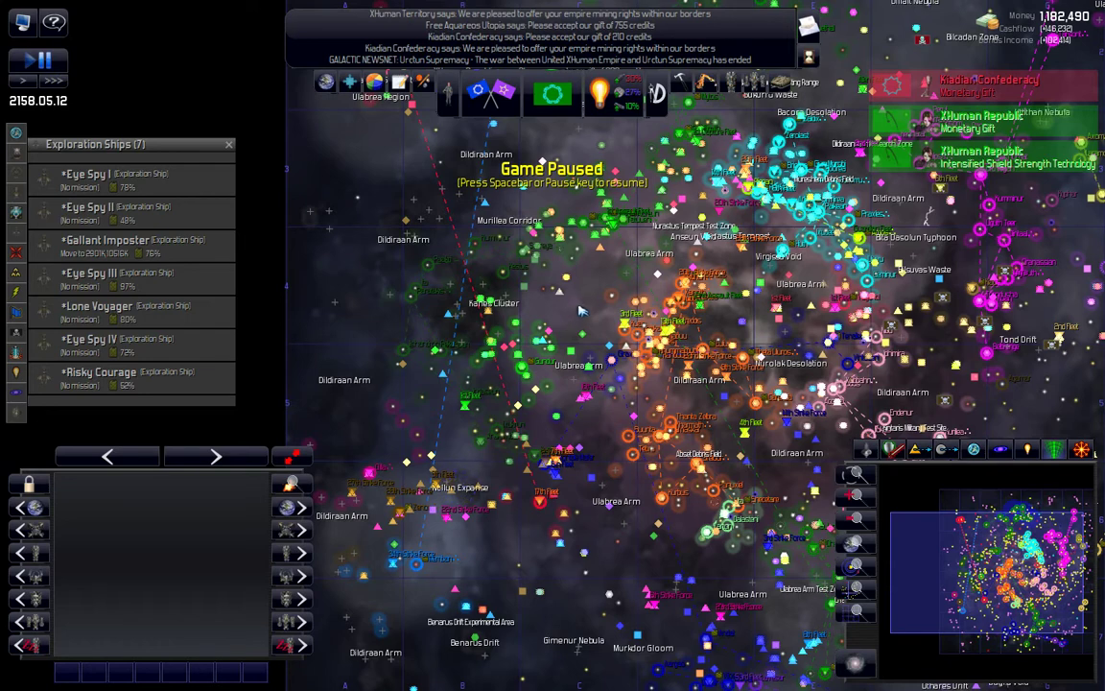
Step: Resume the game and pan the map west toward the Shakturi presence at Oilla
key(space)
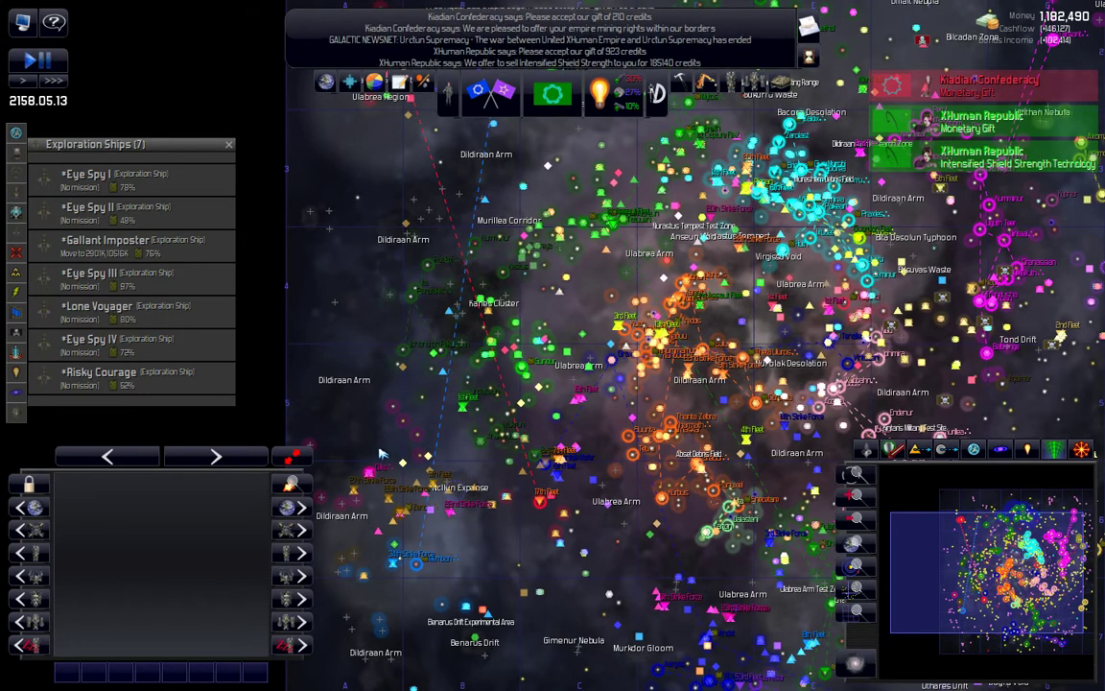
drag(413, 425, 495, 395)
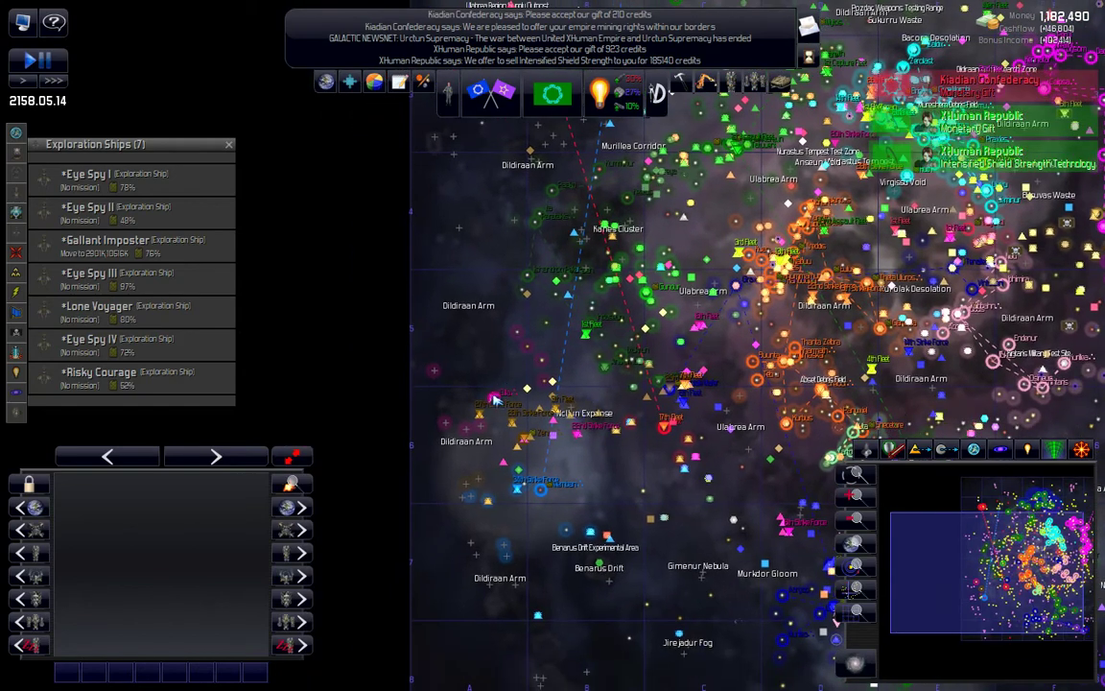
scroll(495, 396, up, 8)
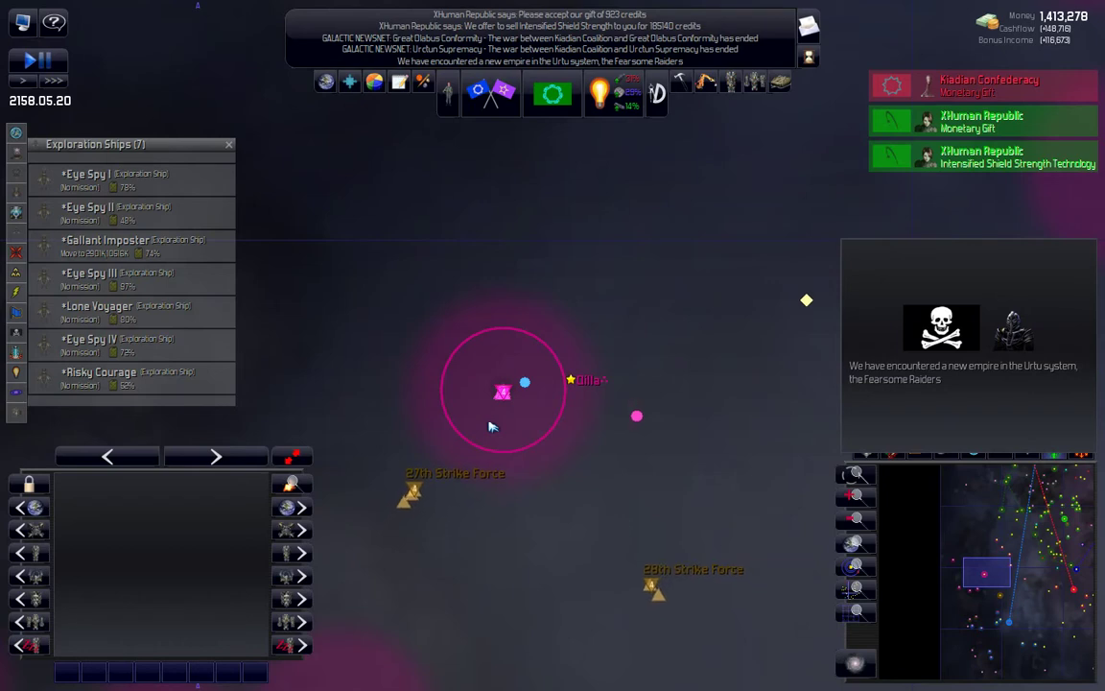
scroll(501, 408, up, 1)
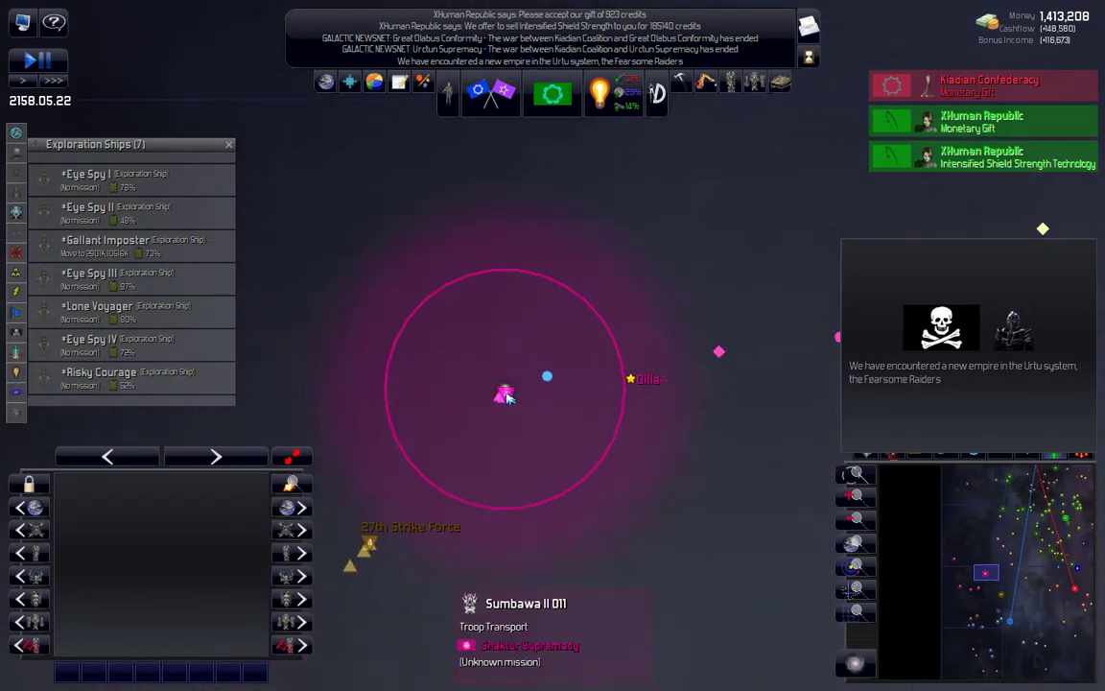
scroll(506, 393, up, 2)
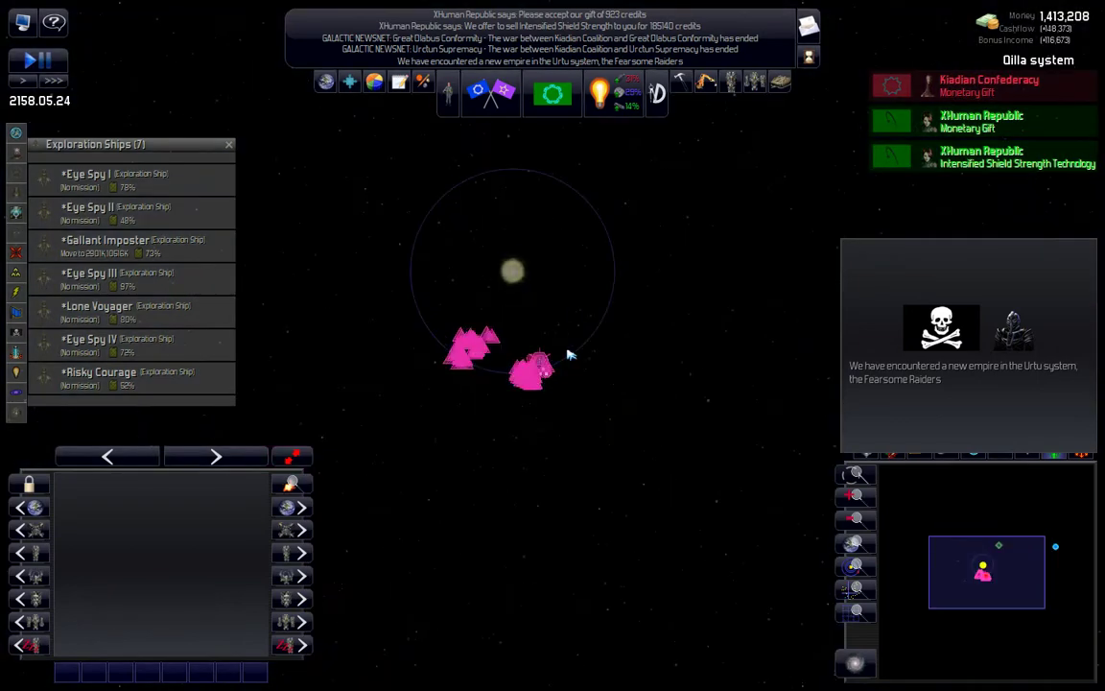
scroll(563, 355, up, 3)
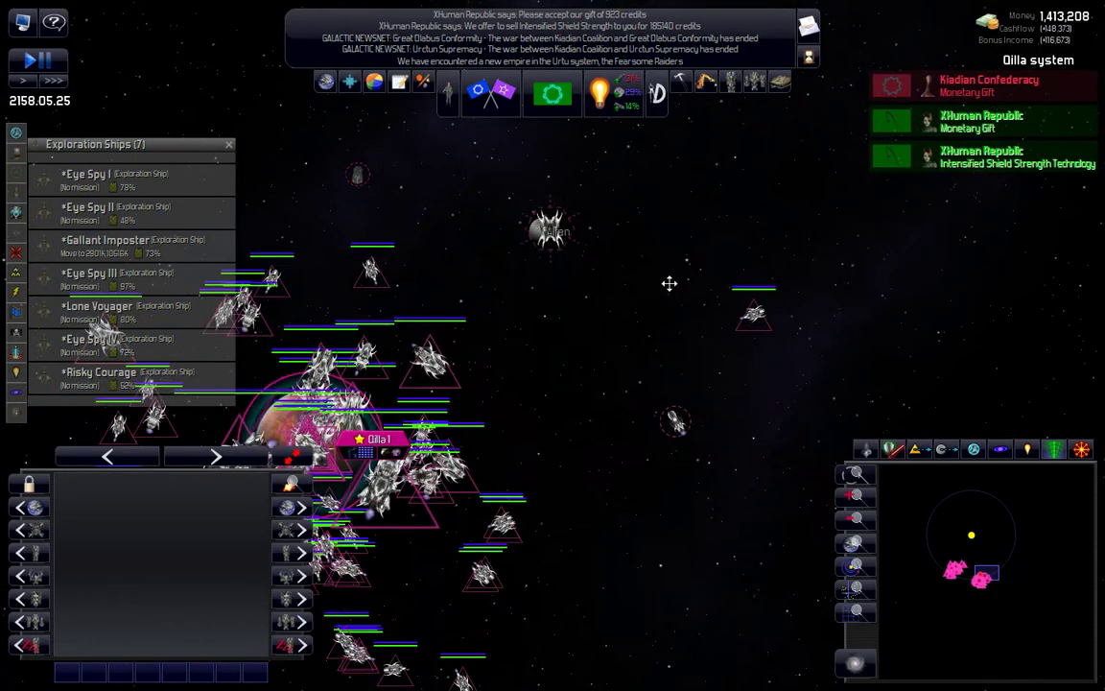
Step: Center on Oilla 1, inspect its space port and the planet, then pause
drag(670, 283, 794, 200)
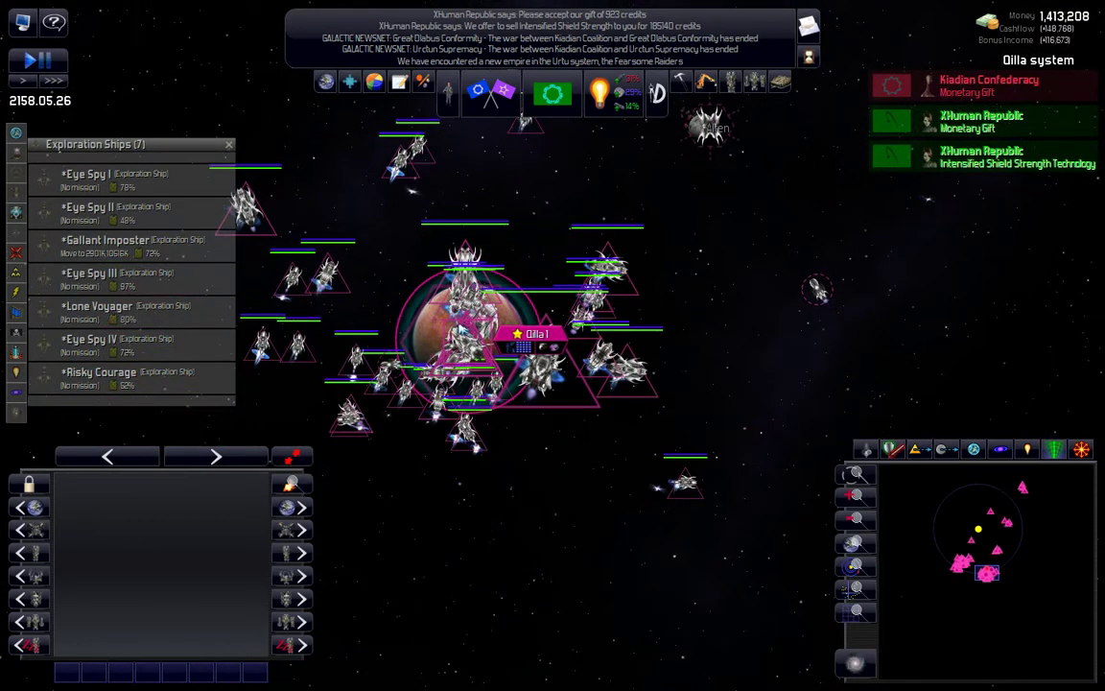
click(433, 328)
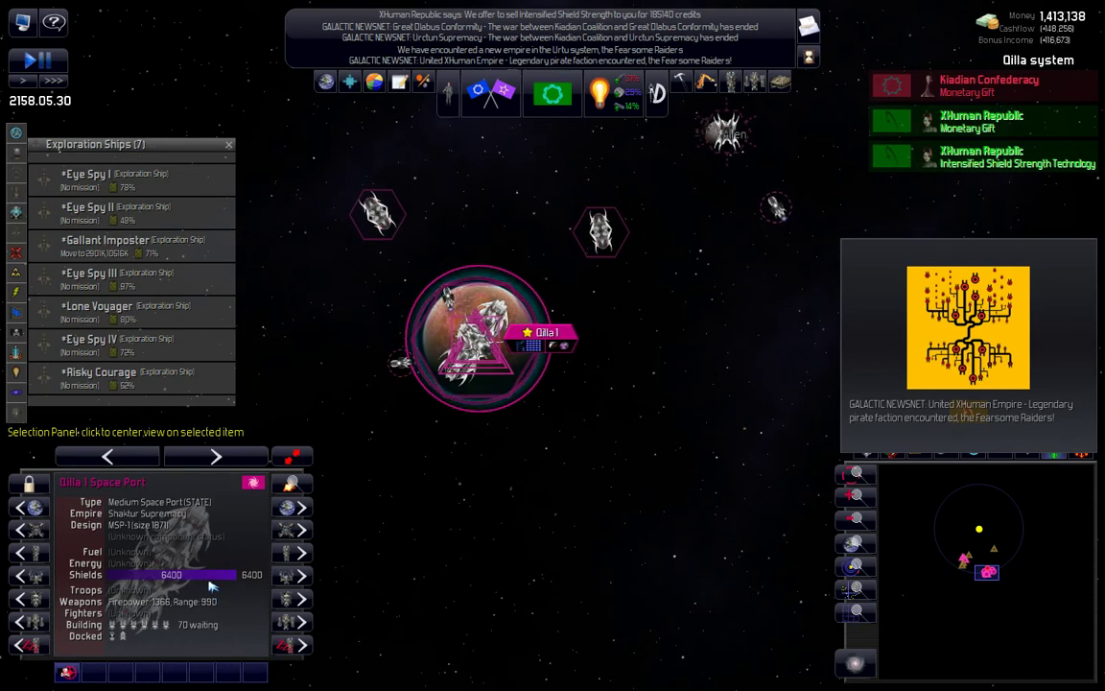
click(535, 291)
key(space)
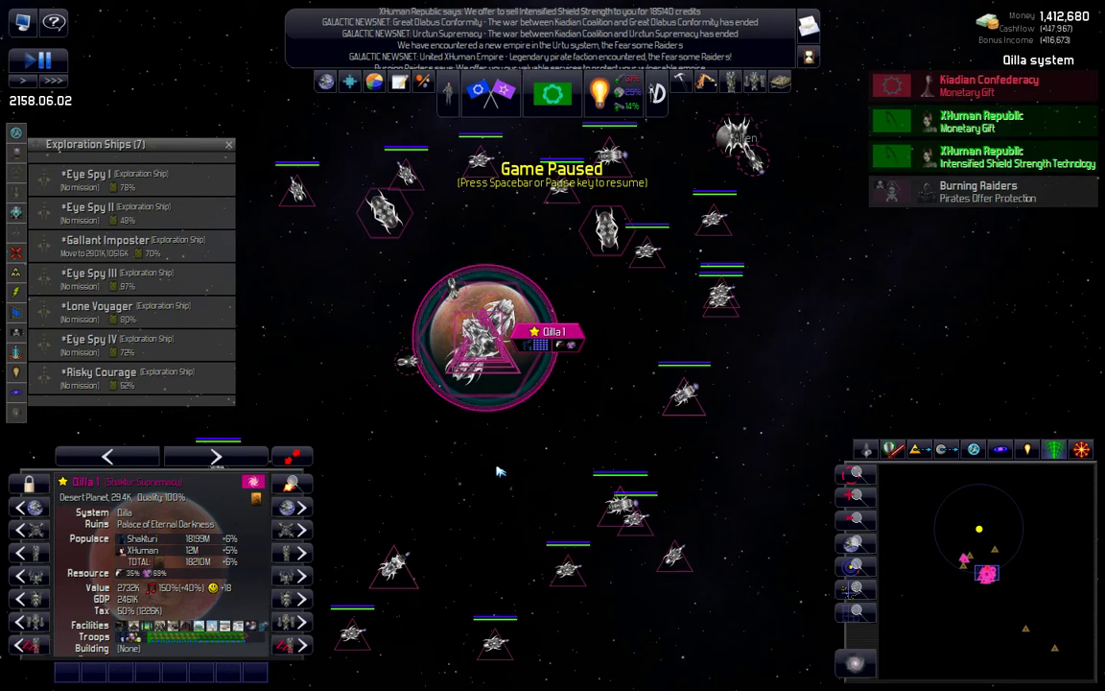
scroll(499, 470, down, 3)
scroll(518, 461, down, 3)
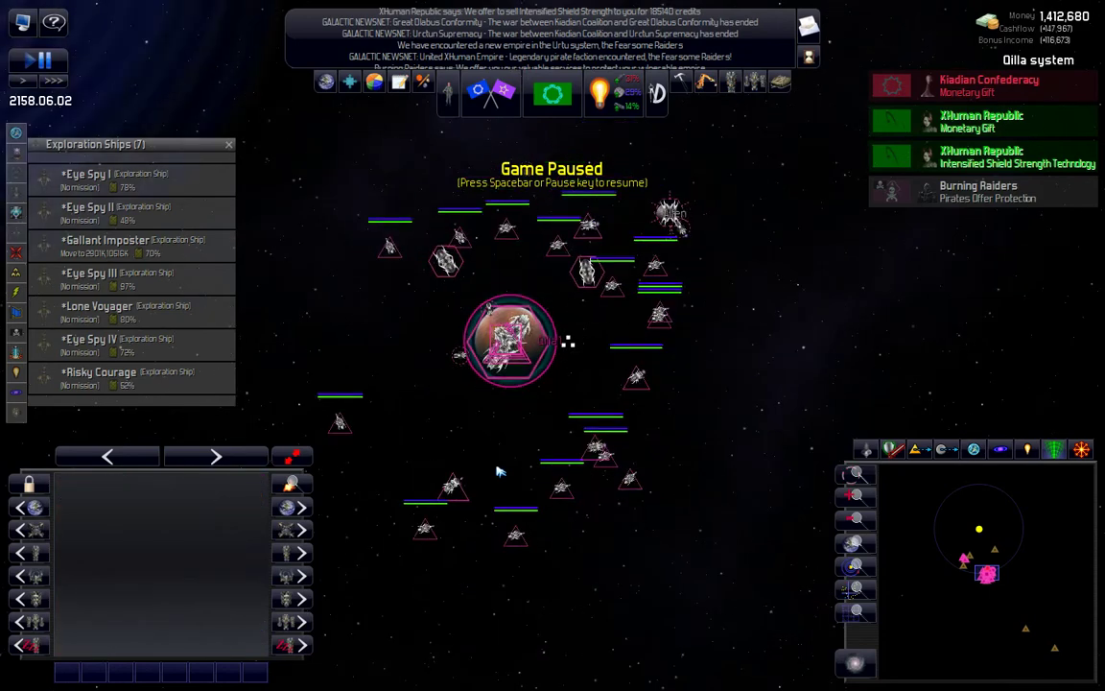
scroll(575, 465, down, 3)
scroll(602, 468, down, 3)
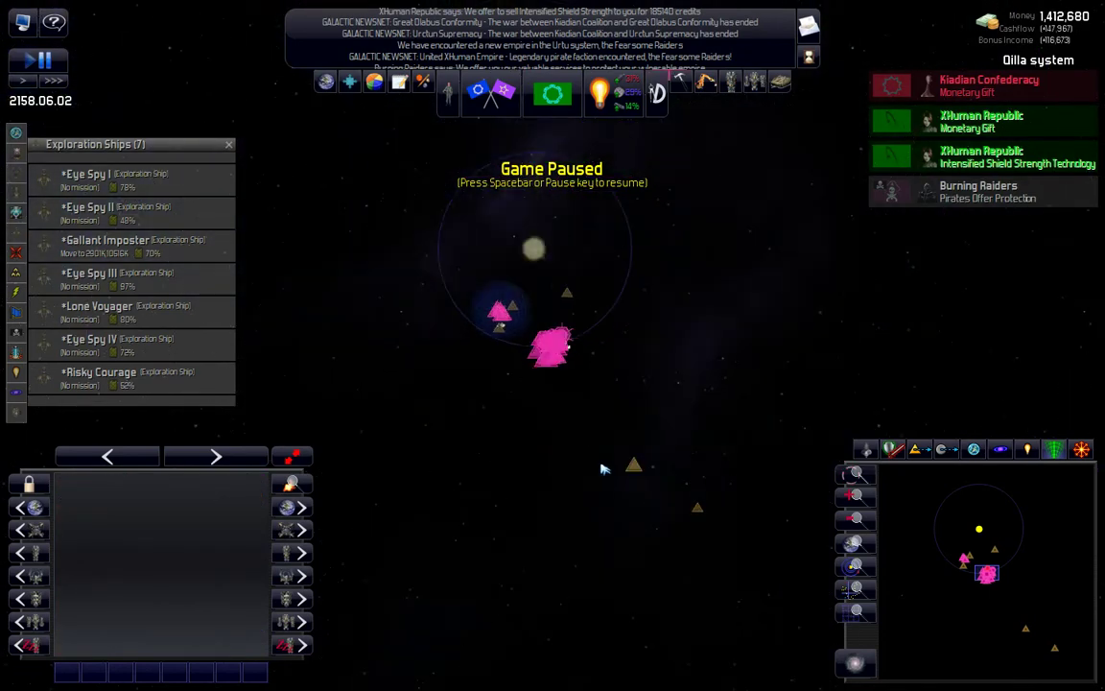
scroll(603, 469, down, 3)
scroll(604, 462, down, 3)
scroll(603, 461, down, 3)
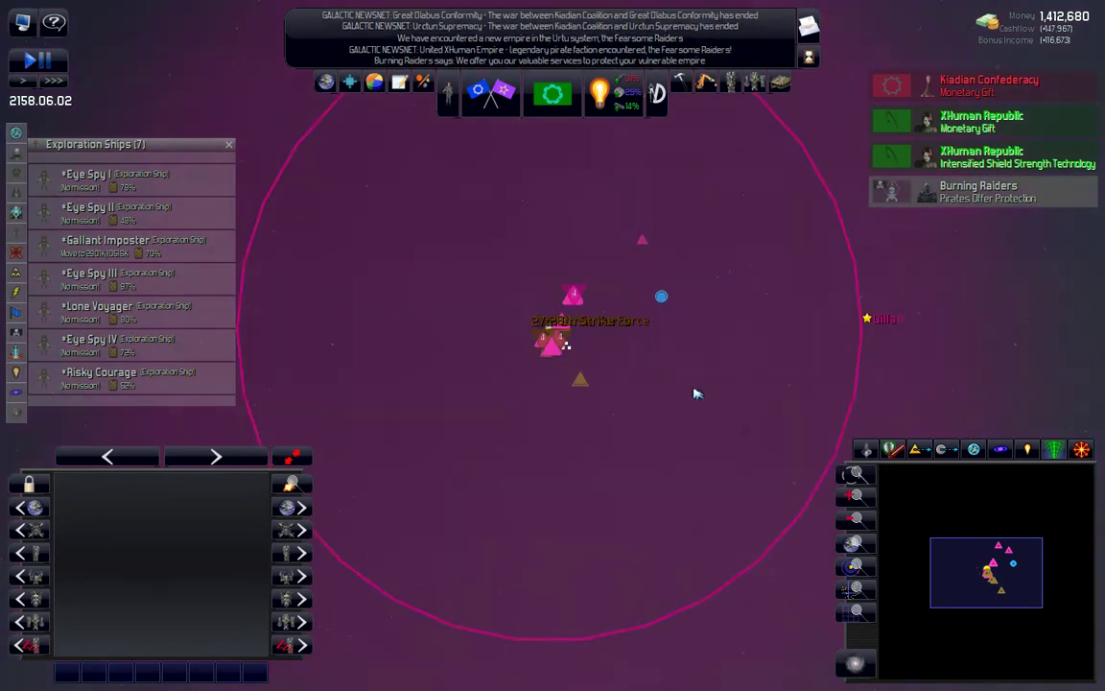
scroll(697, 393, down, 3)
scroll(697, 392, down, 3)
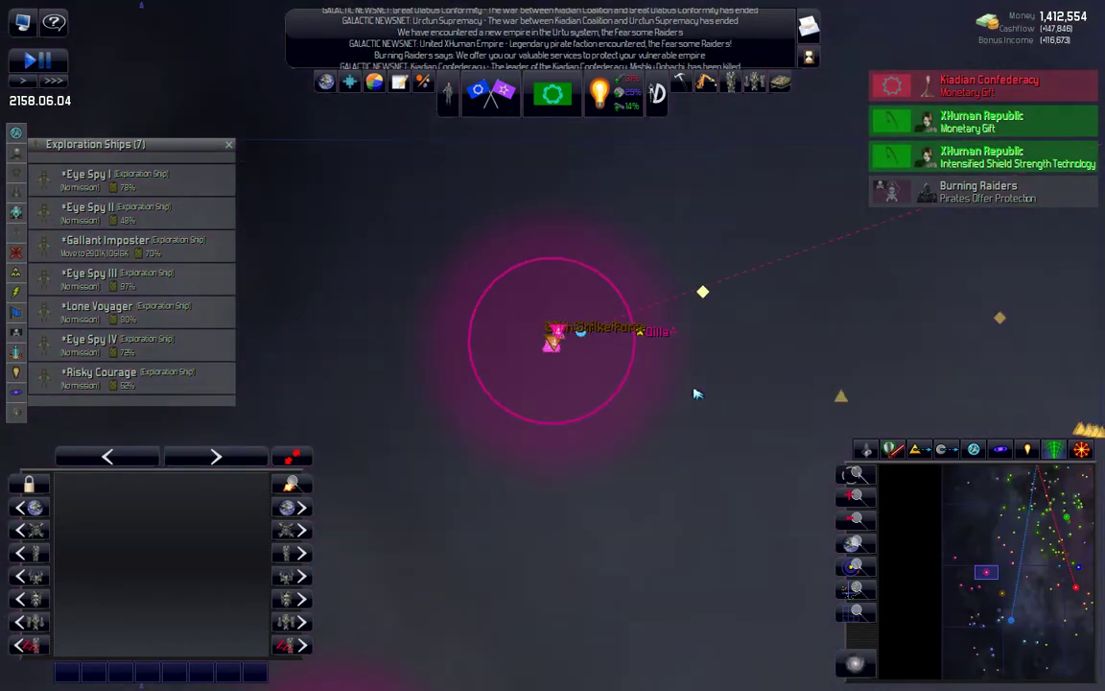
scroll(696, 392, down, 3)
scroll(554, 348, up, 3)
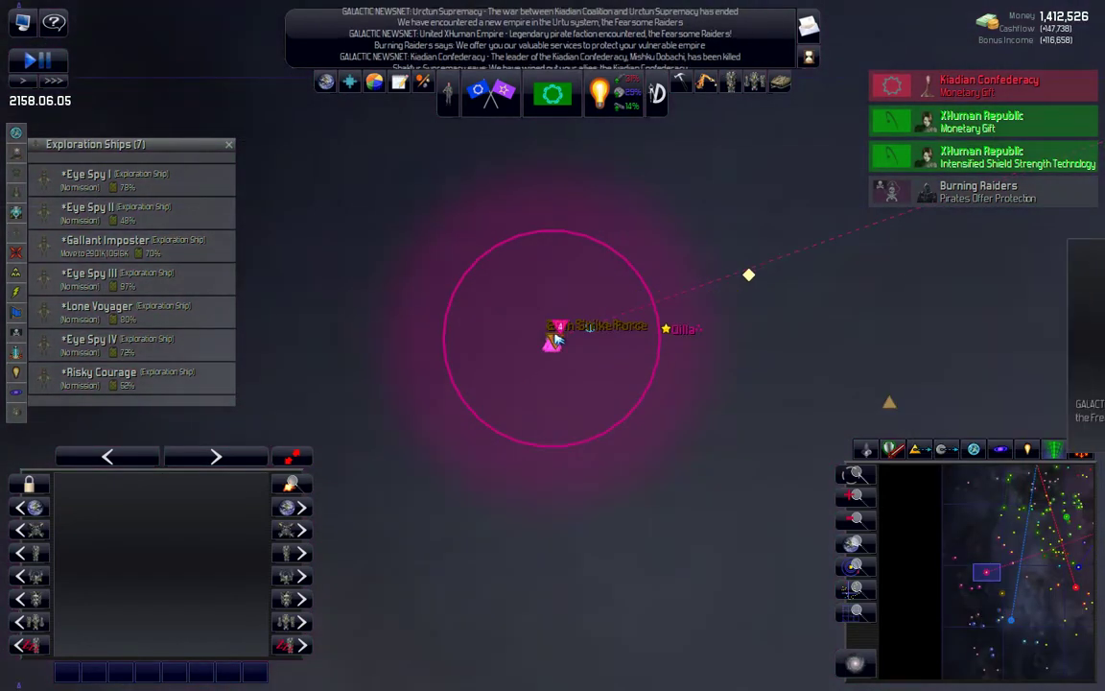
scroll(554, 338, up, 5)
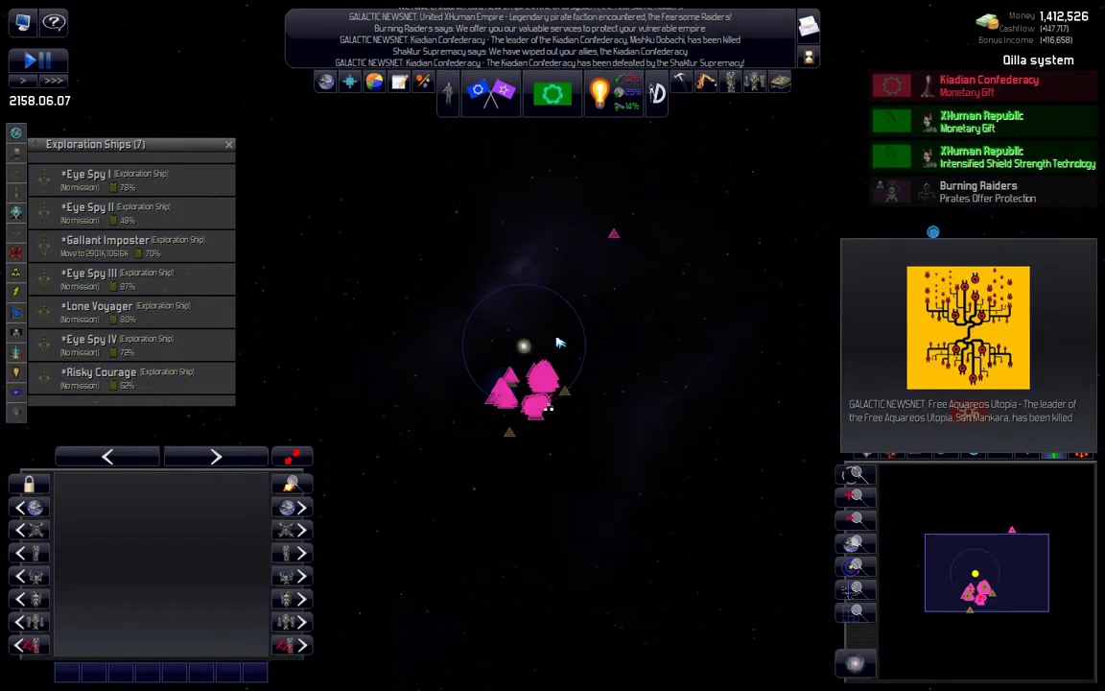
scroll(542, 392, up, 3)
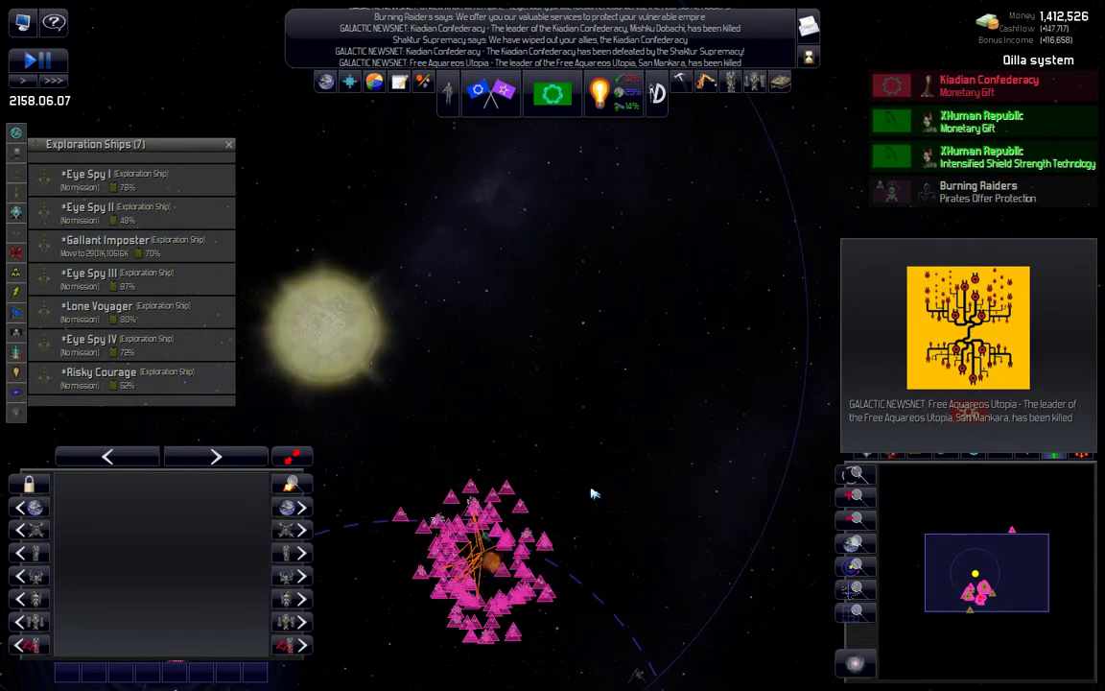
scroll(593, 457, up, 3)
scroll(633, 288, up, 3)
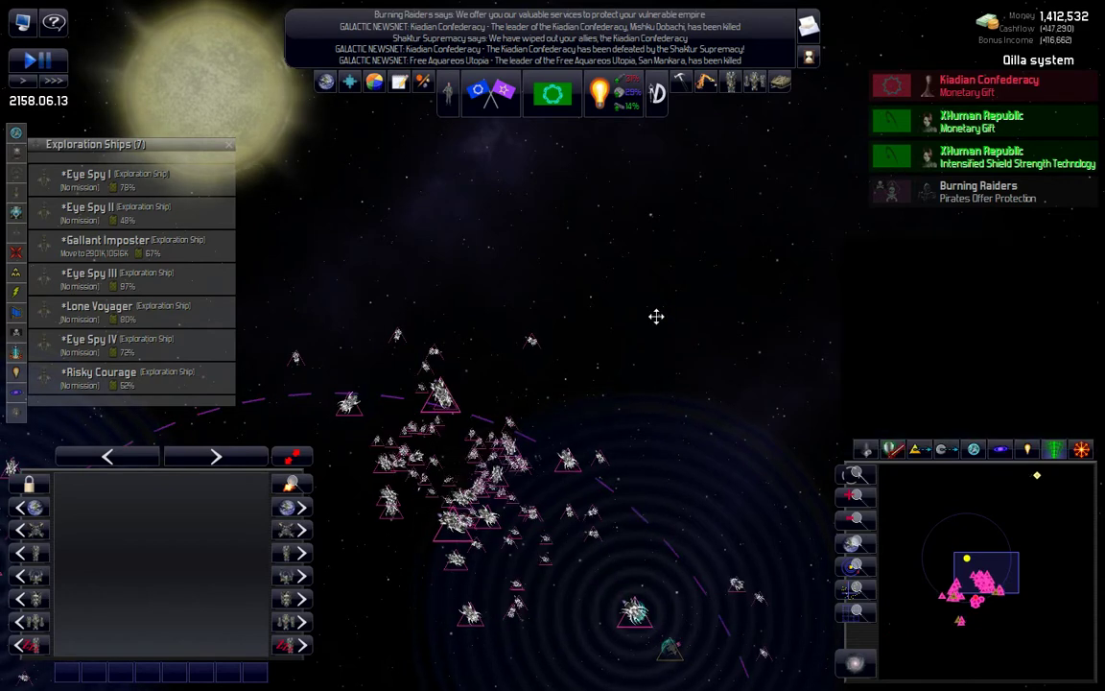
scroll(633, 240, up, 2)
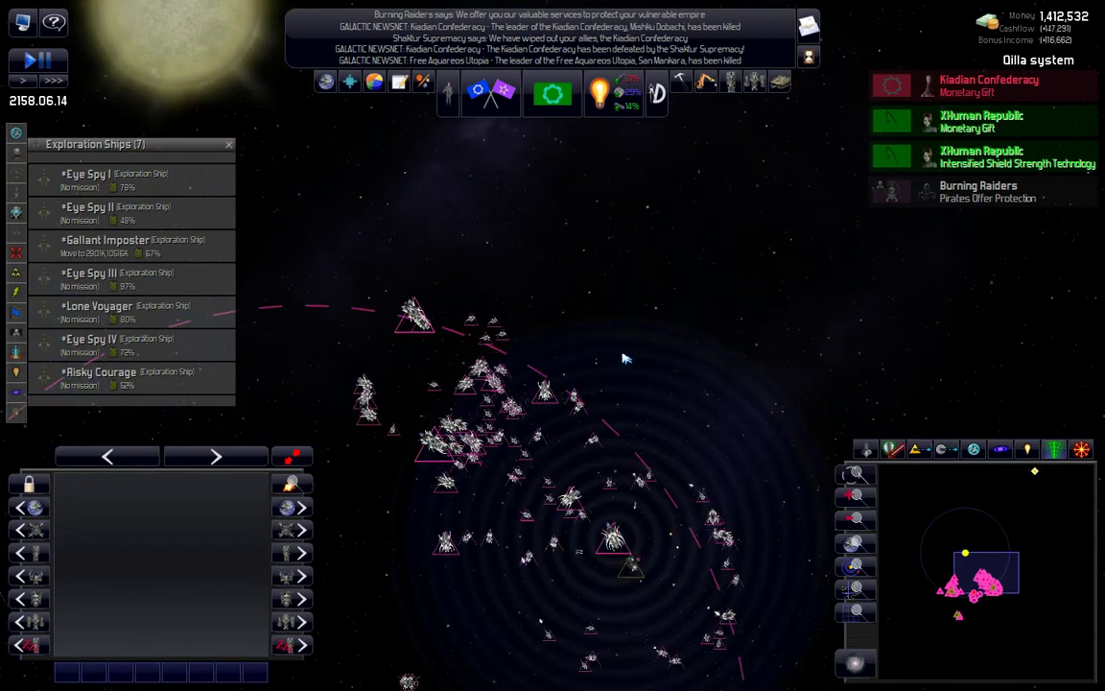
Step: Select every ship in the Oilla fleet and pause the game
key(ctrl+a)
scroll(547, 432, down, 2)
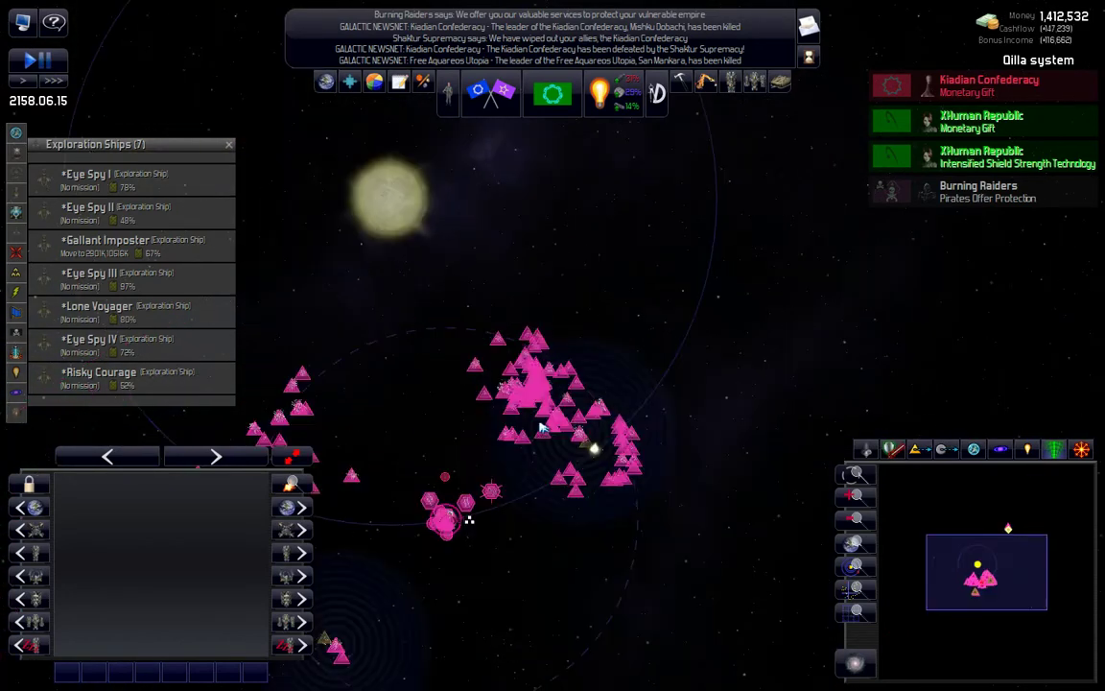
scroll(542, 427, down, 2)
scroll(543, 429, down, 2)
scroll(542, 403, down, 2)
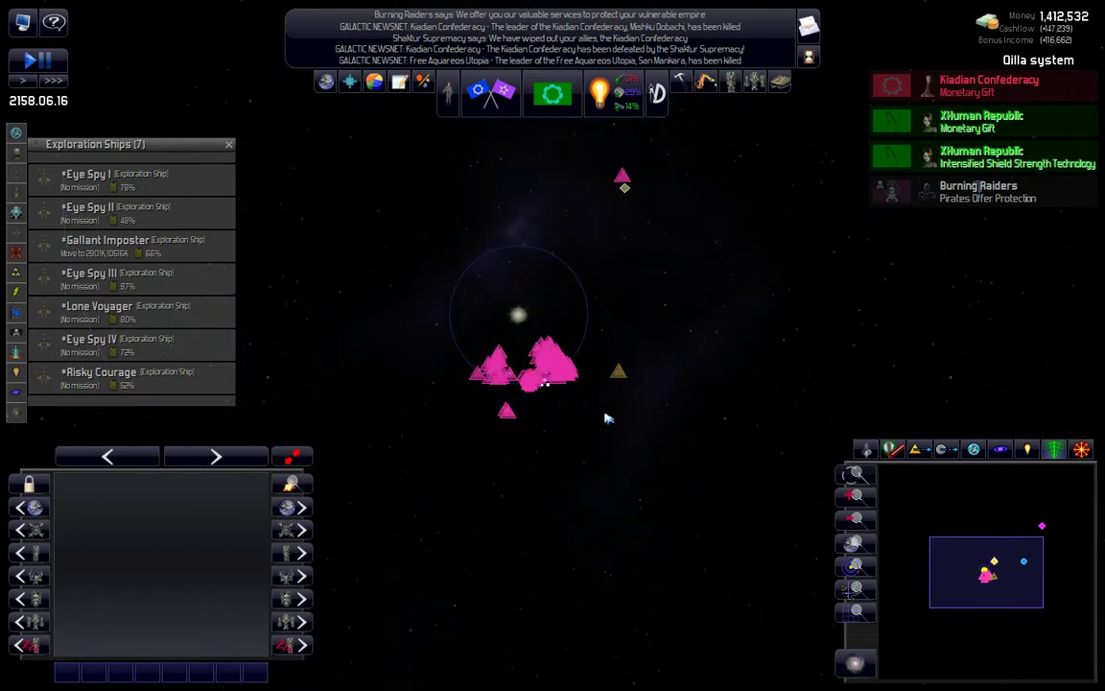
scroll(614, 365, down, 1)
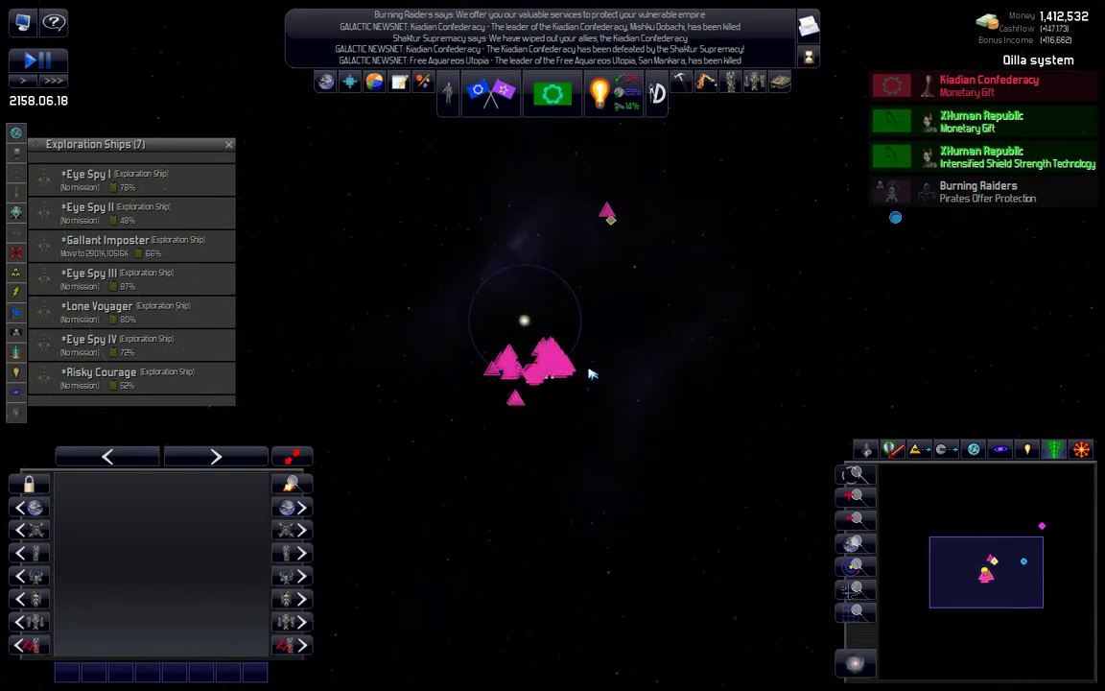
scroll(747, 326, down, 2)
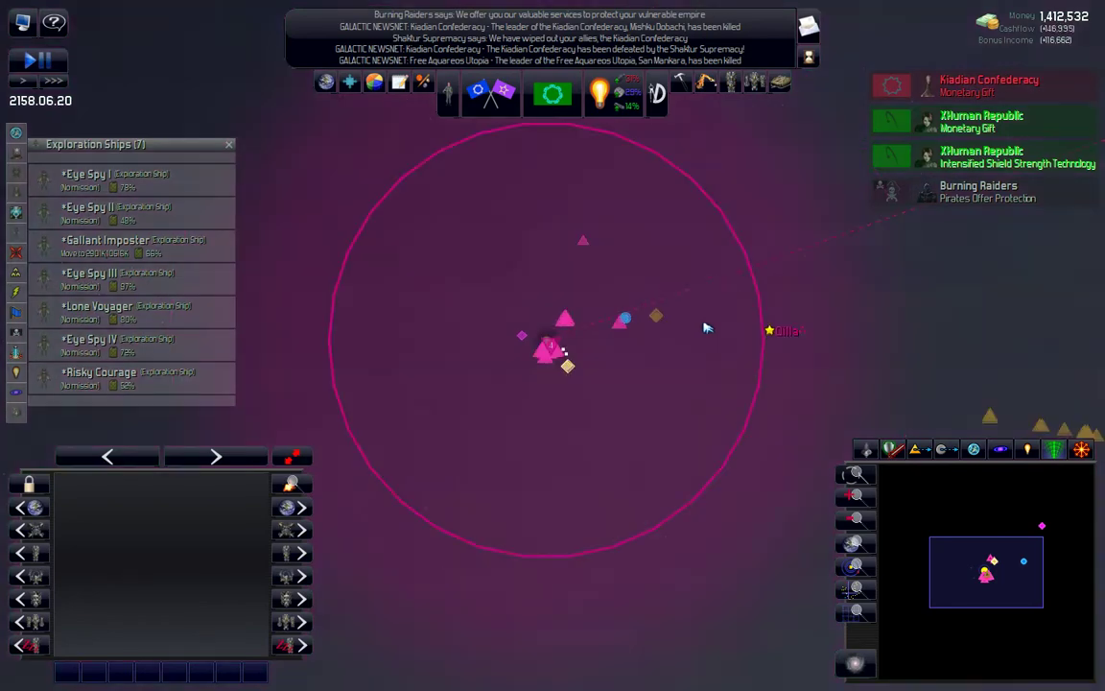
scroll(708, 327, down, 2)
scroll(707, 327, down, 2)
scroll(707, 327, down, 1)
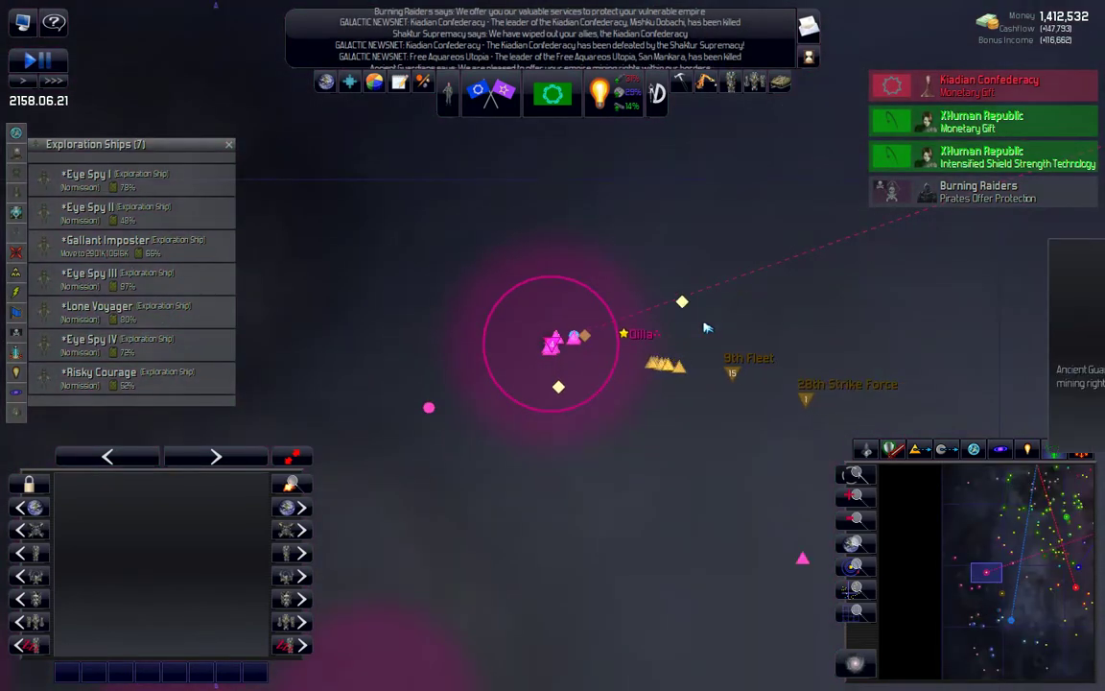
key(space)
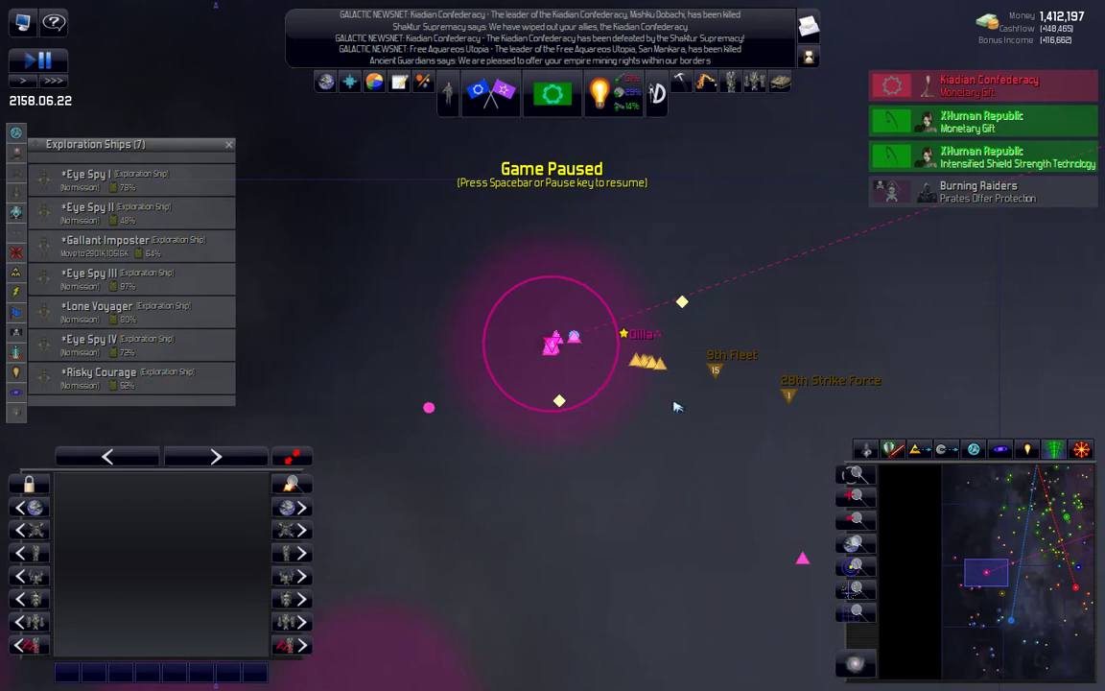
scroll(676, 407, down, 3)
scroll(676, 407, down, 3)
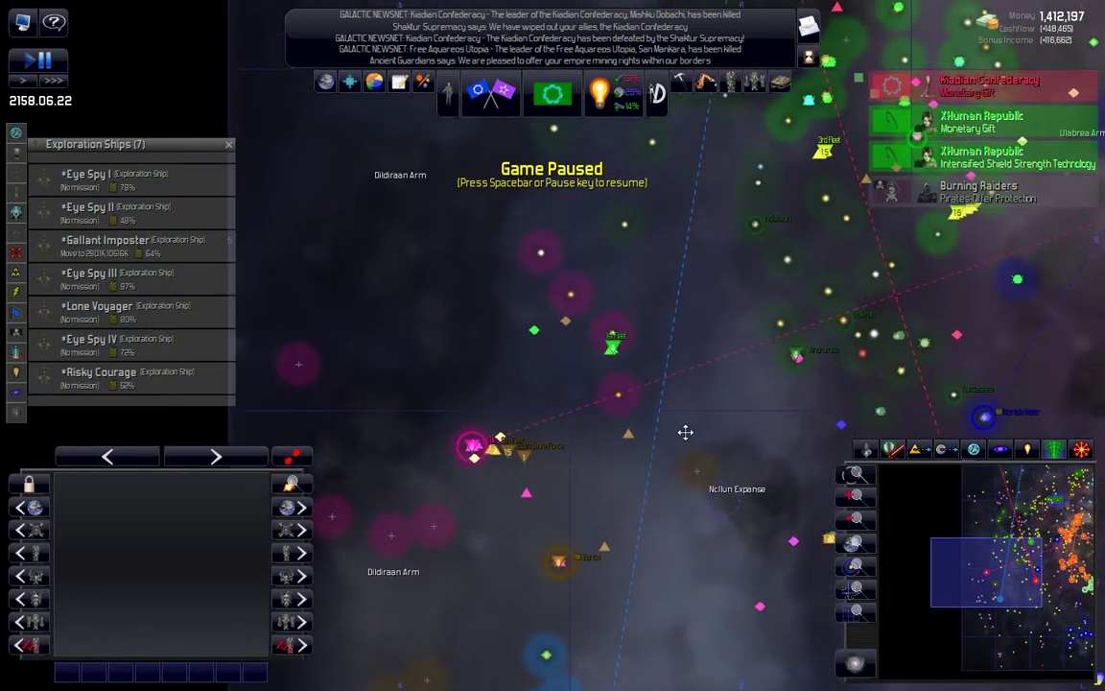
Step: Cycle through the core assault fleets to the 4th Assault Fleet and Guardian Fleet, then resume
drag(777, 320, 677, 445)
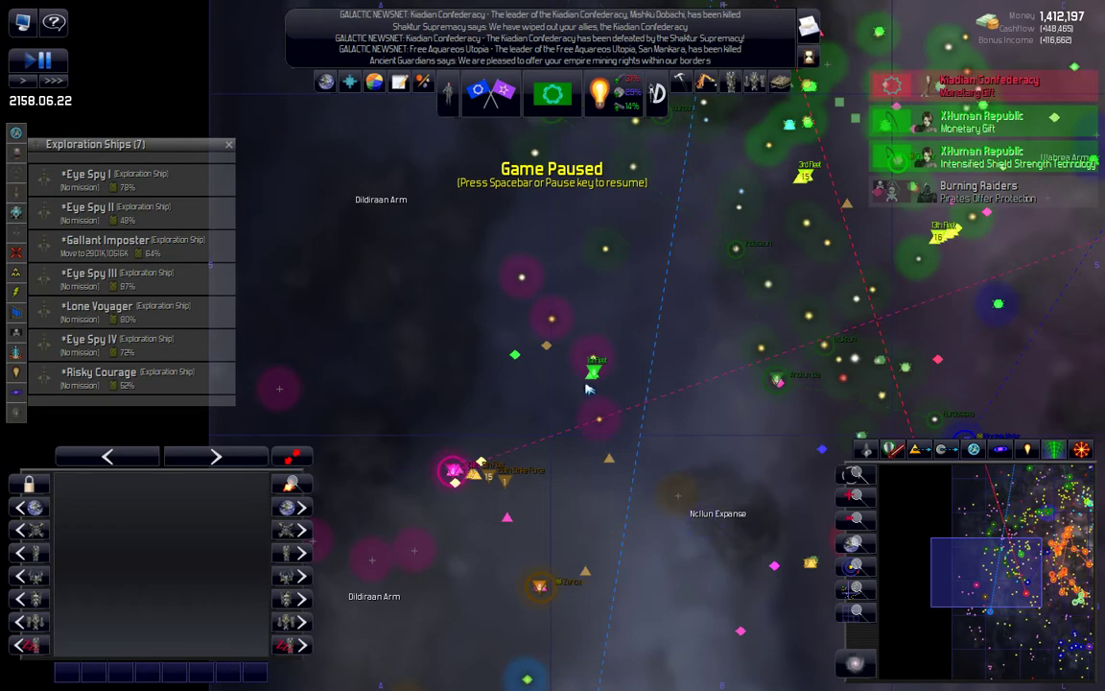
scroll(685, 439, down, 5)
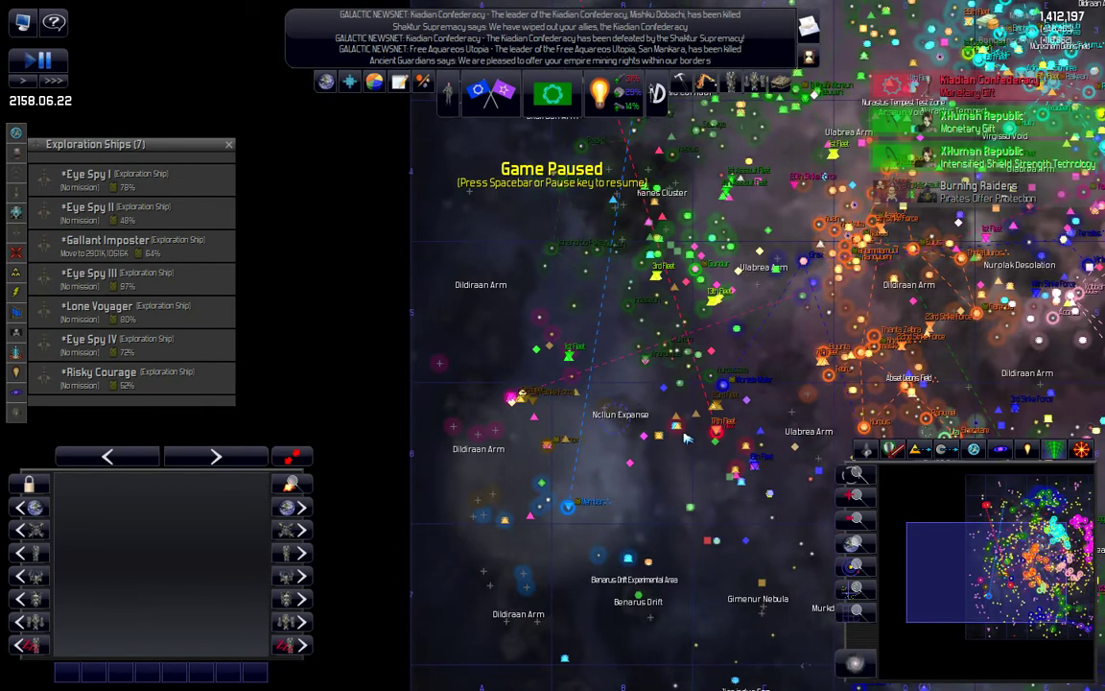
click(685, 439)
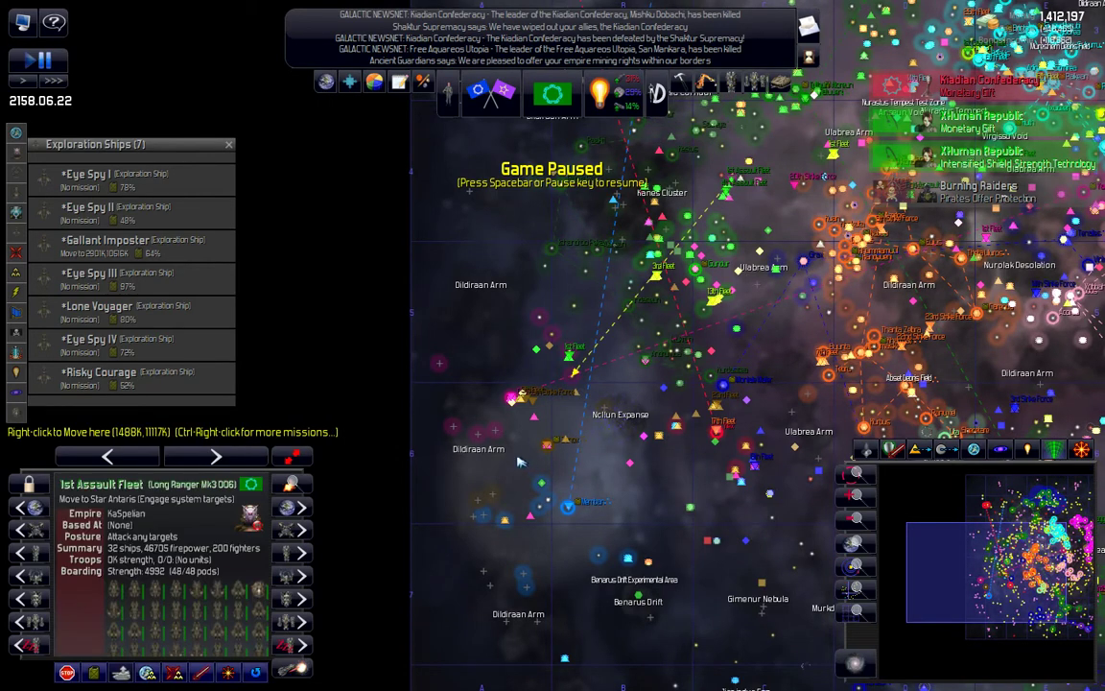
key(Tab)
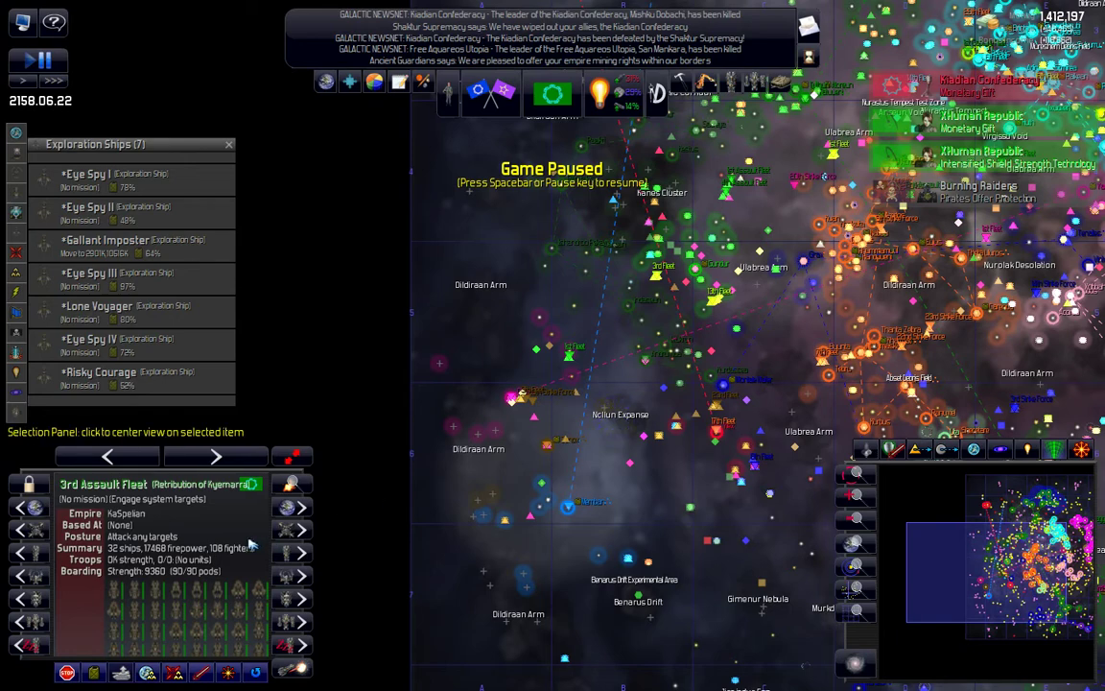
key(Tab)
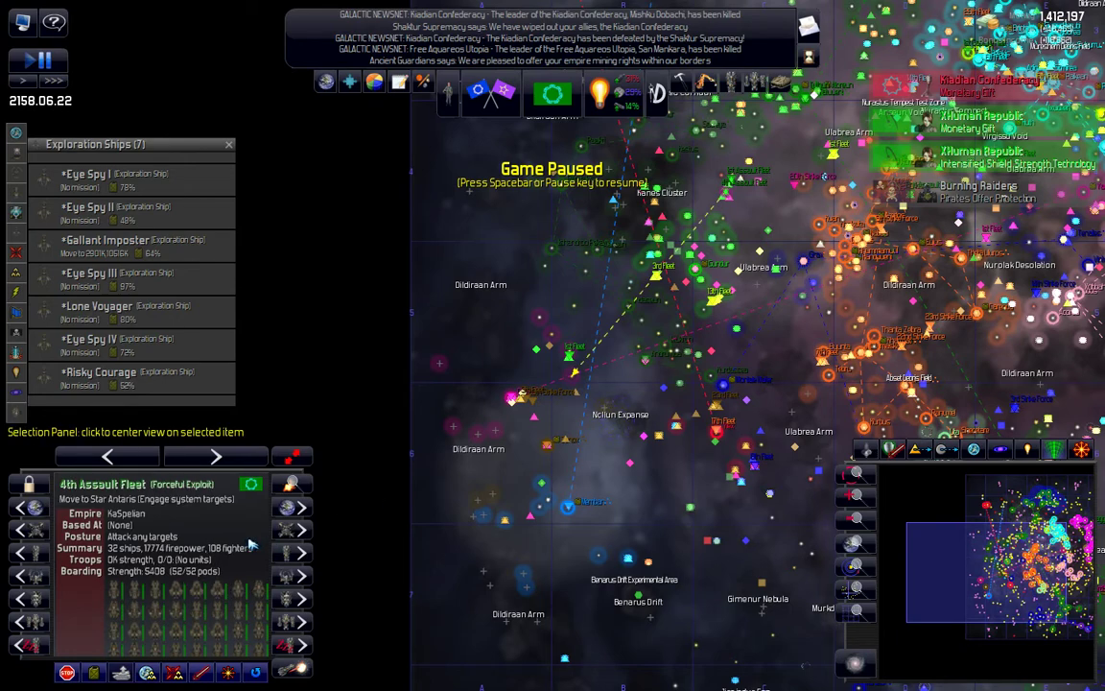
key(Tab)
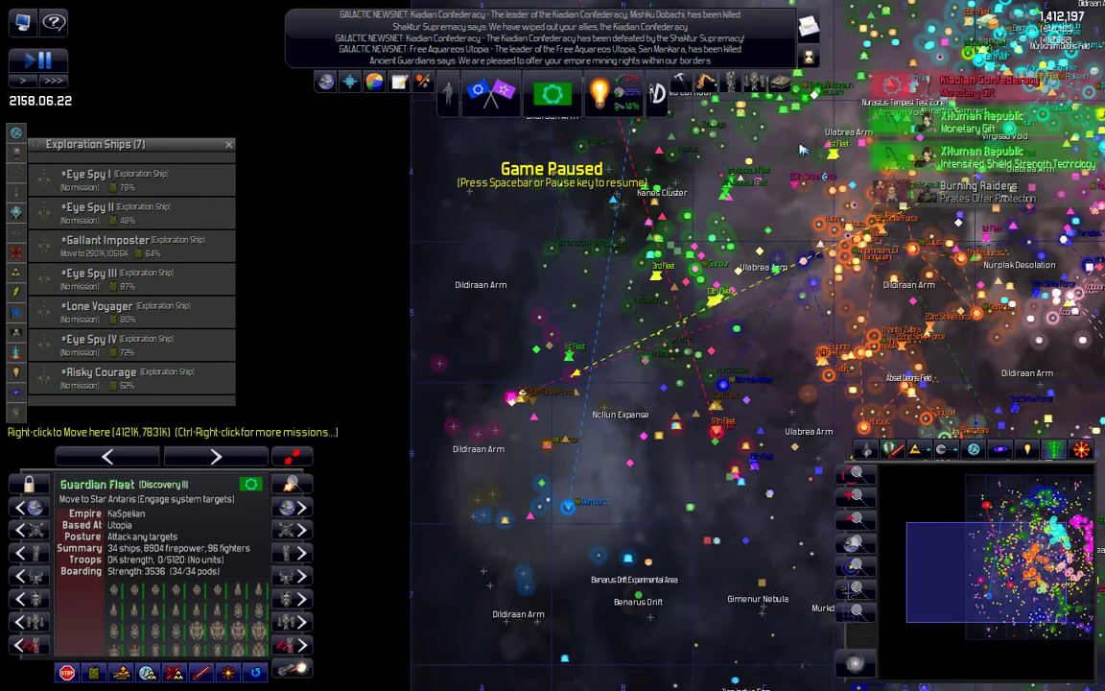
scroll(562, 384, up, 2)
scroll(559, 411, up, 2)
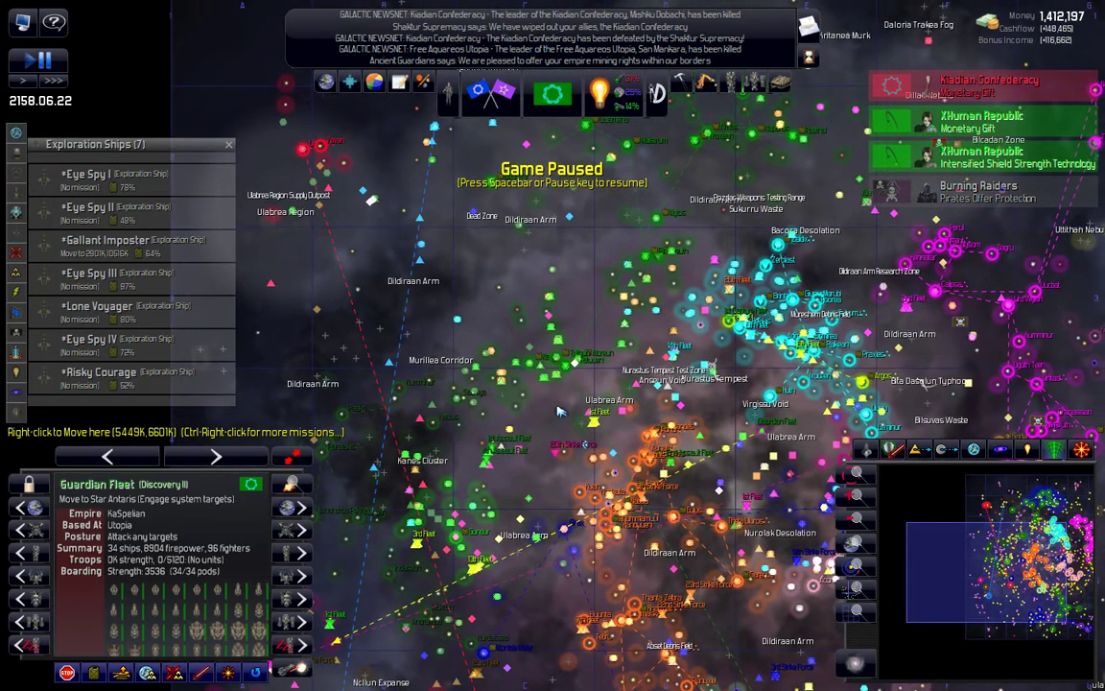
key(space)
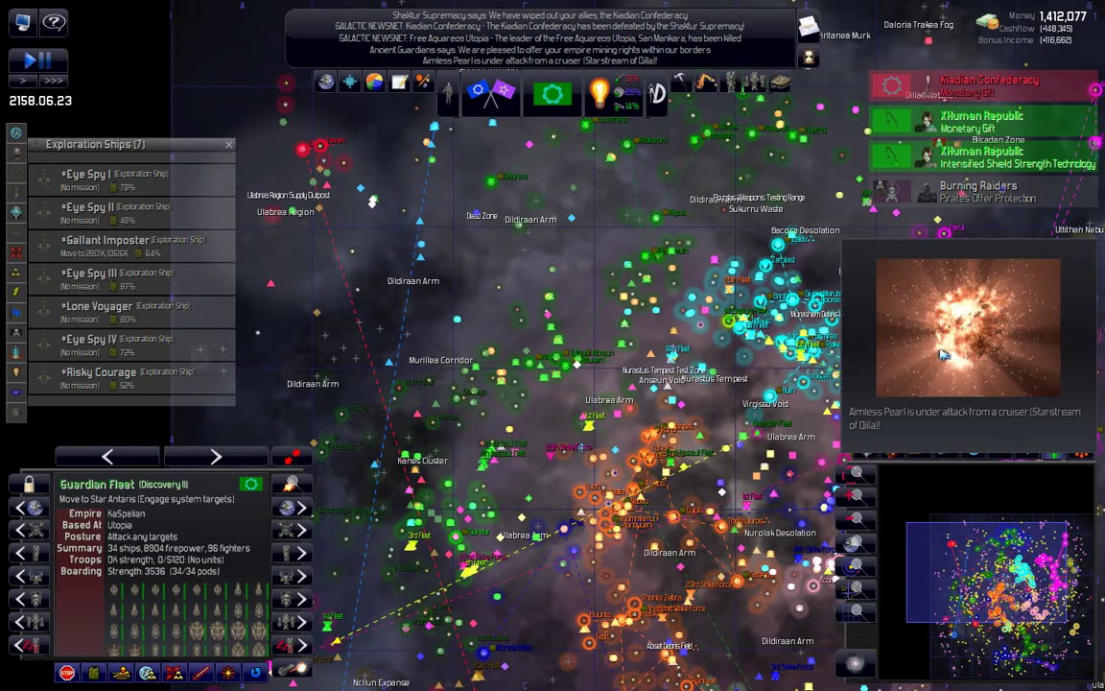
Step: Jump to the attacked freighter Aimless Pearl at Raldon, pause, and reframe the galaxy map
click(995, 338)
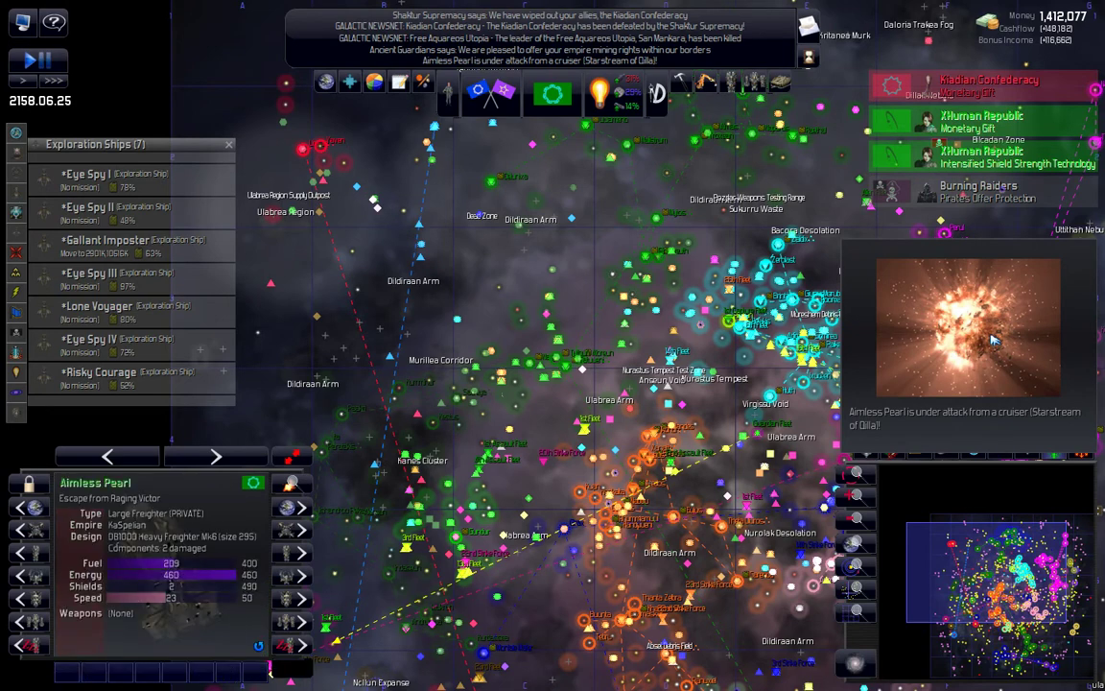
click(995, 338)
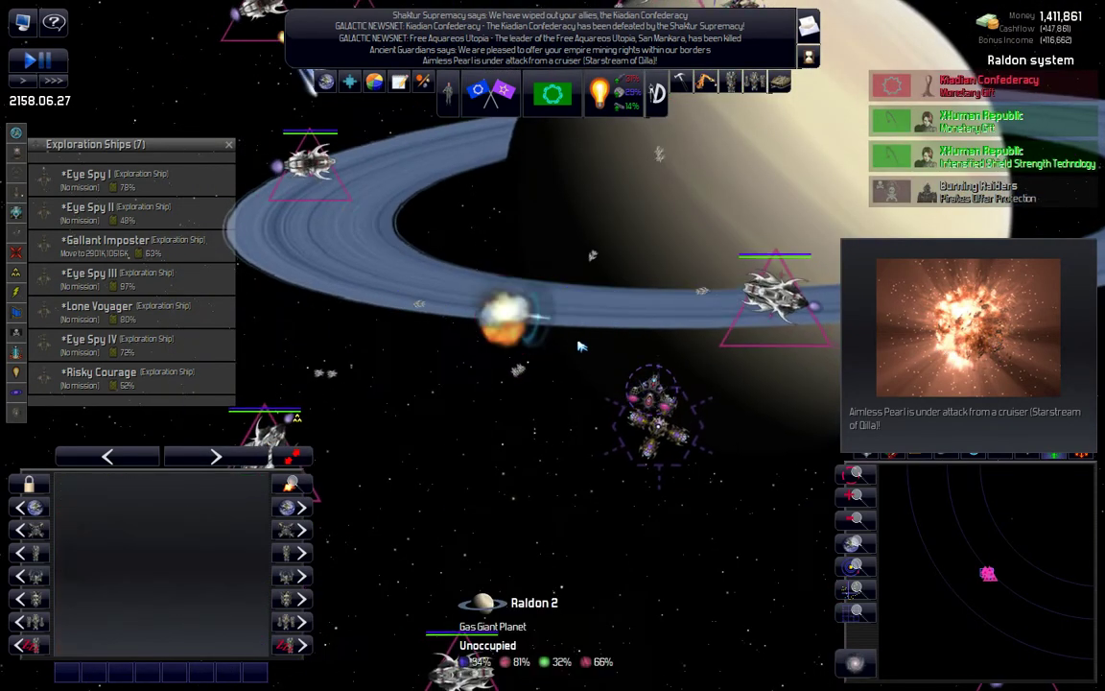
key(space)
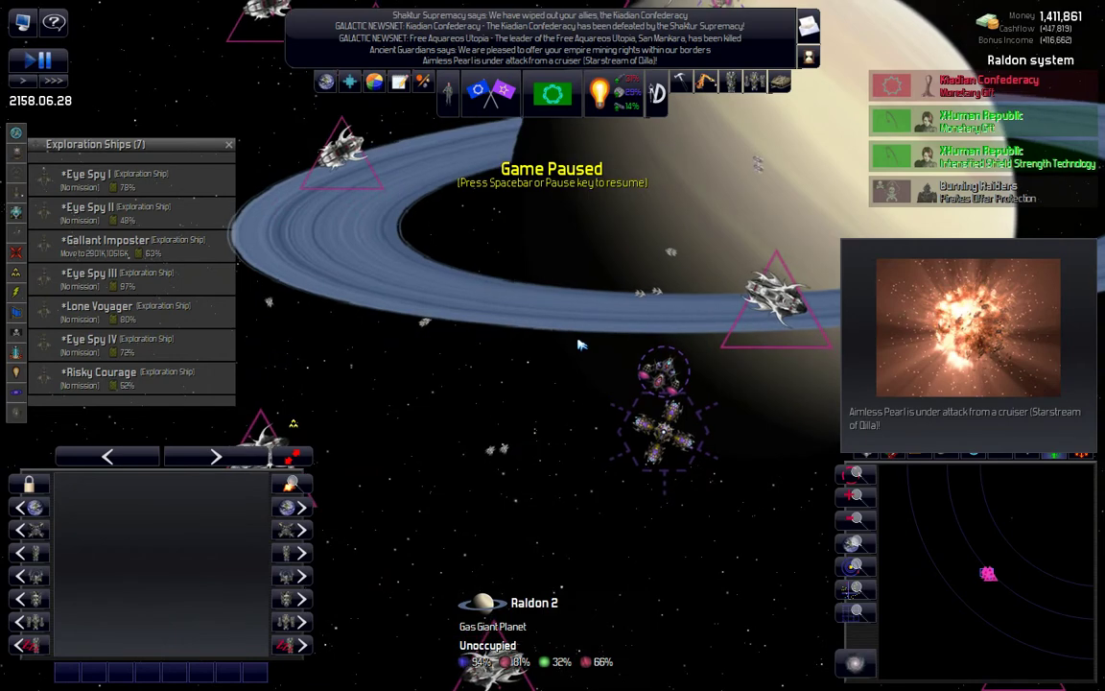
scroll(579, 344, down, 4)
scroll(579, 343, down, 4)
scroll(579, 344, down, 3)
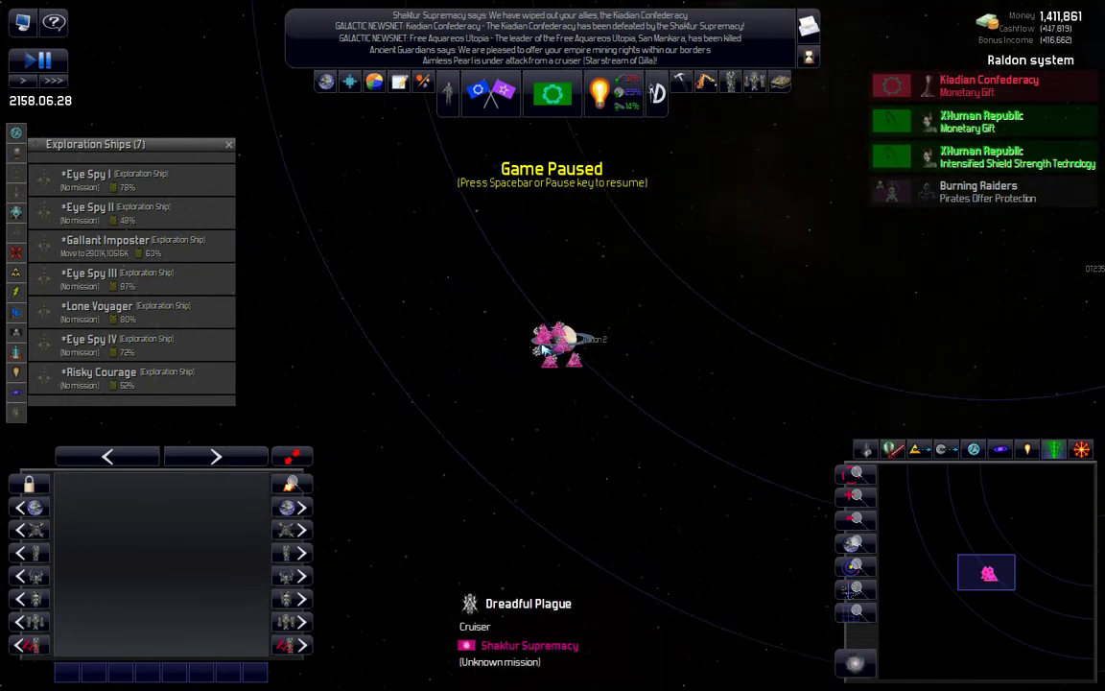
scroll(543, 350, down, 3)
scroll(543, 350, down, 4)
scroll(543, 351, down, 2)
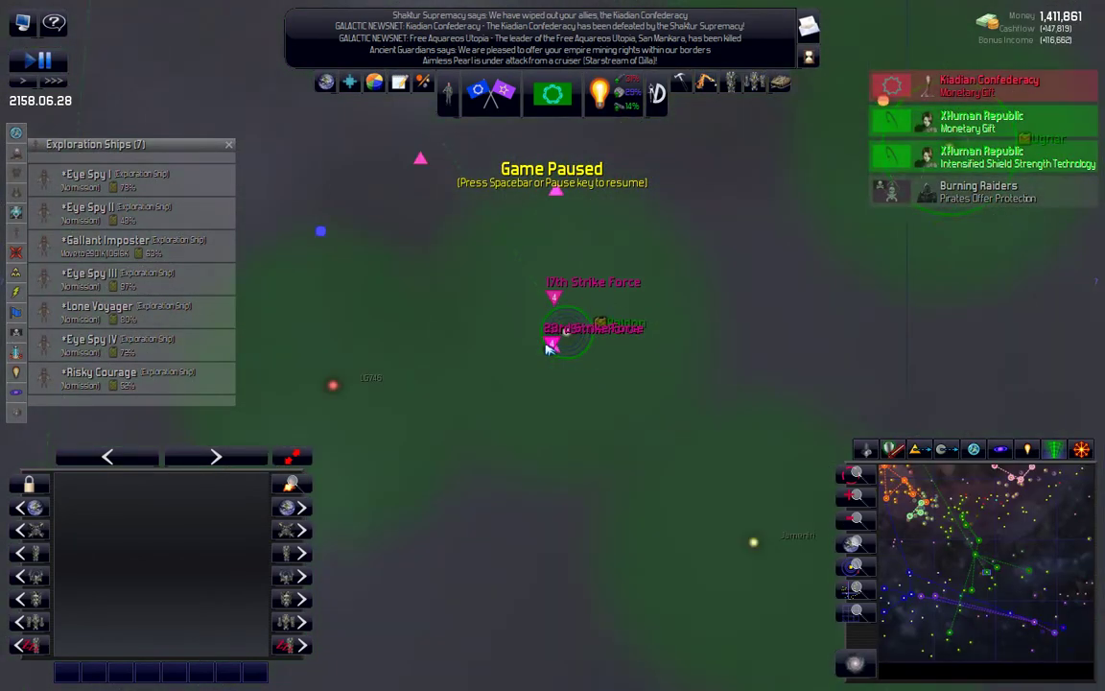
scroll(550, 348, down, 3)
scroll(550, 347, down, 4)
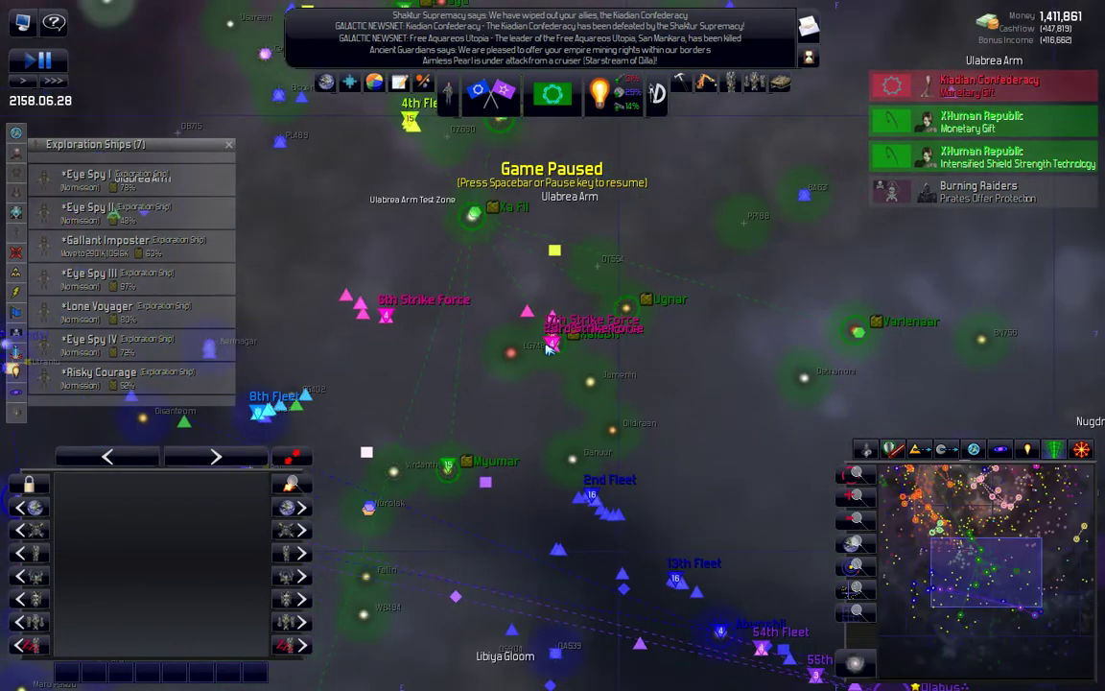
scroll(549, 347, down, 3)
scroll(549, 347, down, 3)
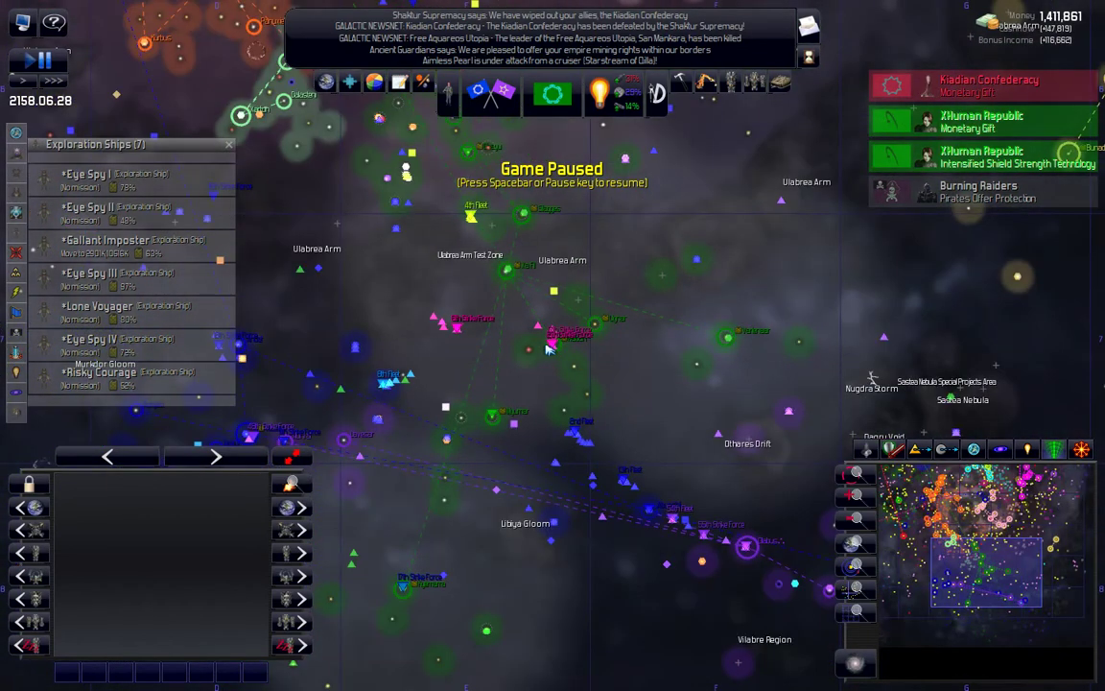
scroll(550, 347, down, 3)
scroll(550, 348, down, 3)
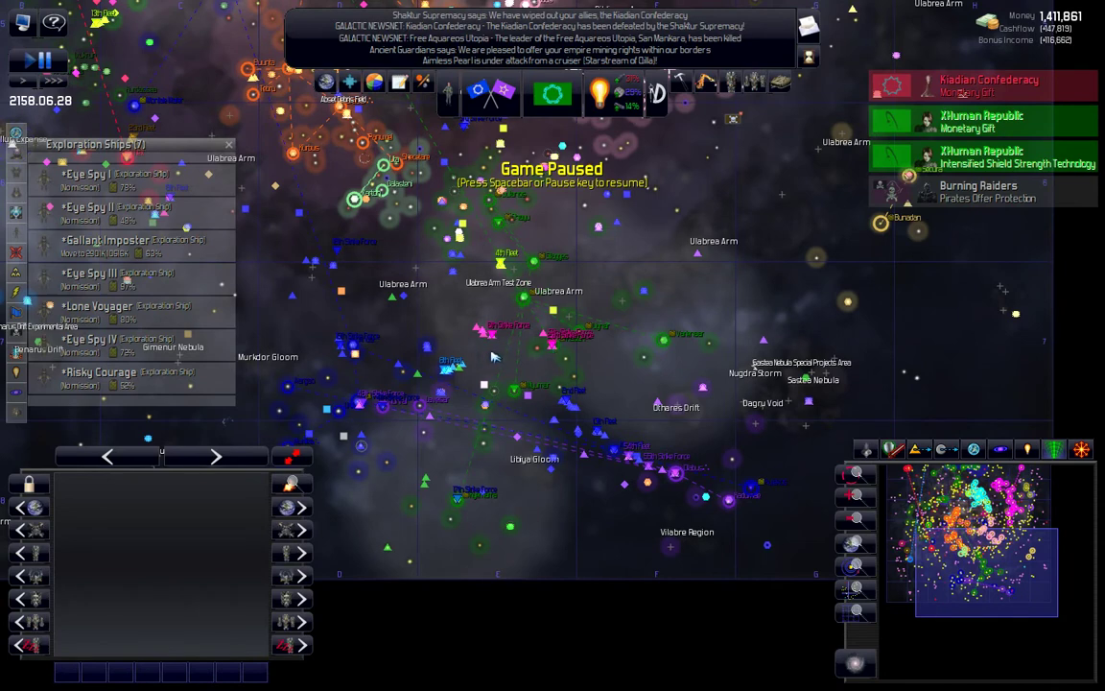
scroll(486, 343, up, 4)
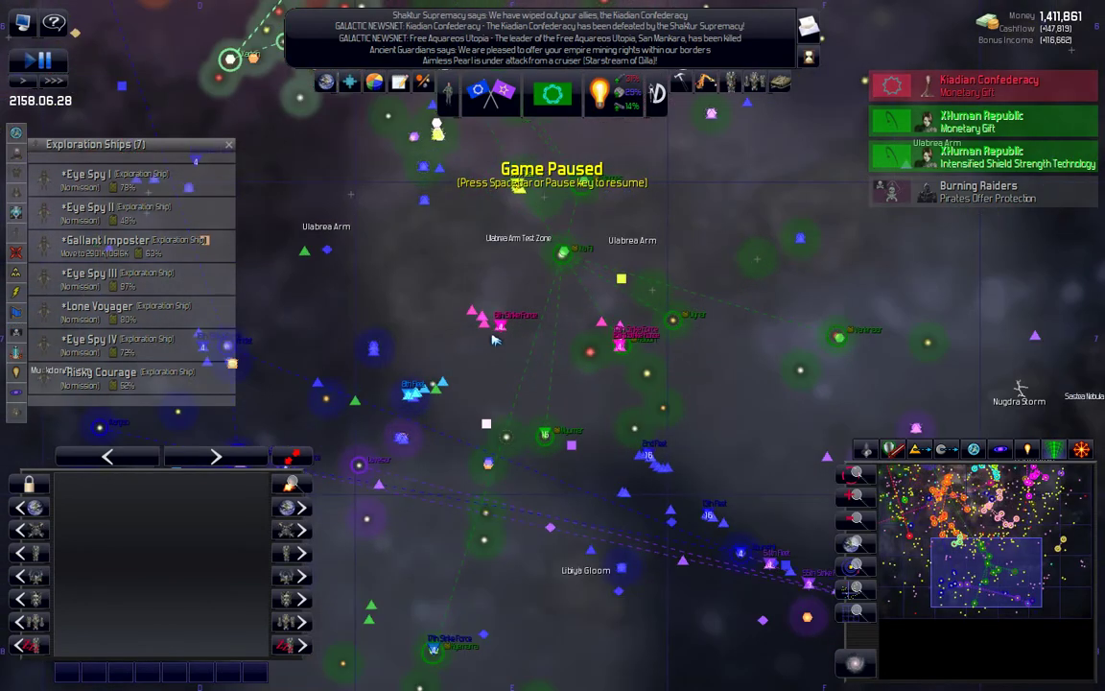
drag(498, 370, 504, 338)
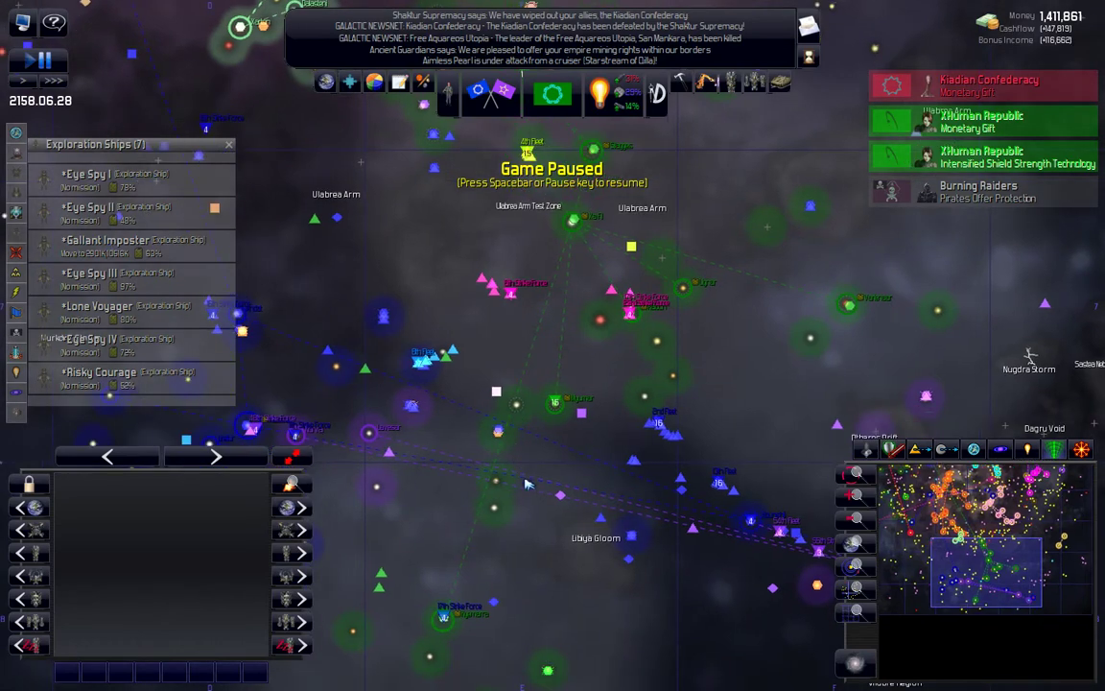
Step: Order the 3rd Assault Fleet to move to Myumar System and resume the game
click(526, 485)
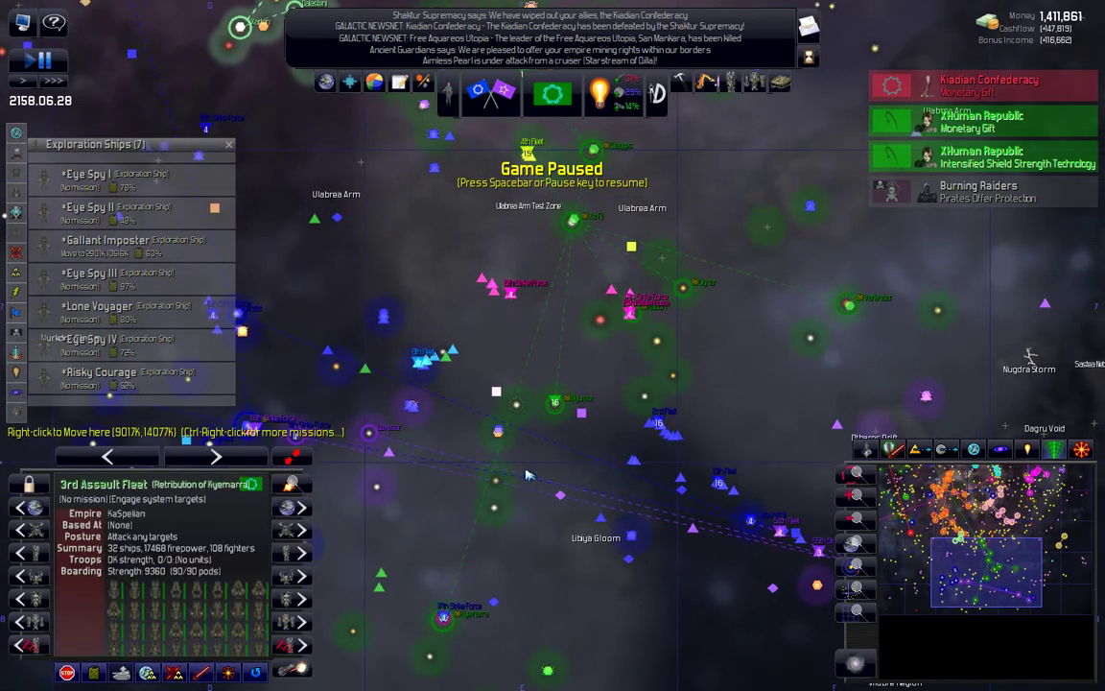
right_click(555, 405)
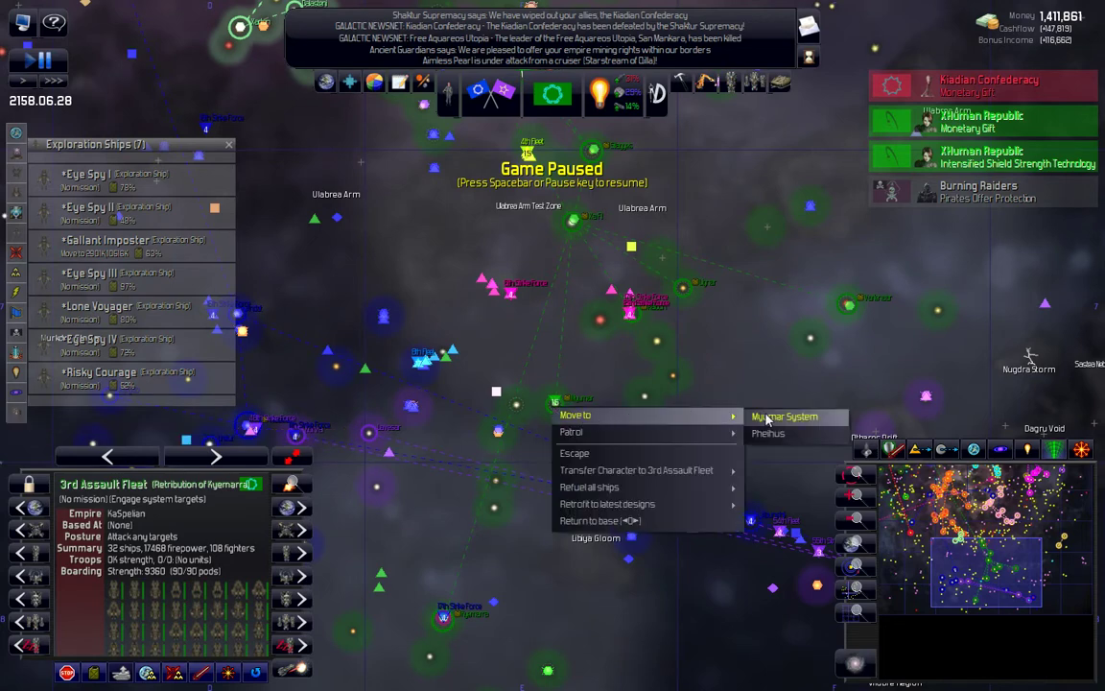
click(768, 420)
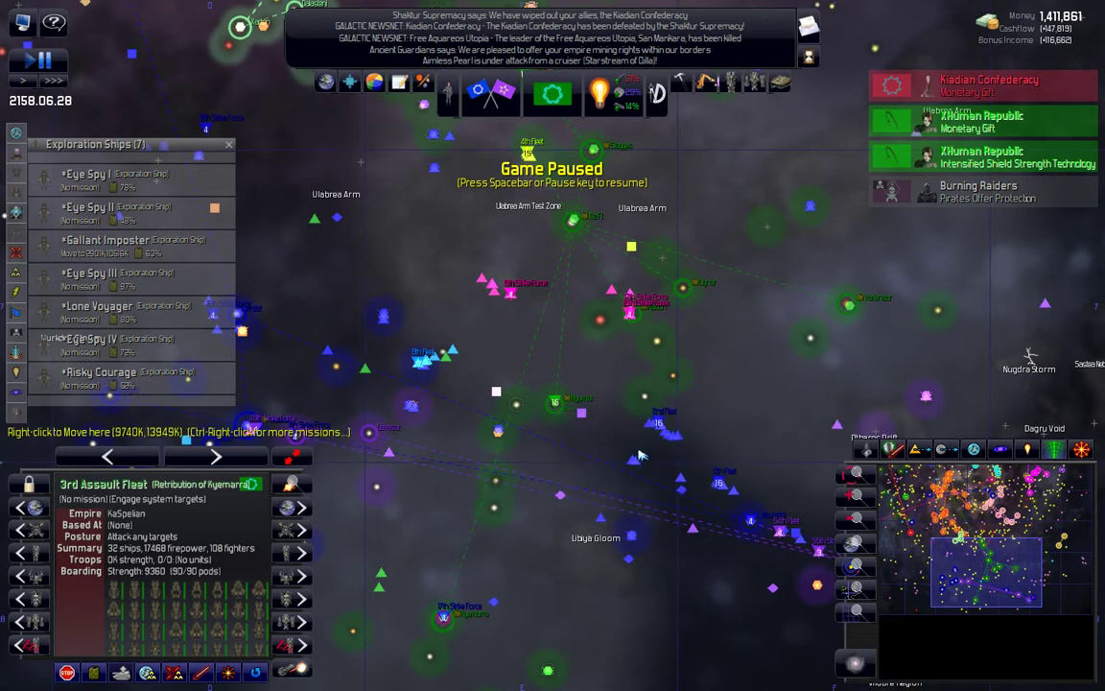
key(space)
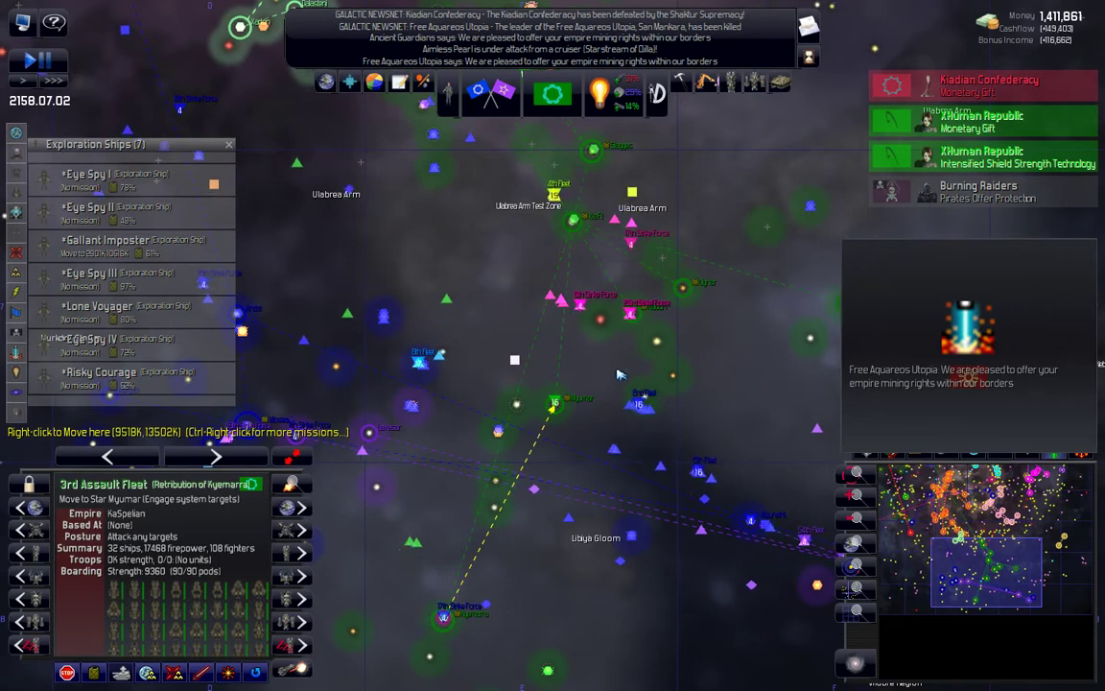
drag(619, 370, 535, 395)
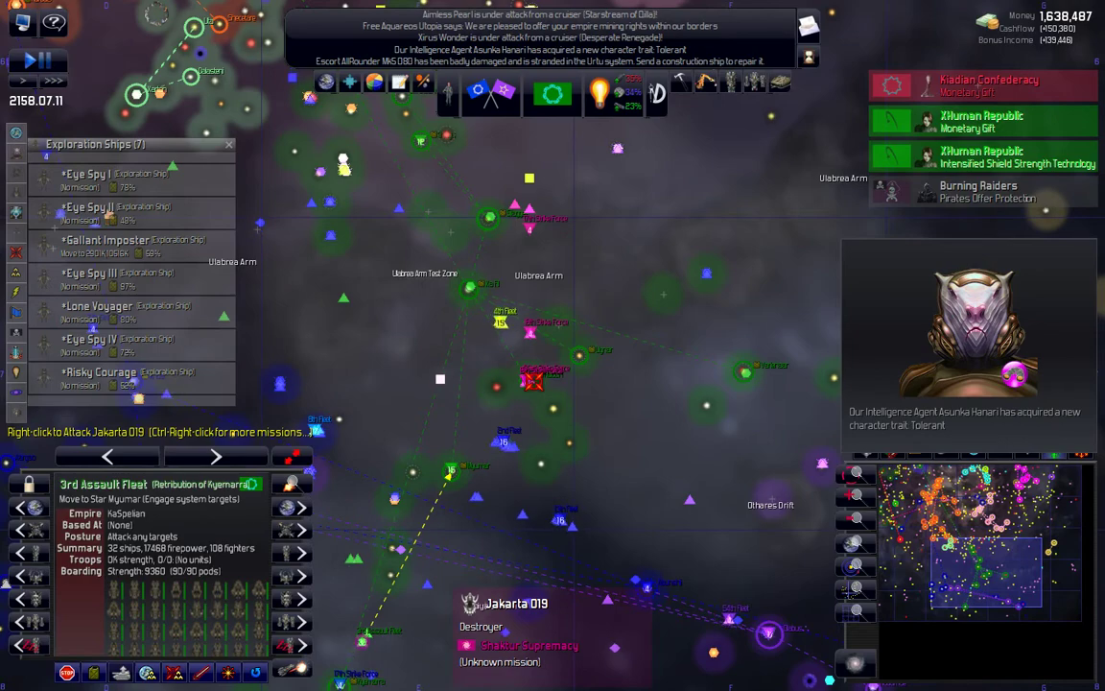
scroll(568, 384, down, 1)
scroll(568, 383, down, 1)
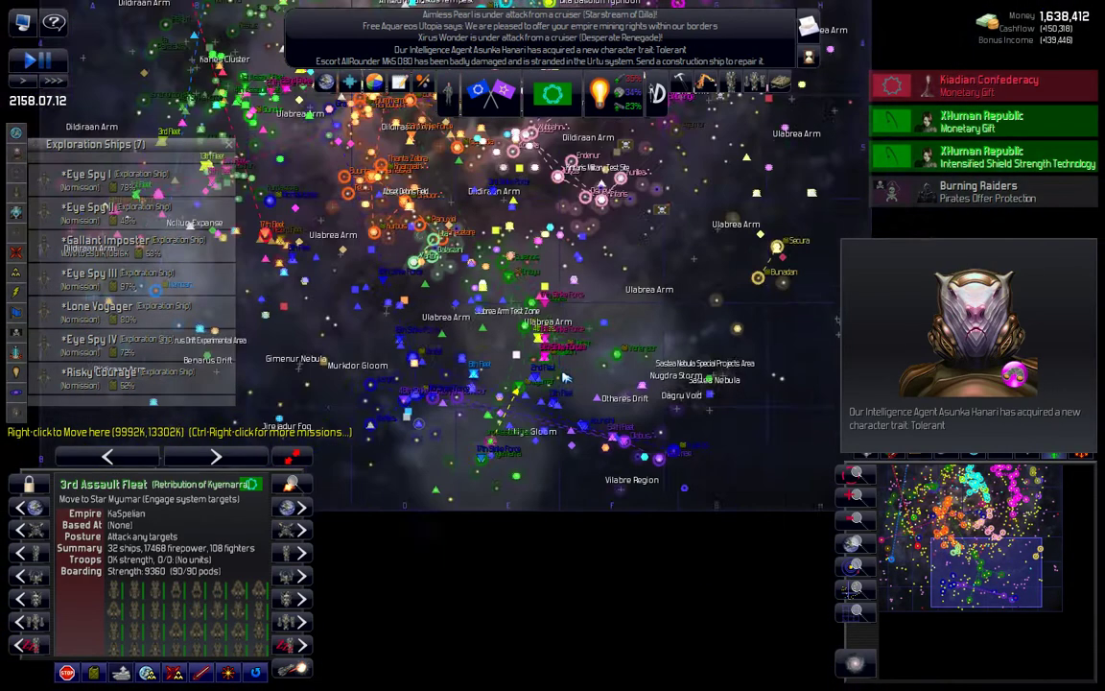
Step: Pause and pan the map over the cyan empire's territory around Paikean
drag(566, 379, 573, 484)
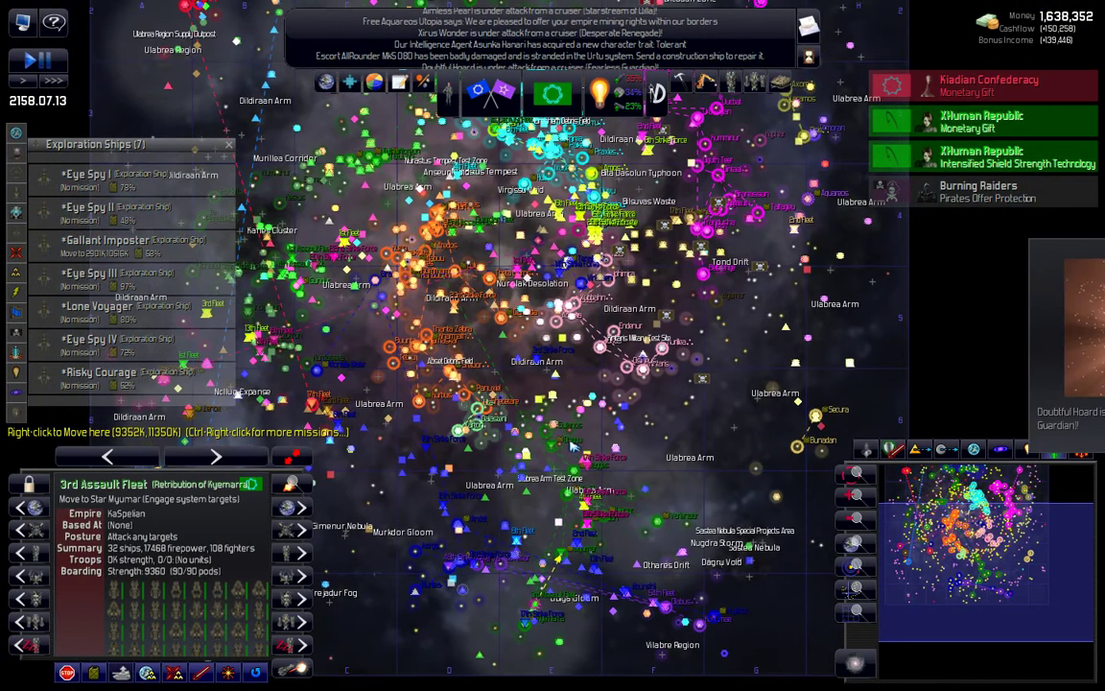
key(space)
scroll(572, 383, up, 2)
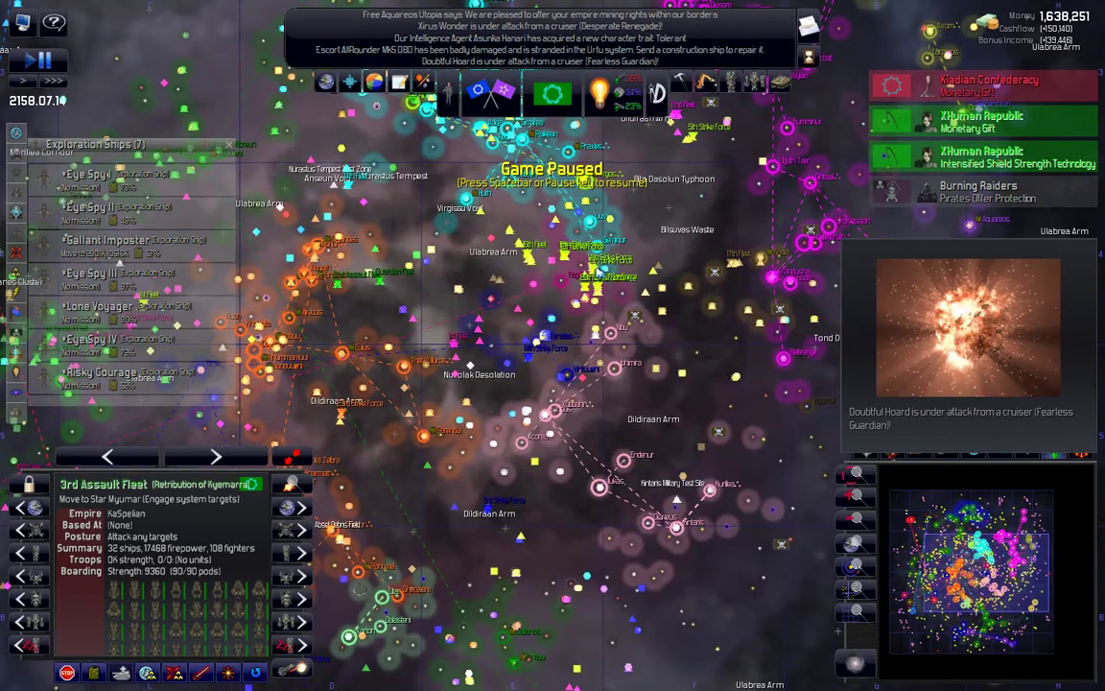
scroll(573, 384, up, 2)
scroll(596, 272, up, 1)
scroll(604, 283, up, 1)
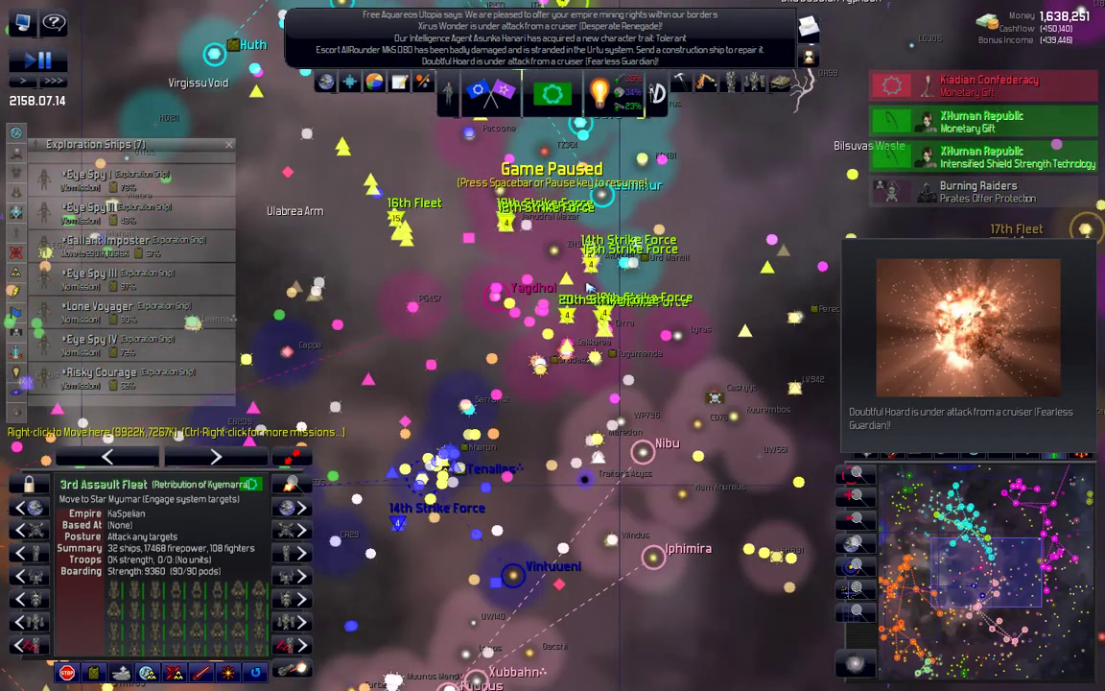
drag(549, 252, 519, 518)
drag(622, 302, 659, 416)
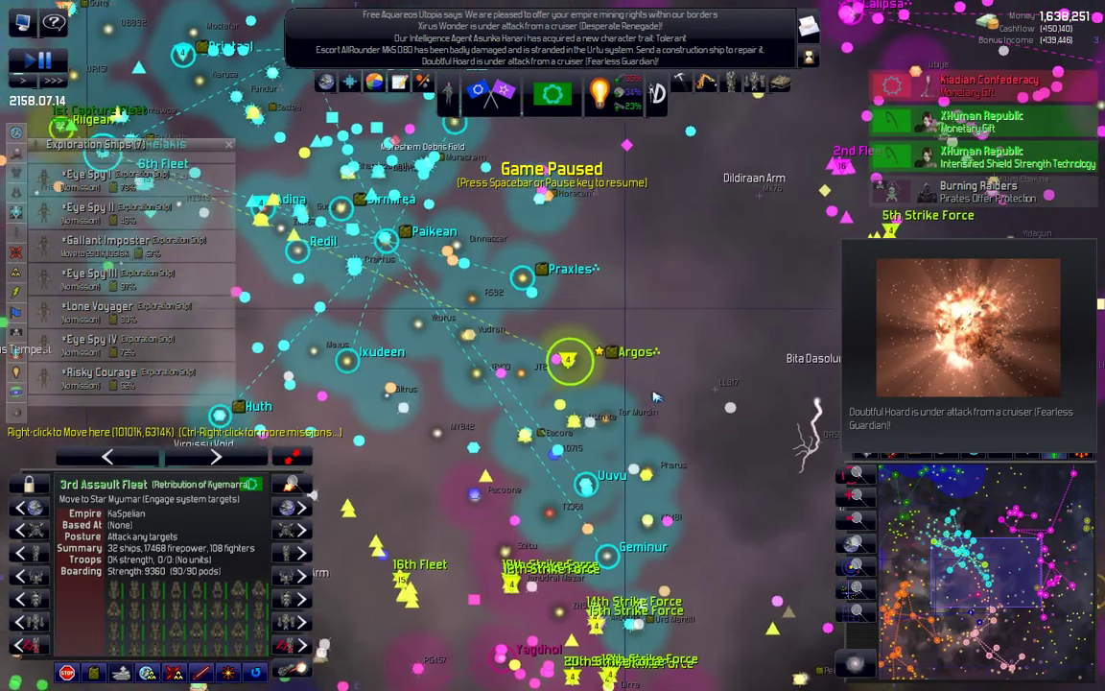
mouse_move(406, 364)
mouse_down()
mouse_move(537, 467)
mouse_move(629, 461)
mouse_up()
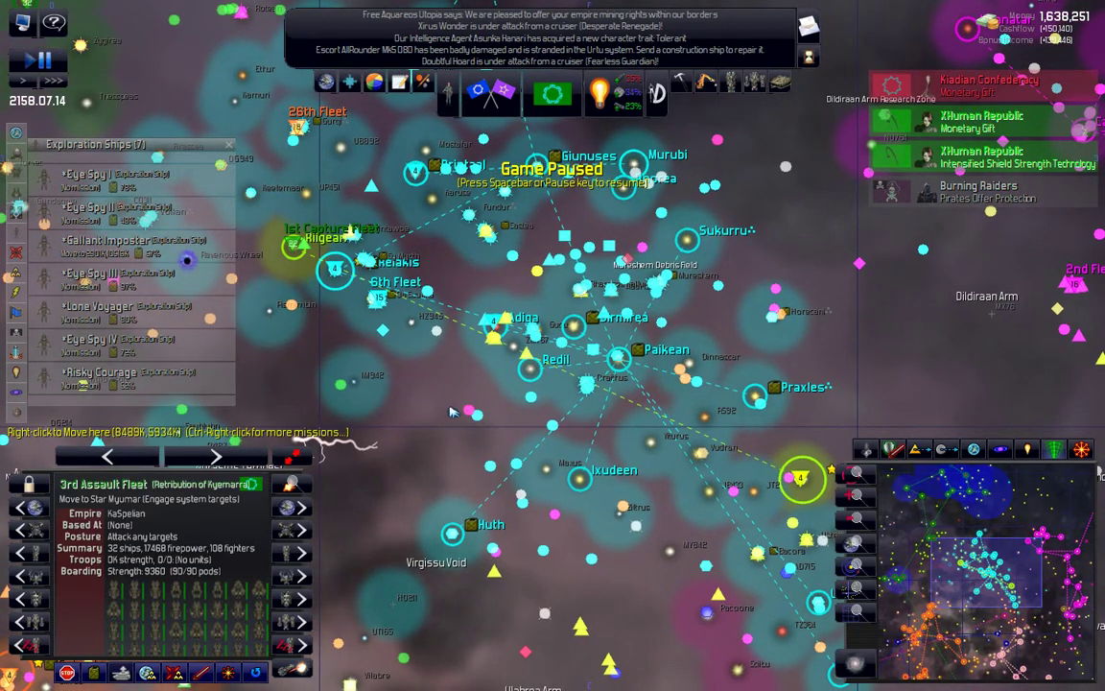
scroll(455, 415, down, 2)
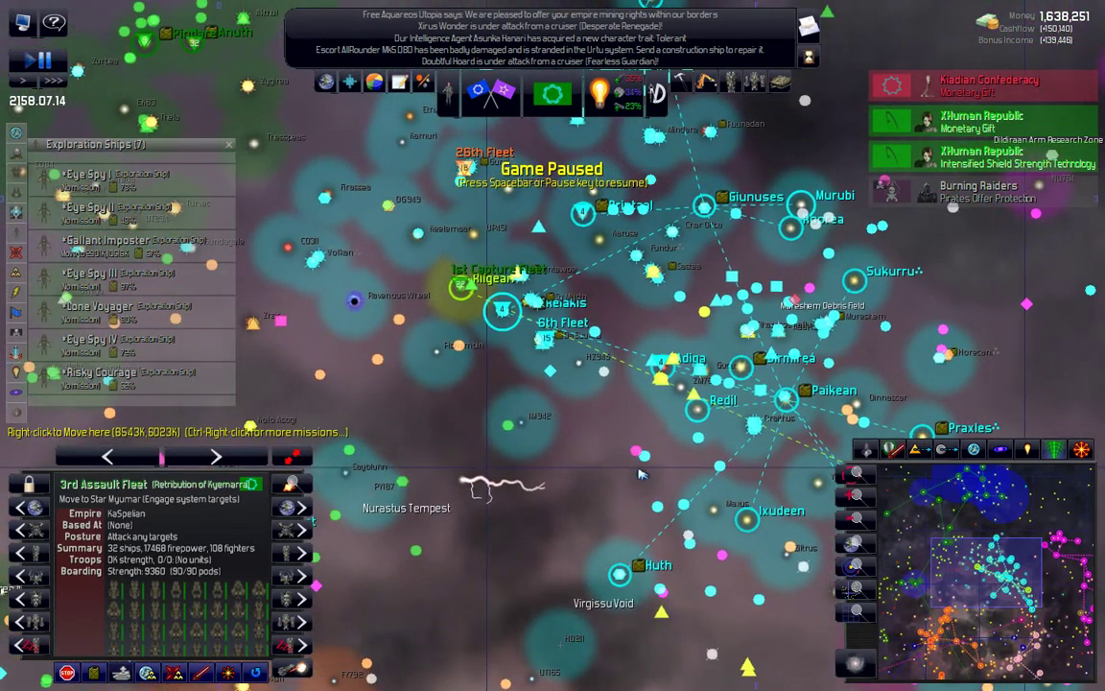
scroll(643, 473, down, 2)
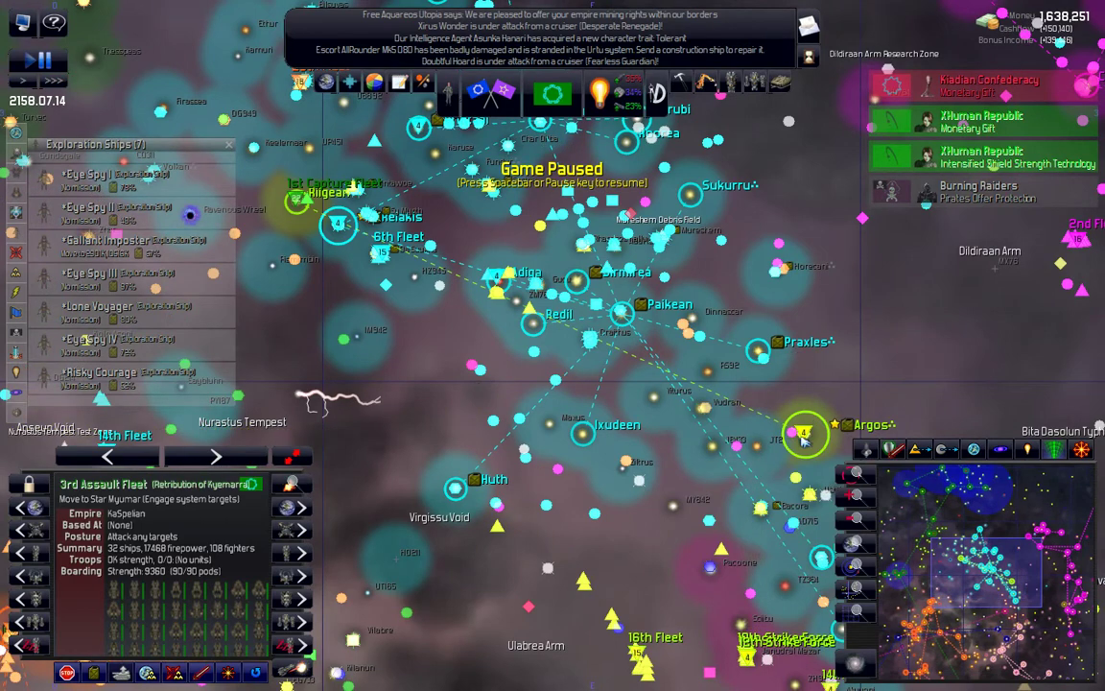
scroll(300, 334, down, 2)
scroll(384, 374, down, 2)
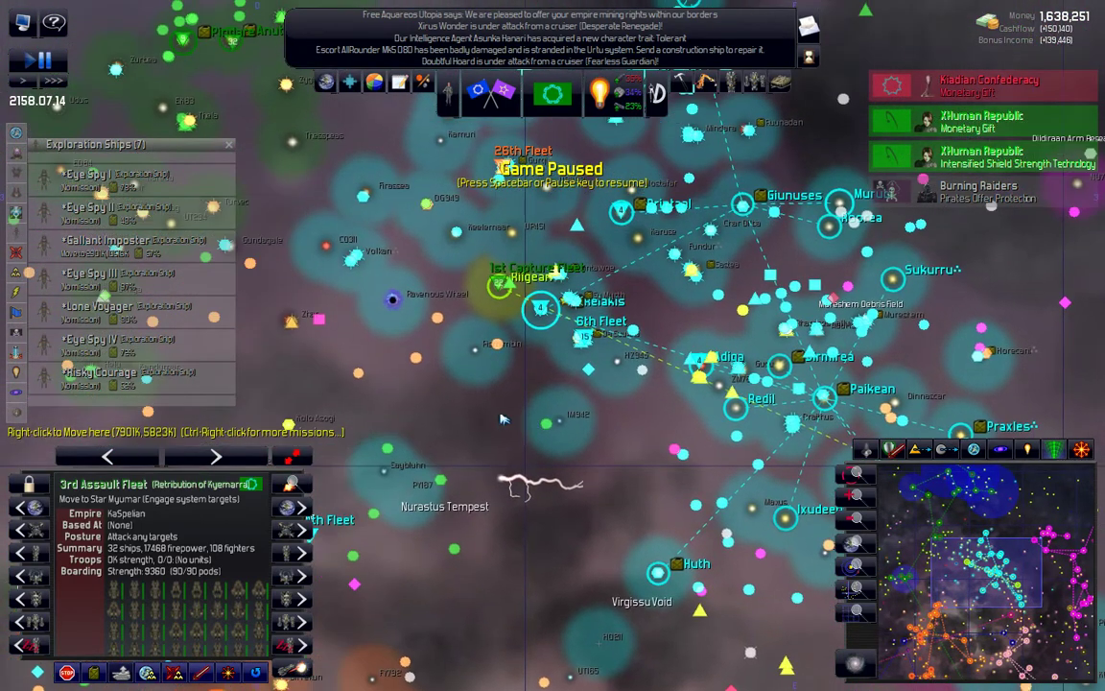
scroll(504, 418, down, 2)
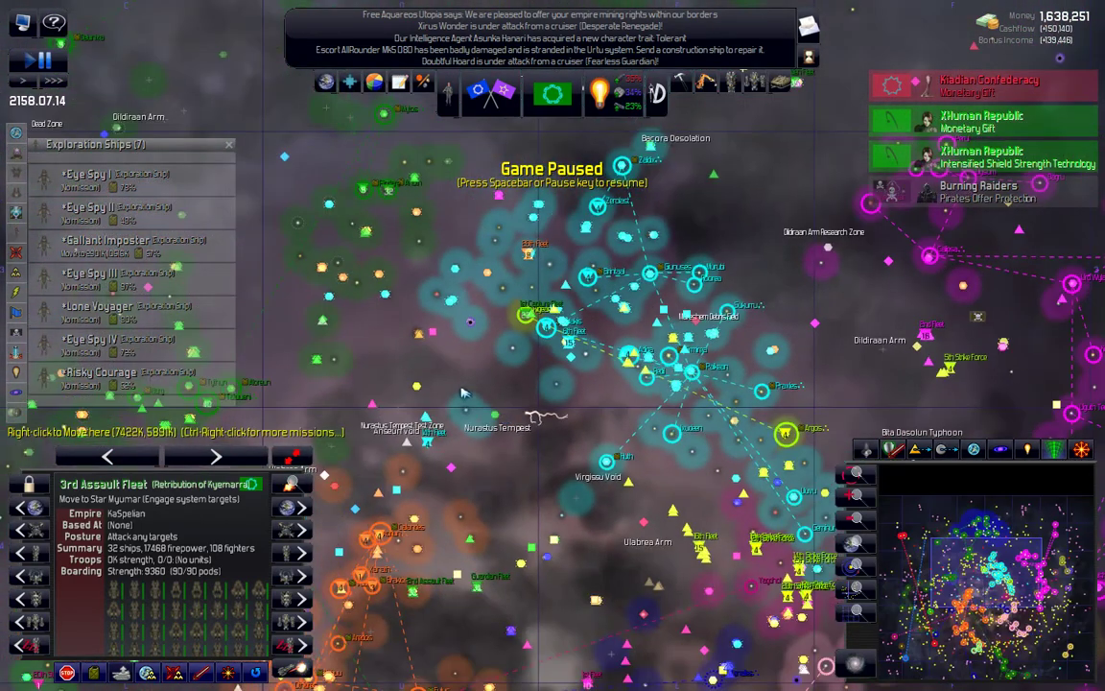
Step: Open and close the Kiadian Confederacy's gift message
click(948, 88)
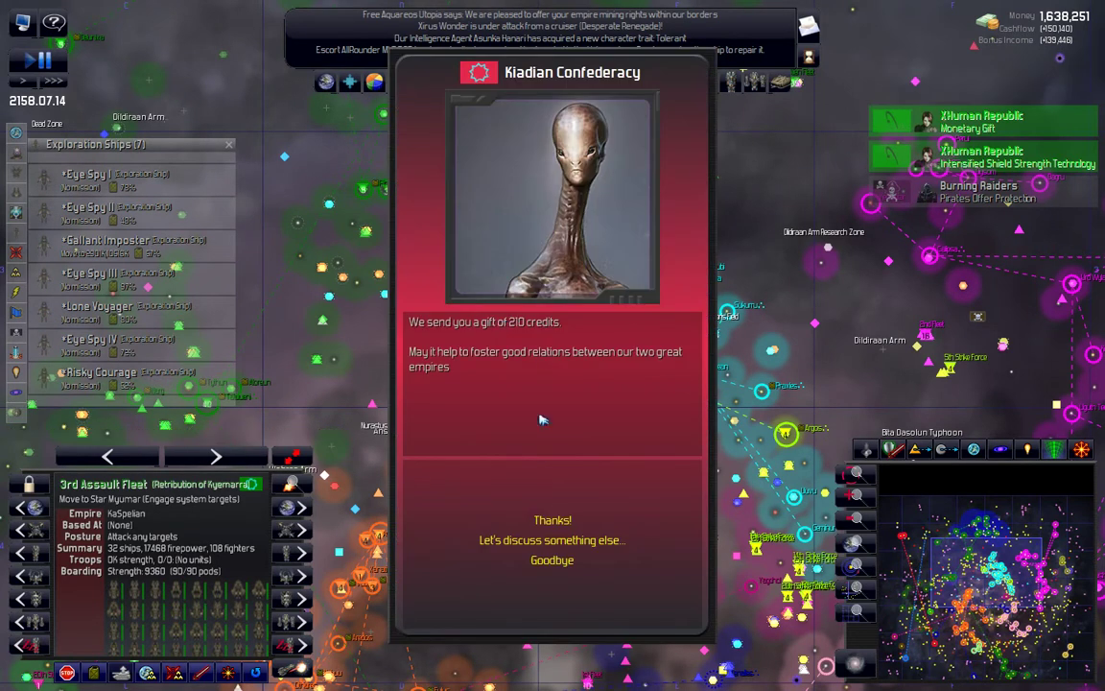
click(552, 520)
click(557, 588)
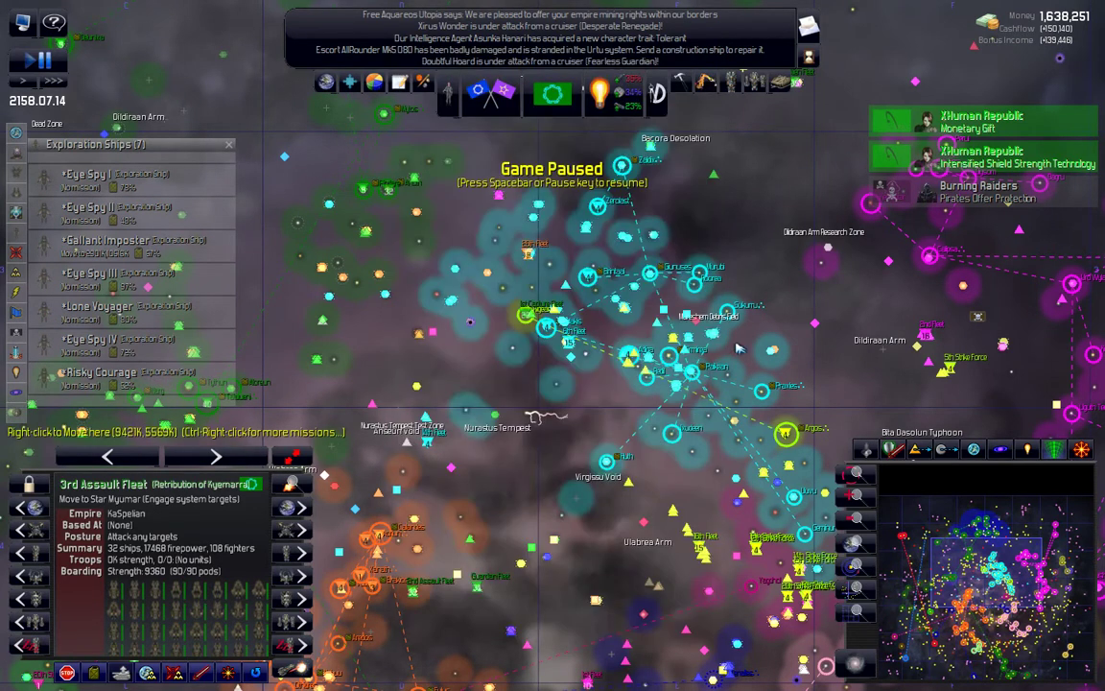
Step: Thank the XHuman Republic for its 923-credit gift
click(969, 121)
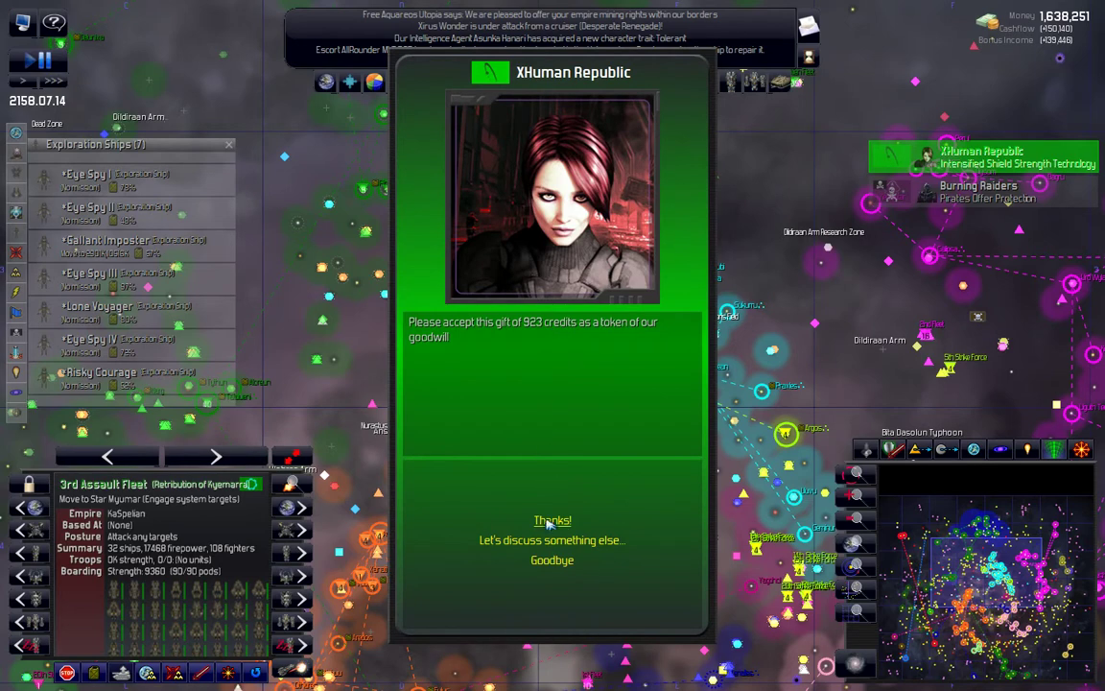
click(549, 521)
click(553, 589)
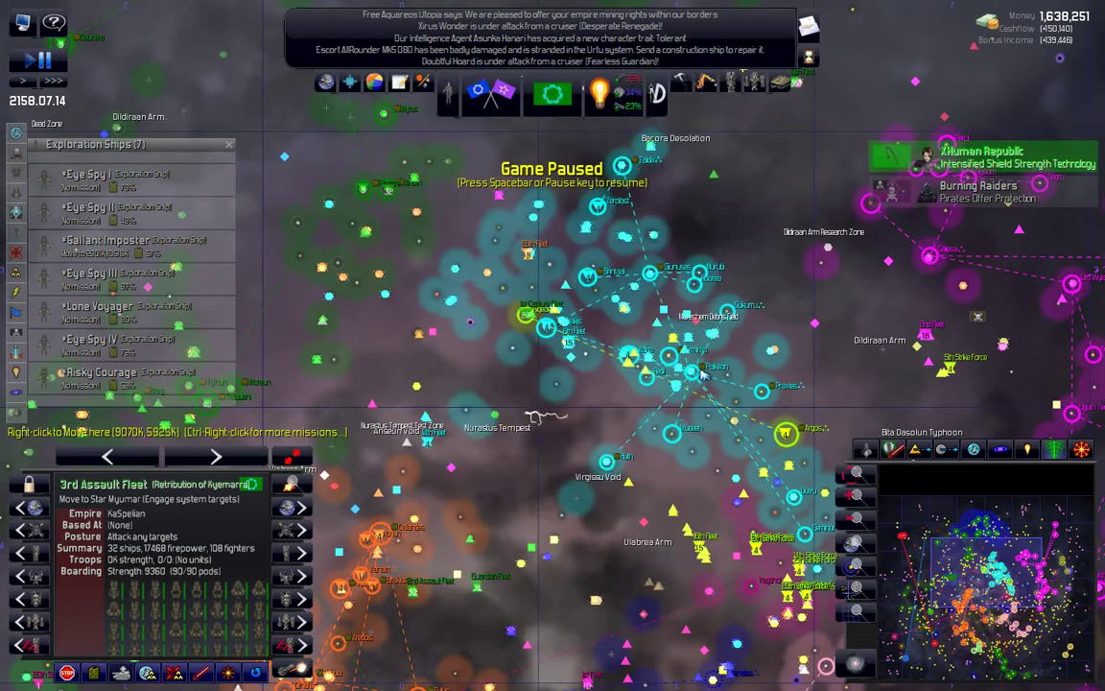
Step: Accept the XHuman Republic's offer to sell Intensified Shield Strength
click(1013, 157)
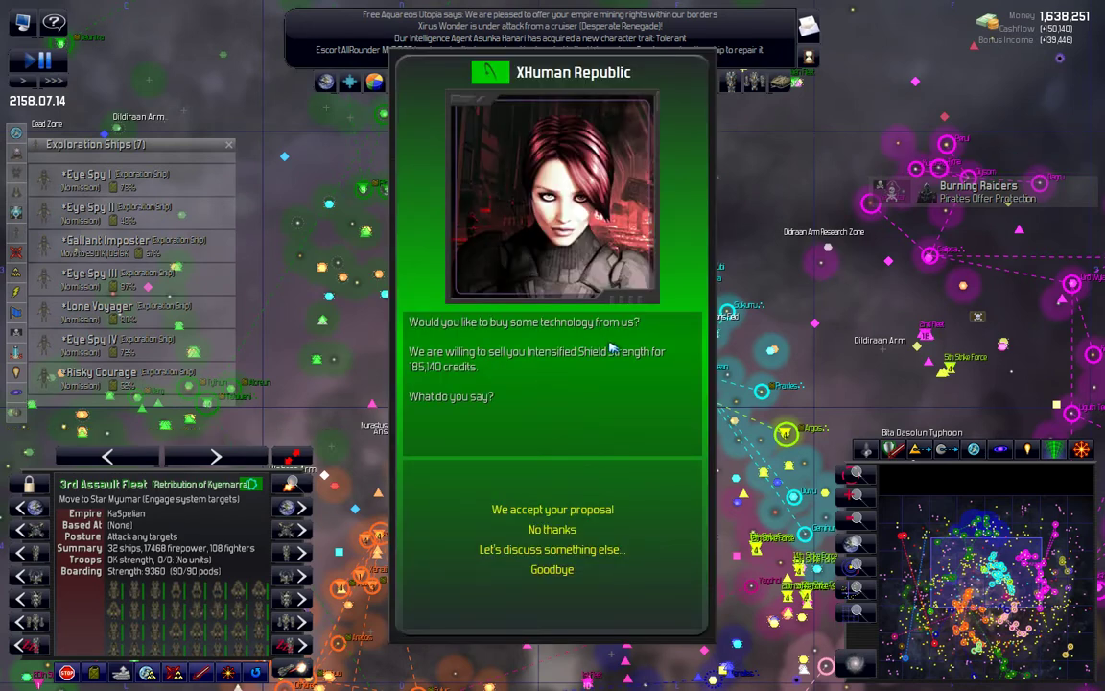
click(559, 509)
click(557, 588)
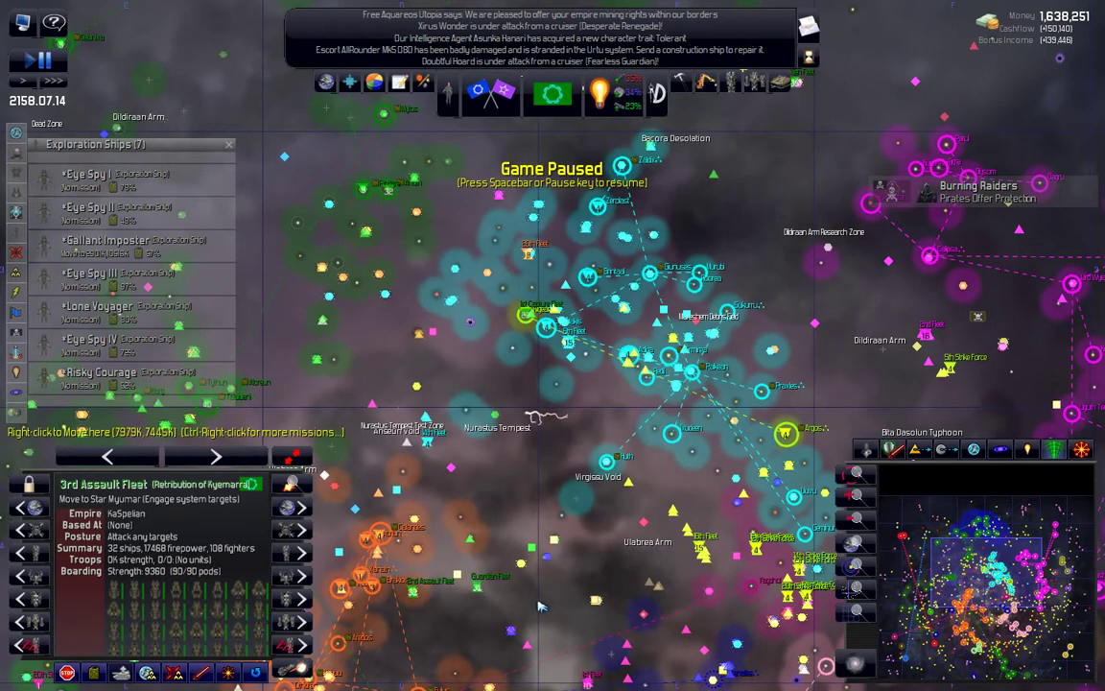
Step: Order the 2nd Assault Fleet to Argos System, resume, and clear the selection
click(540, 605)
mouse_move(540, 604)
mouse_down()
mouse_move(697, 444)
mouse_move(562, 593)
mouse_up()
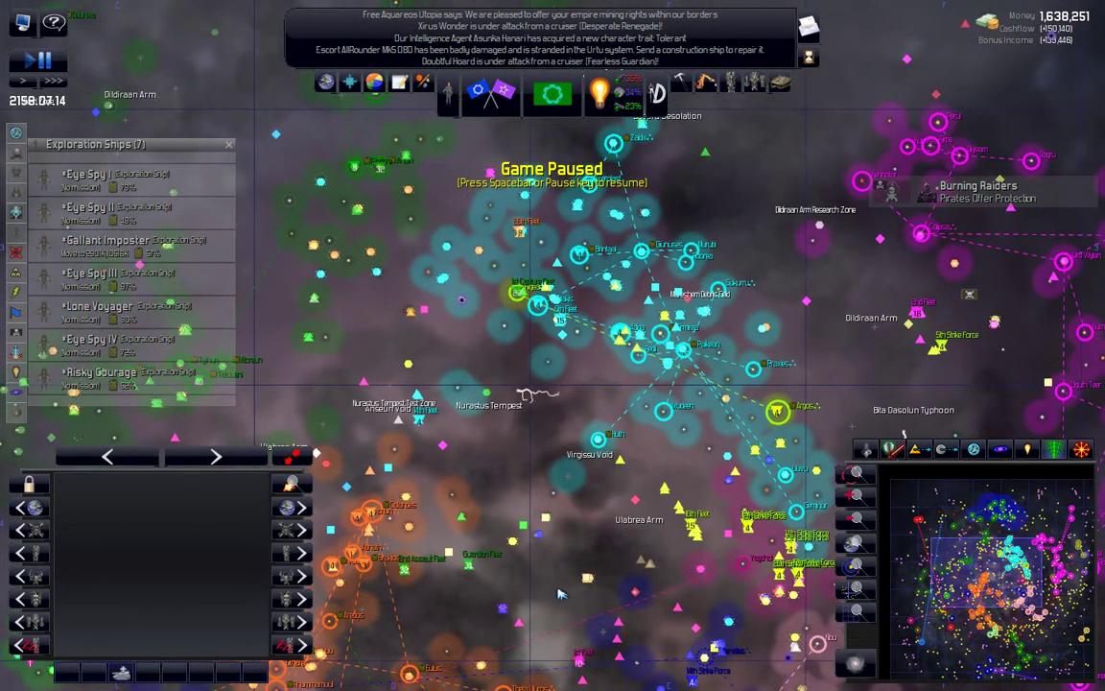
click(561, 593)
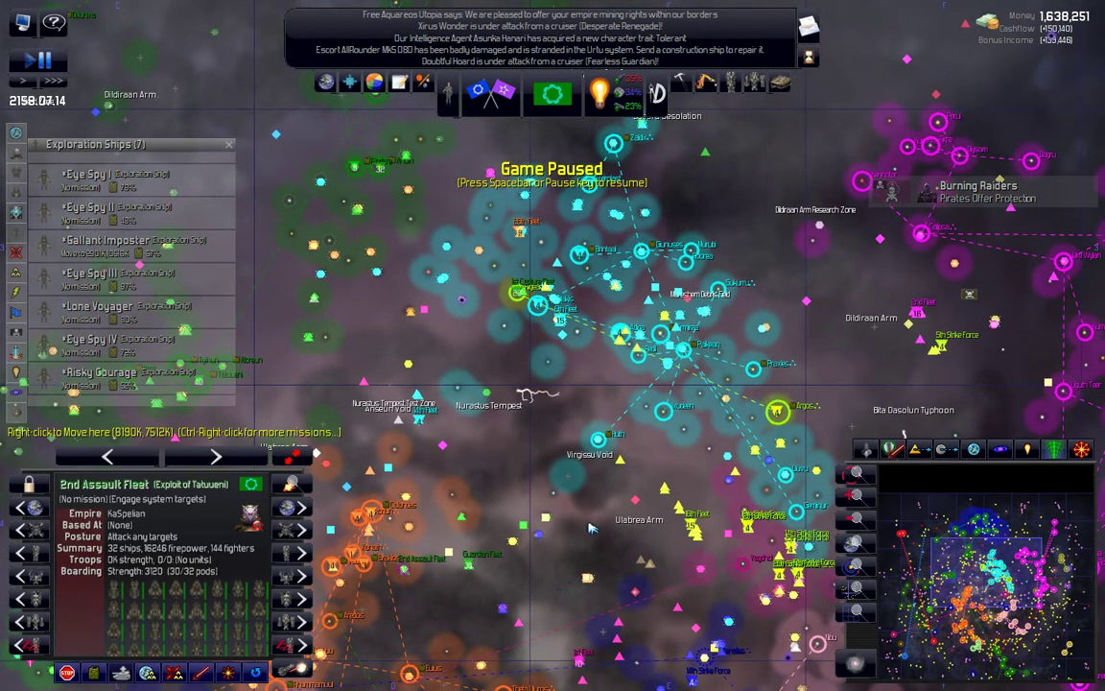
right_click(785, 413)
mouse_move(808, 422)
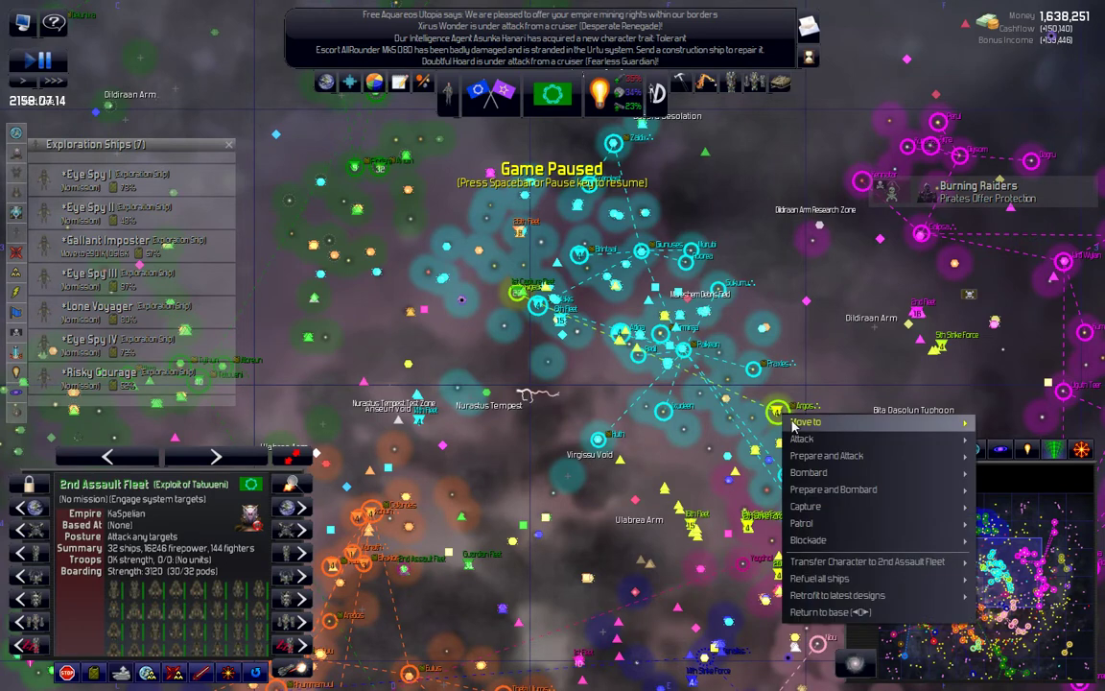
click(994, 425)
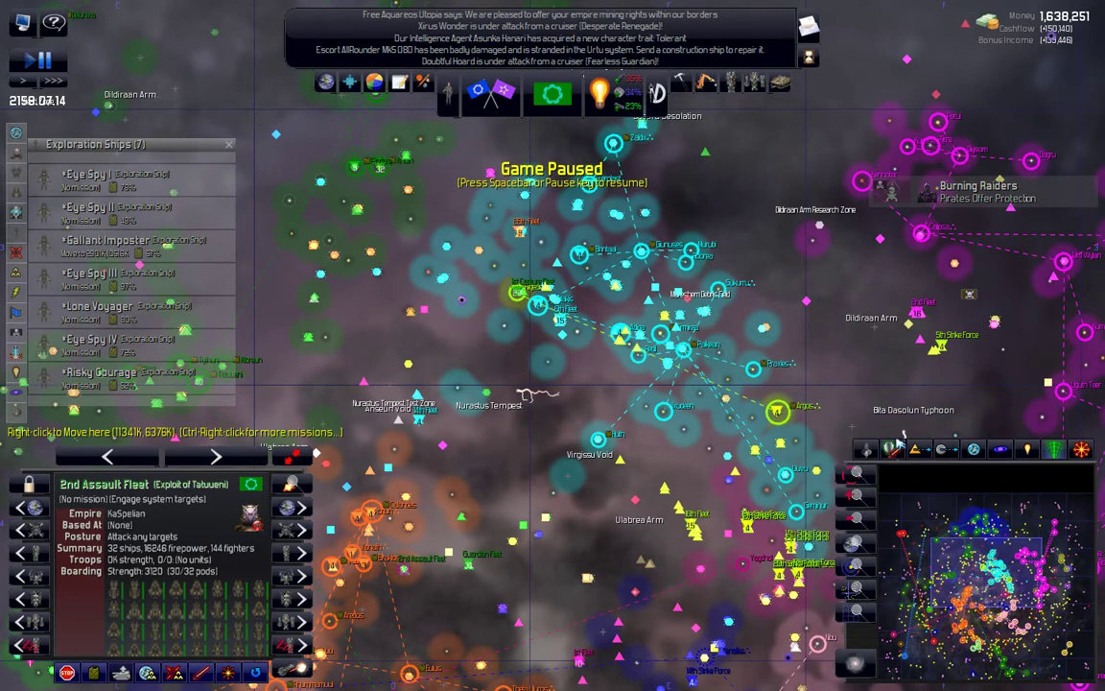
key(space)
click(494, 470)
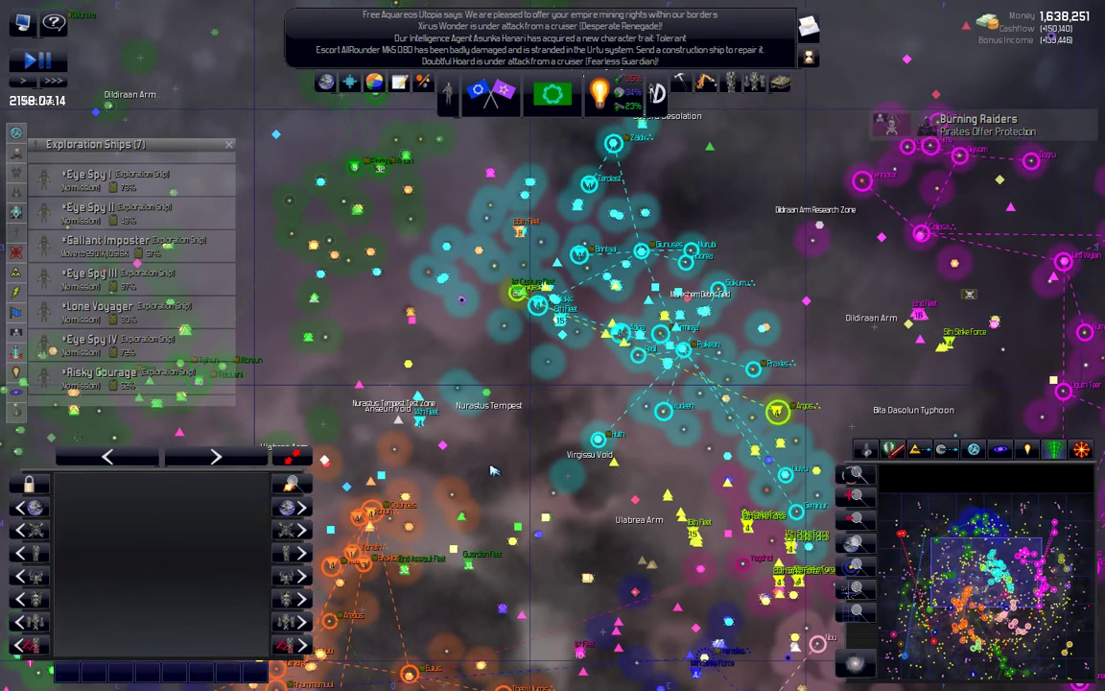
scroll(493, 469, down, 1)
scroll(494, 470, down, 1)
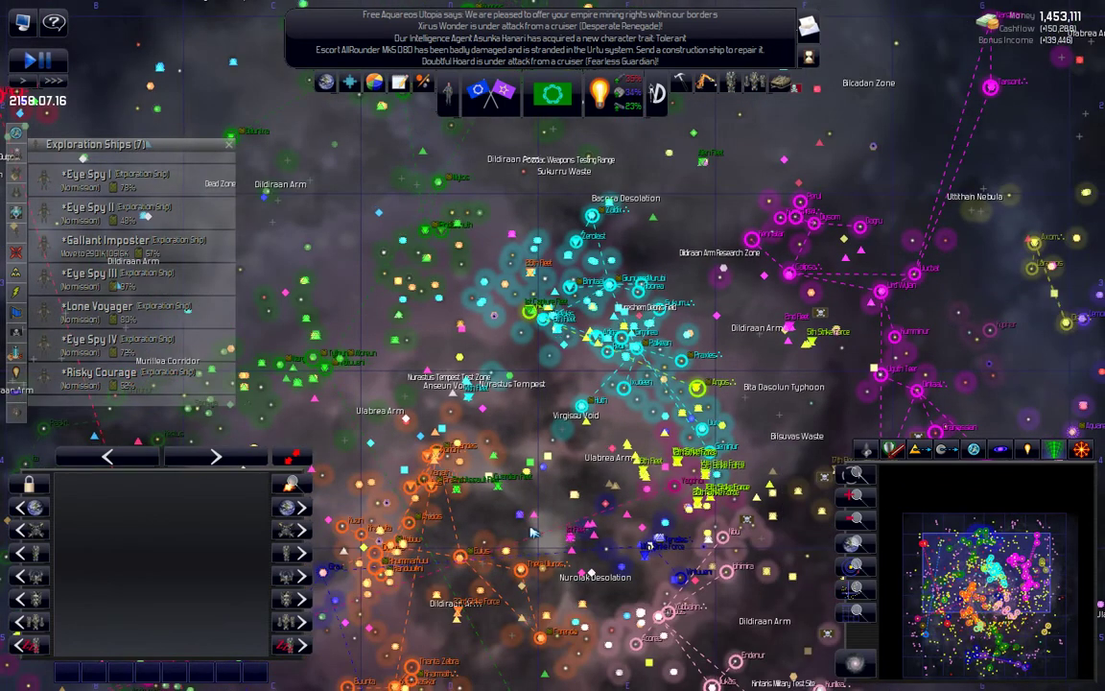
scroll(575, 499, down, 1)
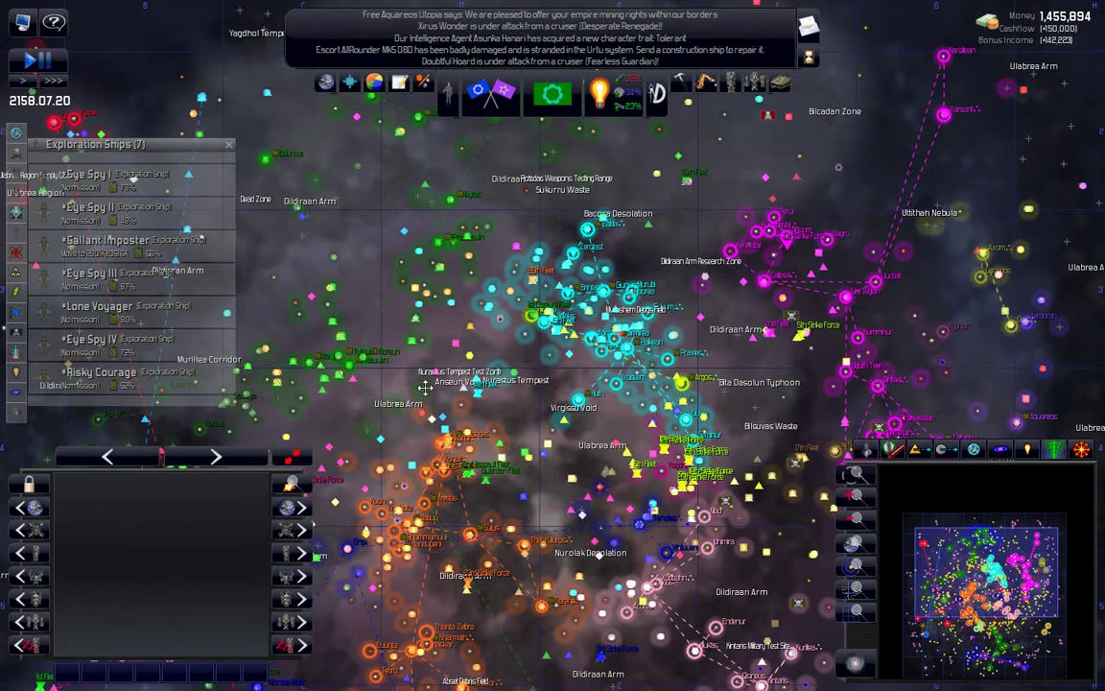
scroll(691, 373, up, 2)
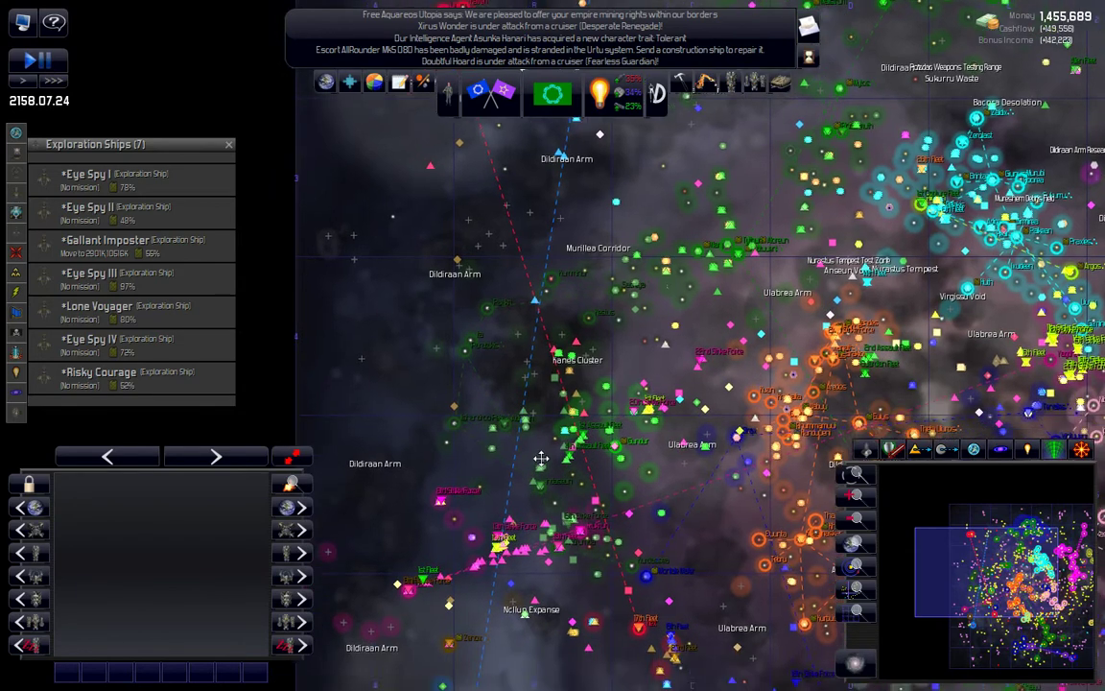
Step: Pan across the Dildiraan Arm, briefly pausing and resuming, until the outpost warning appears
drag(505, 528, 566, 406)
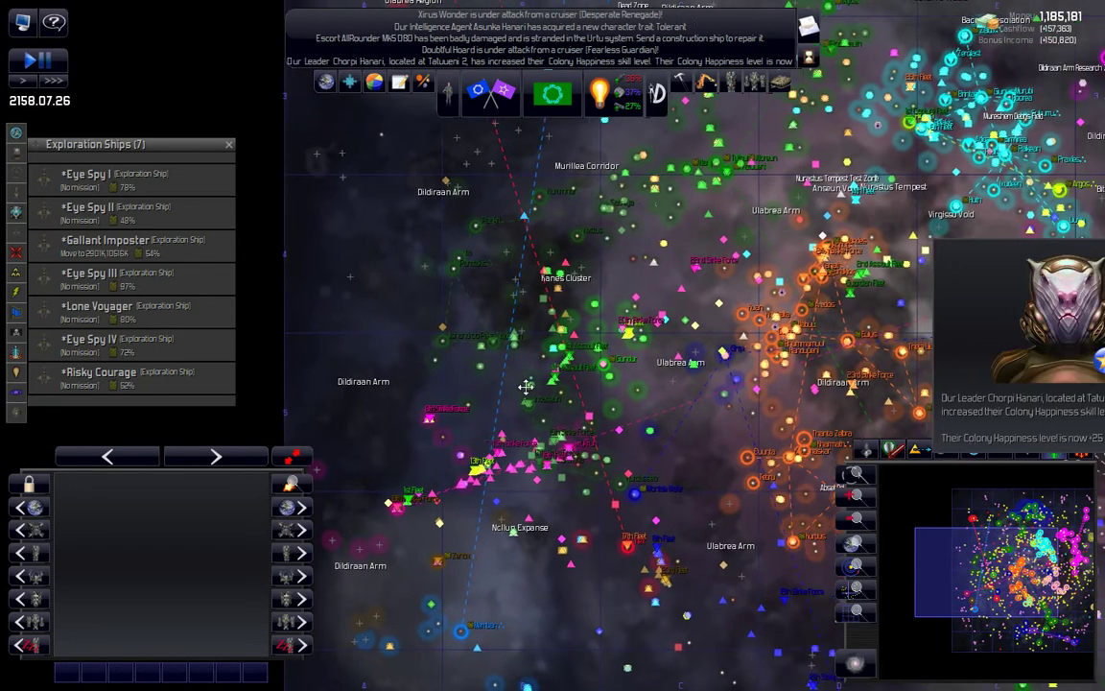
drag(566, 387, 691, 353)
key(space)
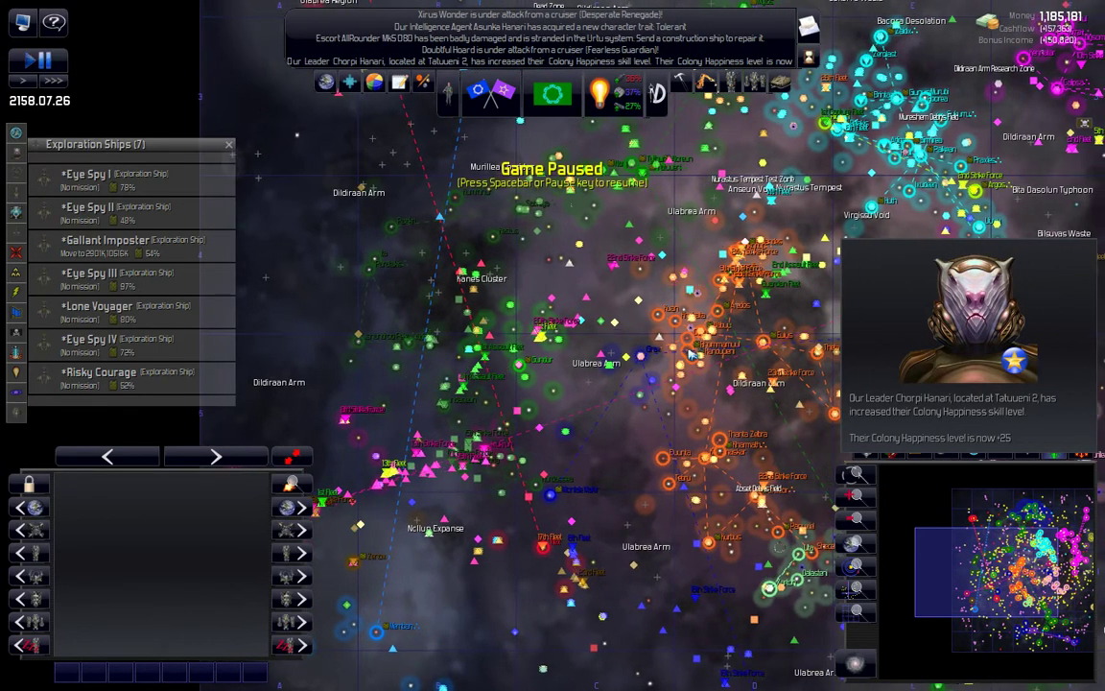
scroll(691, 353, down, 3)
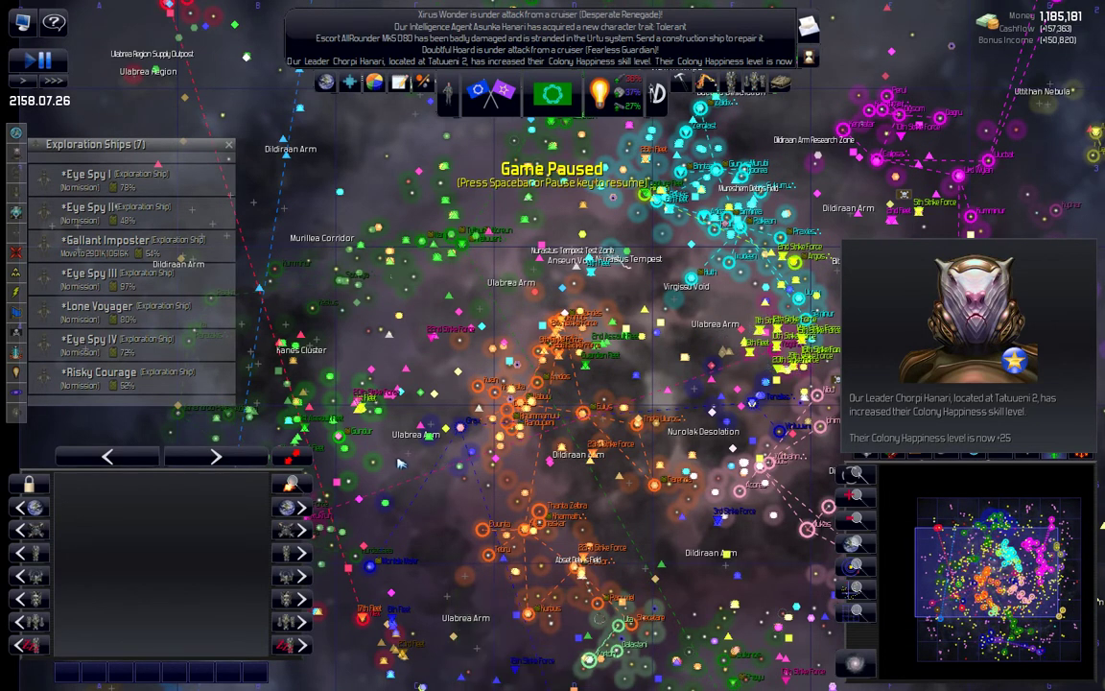
scroll(680, 328, up, 4)
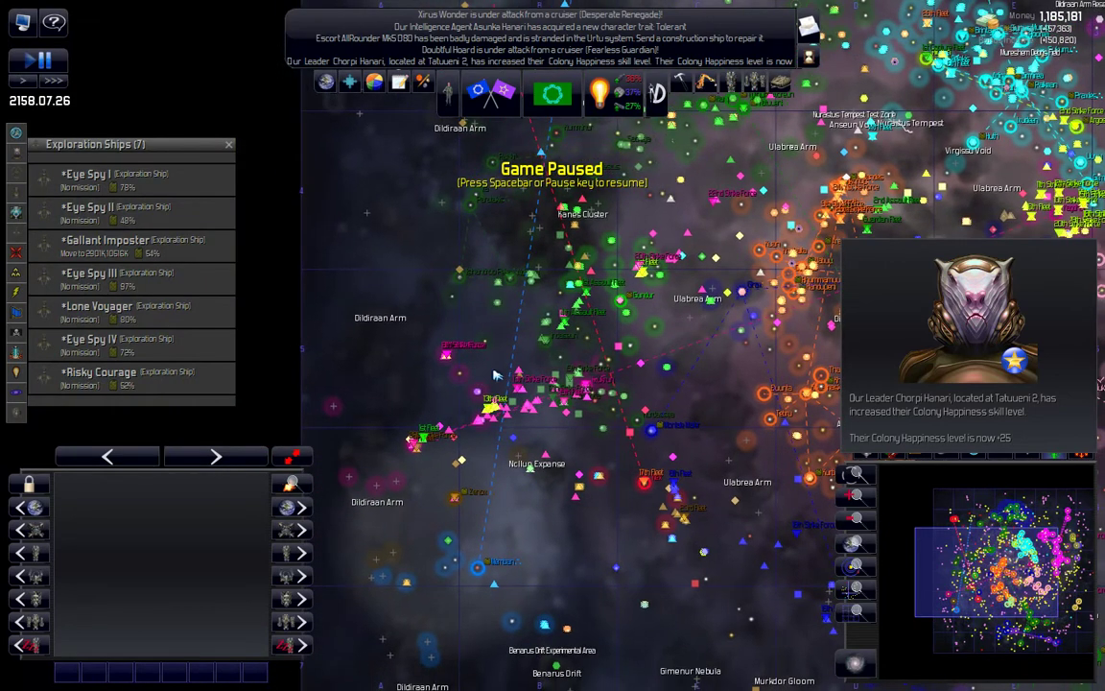
key(space)
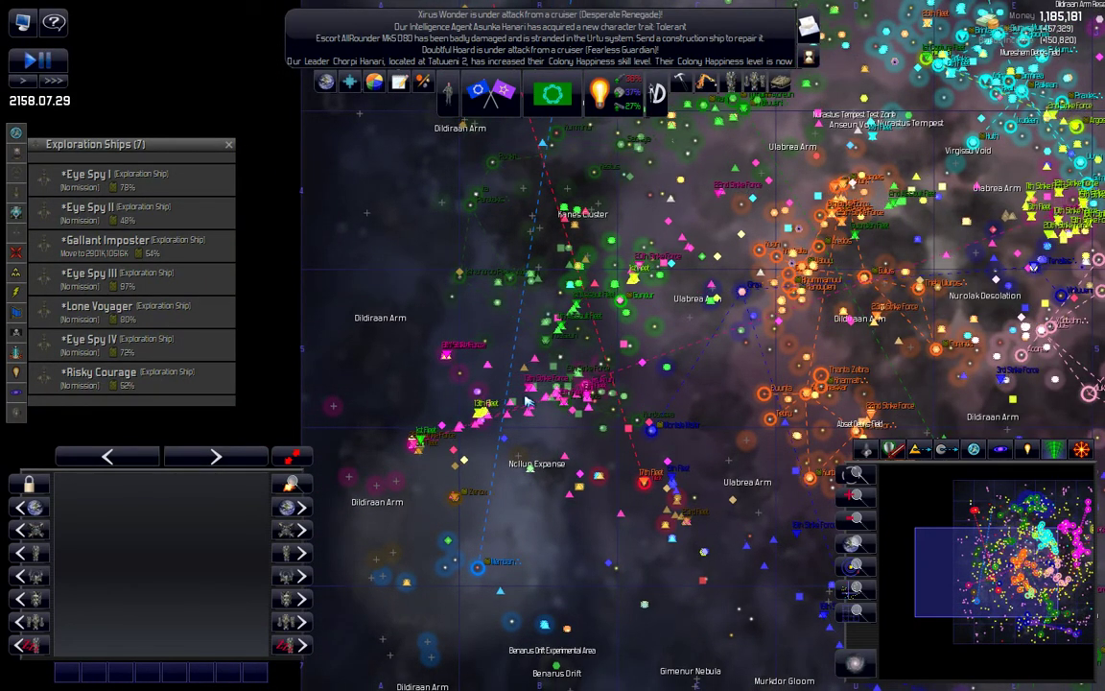
scroll(575, 336, up, 2)
scroll(632, 280, up, 1)
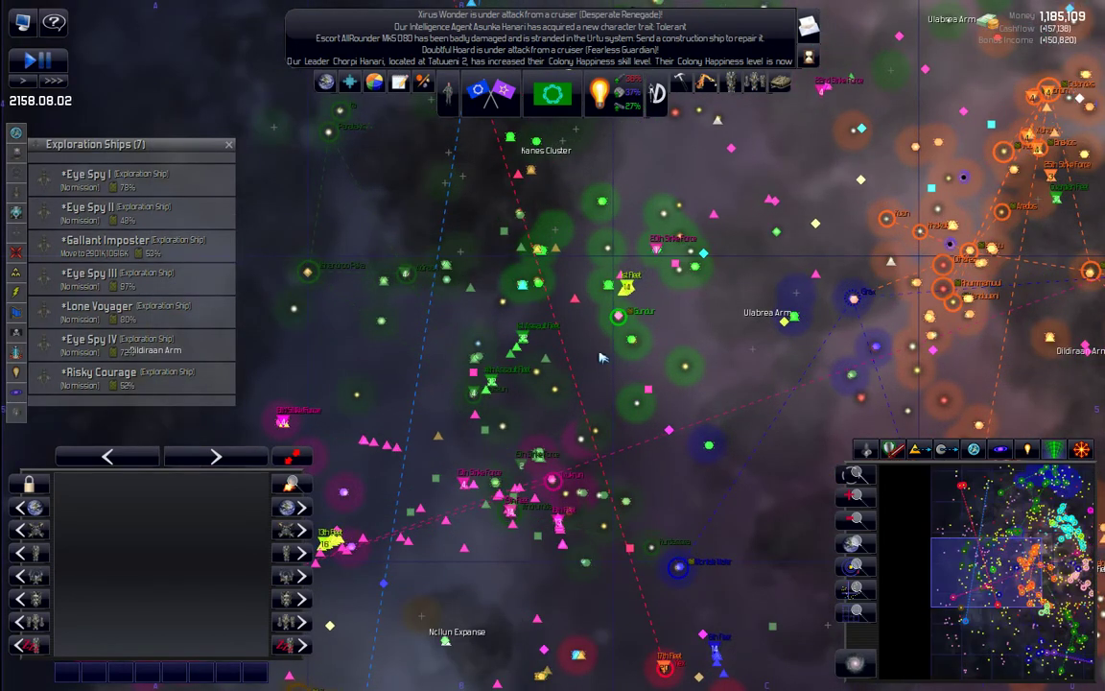
key(Left)
key(Down)
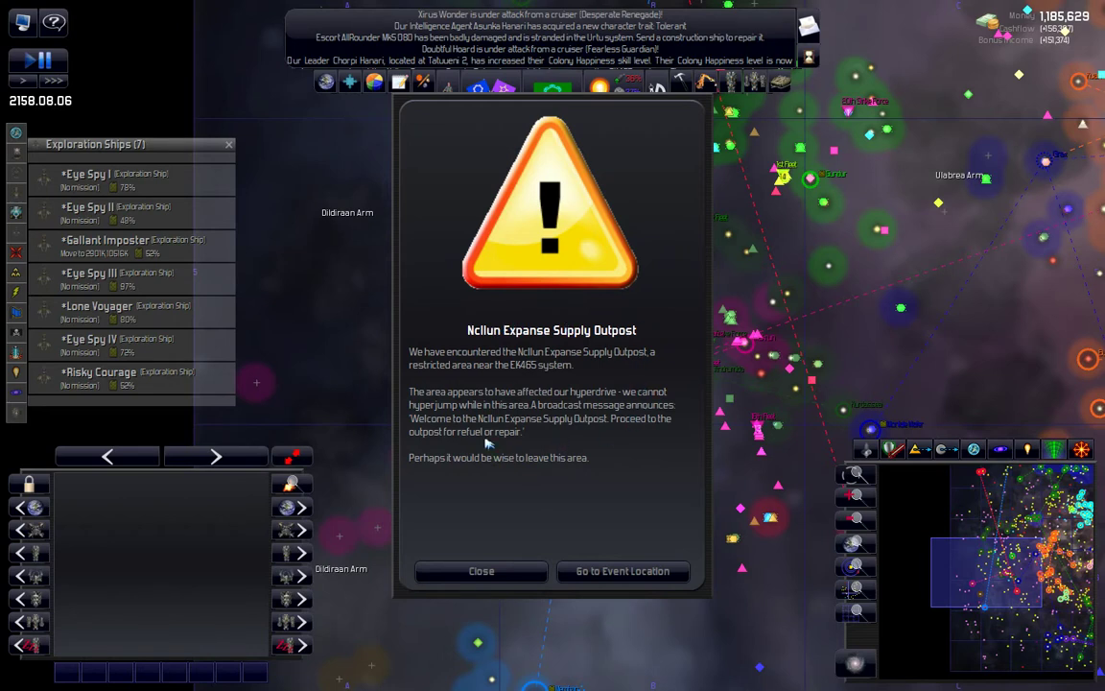
Step: Close the supply outpost warning, then accept the Kiadian Alliance's 469-credit gift and end the conversation
click(485, 574)
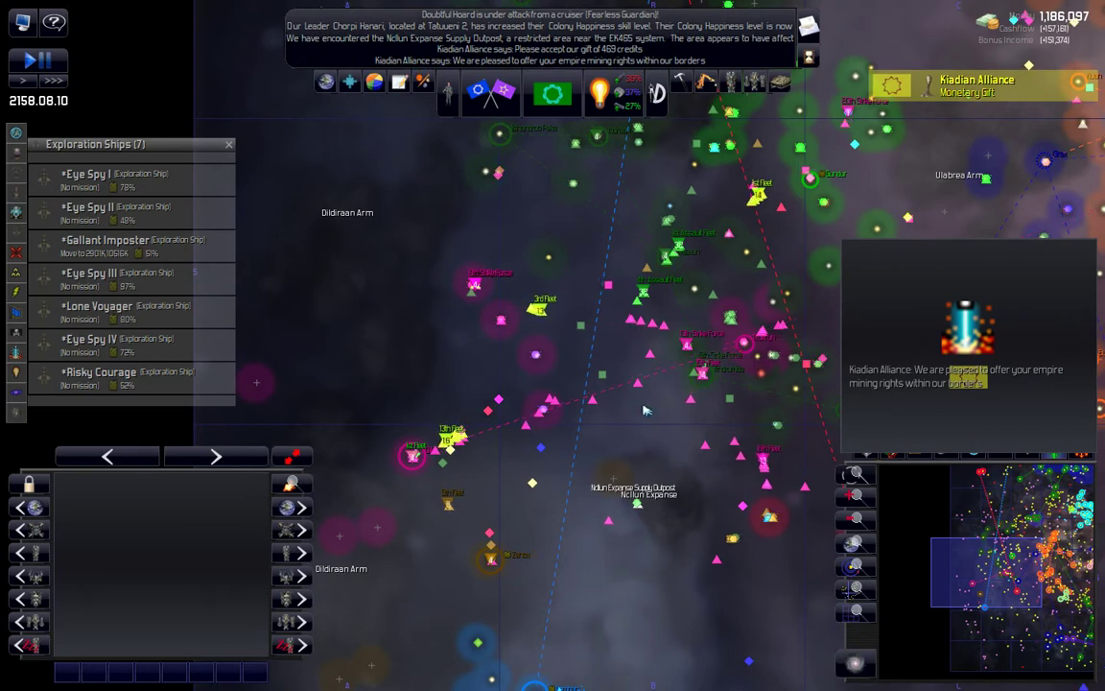
click(969, 88)
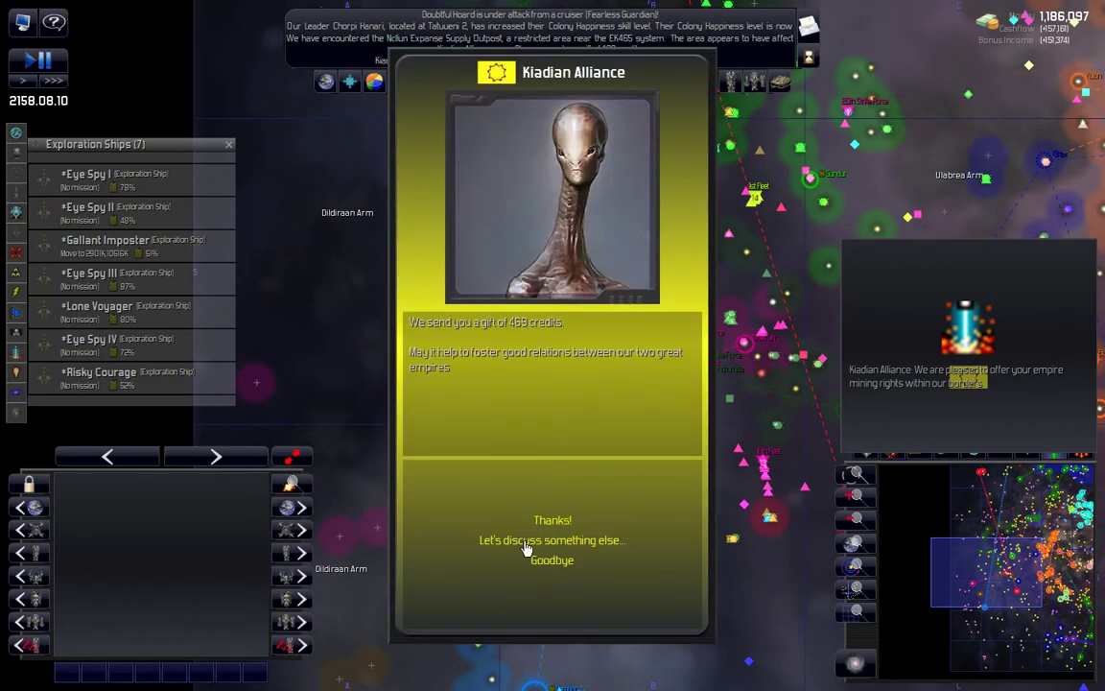
click(553, 521)
click(552, 588)
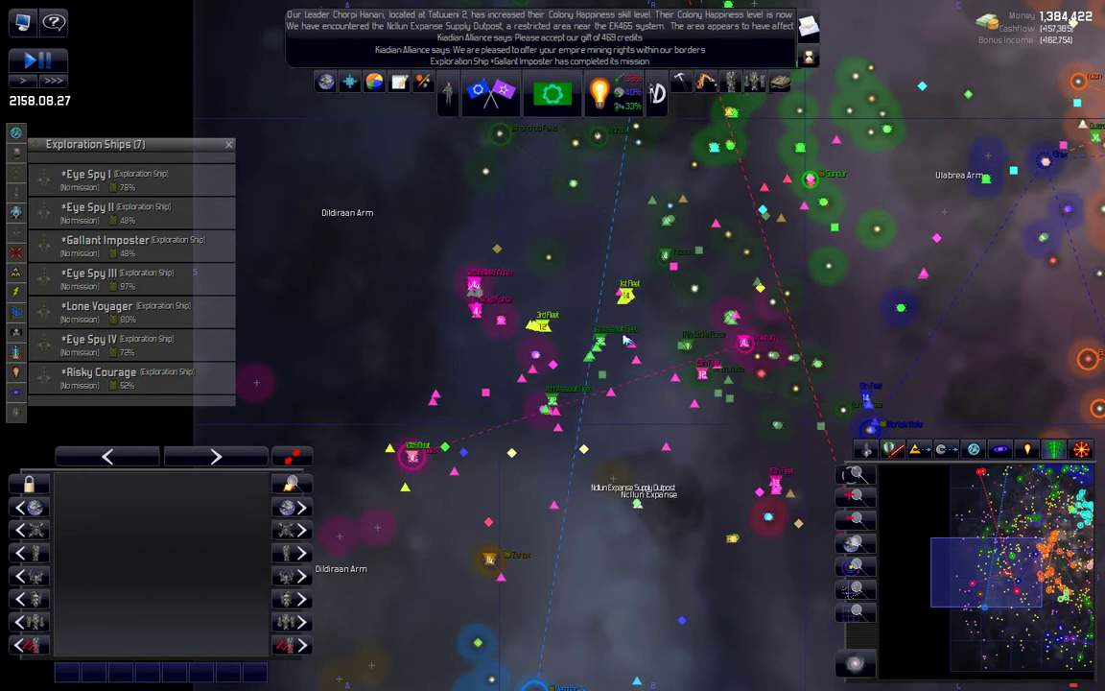
Step: Select the Guardian Fleet and pan the map along its dashed route toward Star Antaris
click(617, 449)
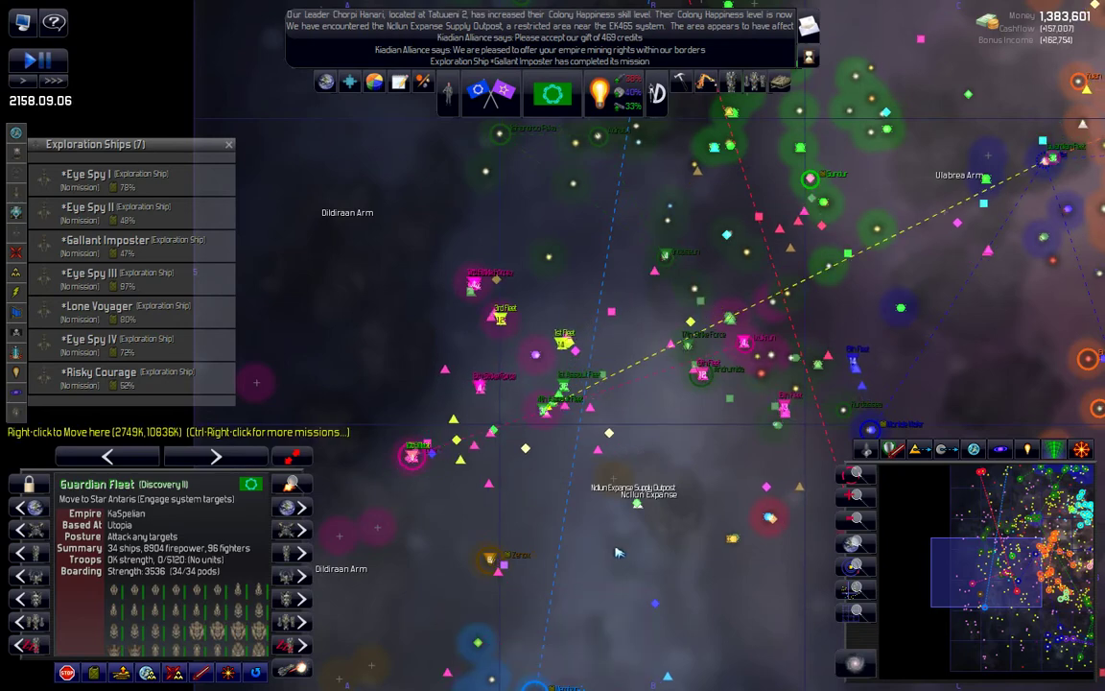
mouse_move(617, 551)
mouse_down()
mouse_move(589, 380)
mouse_move(707, 490)
mouse_up()
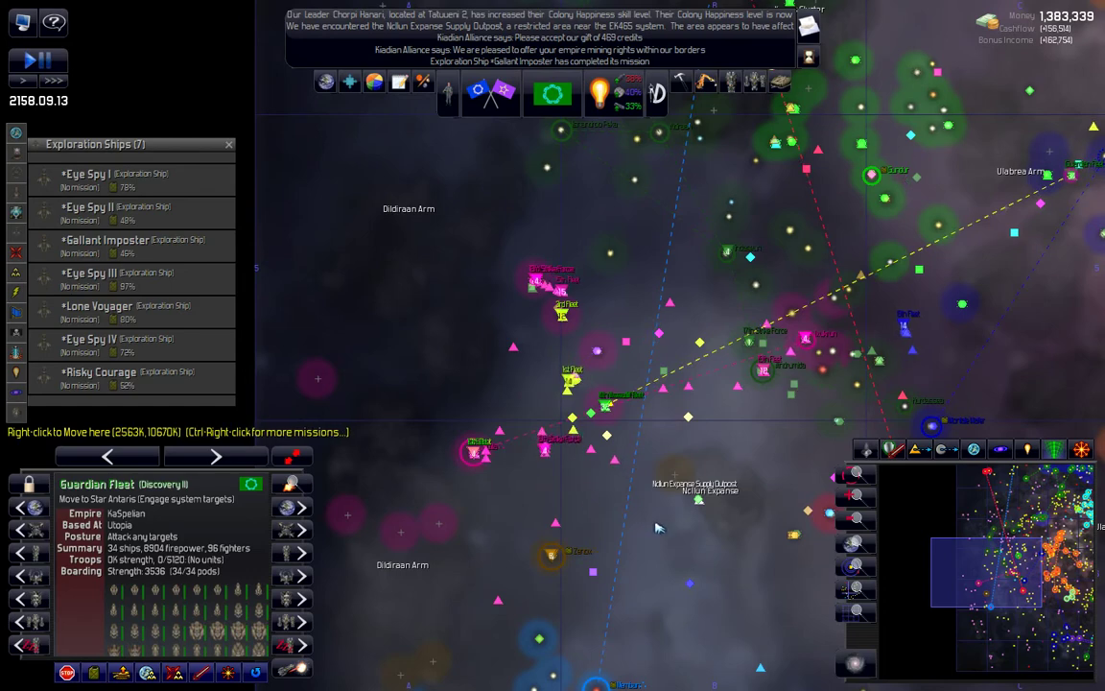
drag(658, 528, 612, 464)
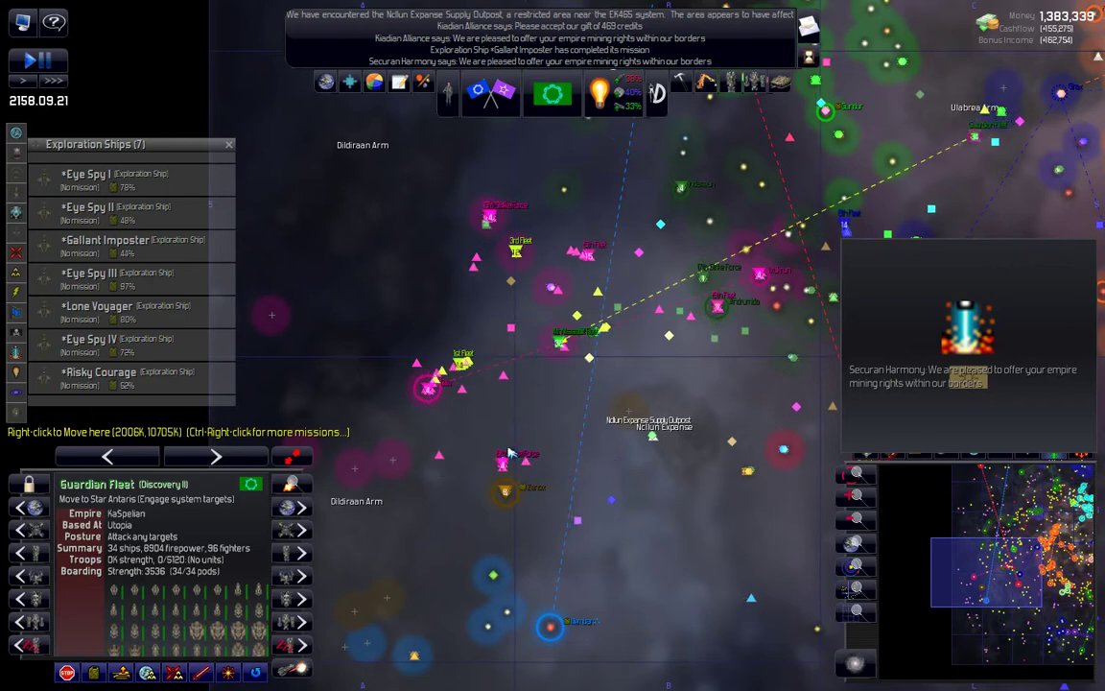
Step: Clear the selection, box-select the ships near the Qilla planet, then reselect the Guardian Fleet
key(Left)
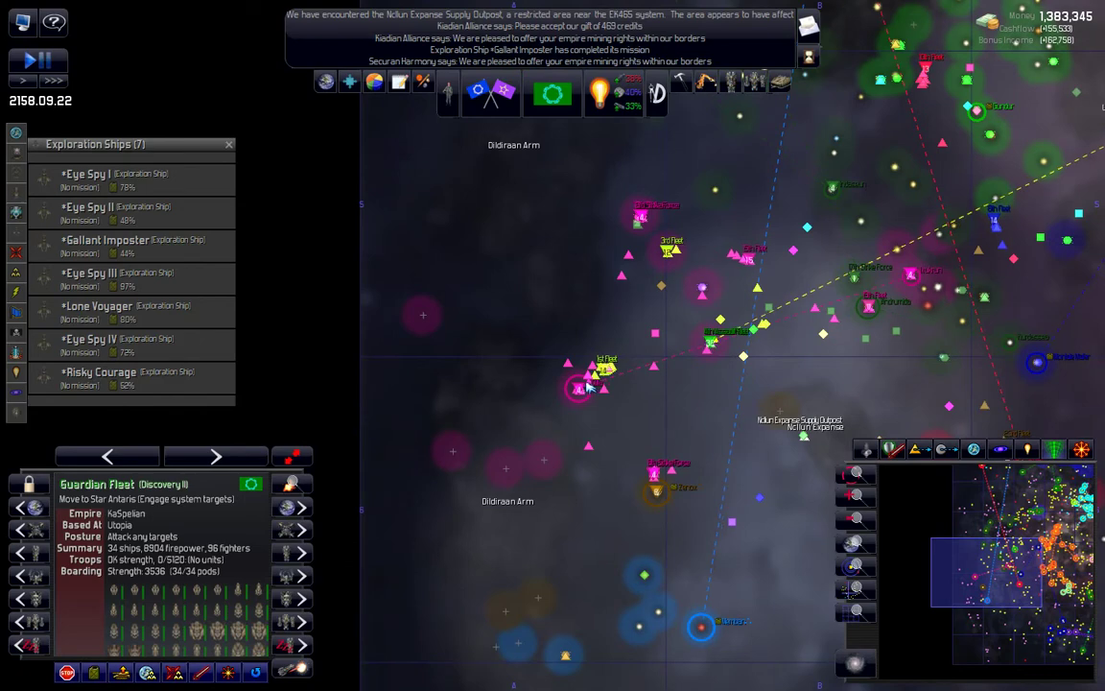
scroll(590, 386, up, 5)
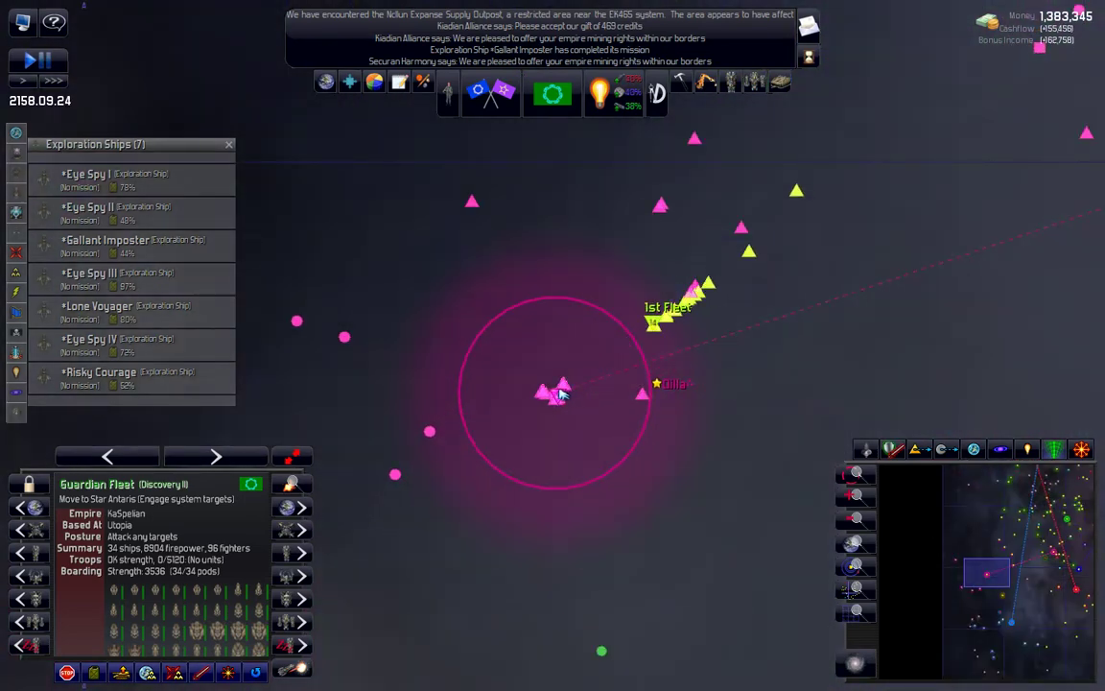
scroll(562, 389, up, 2)
scroll(553, 398, up, 2)
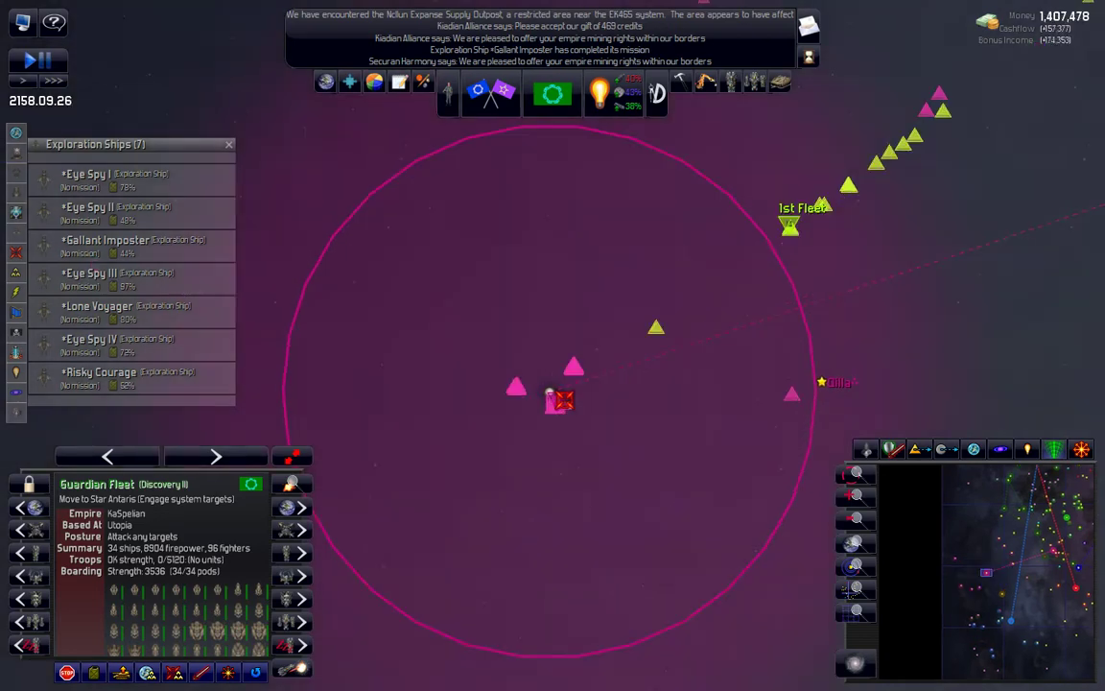
scroll(557, 403, up, 3)
scroll(560, 389, up, 2)
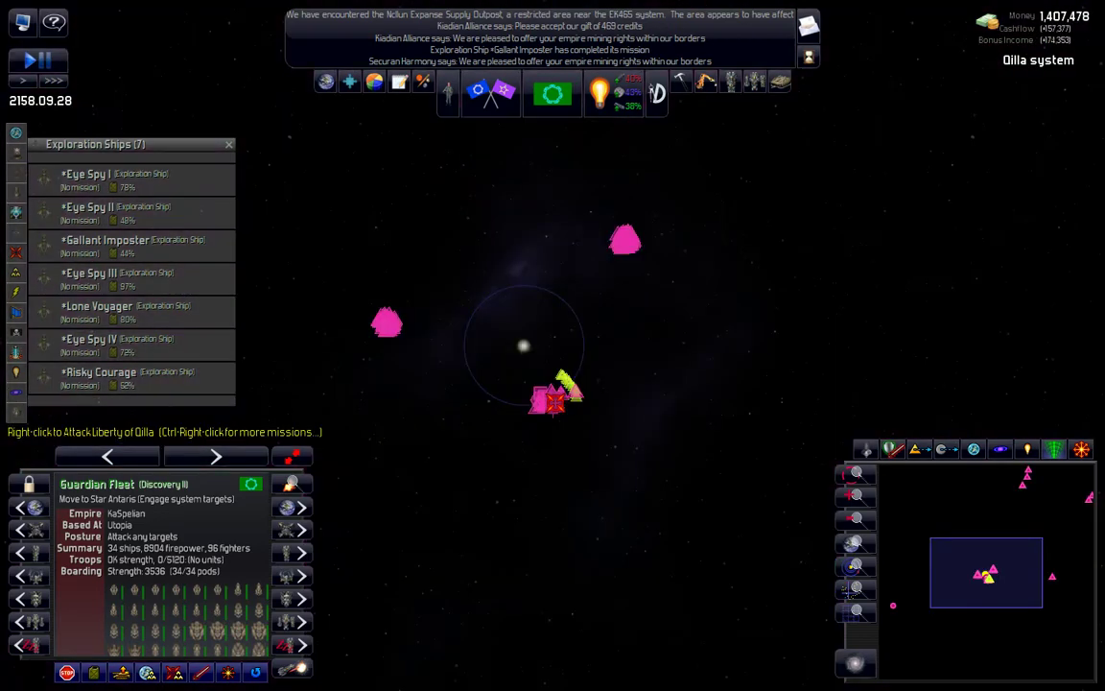
scroll(559, 389, up, 2)
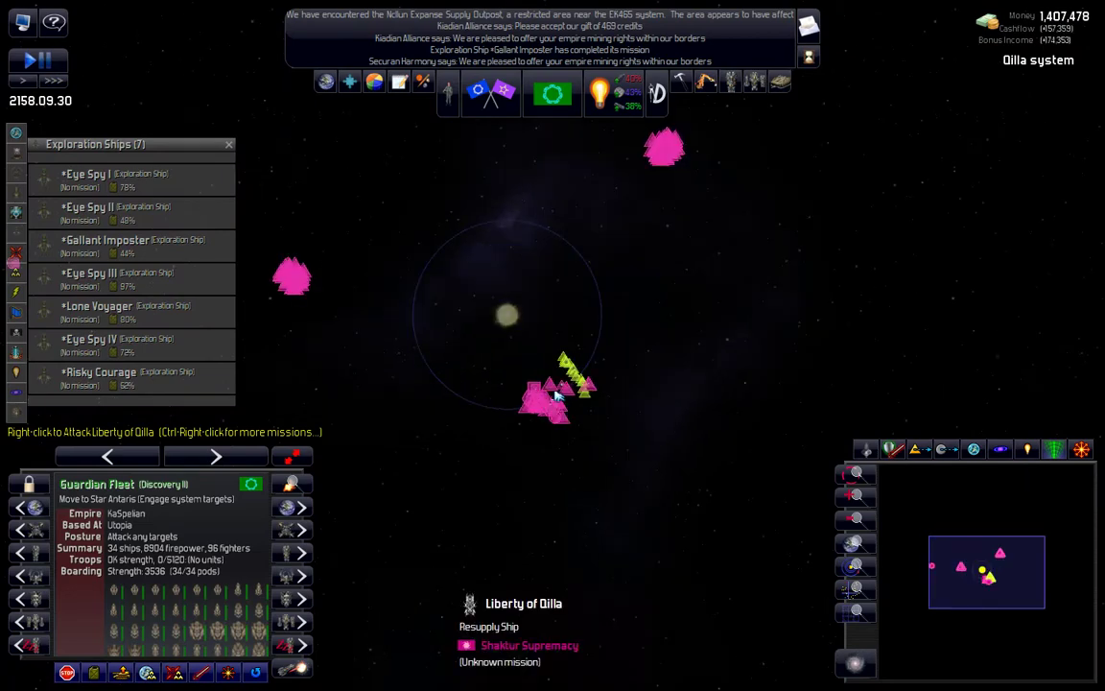
scroll(559, 388, up, 2)
scroll(559, 388, up, 2)
scroll(559, 396, up, 1)
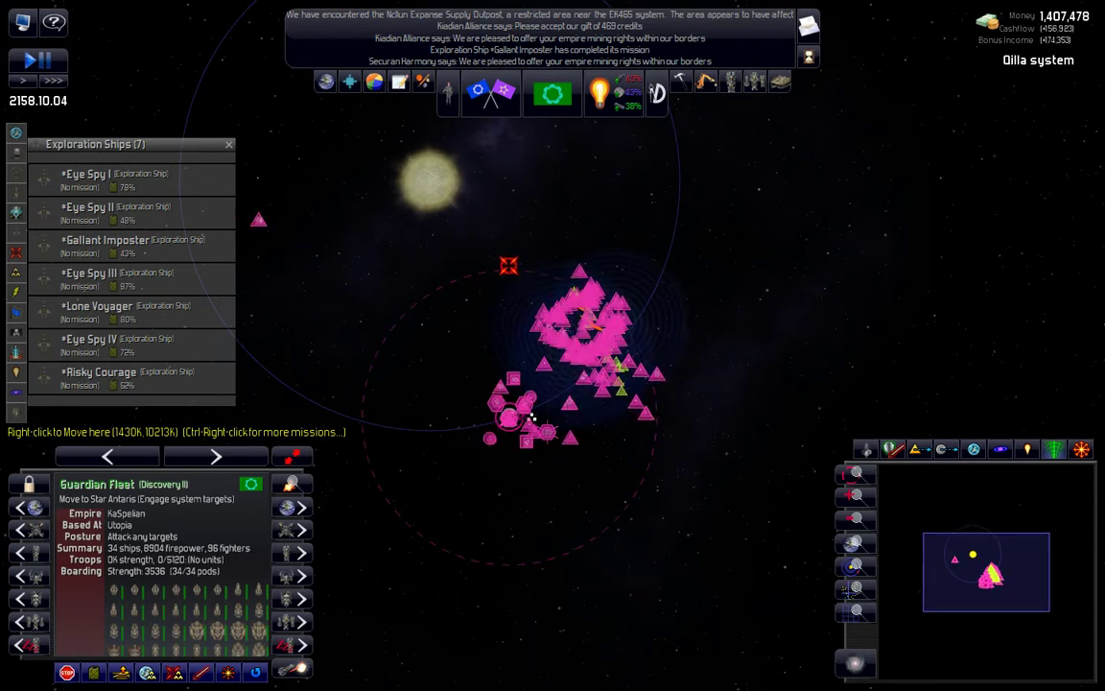
click(757, 509)
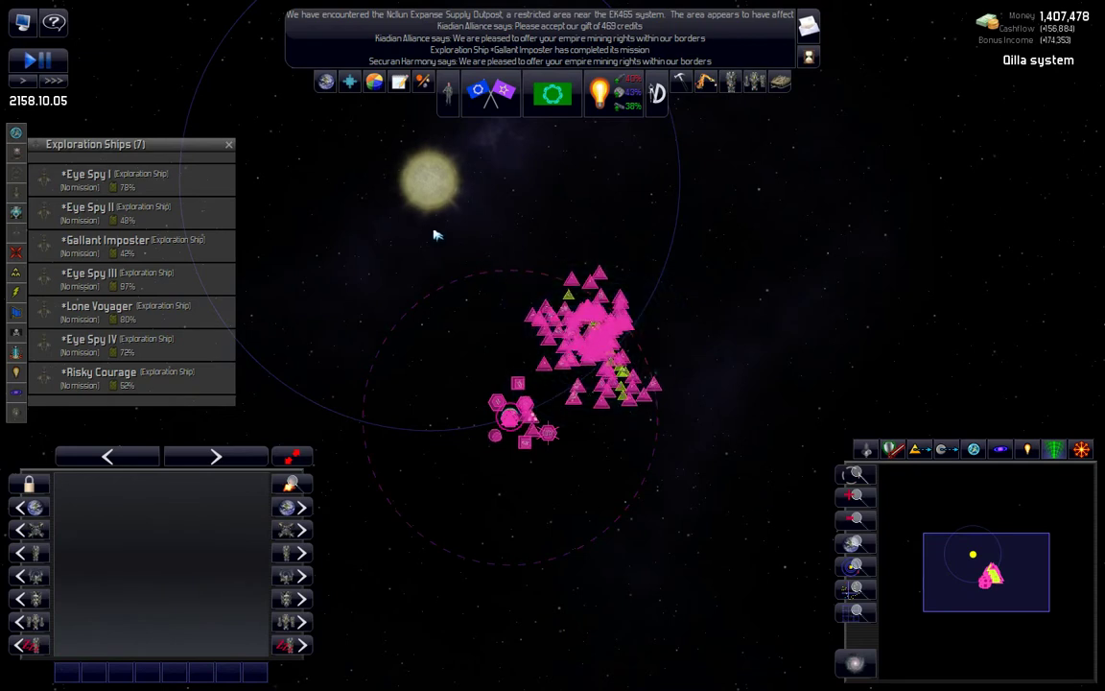
mouse_move(474, 295)
mouse_down()
mouse_move(689, 451)
mouse_move(699, 447)
mouse_up()
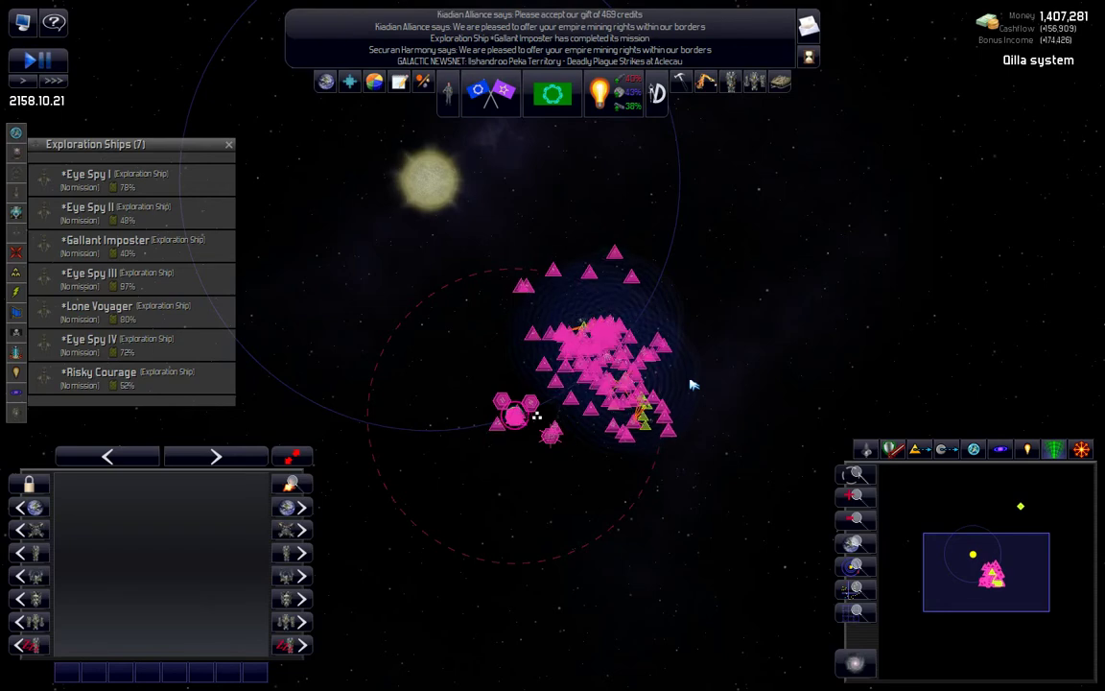
scroll(694, 384, down, 2)
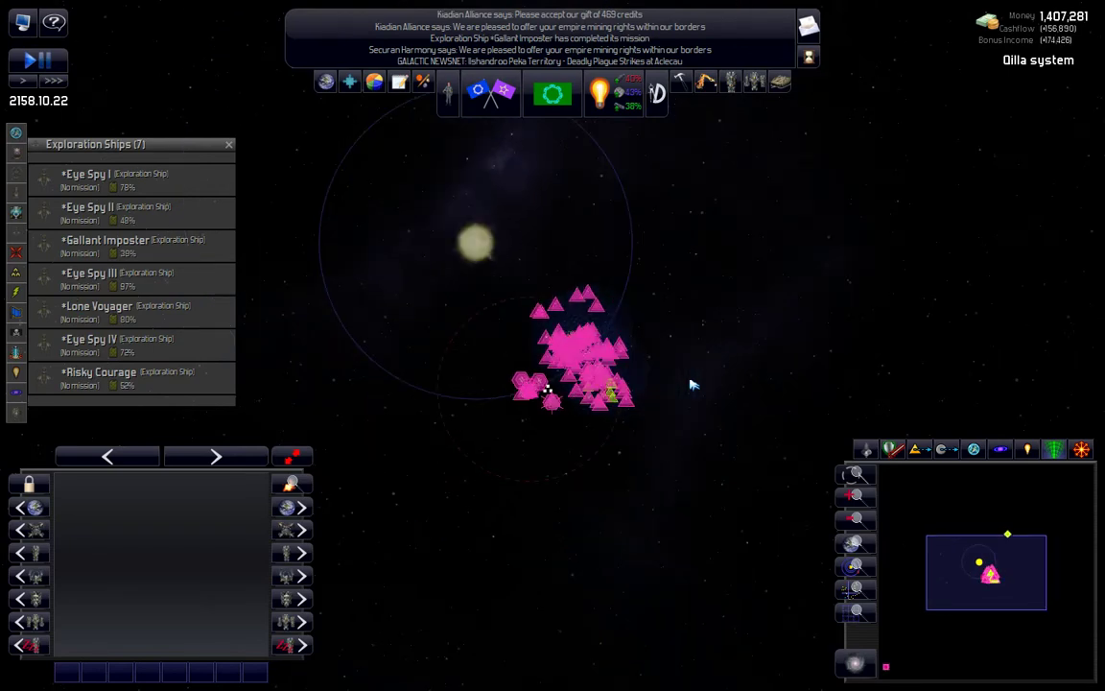
scroll(694, 384, down, 1)
scroll(669, 384, down, 1)
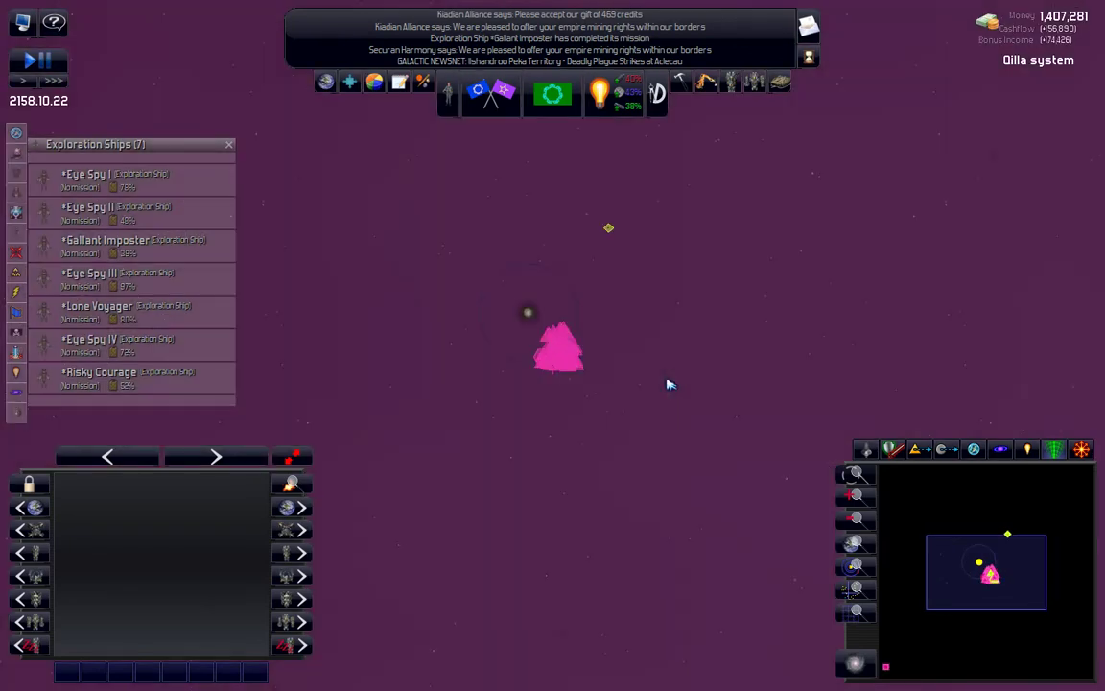
scroll(670, 384, down, 2)
scroll(670, 384, down, 2)
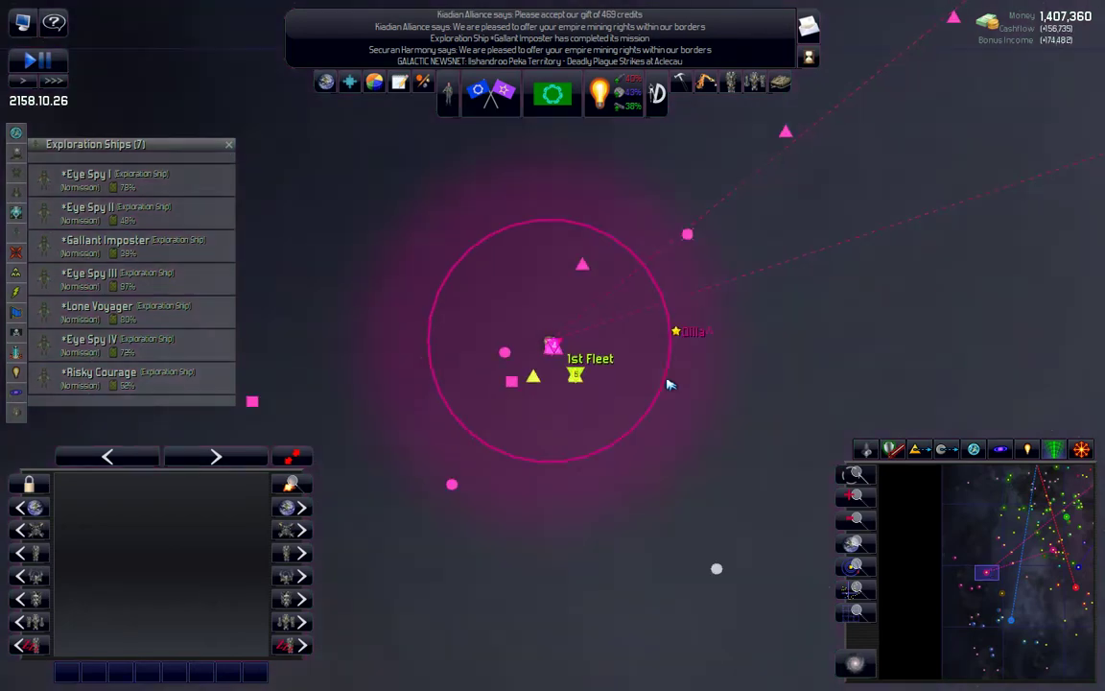
scroll(670, 383, down, 1)
scroll(669, 384, down, 1)
scroll(670, 384, down, 1)
scroll(669, 383, down, 1)
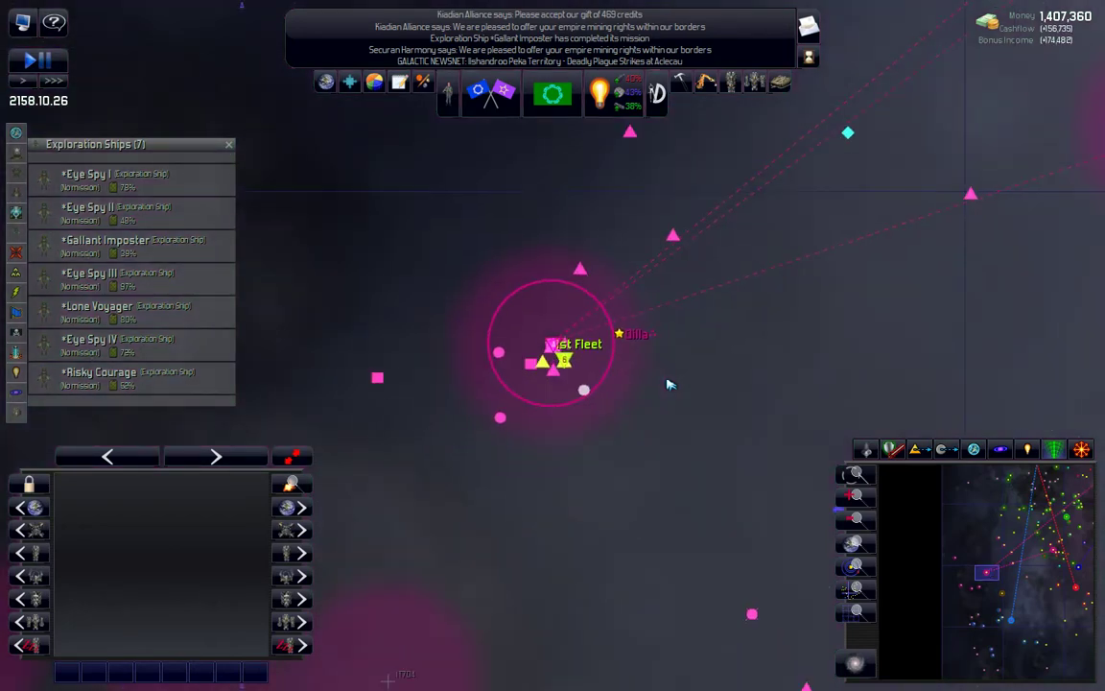
scroll(670, 384, down, 2)
scroll(670, 384, down, 1)
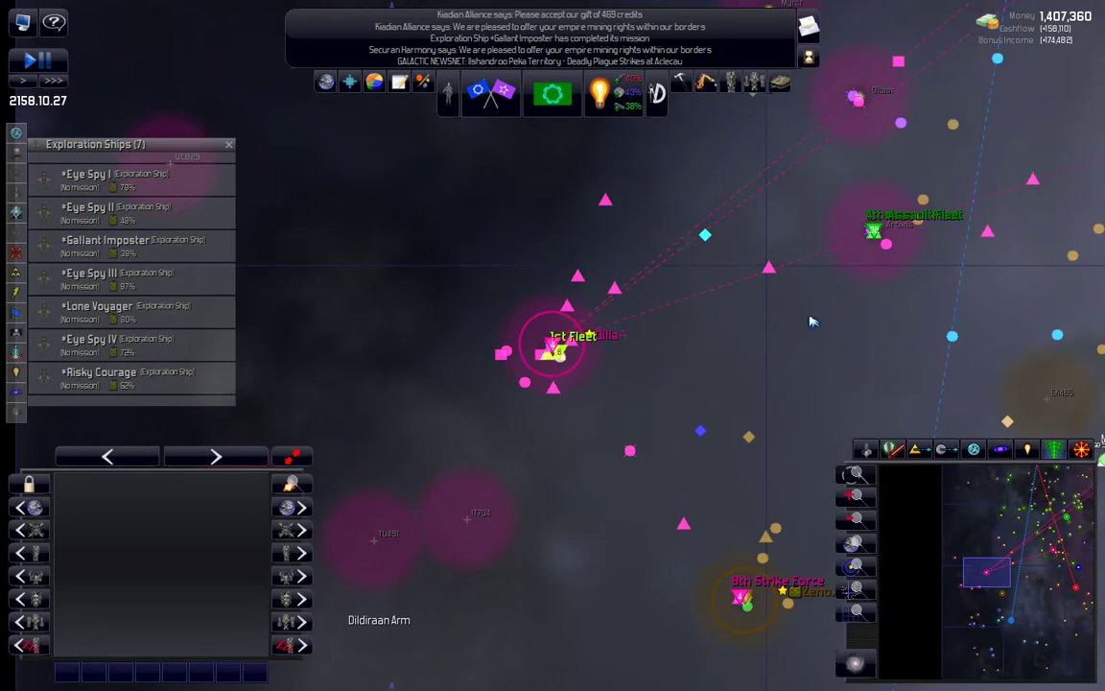
key(Tab)
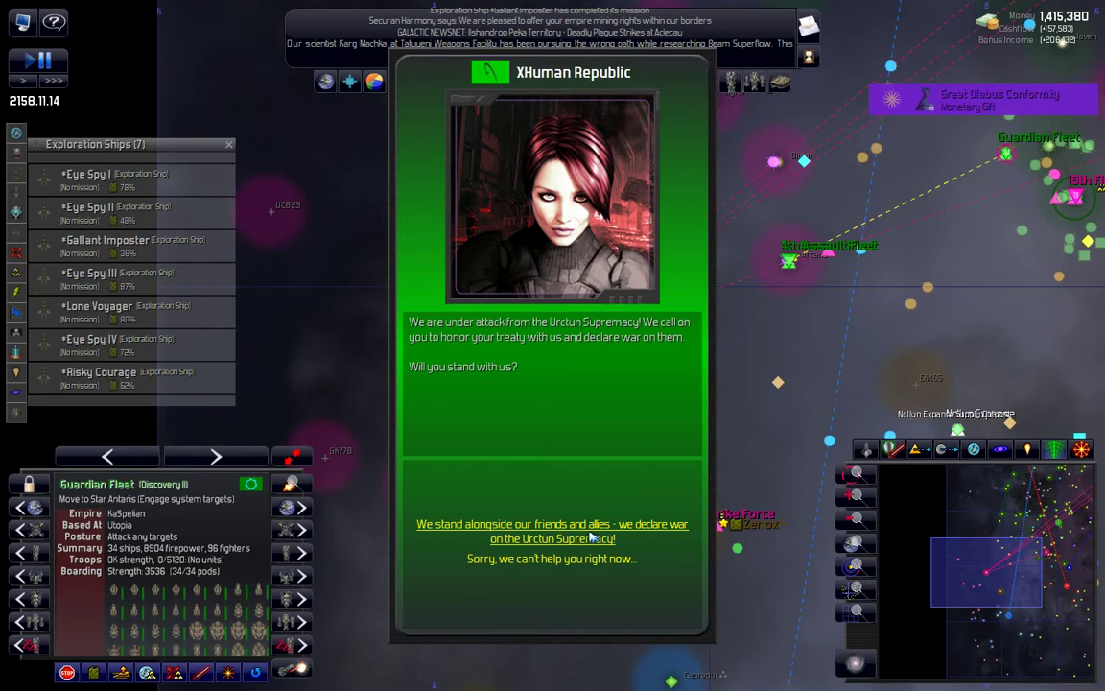
Step: Declare war on the Urctun Supremacy for the XHuman Republic, end the talk, and pause
click(593, 534)
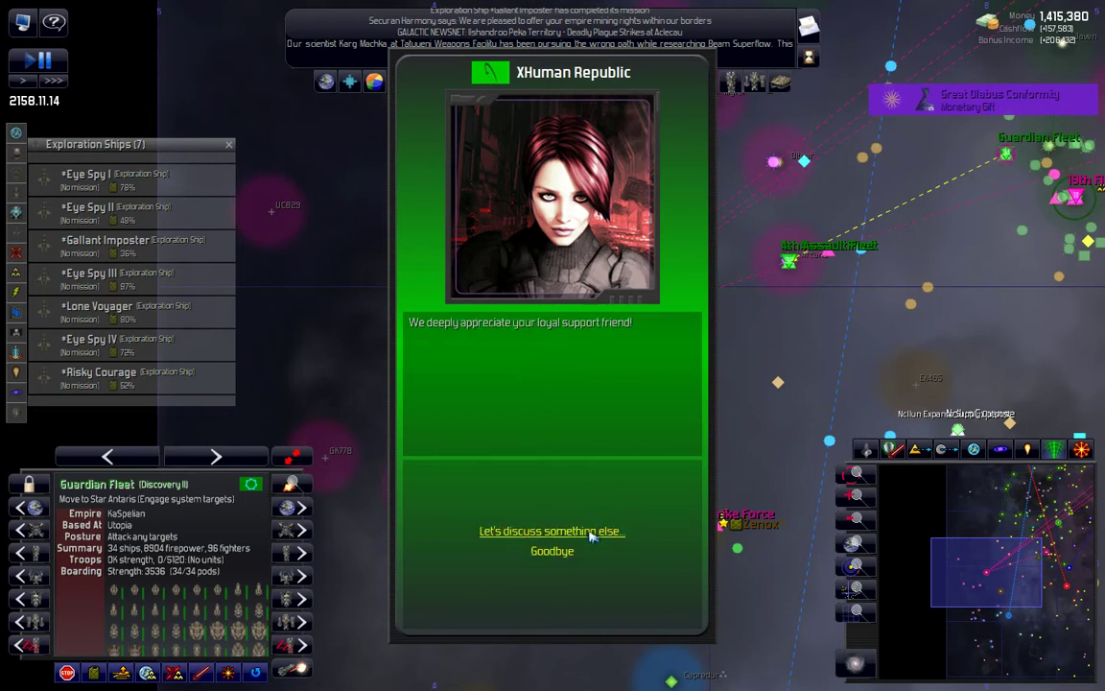
click(552, 552)
key(space)
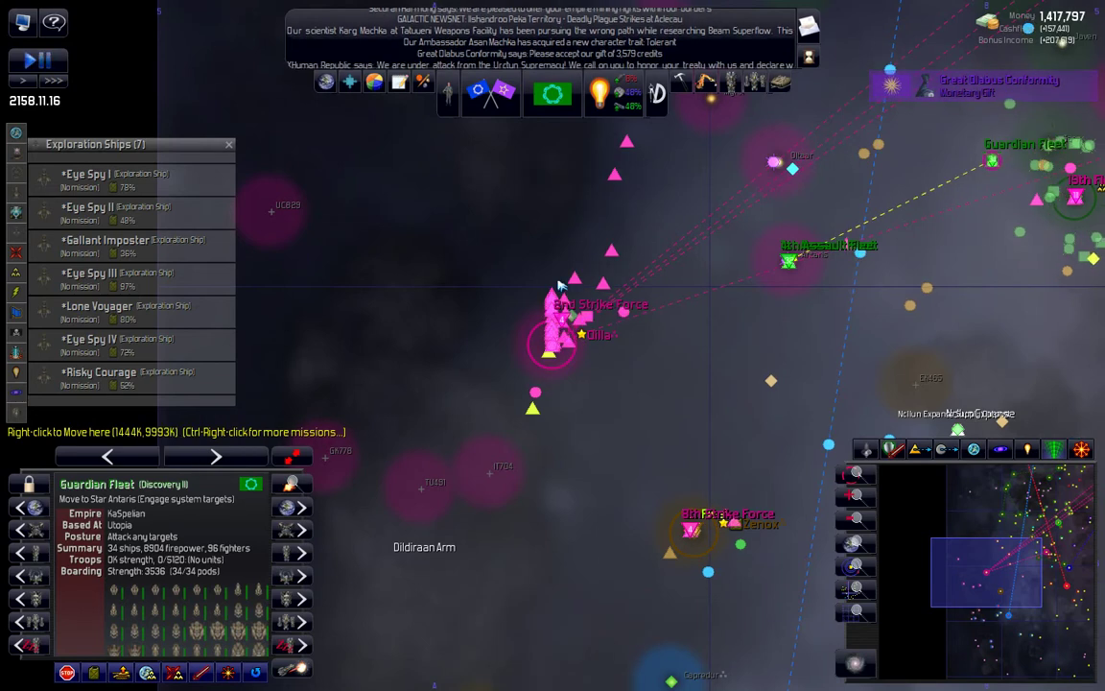
Step: Confirm the war status with the Urctun Supremacy on the Diplomacy screen, then close it
key(space)
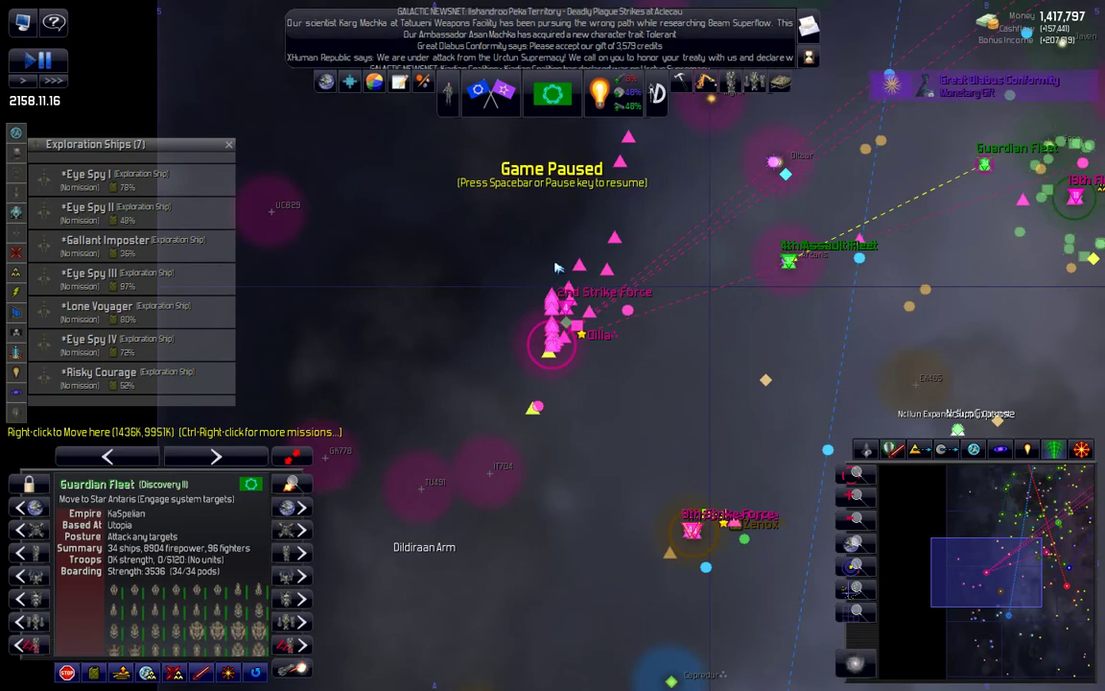
scroll(677, 270, down, 8)
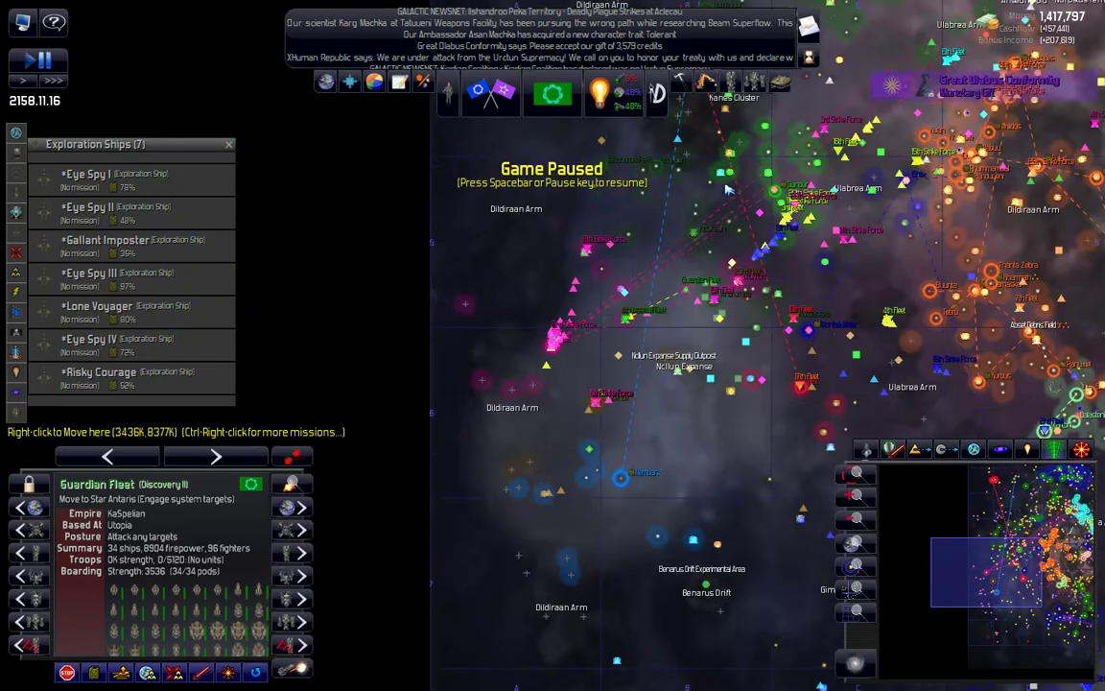
scroll(677, 269, down, 4)
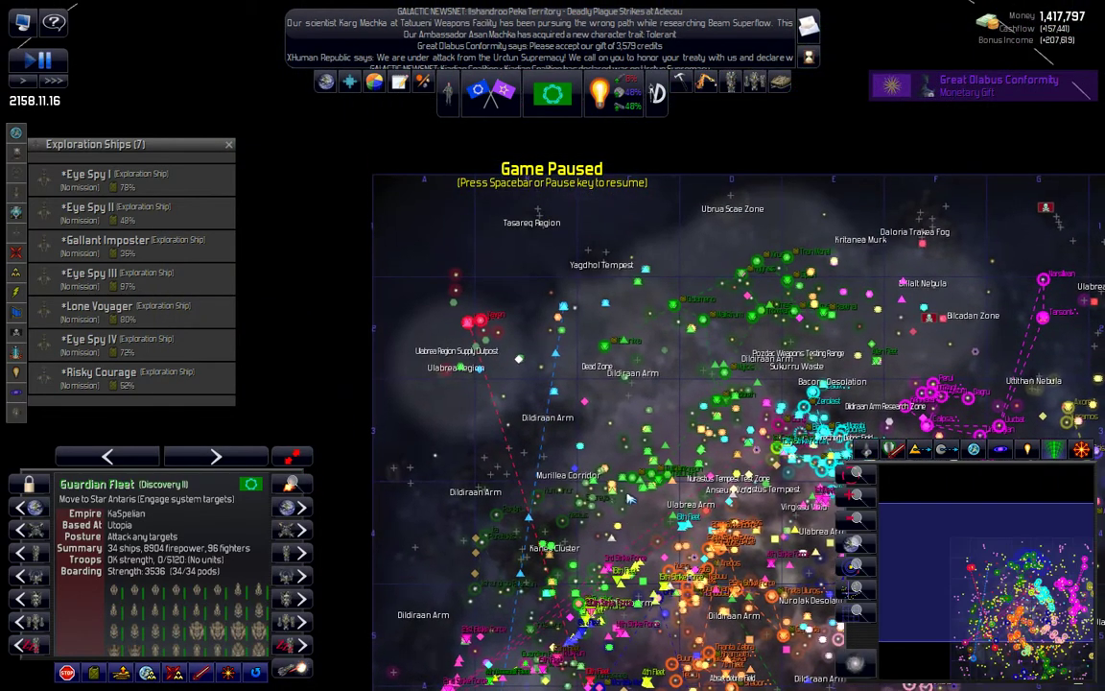
click(489, 91)
click(249, 163)
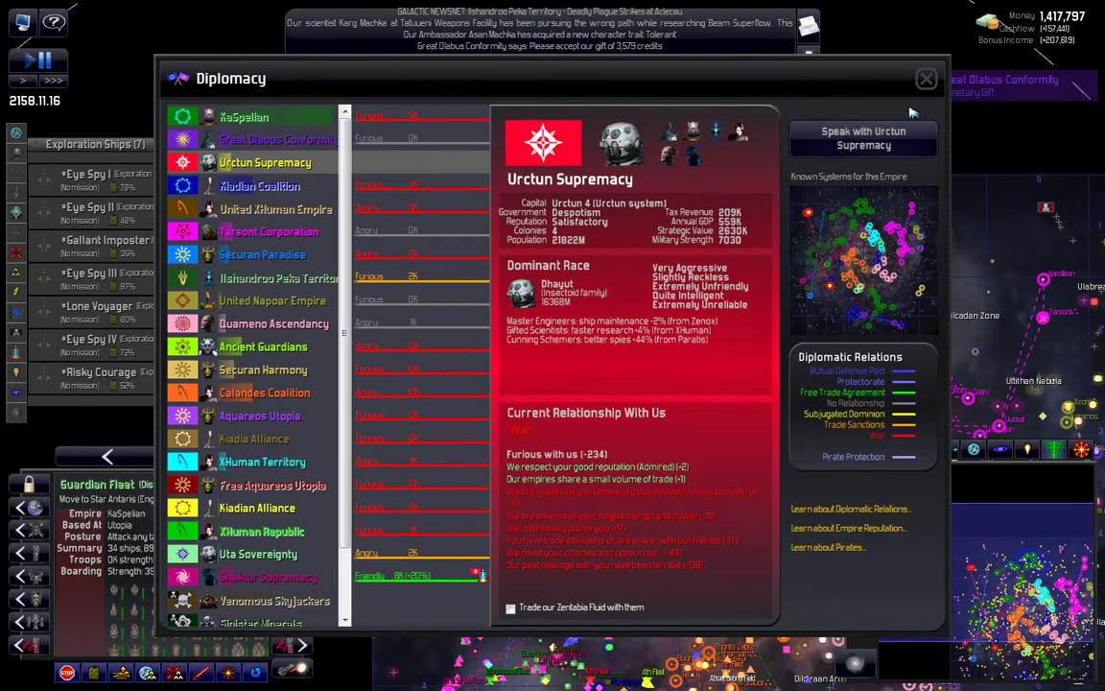
key(Escape)
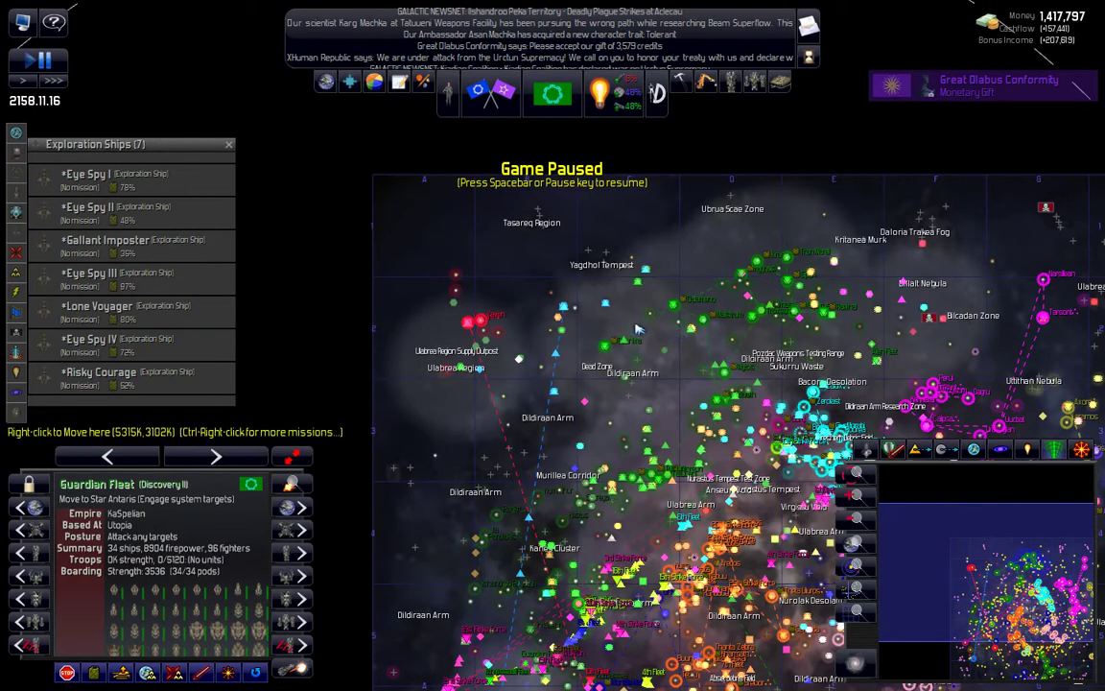
drag(703, 324, 662, 305)
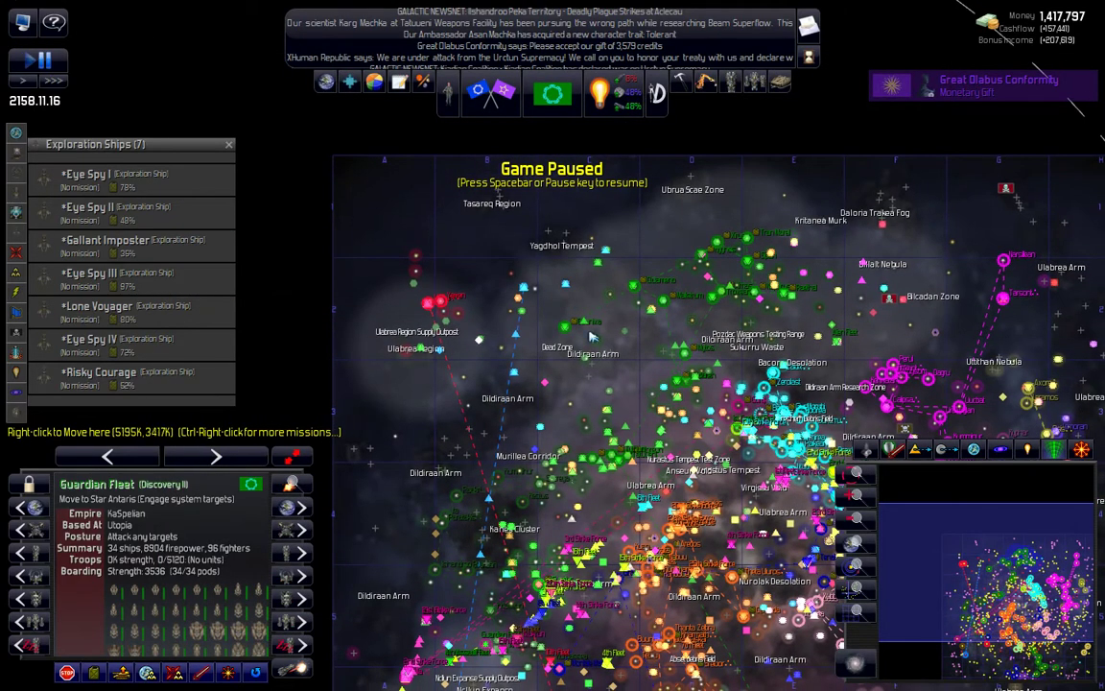
scroll(621, 305, up, 5)
scroll(573, 323, up, 5)
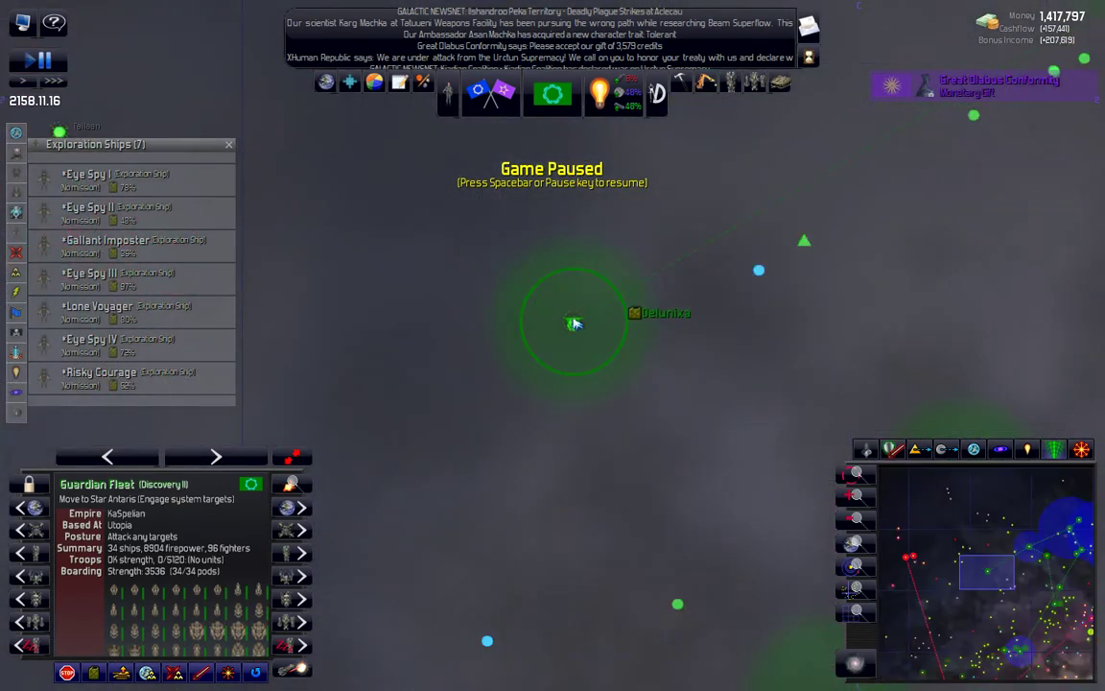
scroll(574, 323, up, 3)
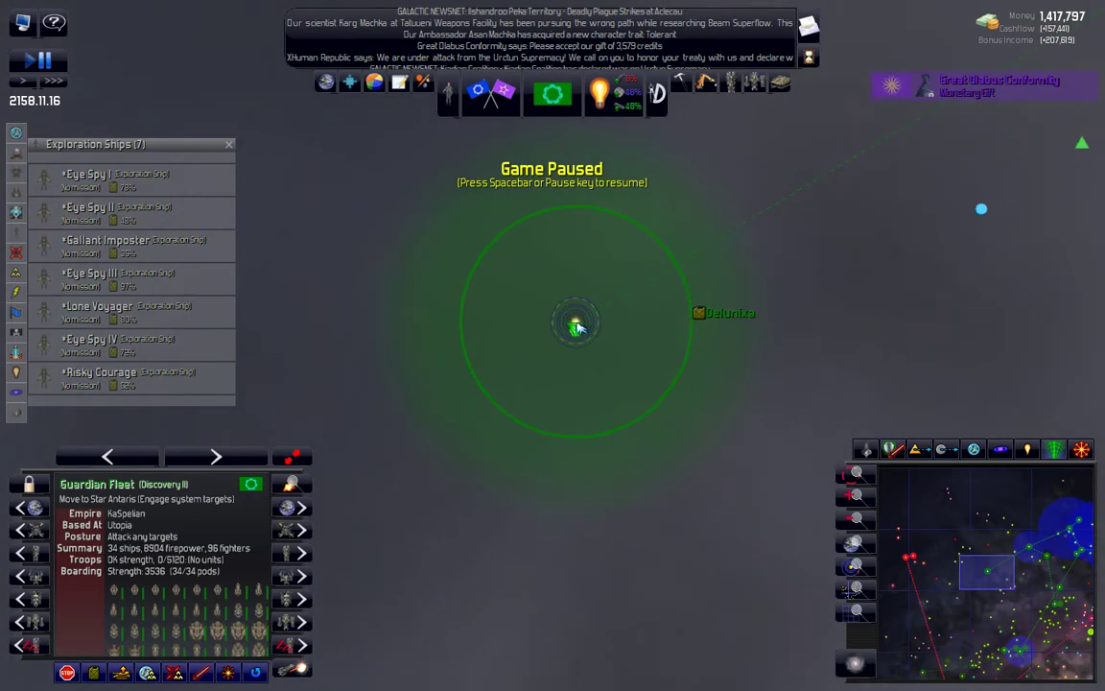
scroll(576, 327, up, 4)
scroll(576, 327, up, 3)
scroll(577, 327, up, 3)
scroll(577, 327, up, 3)
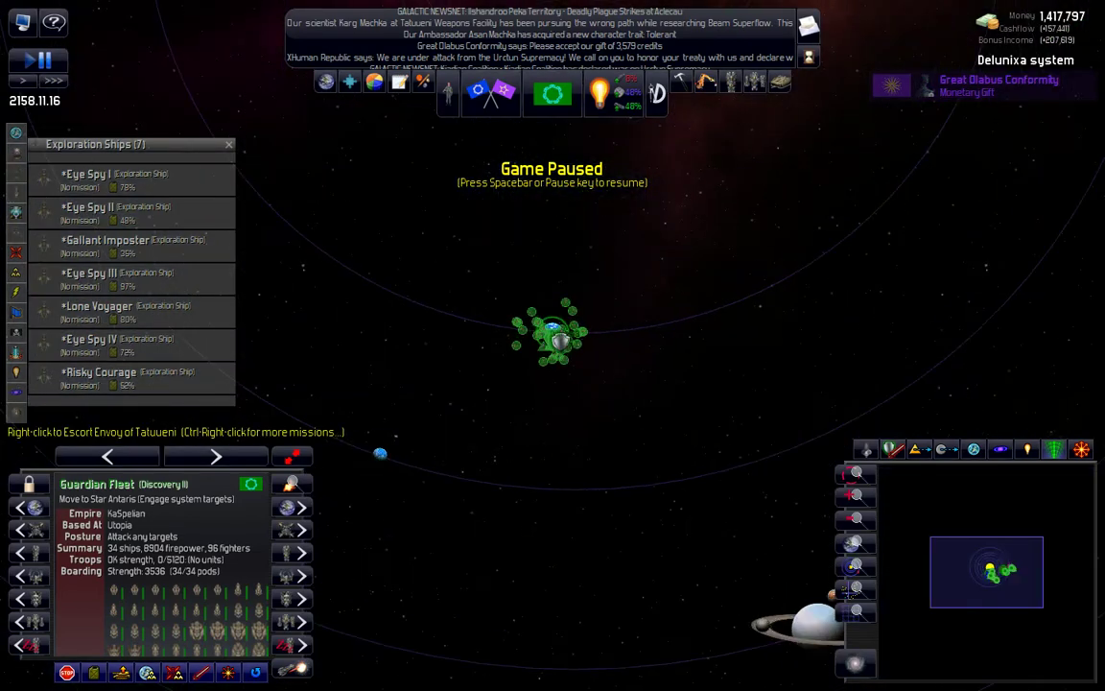
scroll(576, 327, up, 3)
scroll(576, 328, up, 3)
scroll(577, 327, up, 2)
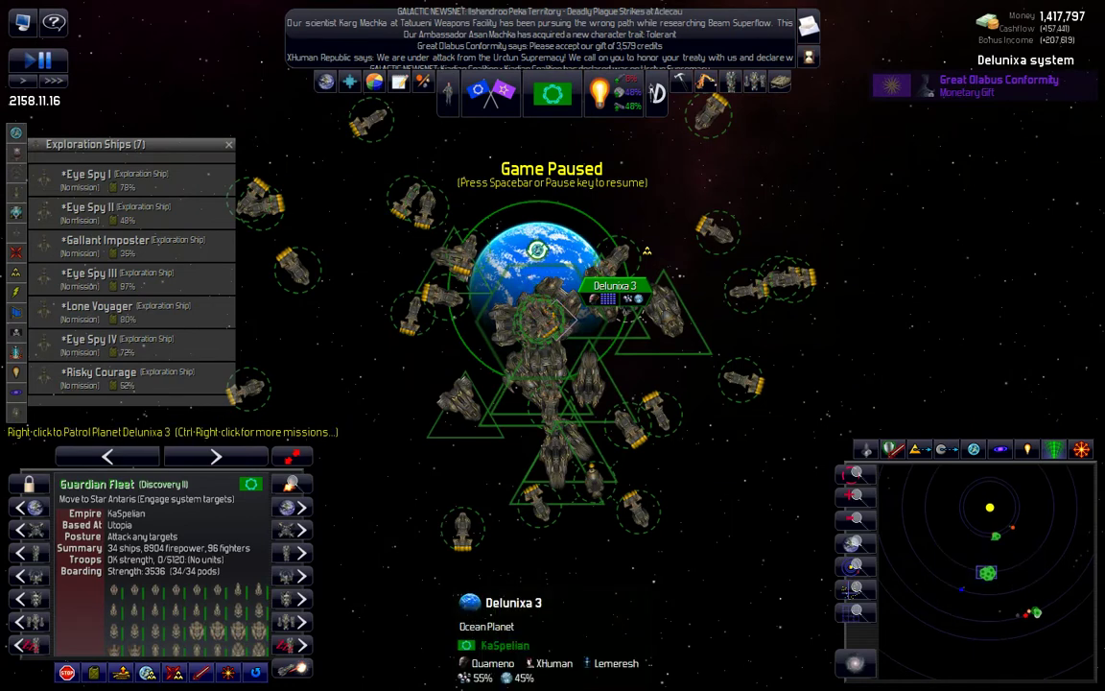
Step: Queue a HighTech Research Station and a second station at ocean planet Delunixa 3
click(537, 259)
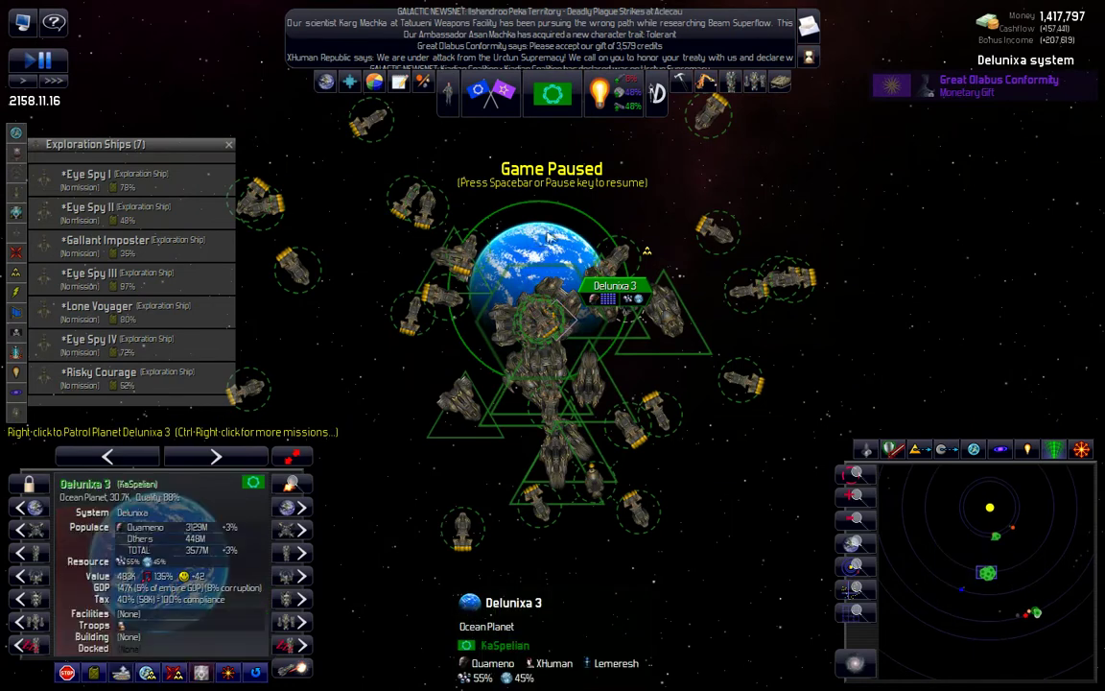
right_click(464, 156)
mouse_move(523, 166)
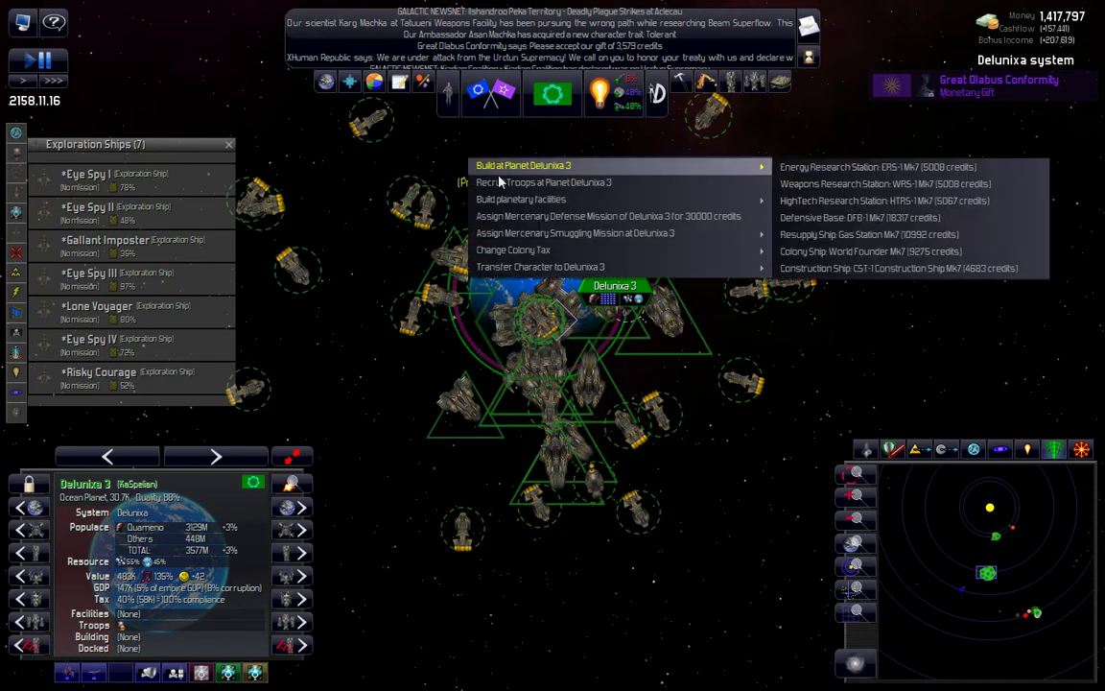
click(806, 203)
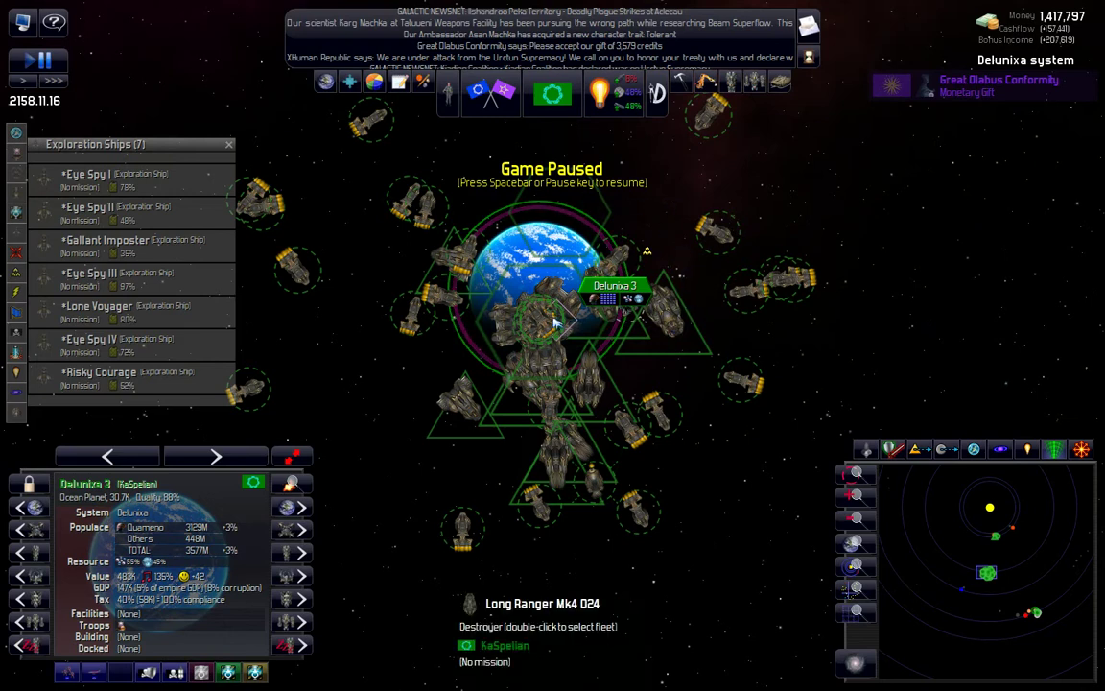
right_click(381, 387)
mouse_move(432, 396)
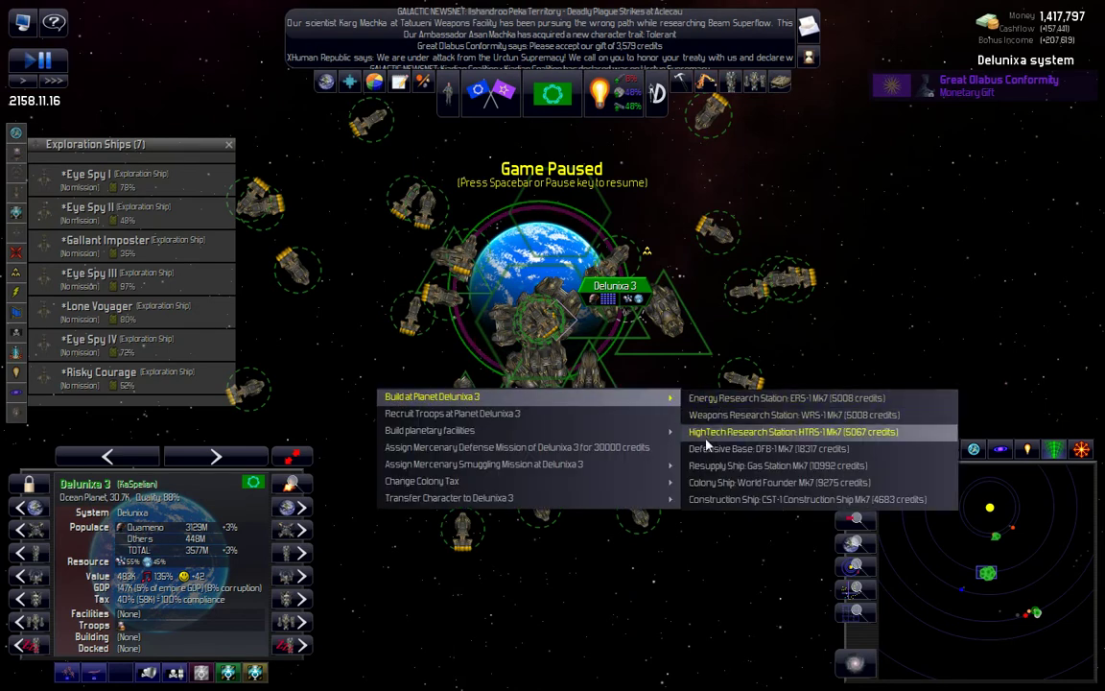
click(707, 447)
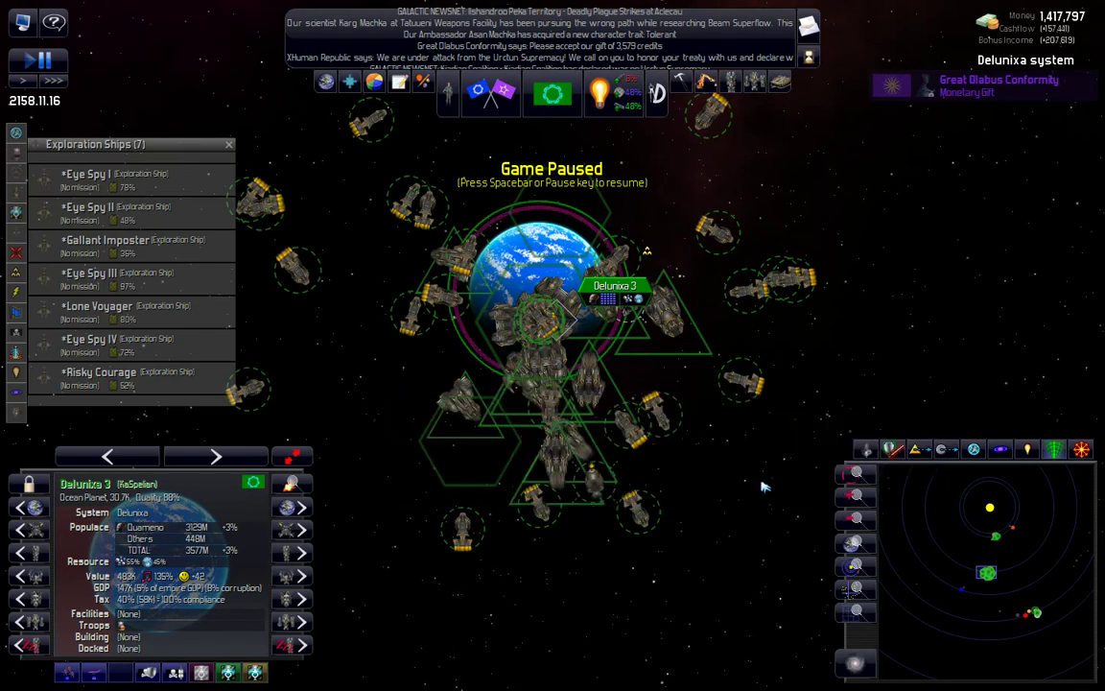
scroll(765, 486, down, 5)
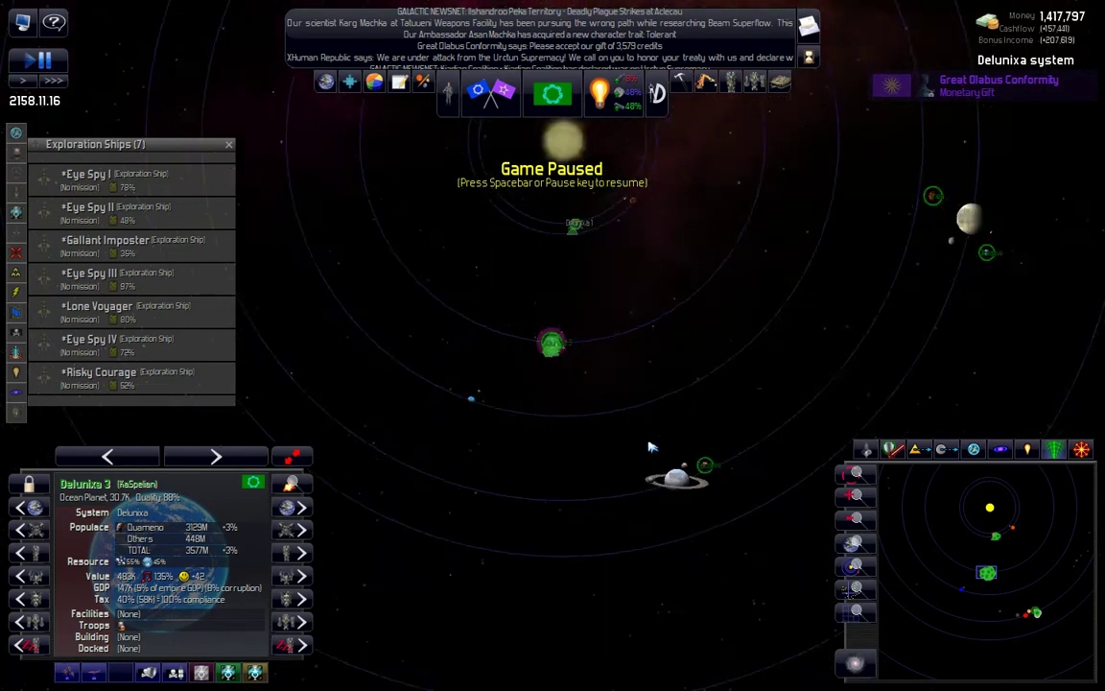
scroll(650, 446, down, 5)
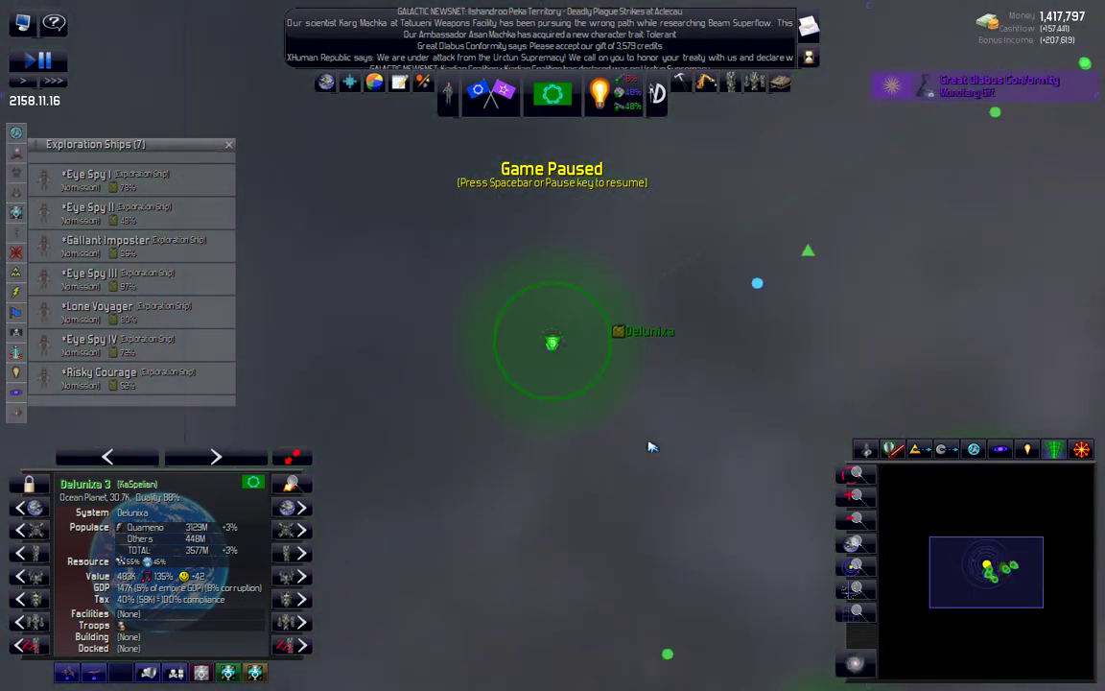
scroll(651, 446, down, 4)
scroll(650, 447, down, 4)
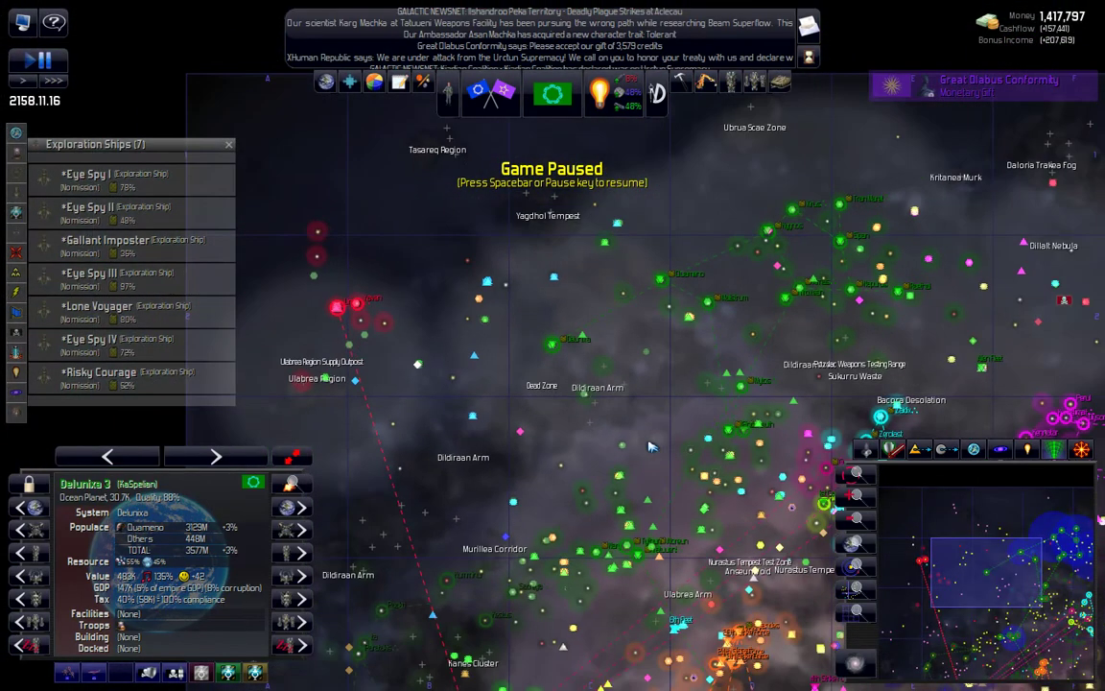
Step: Cycle to the 5th Assault Fleet and order it to move to Delunixa 3
drag(631, 406, 548, 354)
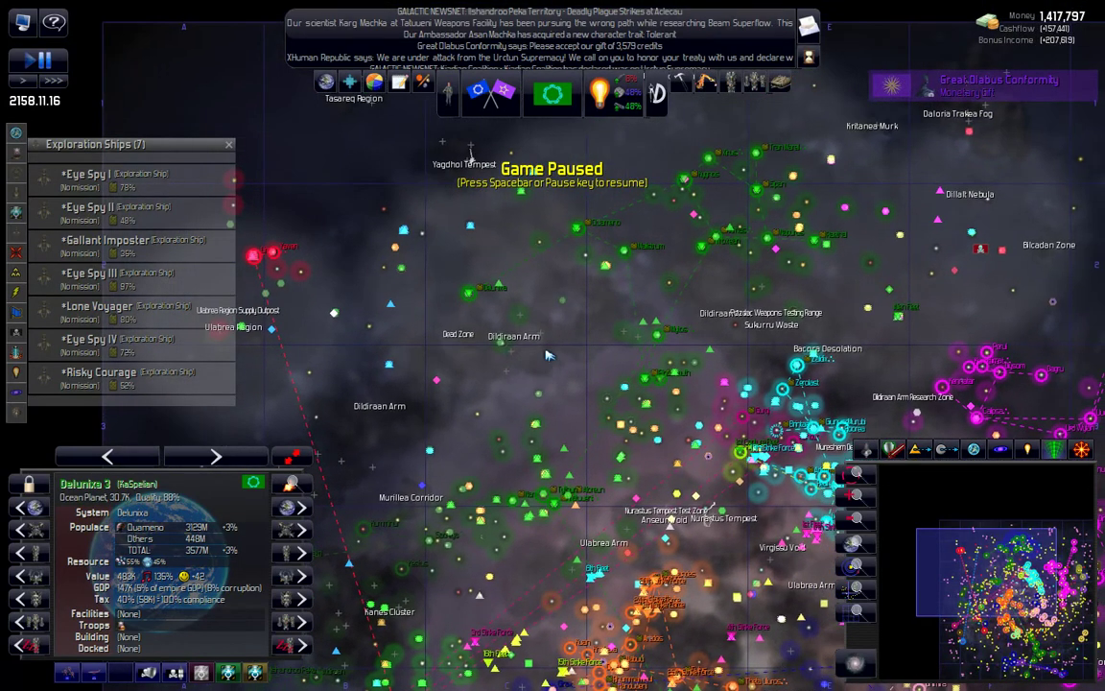
key(f)
key(f)
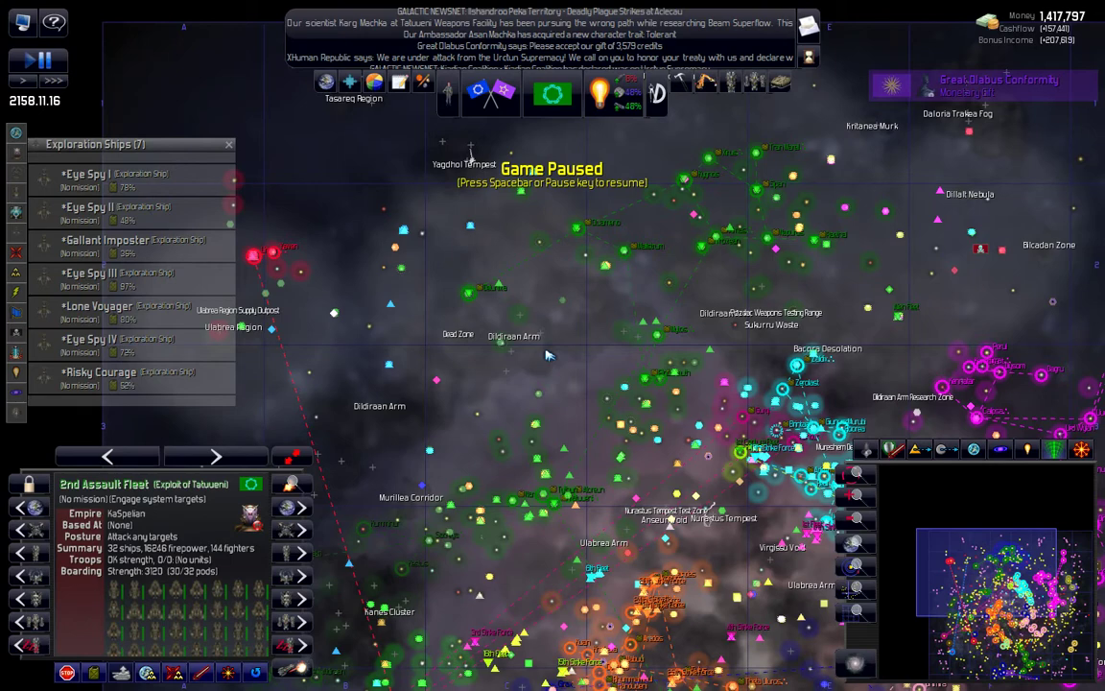
key(f)
key(f)
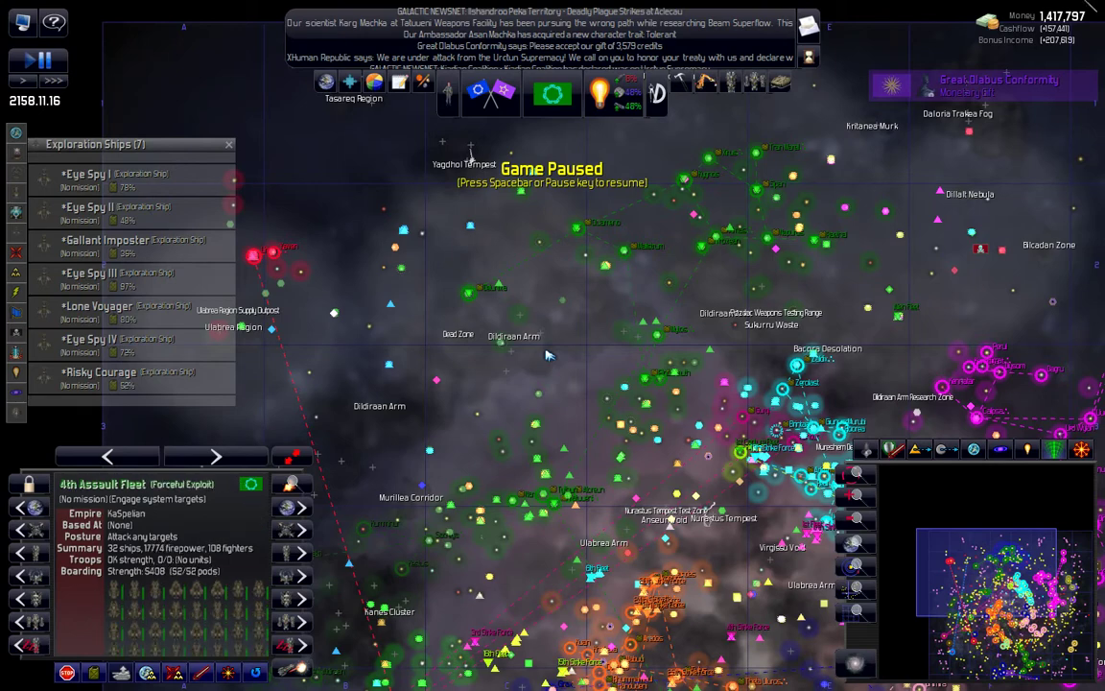
key(f)
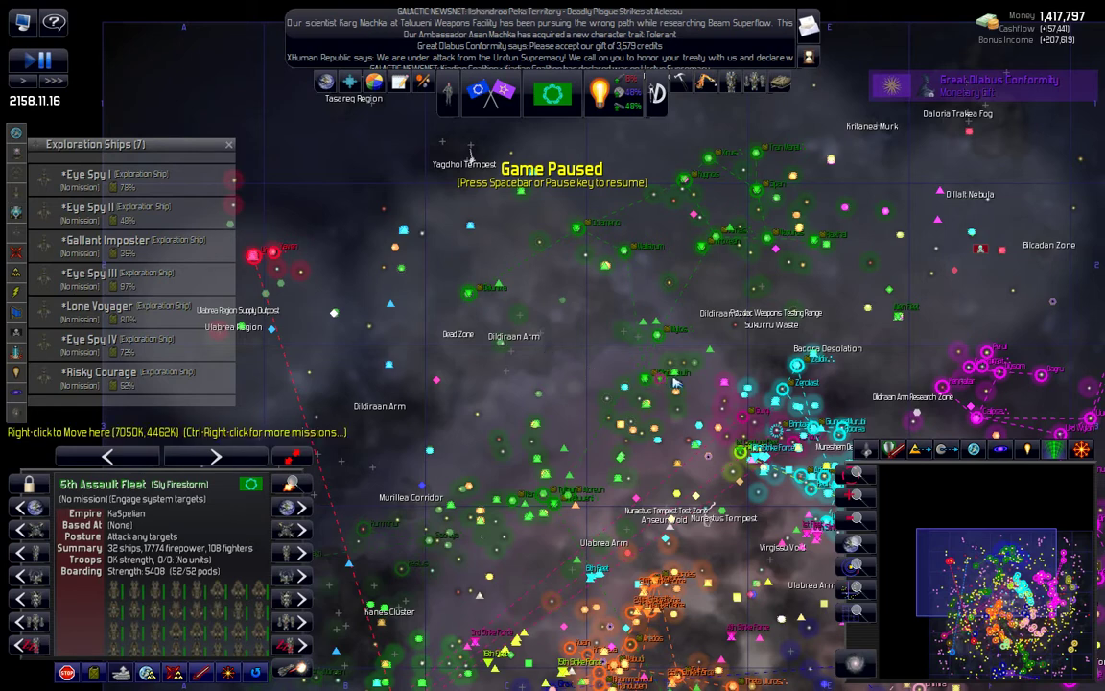
right_click(473, 296)
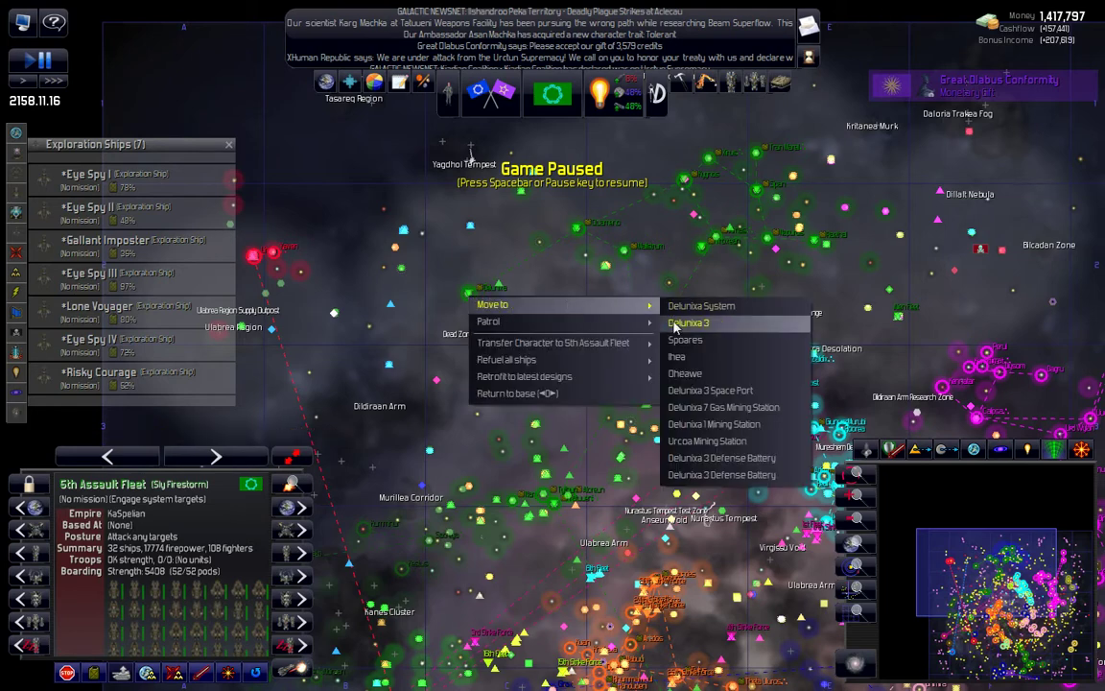
click(688, 322)
click(568, 367)
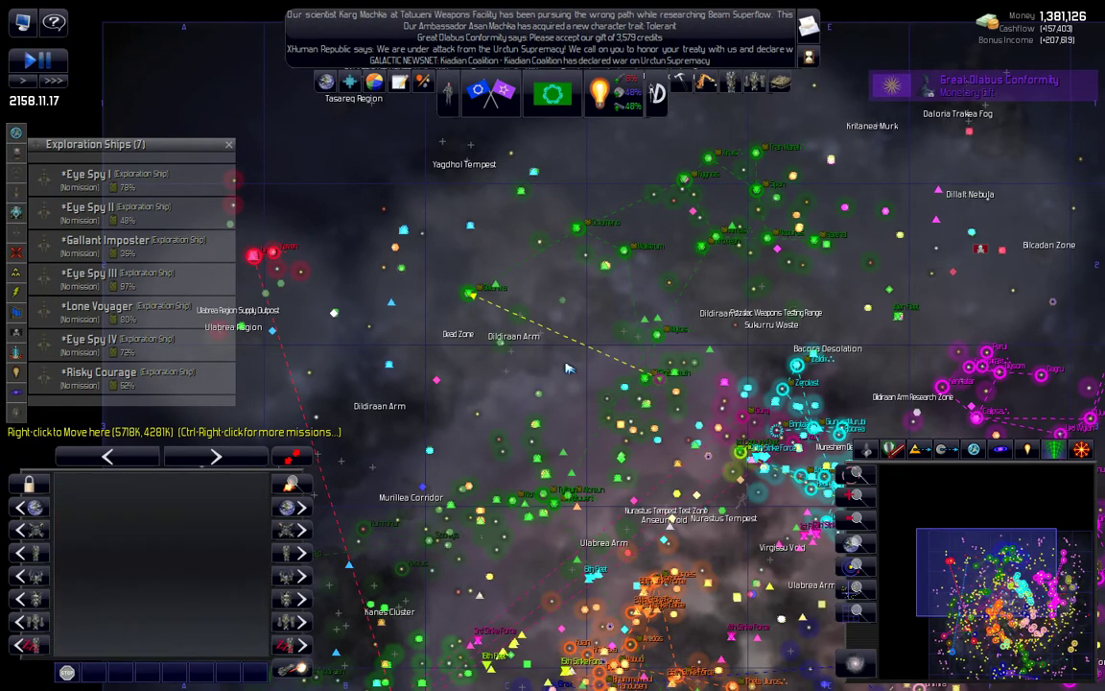
scroll(571, 389, down, 1)
scroll(571, 393, down, 1)
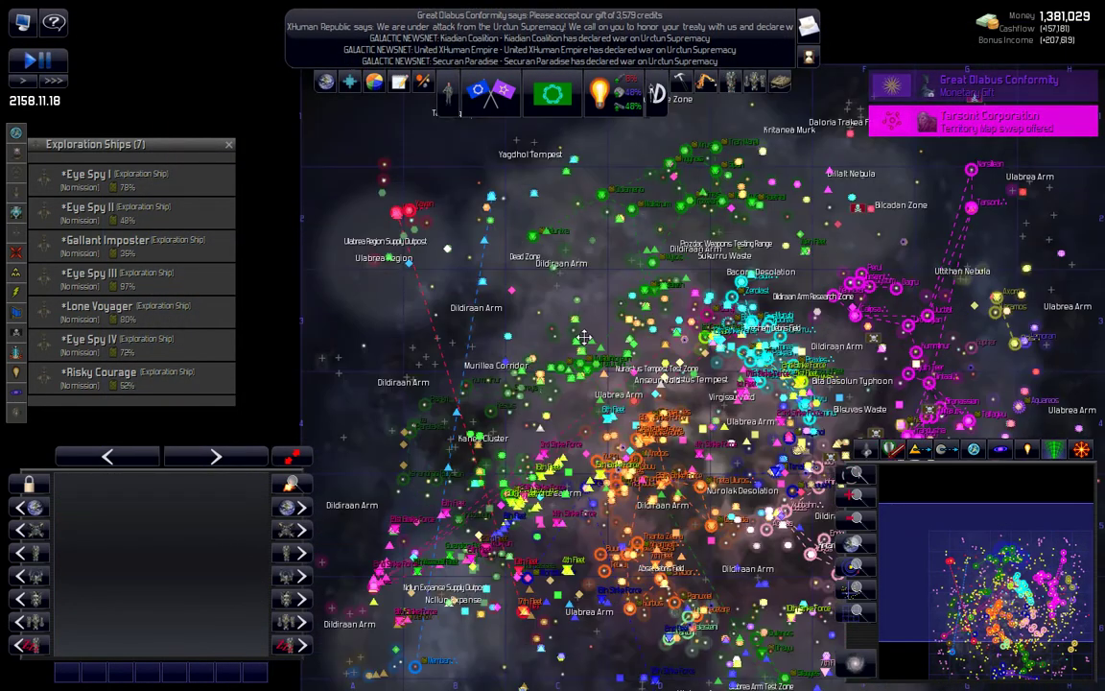
Step: Select the 4th Assault Fleet, then the Merry Traveller passenger ship under attack
drag(570, 394, 604, 259)
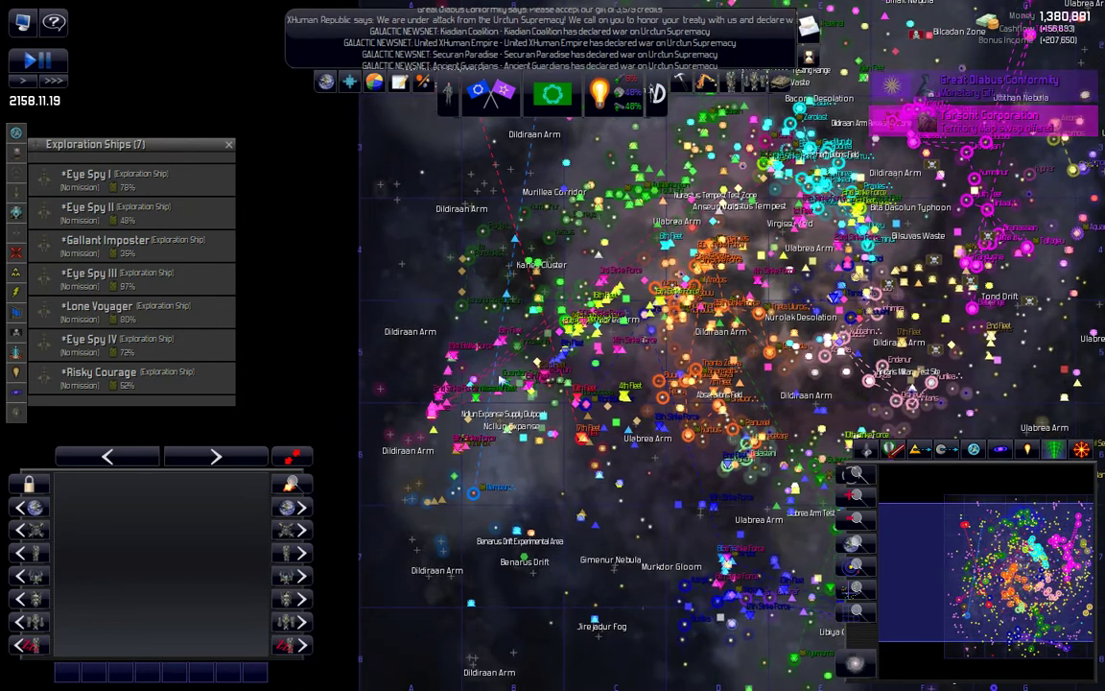
scroll(487, 387, up, 3)
scroll(488, 387, up, 2)
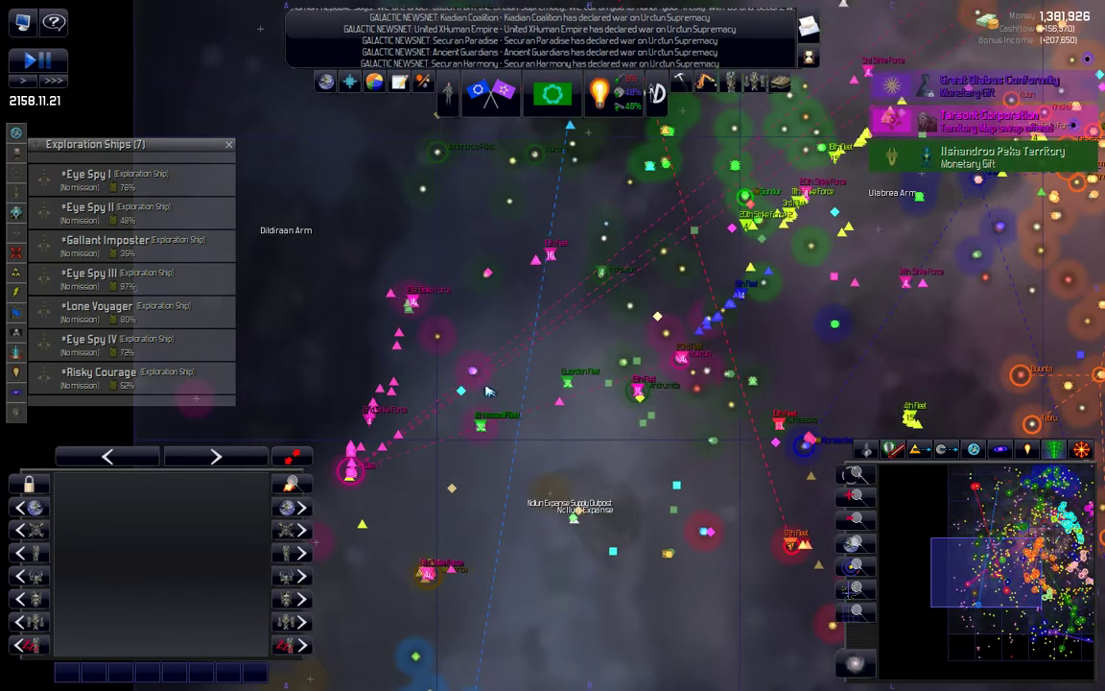
drag(486, 388, 550, 327)
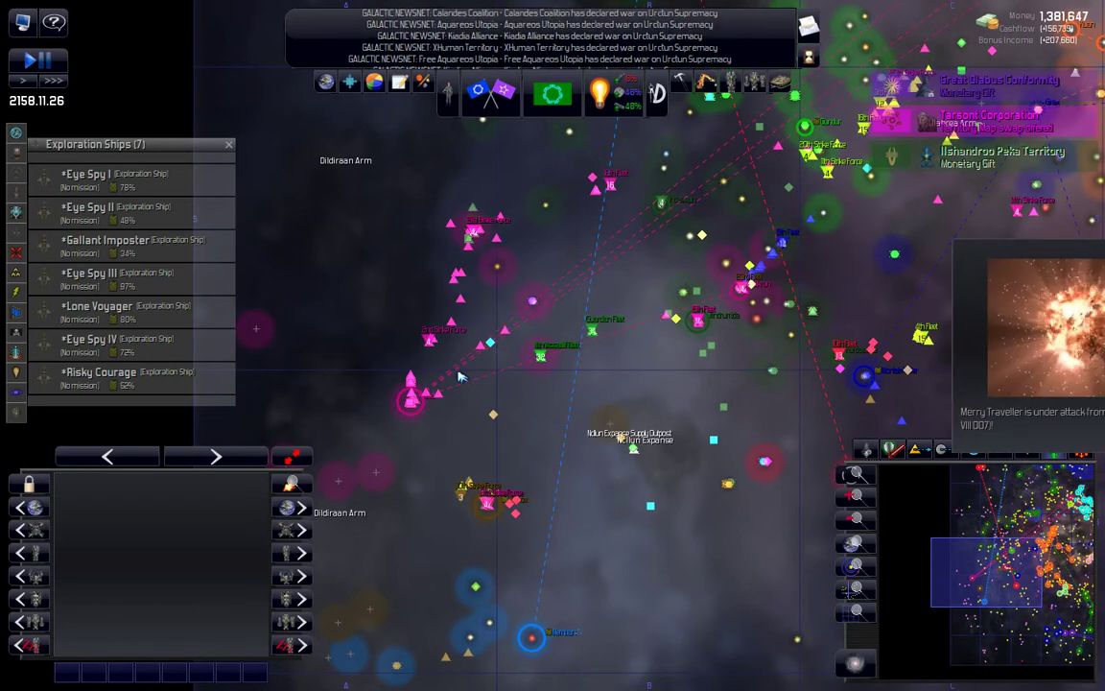
click(460, 377)
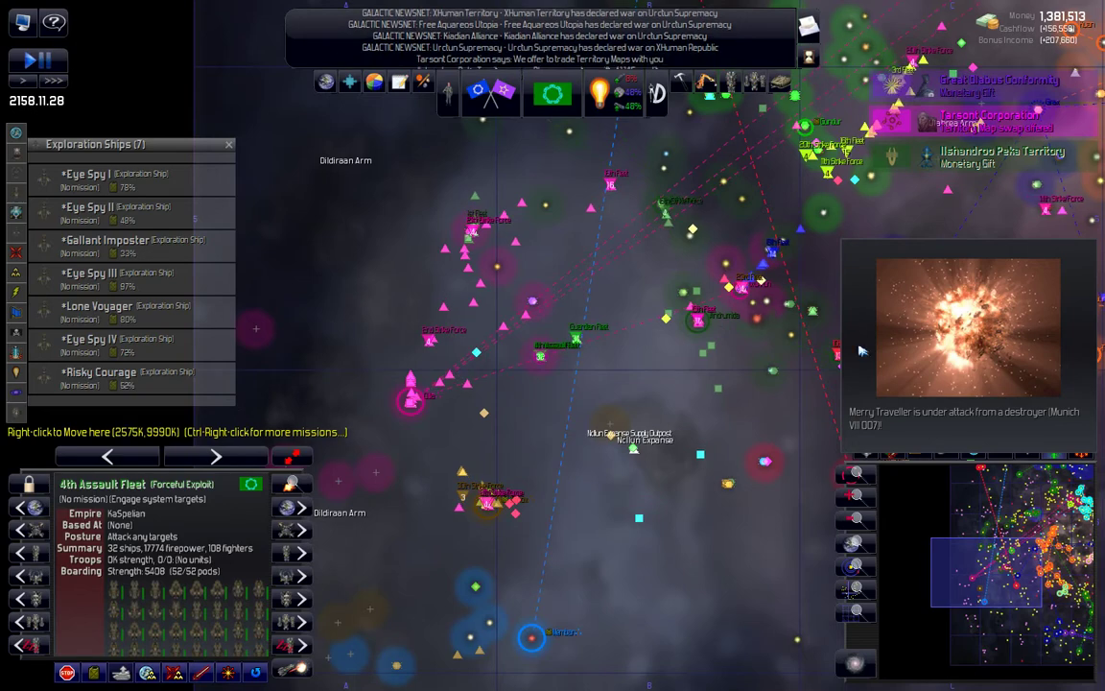
click(928, 348)
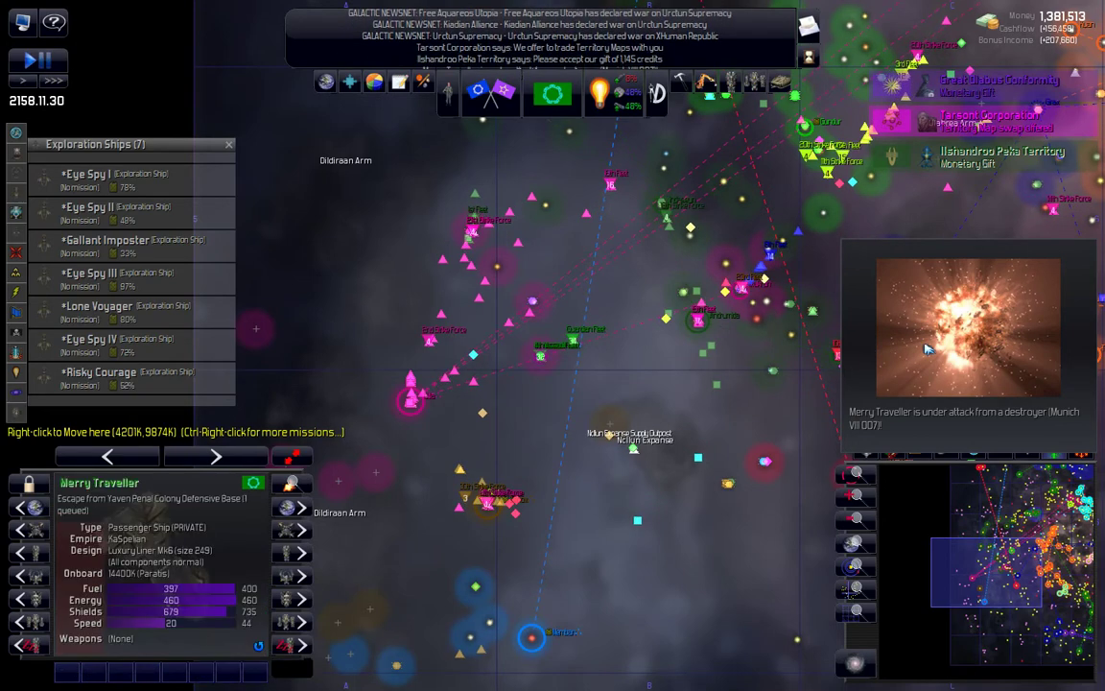
Step: Pause the game with the attacked Merry Traveller shown in the Yaven system
key(space)
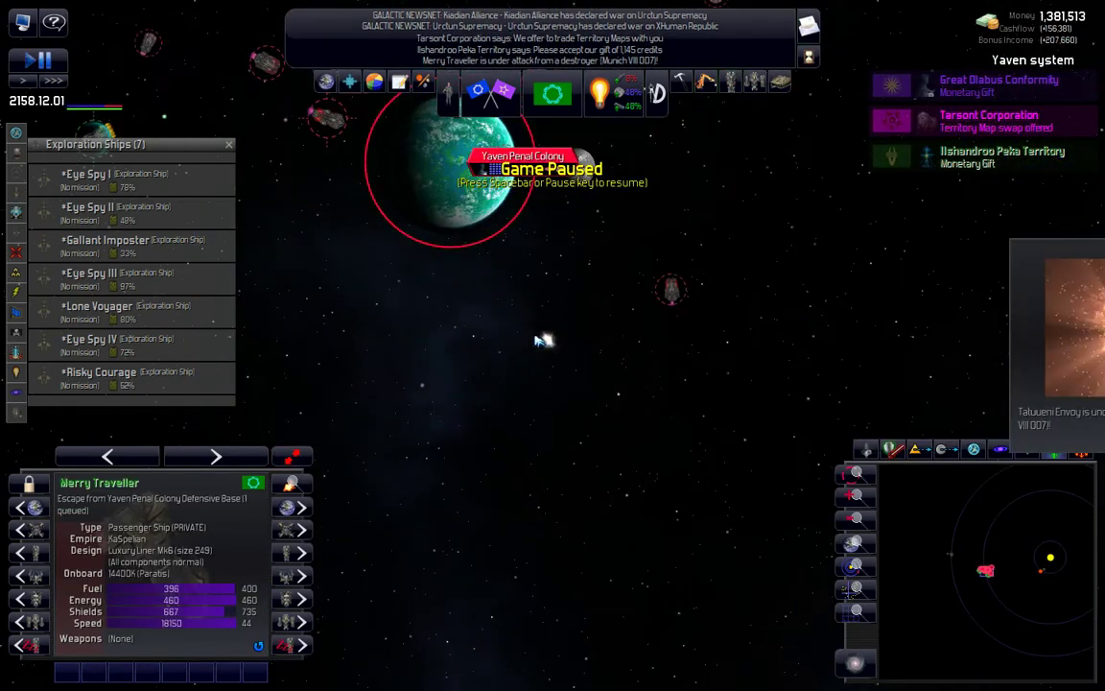
scroll(540, 340, down, 5)
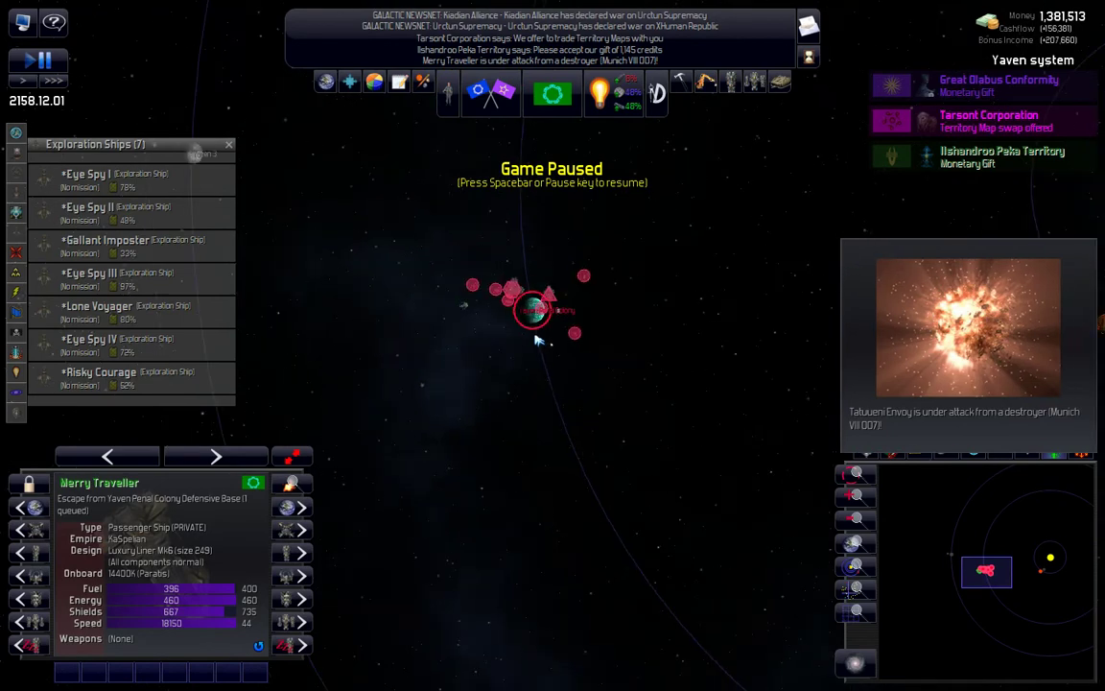
scroll(538, 338, down, 3)
scroll(538, 337, down, 3)
scroll(592, 361, down, 3)
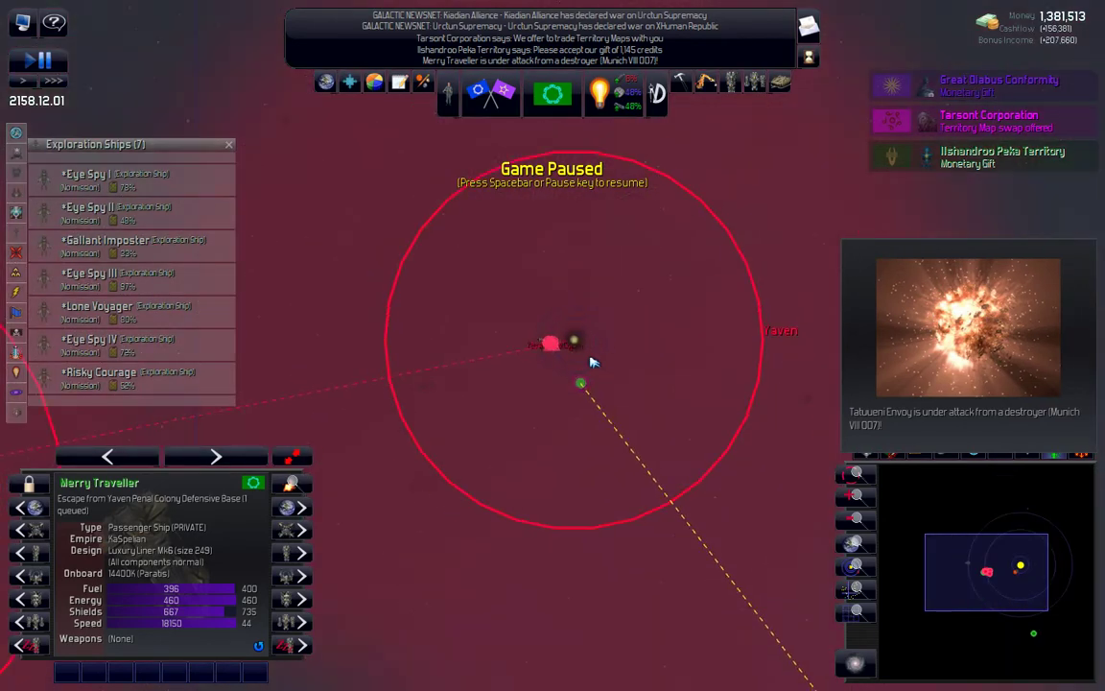
scroll(592, 361, down, 3)
scroll(592, 361, down, 3)
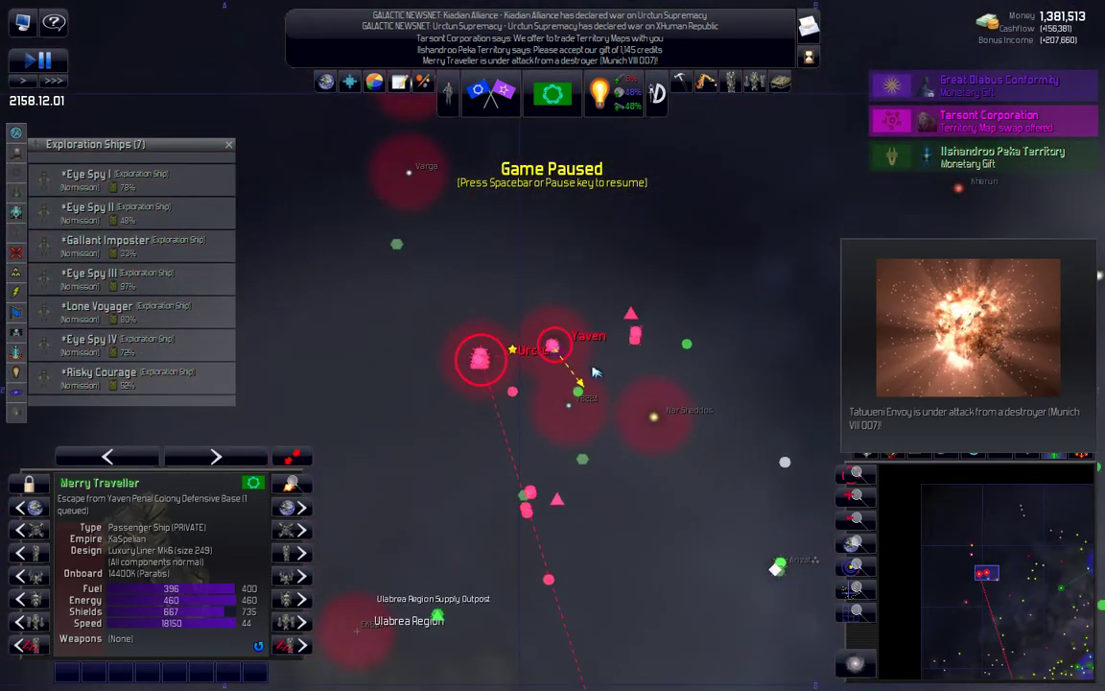
scroll(597, 372, down, 3)
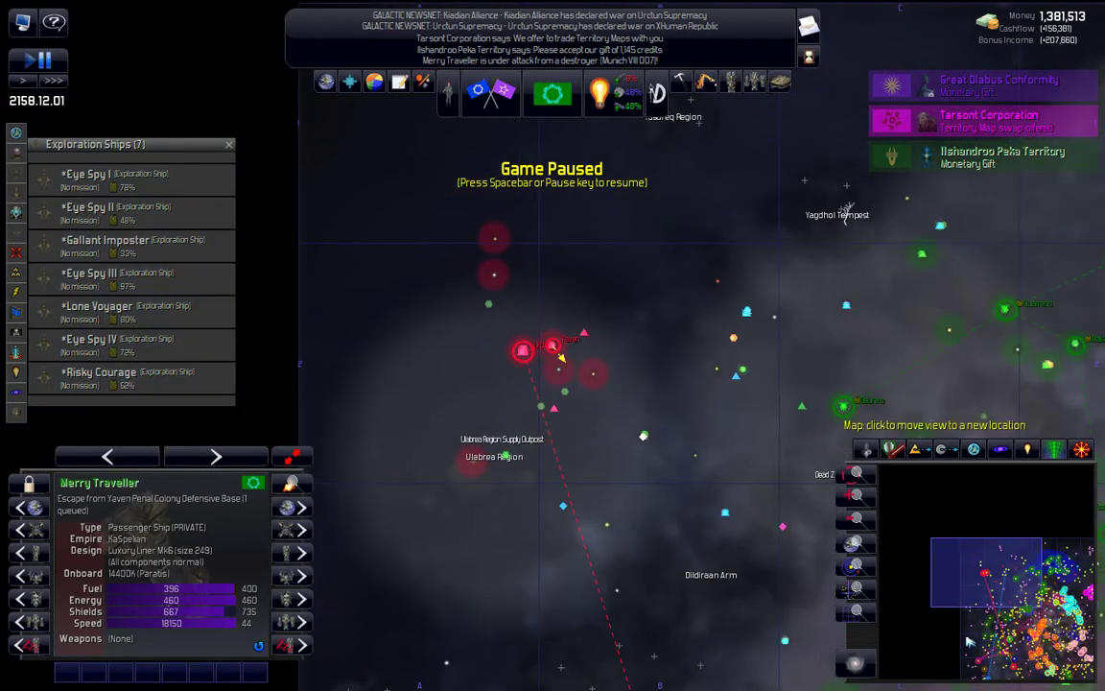
scroll(695, 528, down, 5)
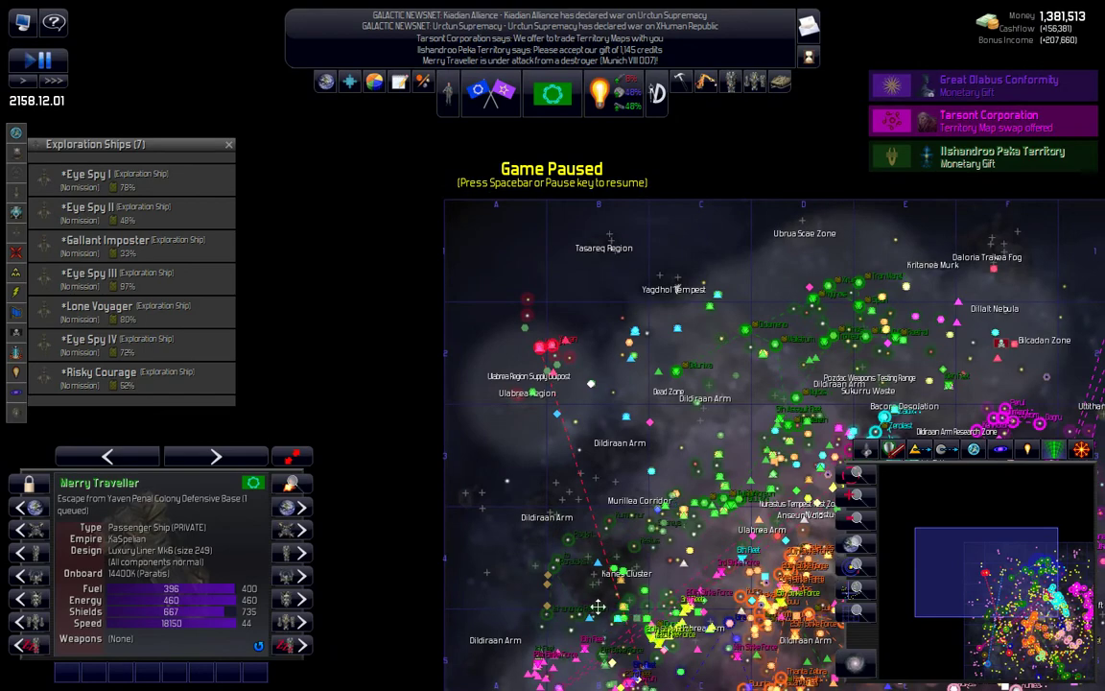
scroll(625, 384, down, 3)
scroll(624, 348, up, 2)
scroll(557, 422, up, 3)
scroll(547, 384, up, 3)
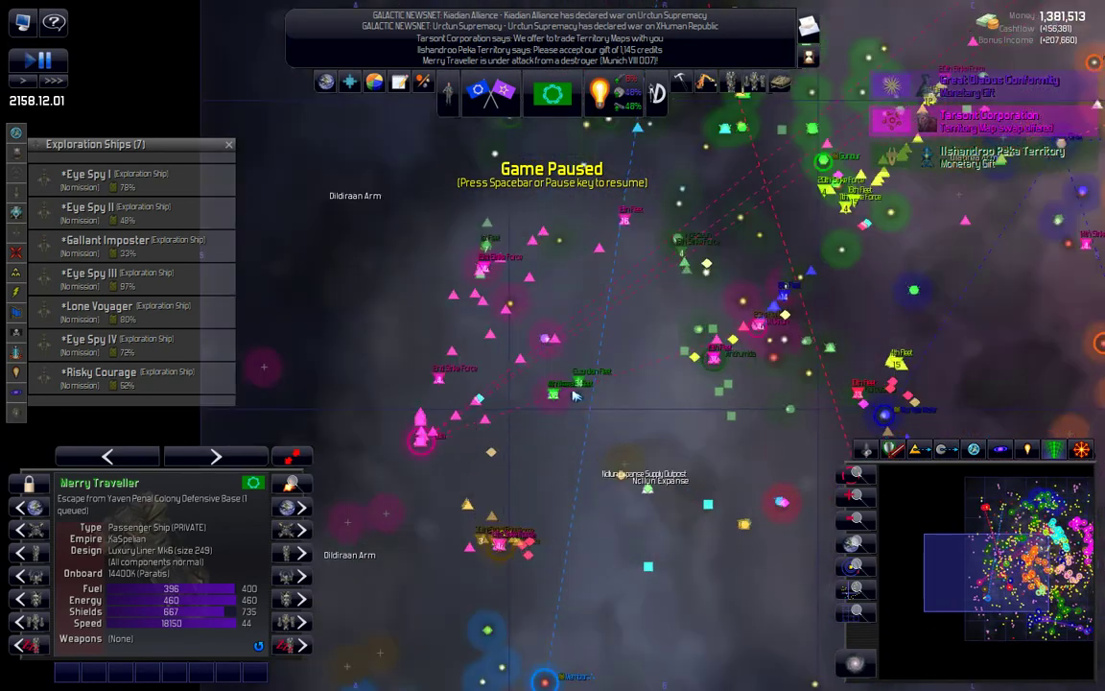
scroll(523, 360, up, 2)
scroll(578, 386, up, 1)
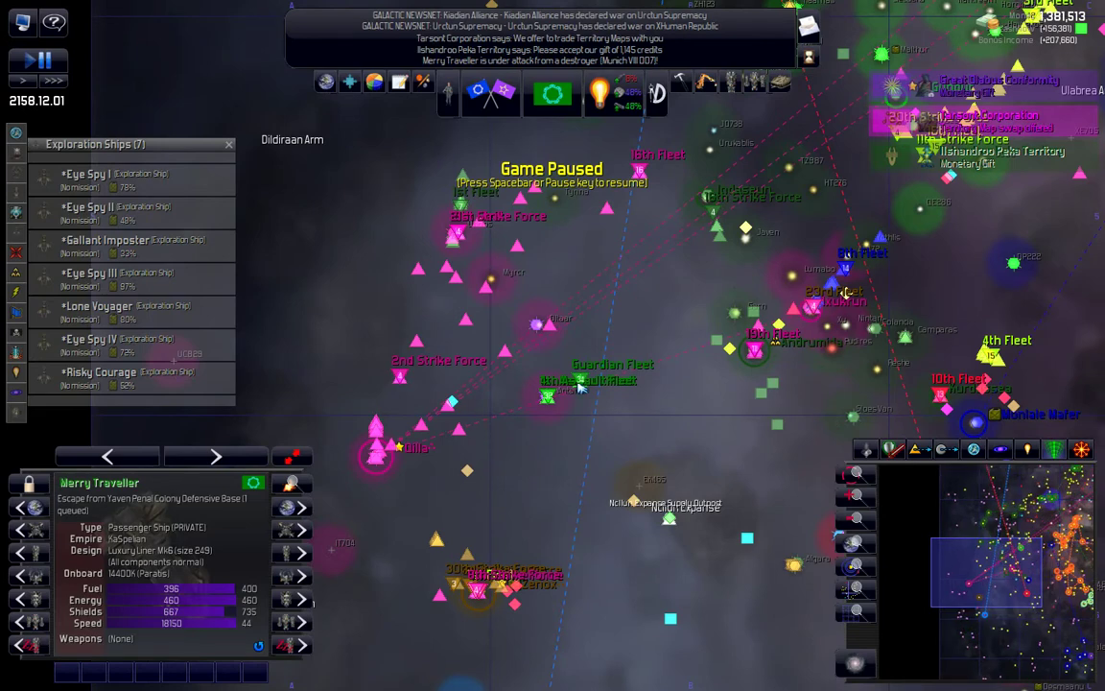
Step: Select the Guardian Fleet, let time run, and pause on 2158.12.23
click(579, 385)
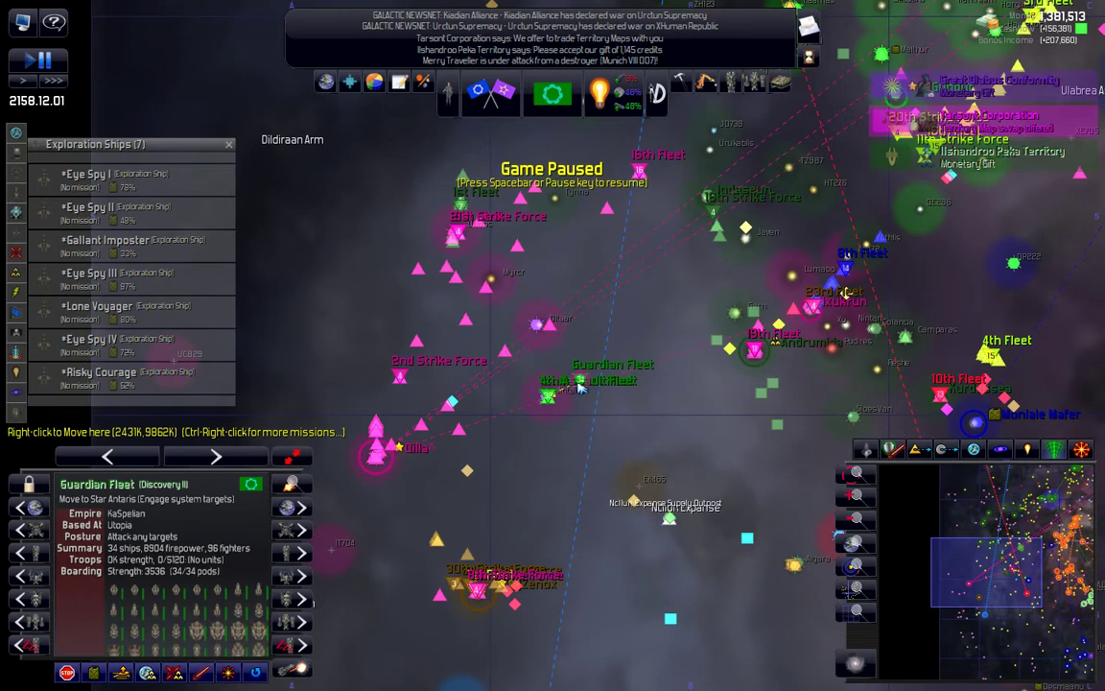
key(space)
scroll(650, 394, down, 1)
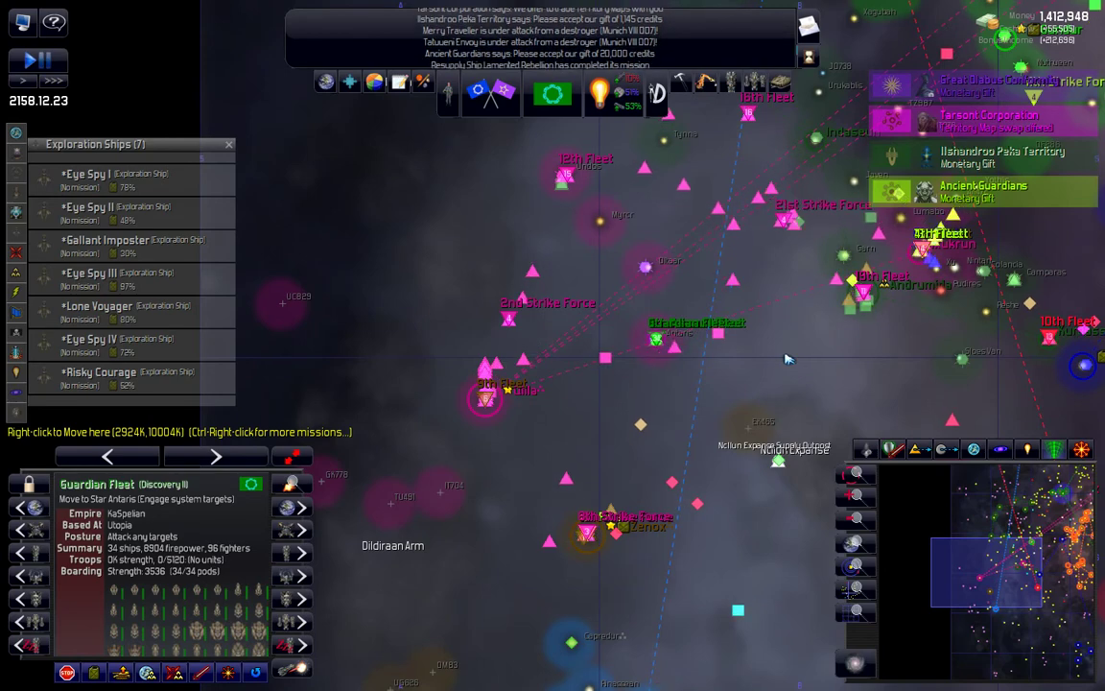
key(space)
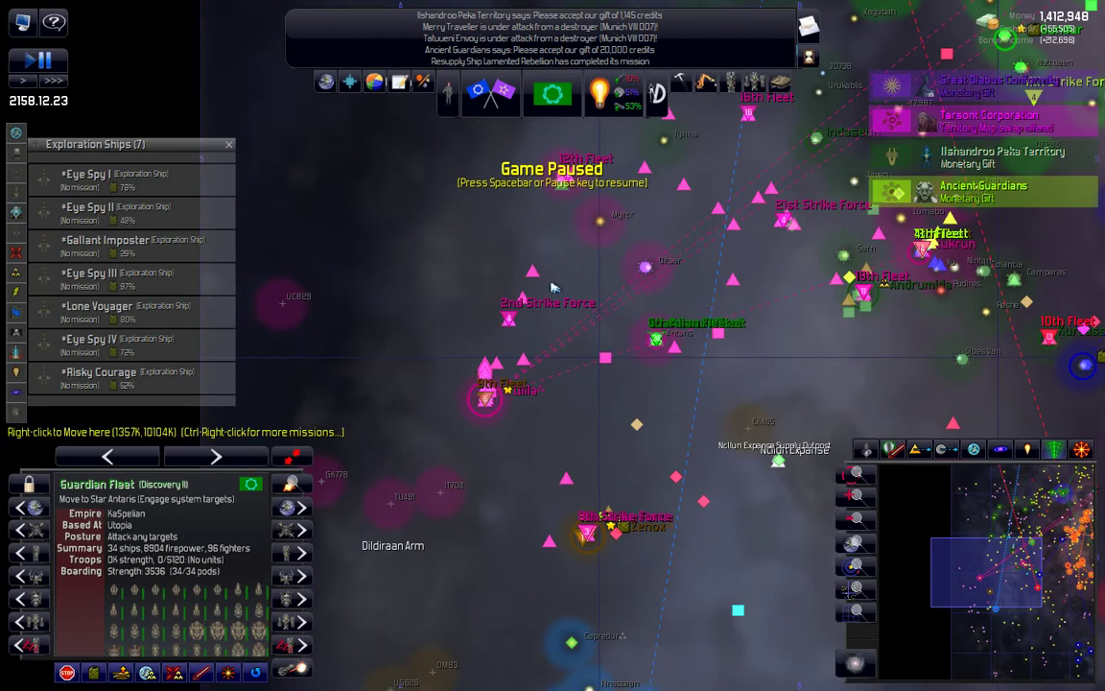
scroll(519, 384, up, 5)
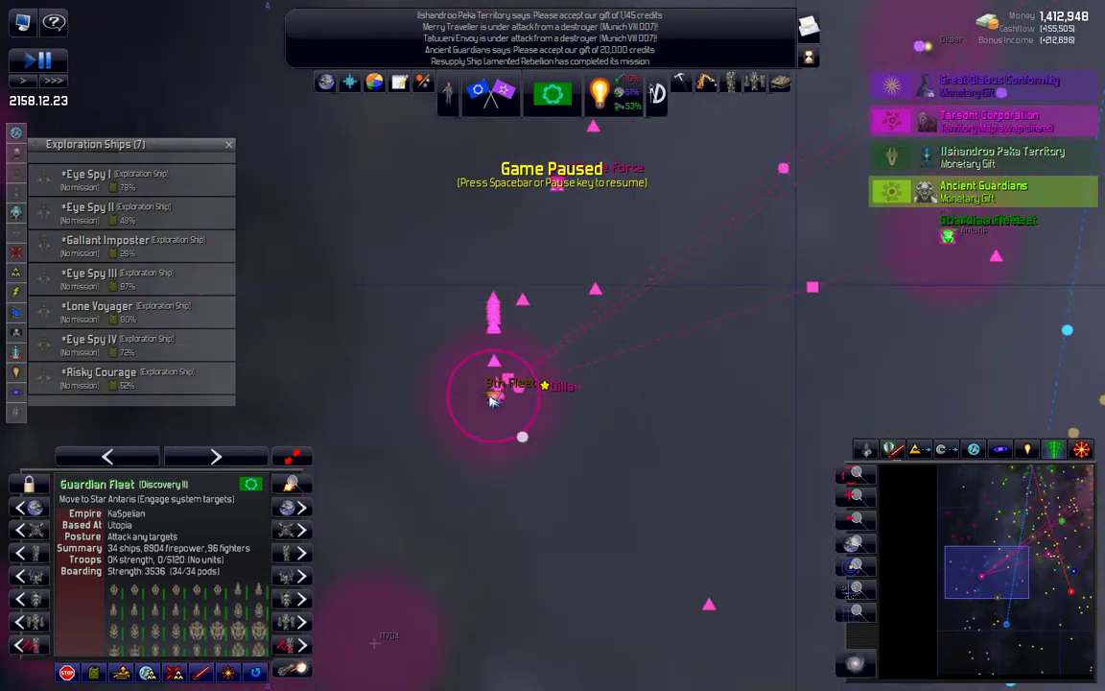
scroll(492, 401, up, 1)
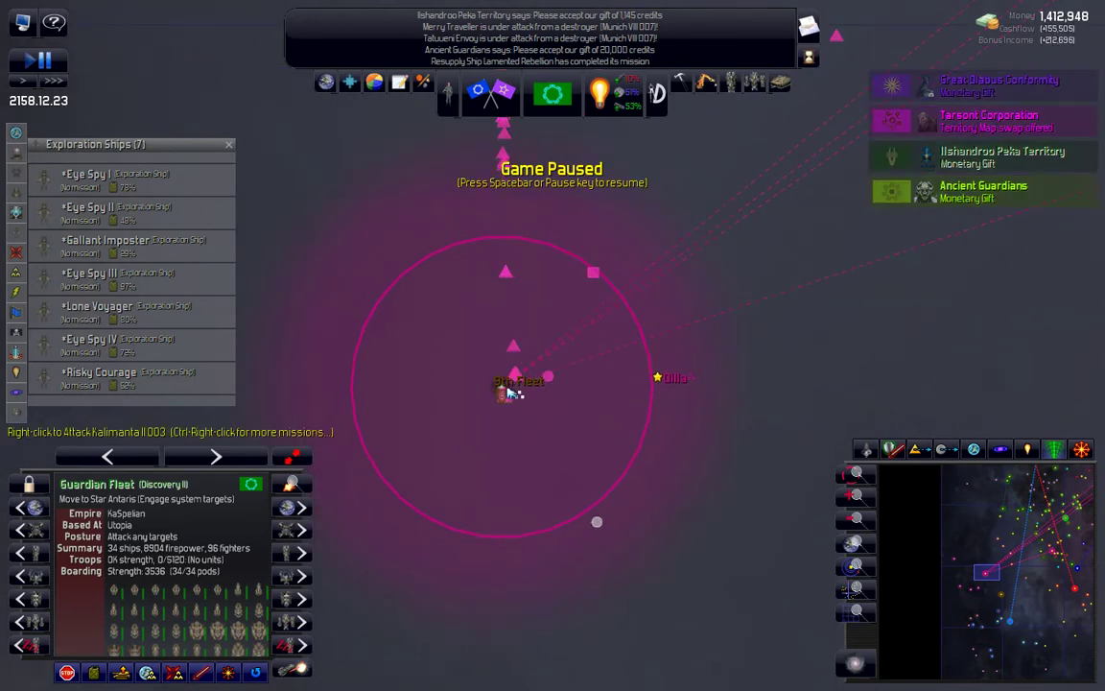
scroll(509, 384, up, 3)
scroll(497, 390, up, 2)
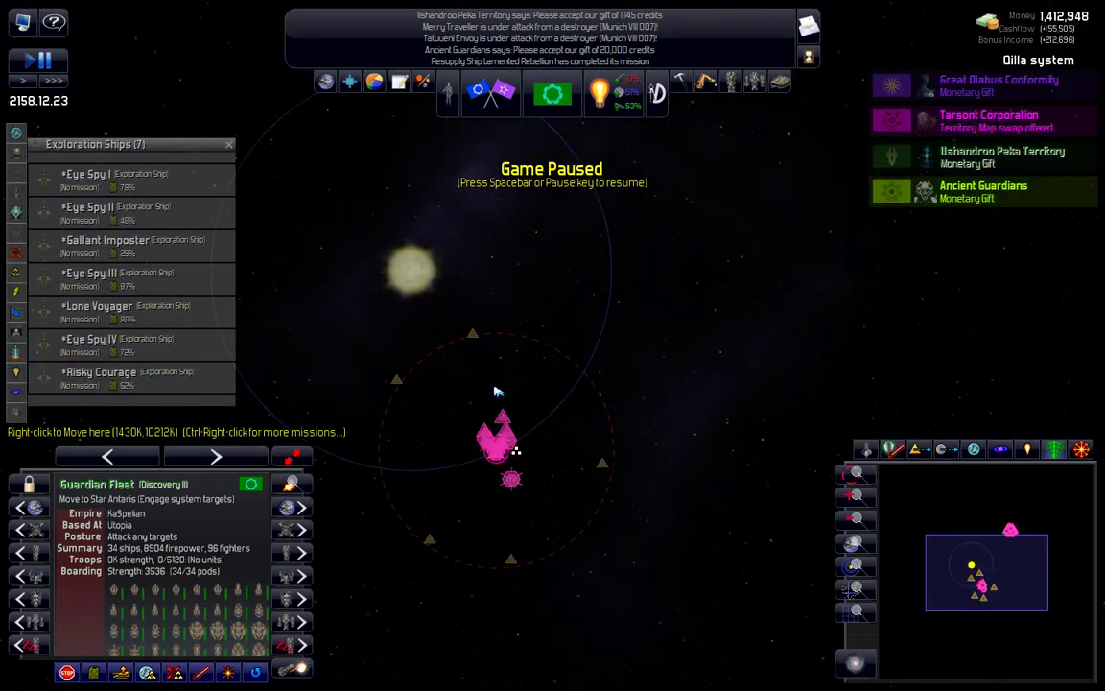
scroll(497, 391, down, 2)
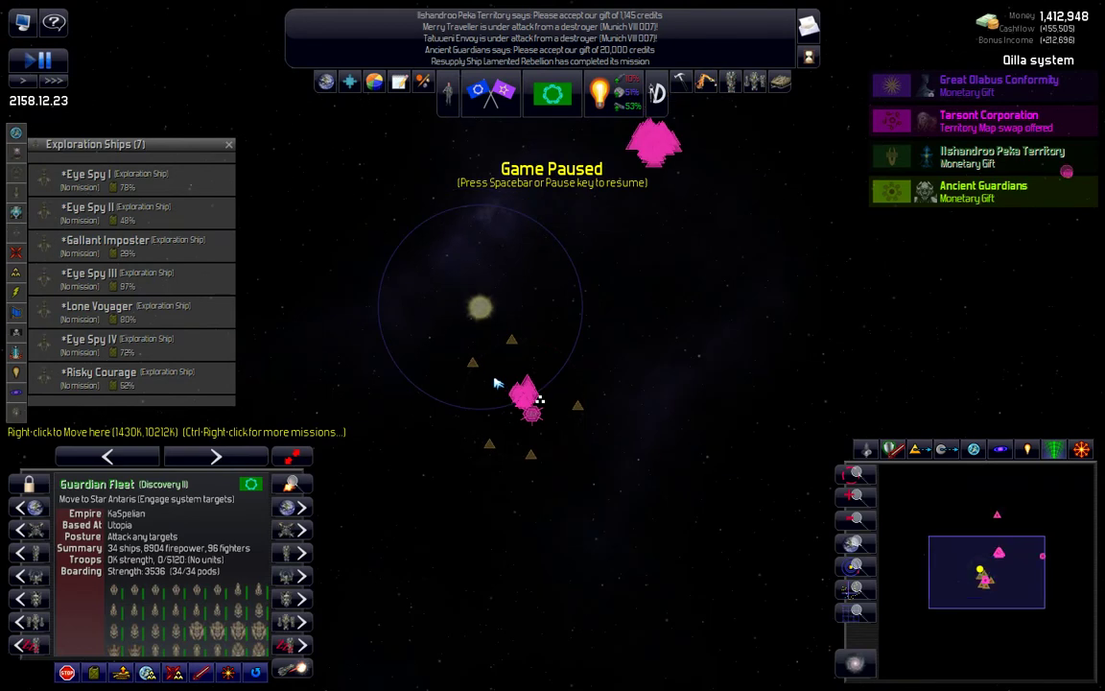
Step: Pan over the Oilla system, select the Guardian Fleet and order it to move to Oilla
drag(447, 204, 413, 374)
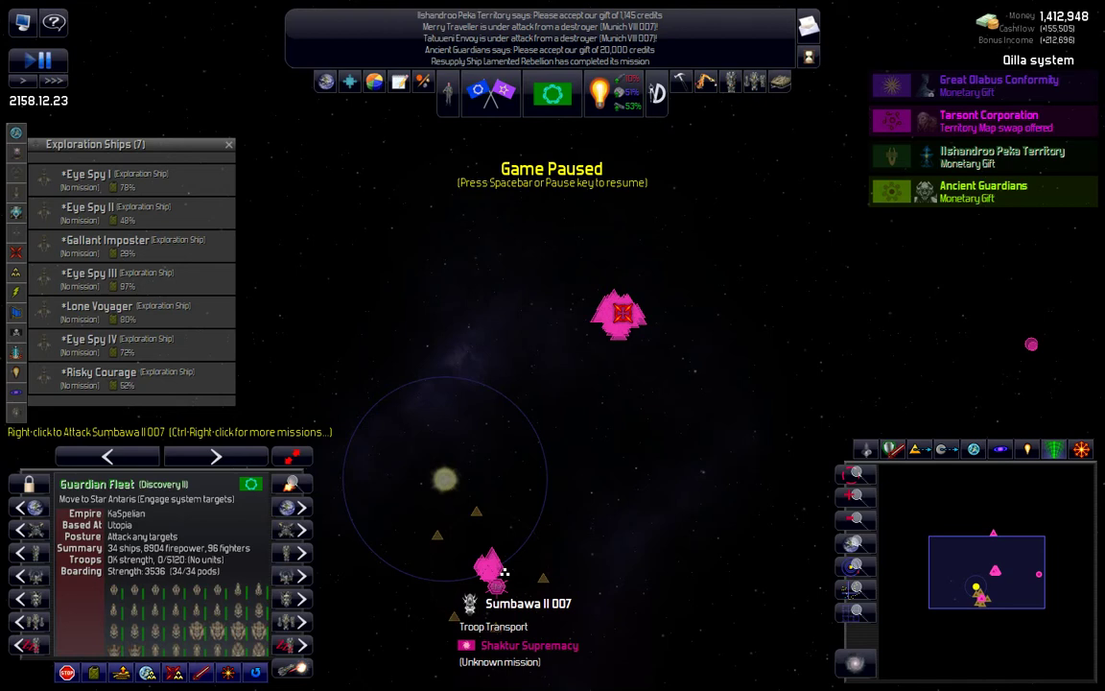
drag(533, 235, 674, 355)
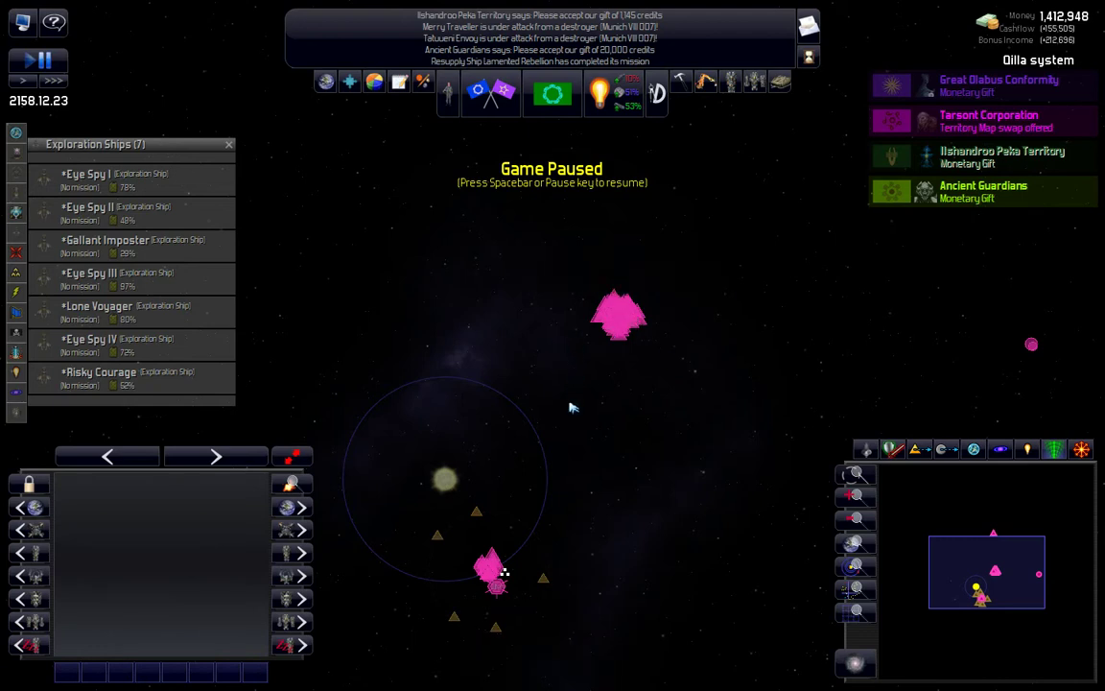
drag(633, 405, 680, 354)
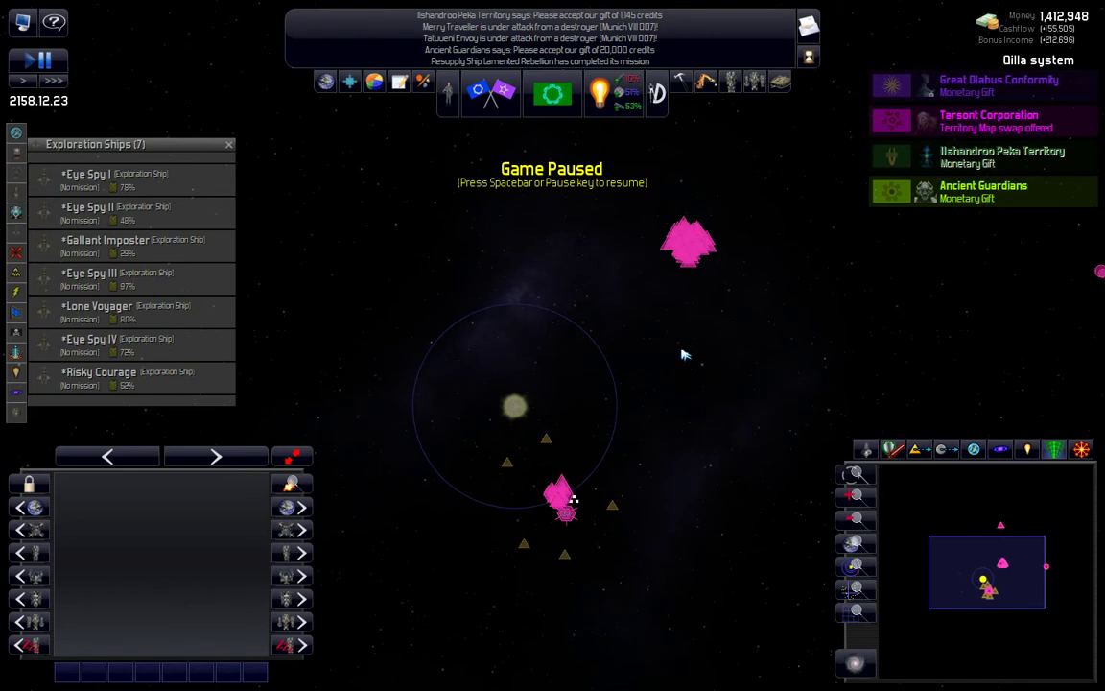
key(f)
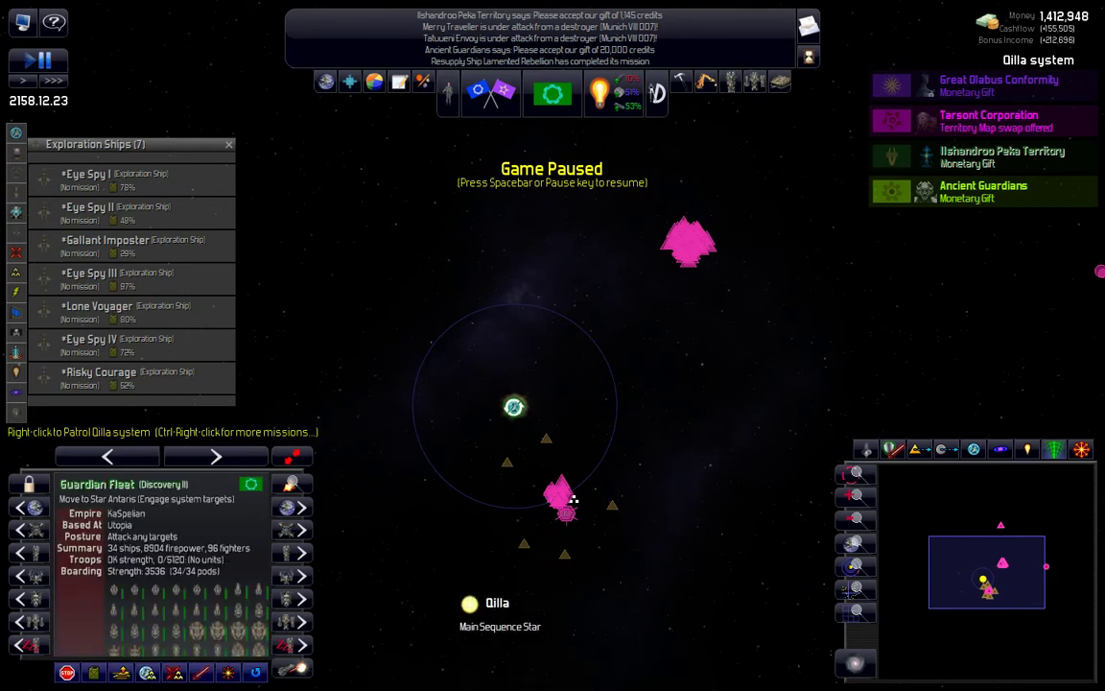
ctrl+right_click(517, 413)
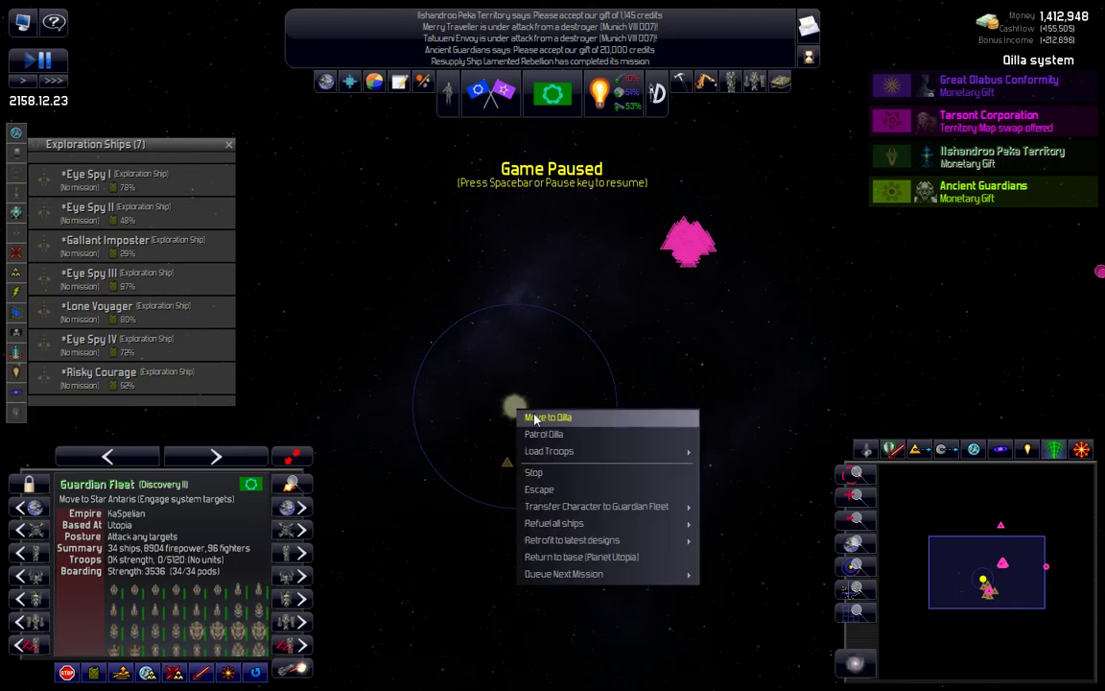
click(537, 420)
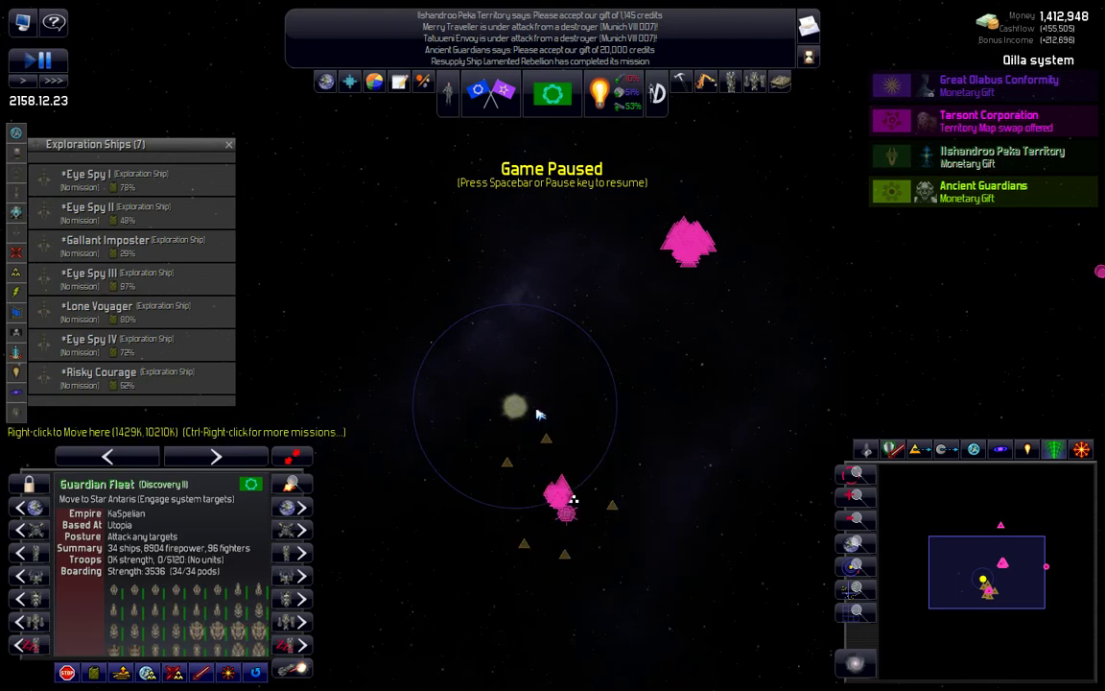
scroll(580, 388, down, 2)
scroll(595, 374, down, 2)
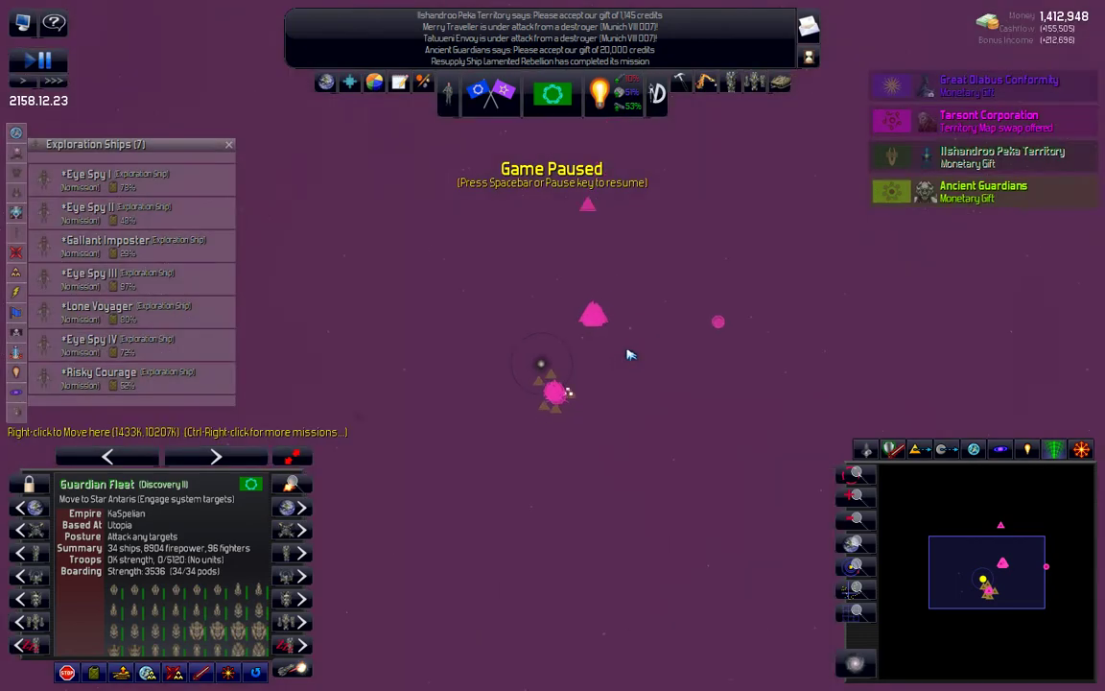
scroll(614, 365, down, 2)
scroll(629, 355, down, 2)
scroll(630, 354, down, 2)
scroll(614, 351, down, 2)
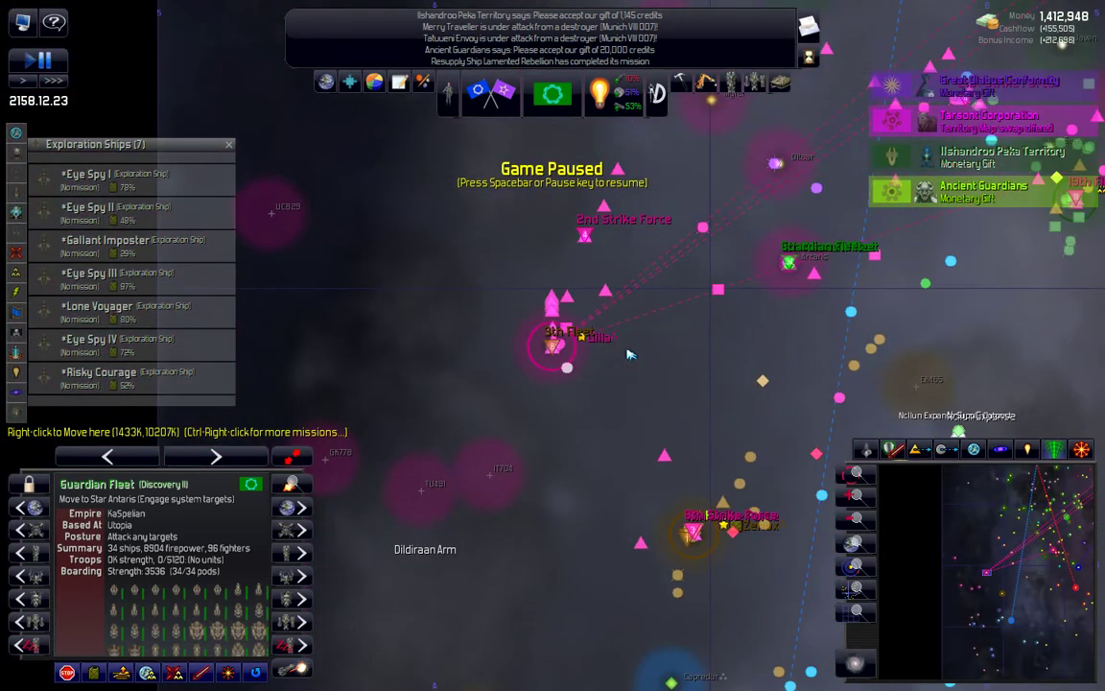
Step: Select the 4th Assault Fleet and give it a Move to Oilla order
click(566, 340)
scroll(580, 344, up, 2)
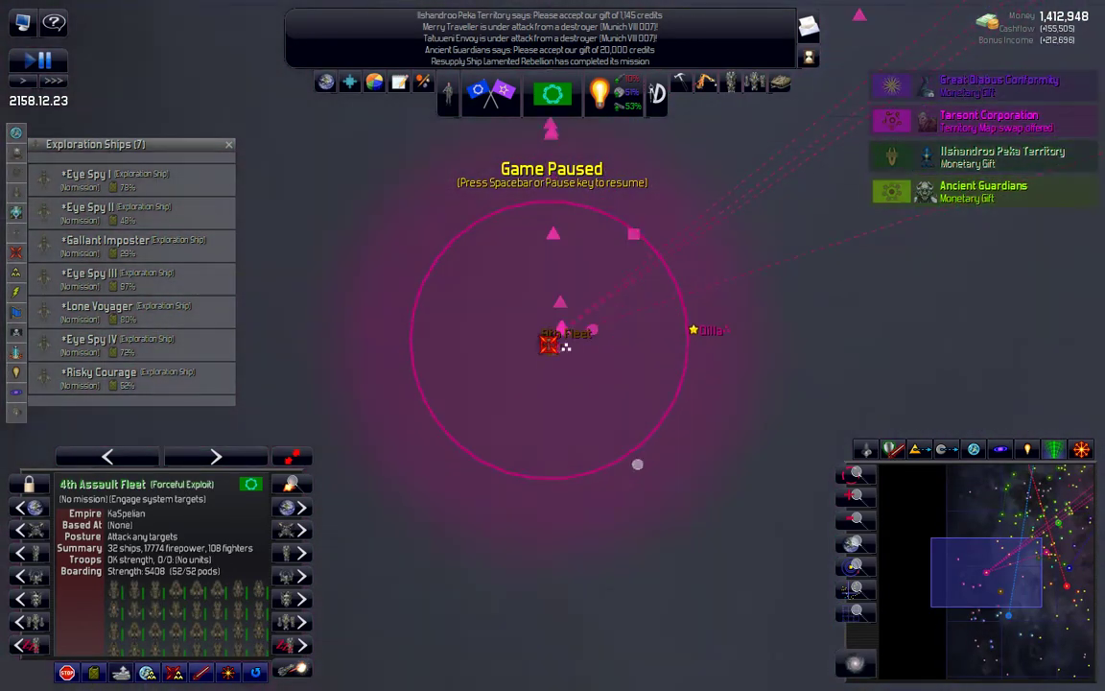
scroll(576, 342, up, 2)
scroll(557, 337, up, 2)
scroll(554, 338, up, 2)
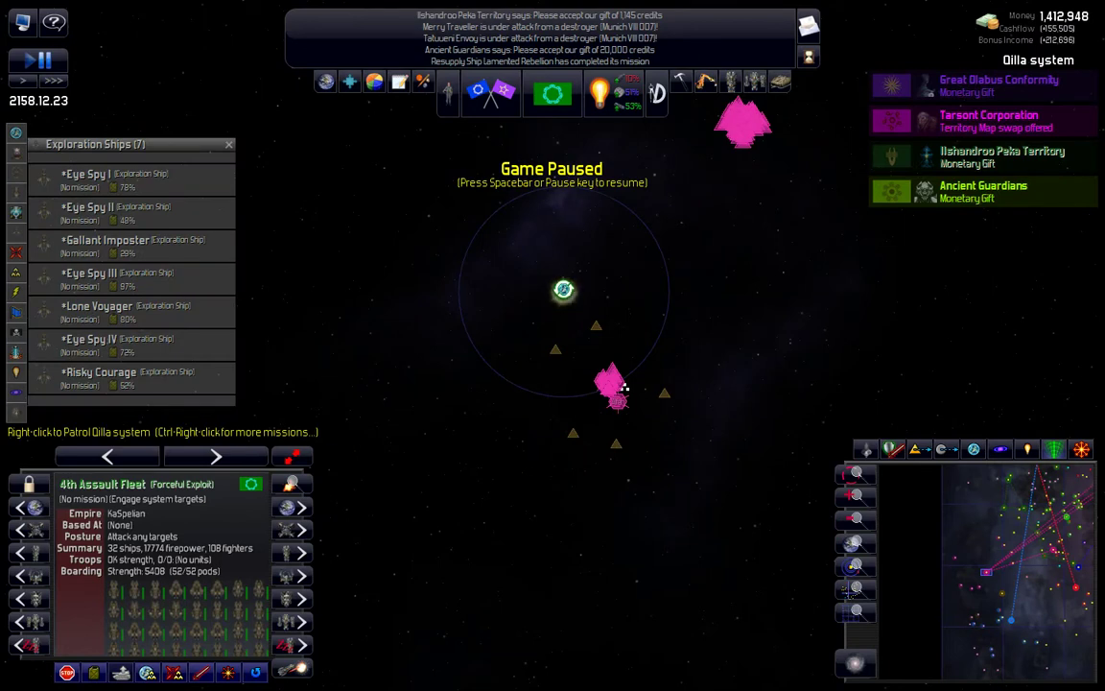
right_click(566, 293)
click(590, 302)
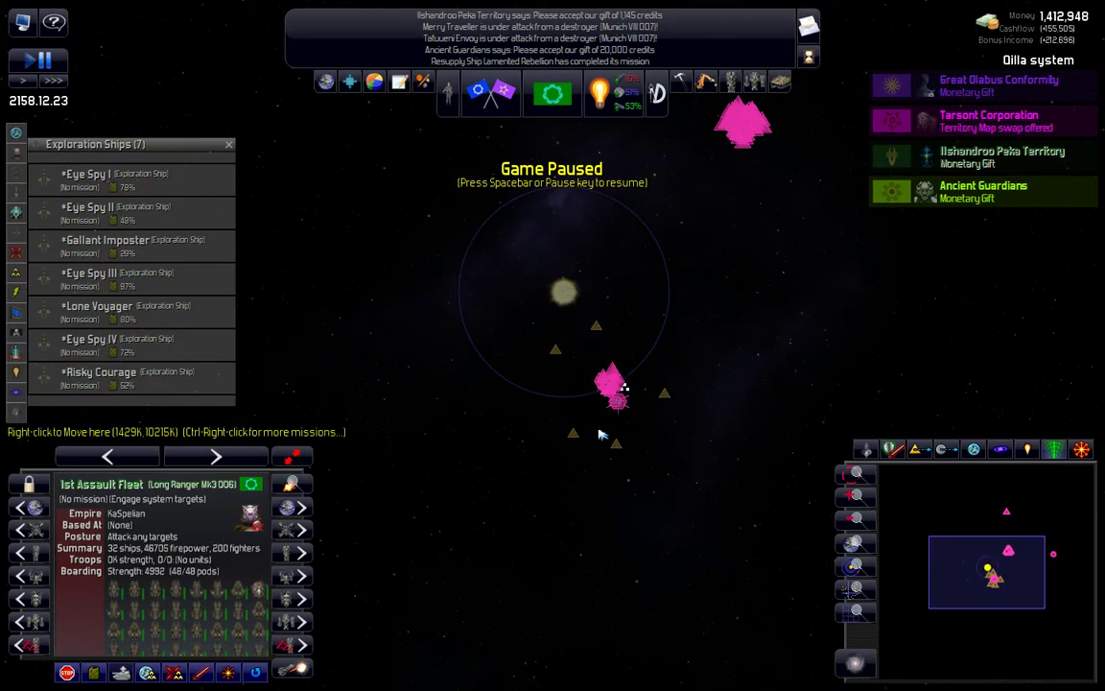
scroll(614, 394, up, 3)
scroll(614, 393, up, 3)
scroll(652, 365, up, 3)
scroll(672, 346, up, 3)
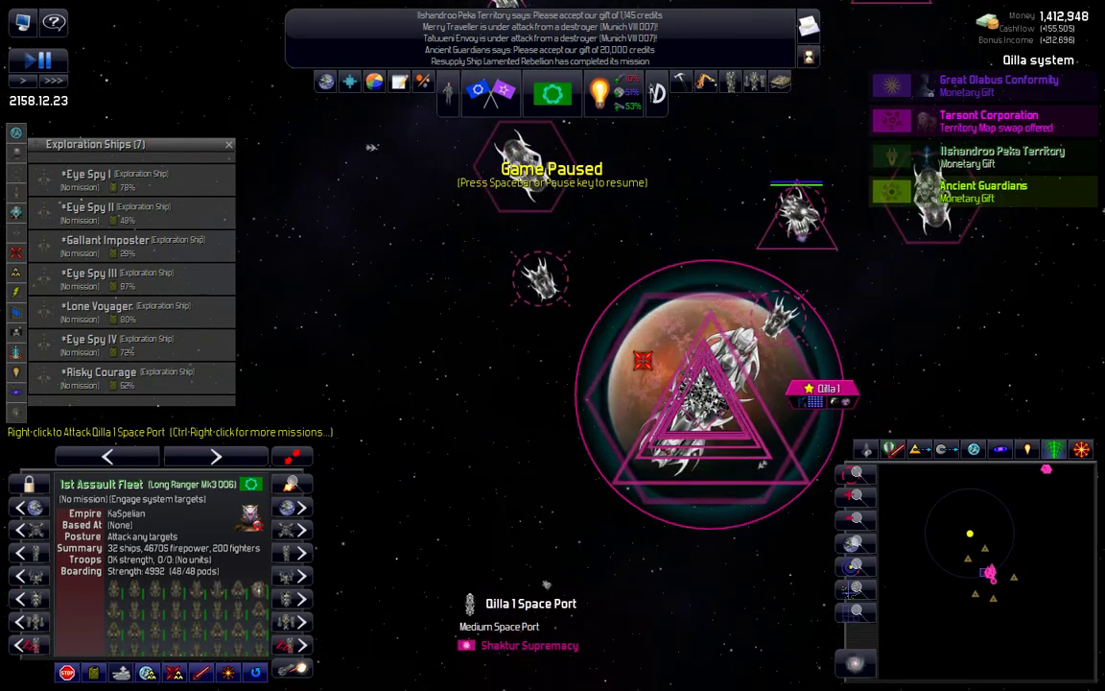
Step: Unpause, then have the 1st Assault Fleet attack the Oilla 1 Space Port
right_click(763, 464)
key(space)
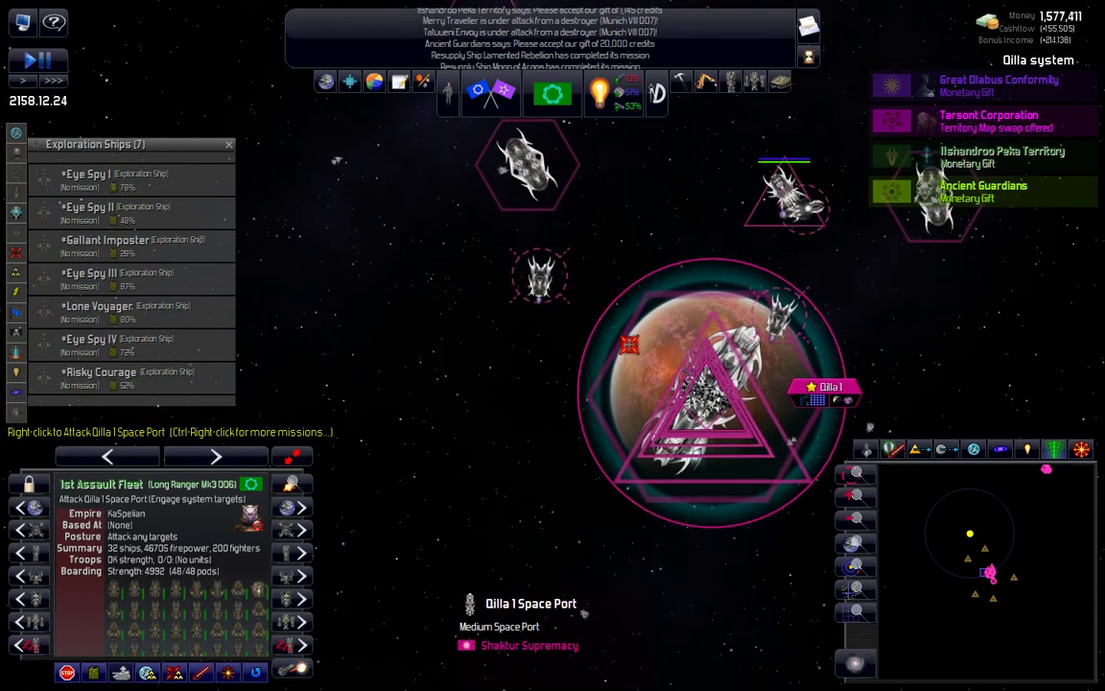
scroll(671, 365, down, 2)
scroll(584, 347, down, 3)
scroll(584, 347, down, 3)
scroll(583, 347, down, 3)
scroll(583, 348, down, 2)
scroll(583, 347, down, 2)
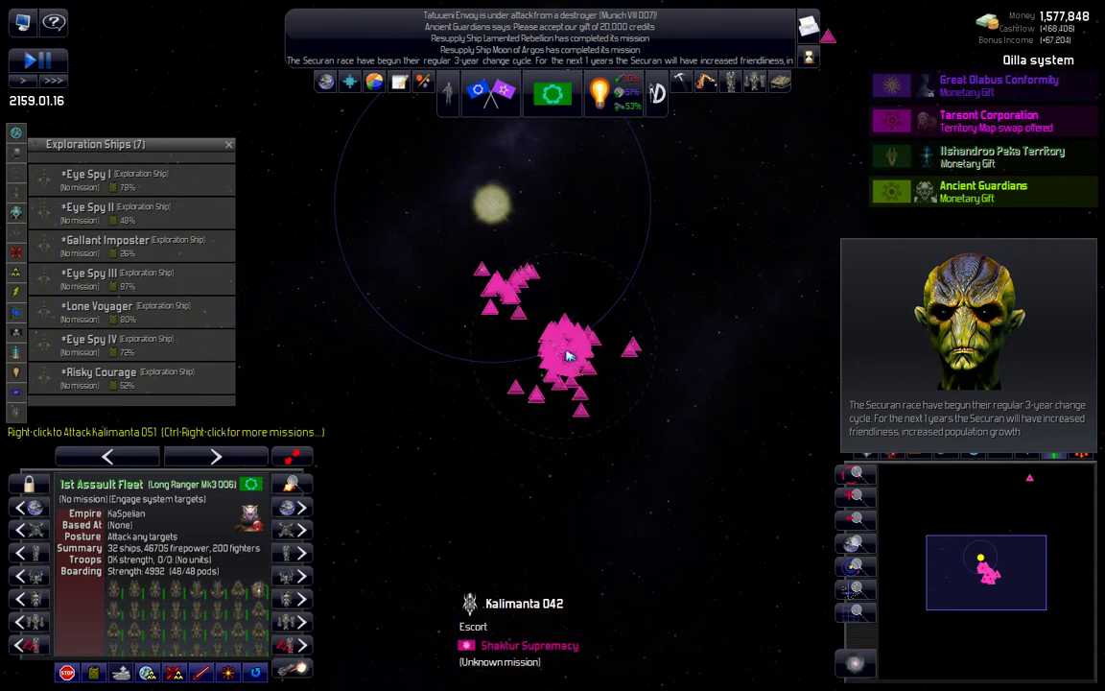
scroll(566, 326, down, 2)
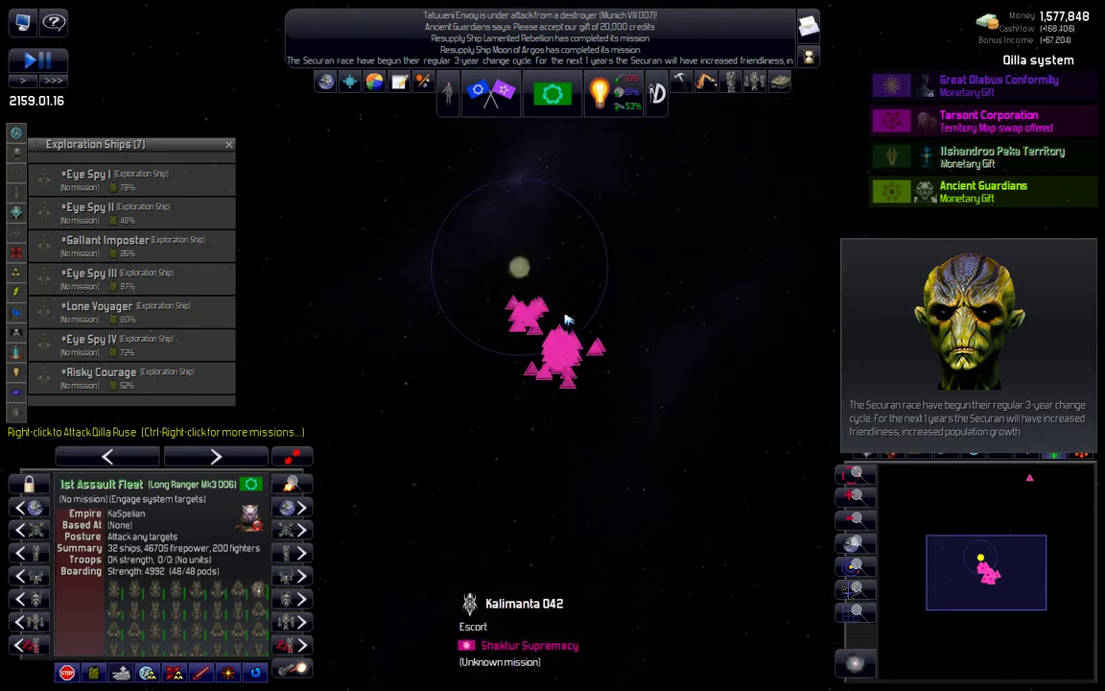
scroll(566, 319, down, 2)
scroll(566, 318, down, 3)
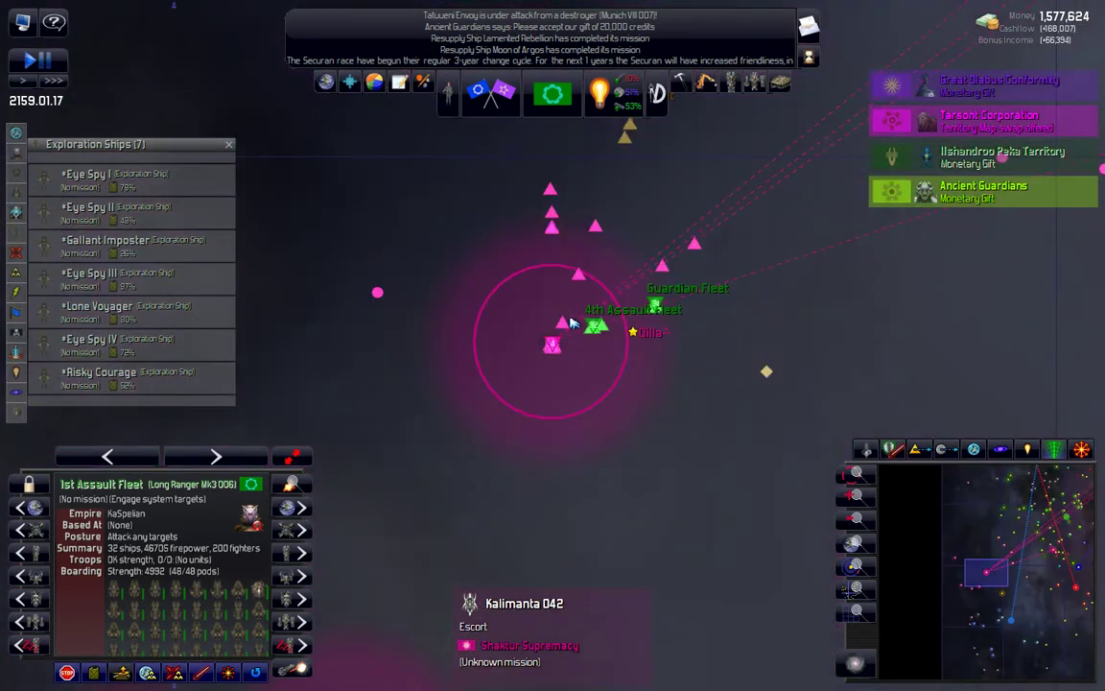
scroll(552, 331, up, 2)
scroll(537, 340, up, 3)
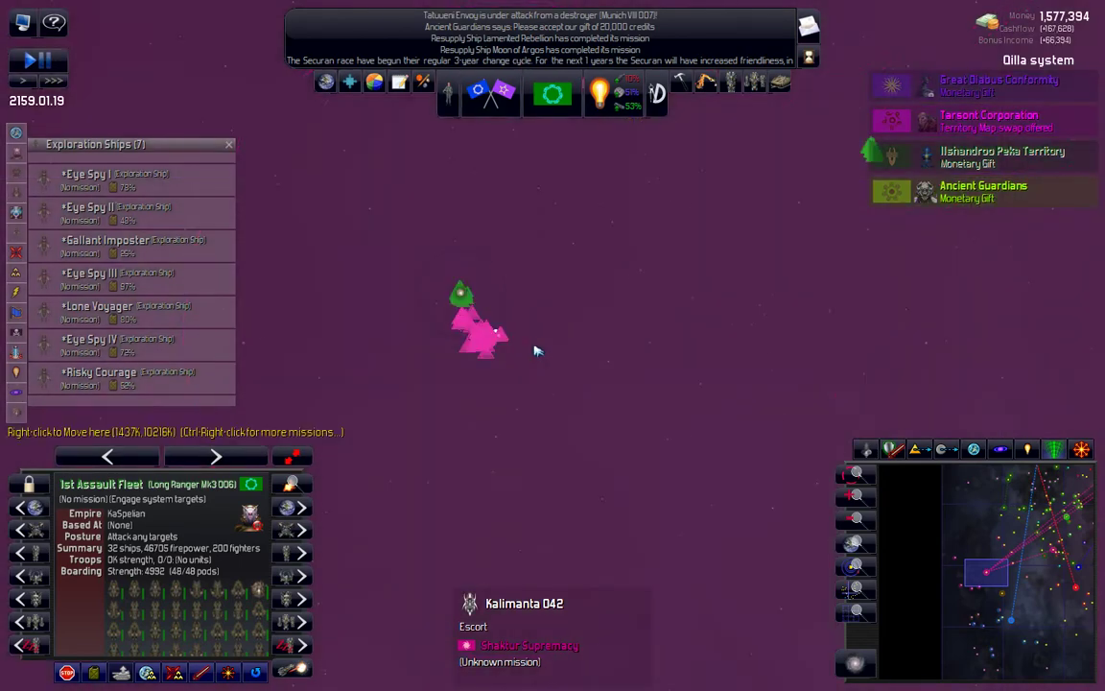
scroll(525, 350, up, 2)
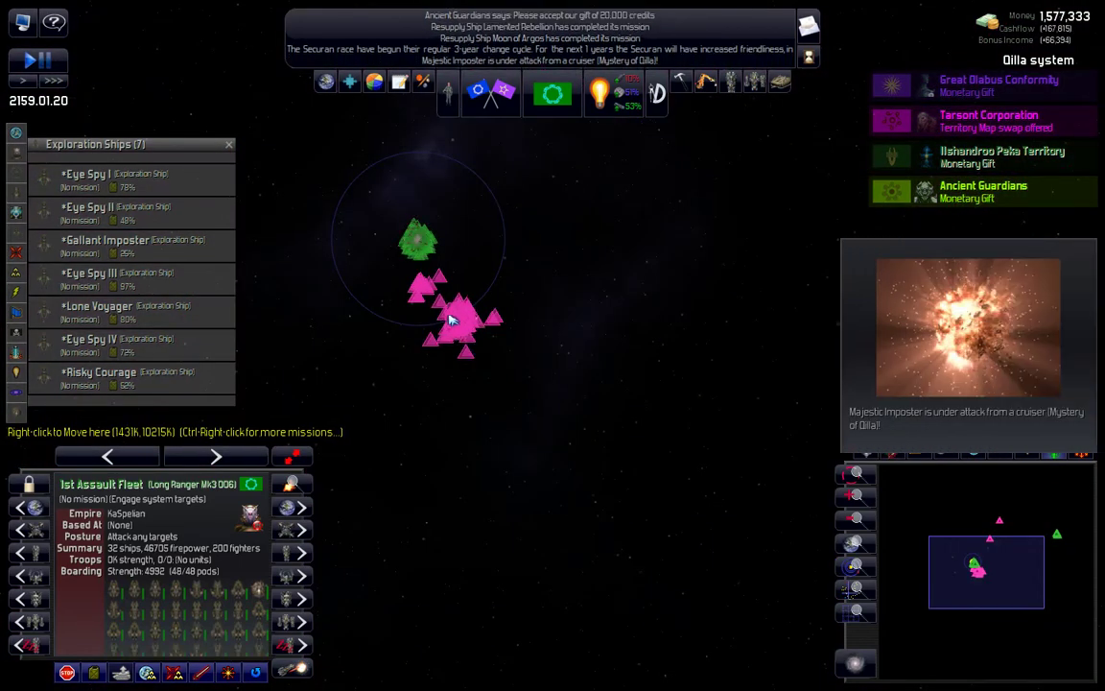
scroll(451, 319, up, 2)
scroll(460, 319, up, 2)
scroll(499, 321, up, 2)
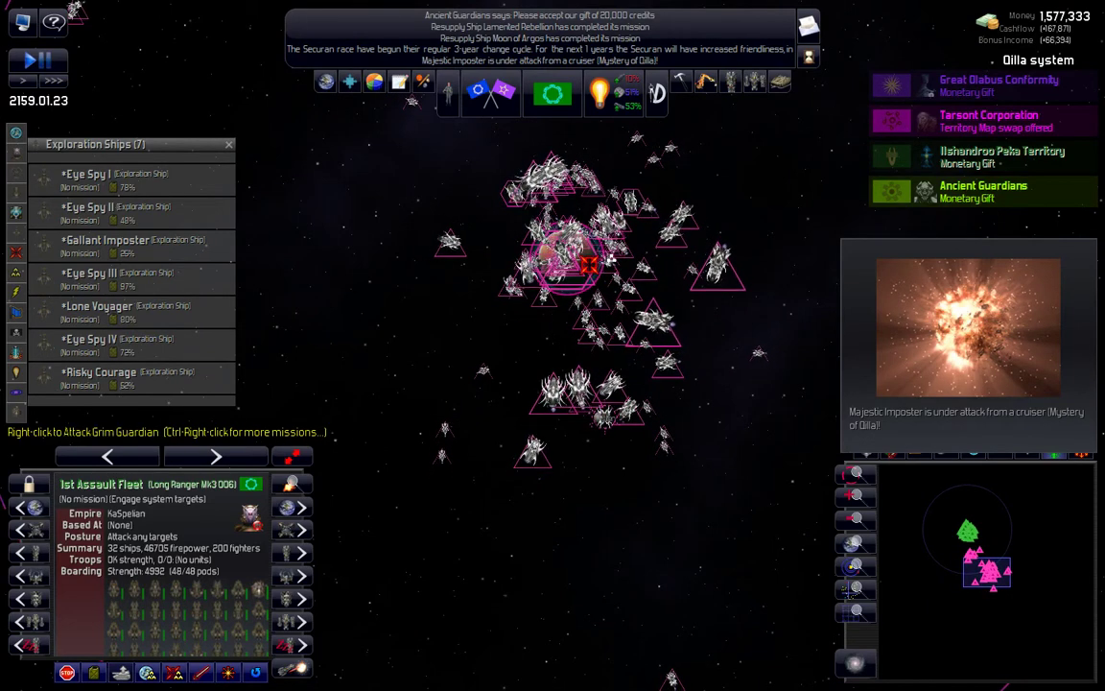
Step: Reissue the 1st Assault Fleet's attack order on the Oilla 1 Space Port
right_click(471, 575)
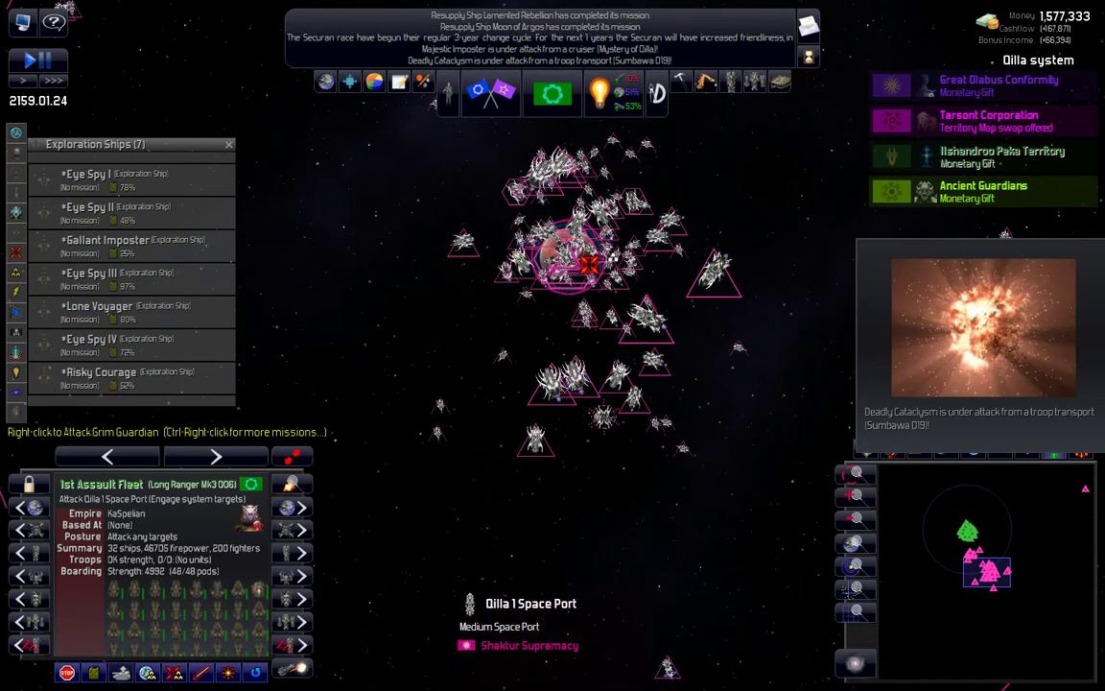
scroll(614, 259, down, 2)
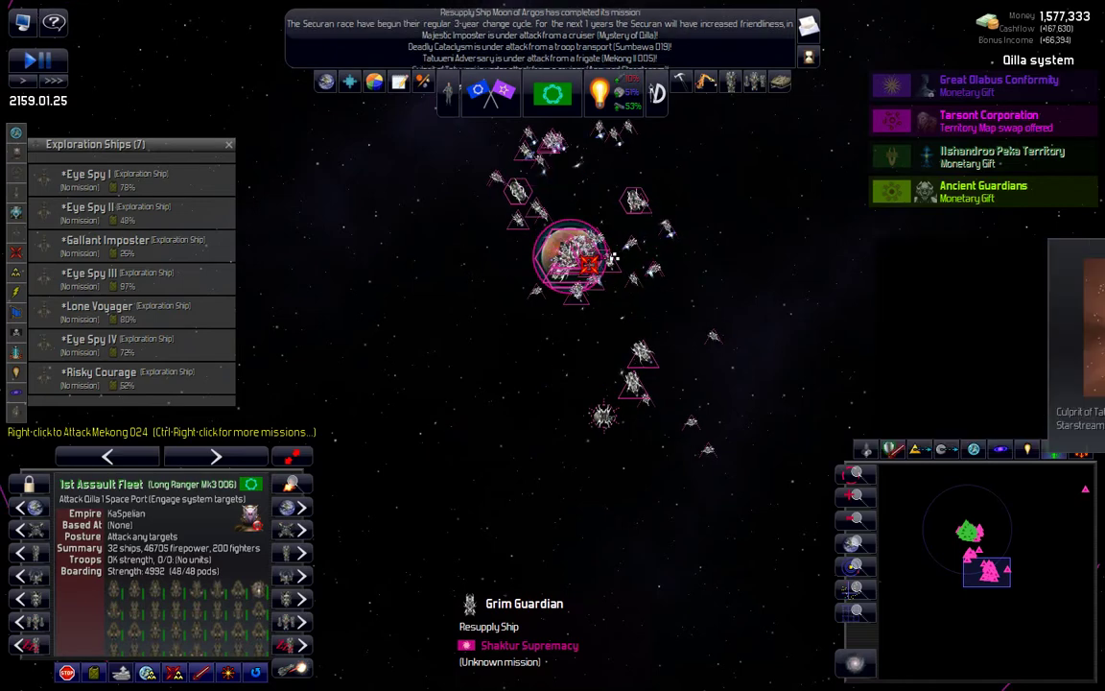
scroll(614, 259, down, 2)
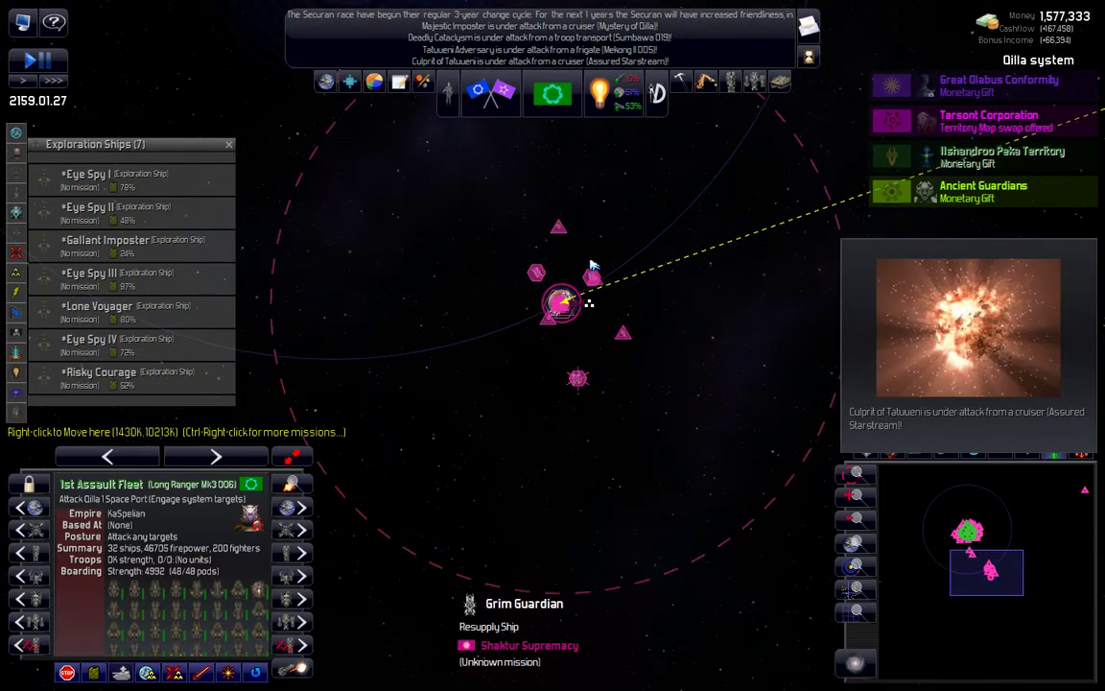
scroll(590, 262, down, 1)
scroll(592, 263, down, 2)
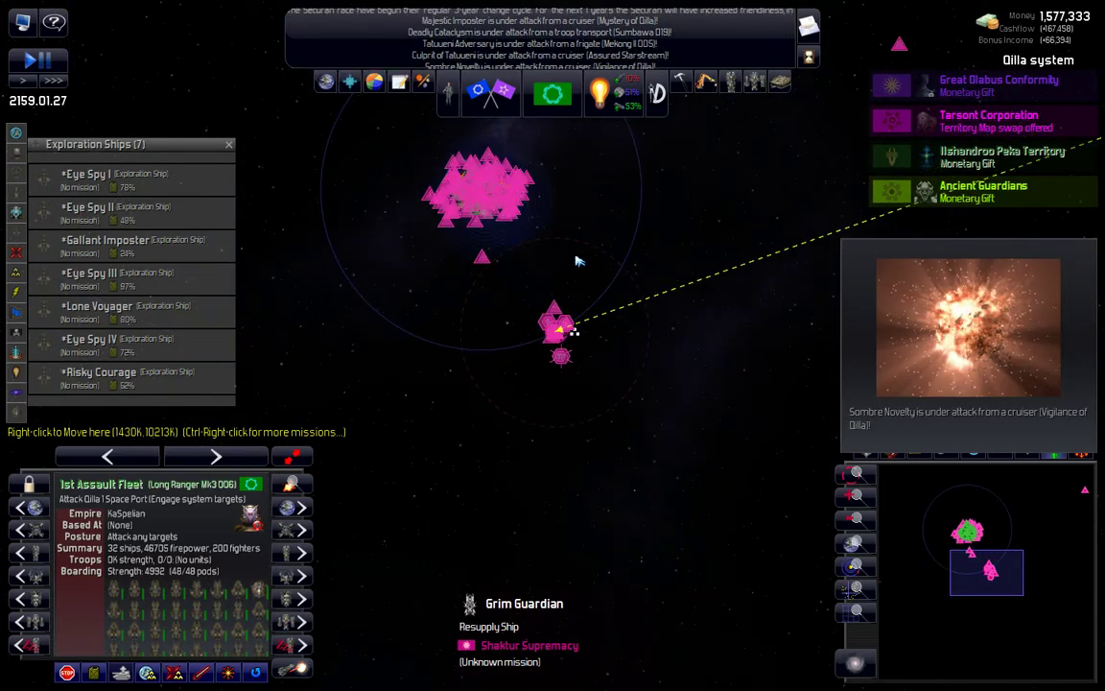
scroll(509, 259, down, 2)
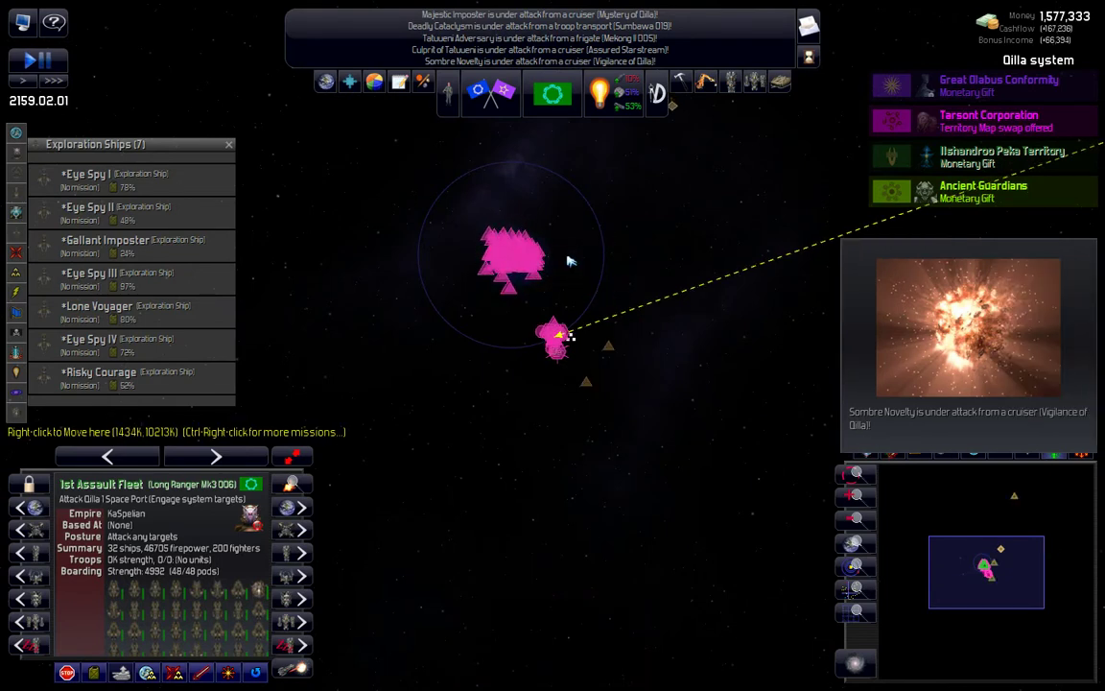
Step: Check the 4th Assault and Guardian fleets, then attack the enemy ships near Oilla 1
click(518, 271)
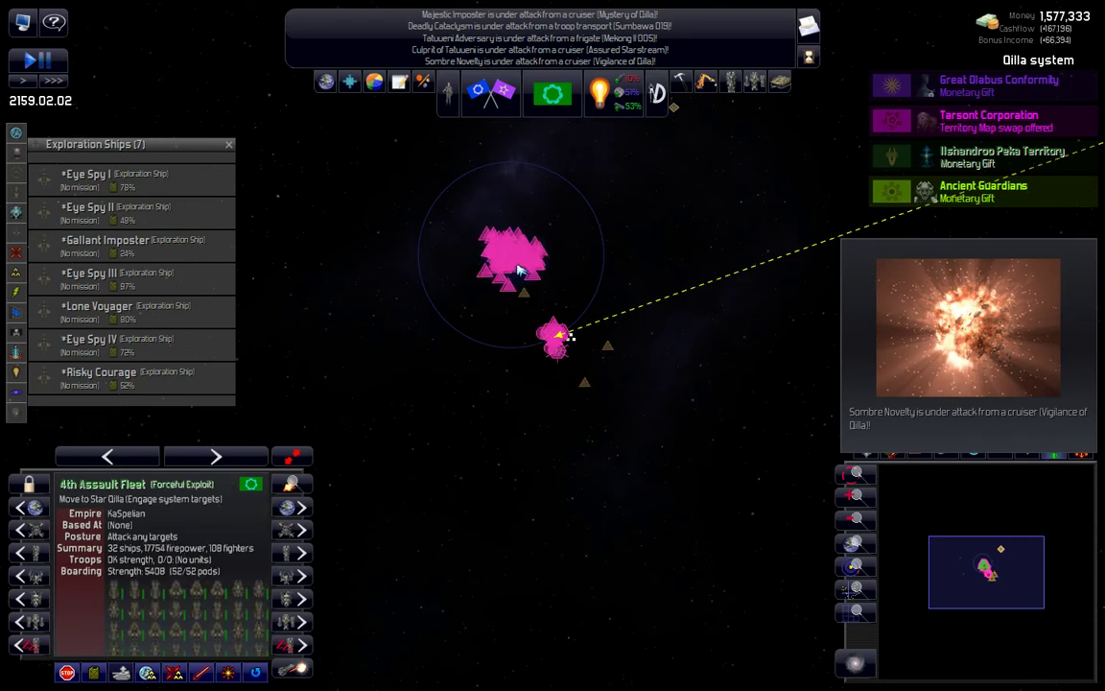
click(519, 272)
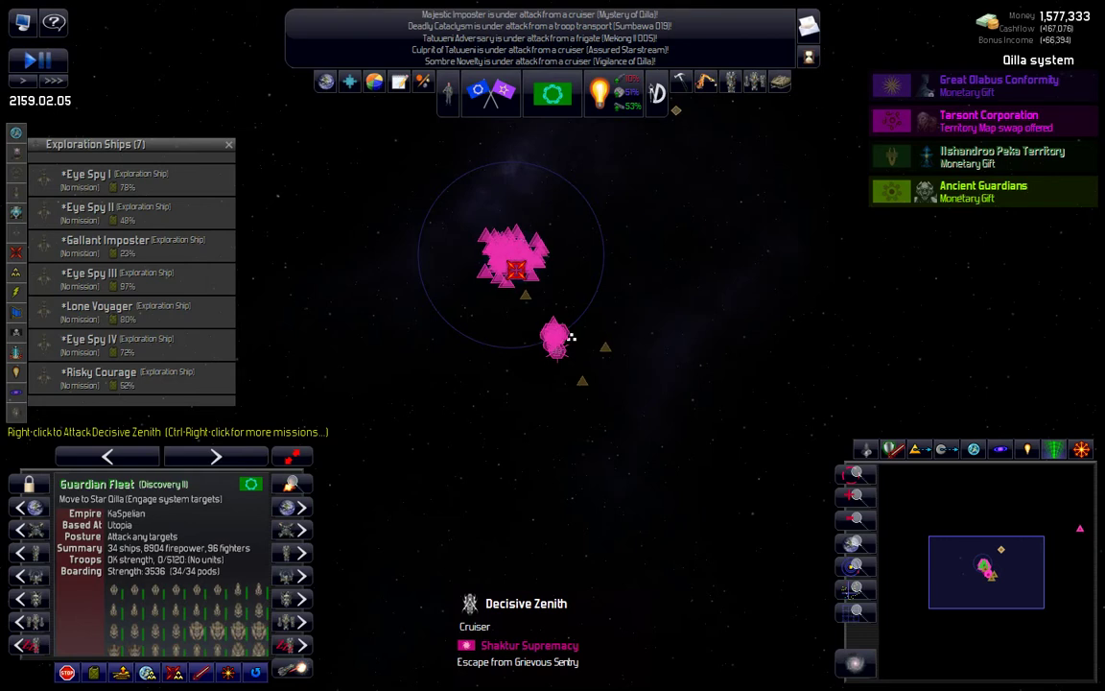
click(518, 272)
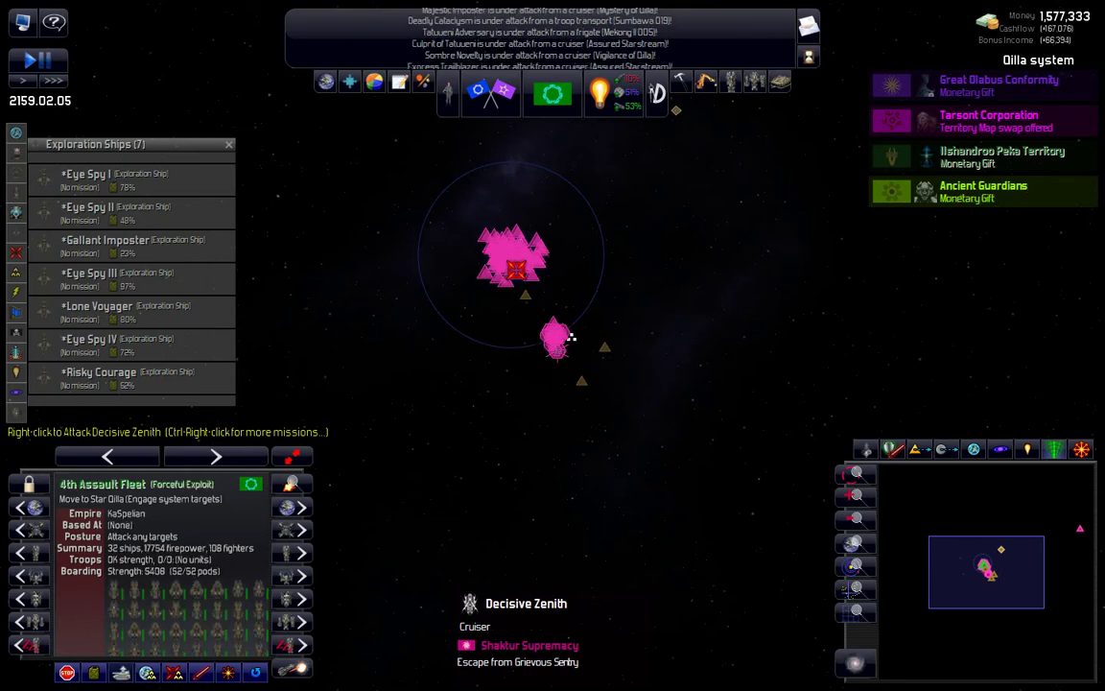
right_click(556, 341)
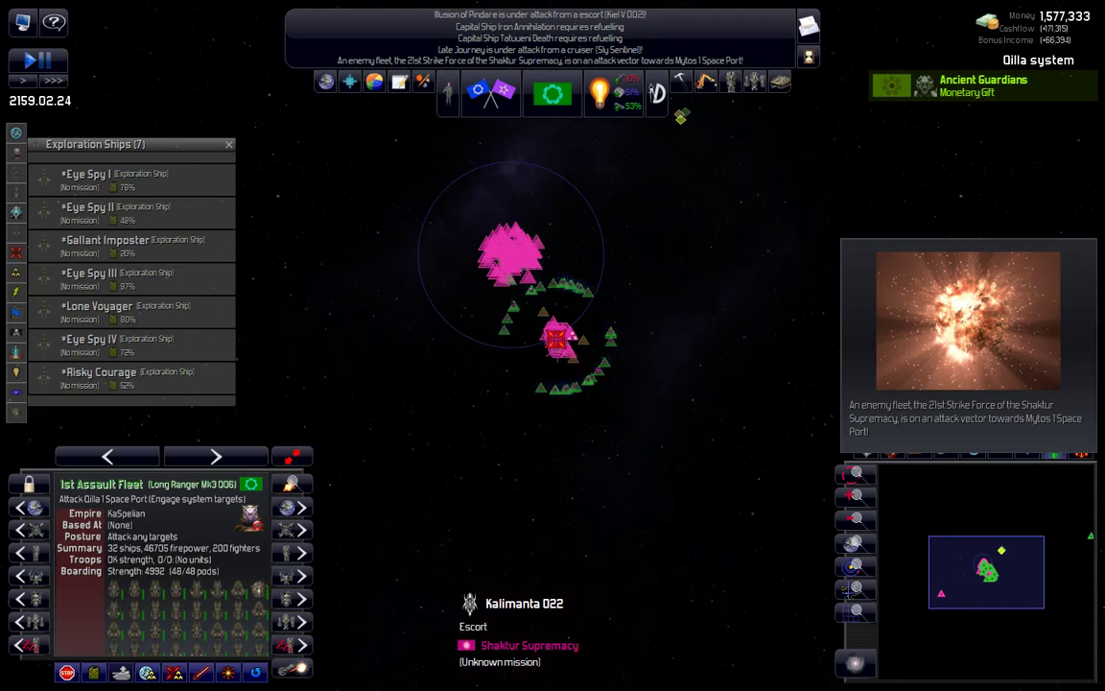
scroll(562, 336, up, 2)
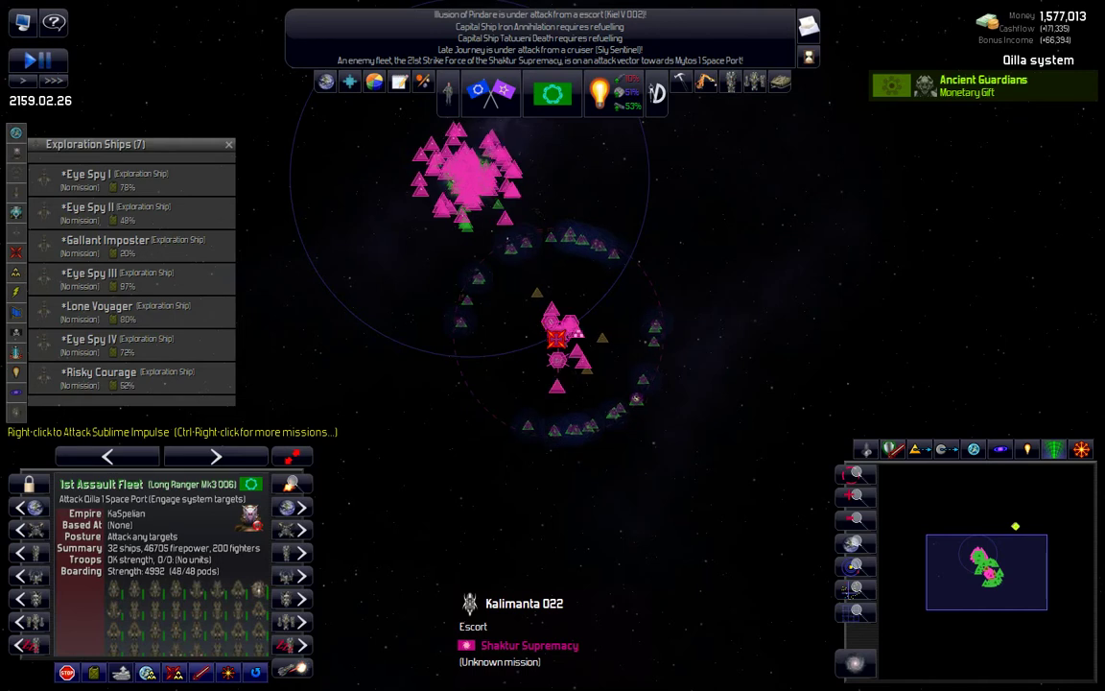
scroll(580, 331, up, 1)
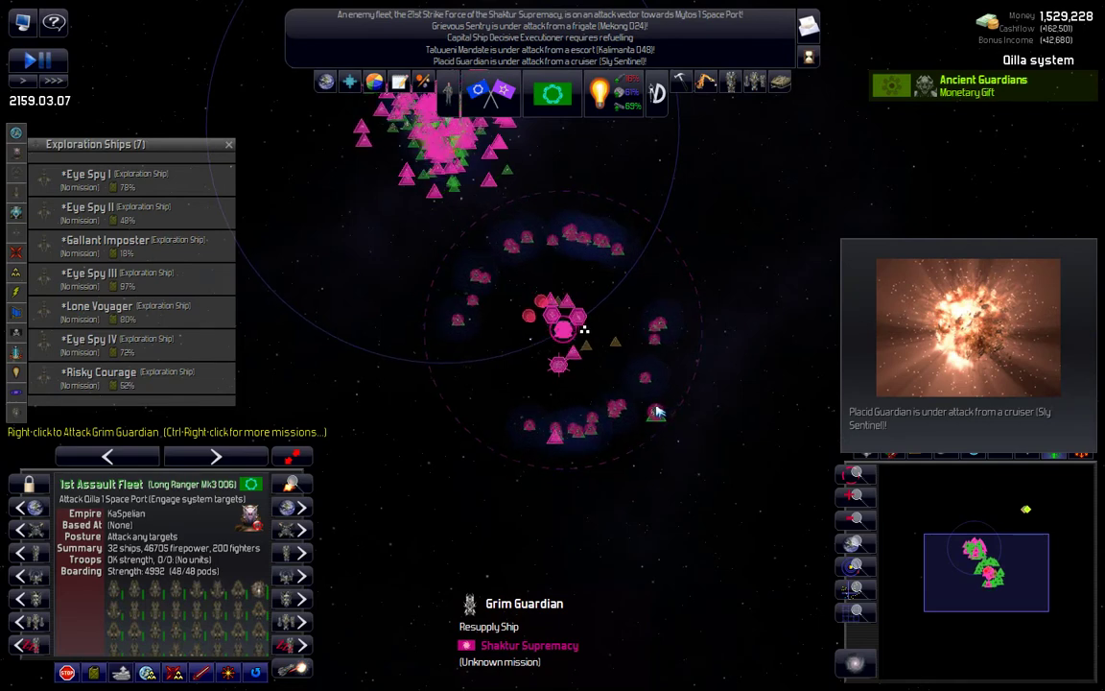
scroll(656, 413, up, 2)
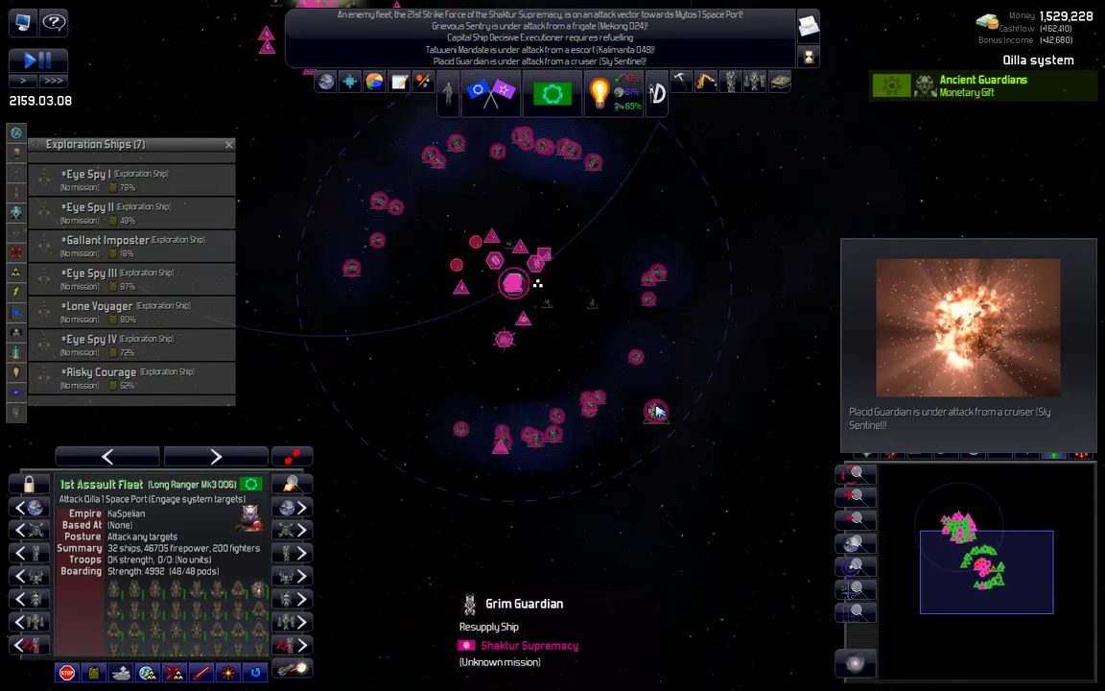
click(656, 412)
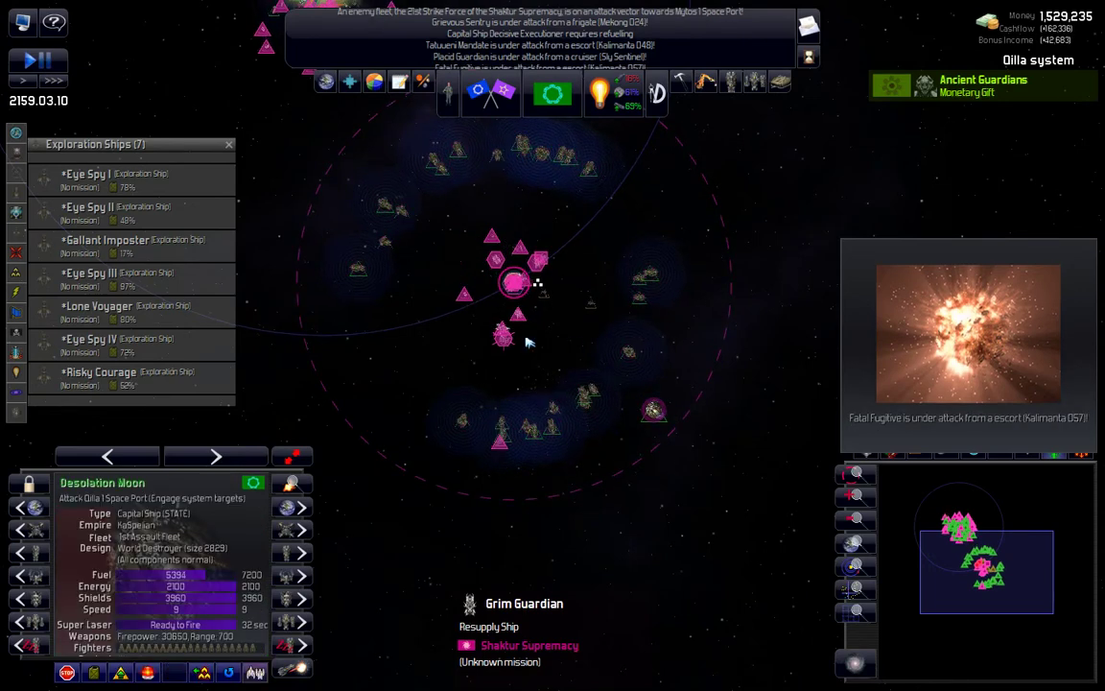
scroll(539, 281, up, 5)
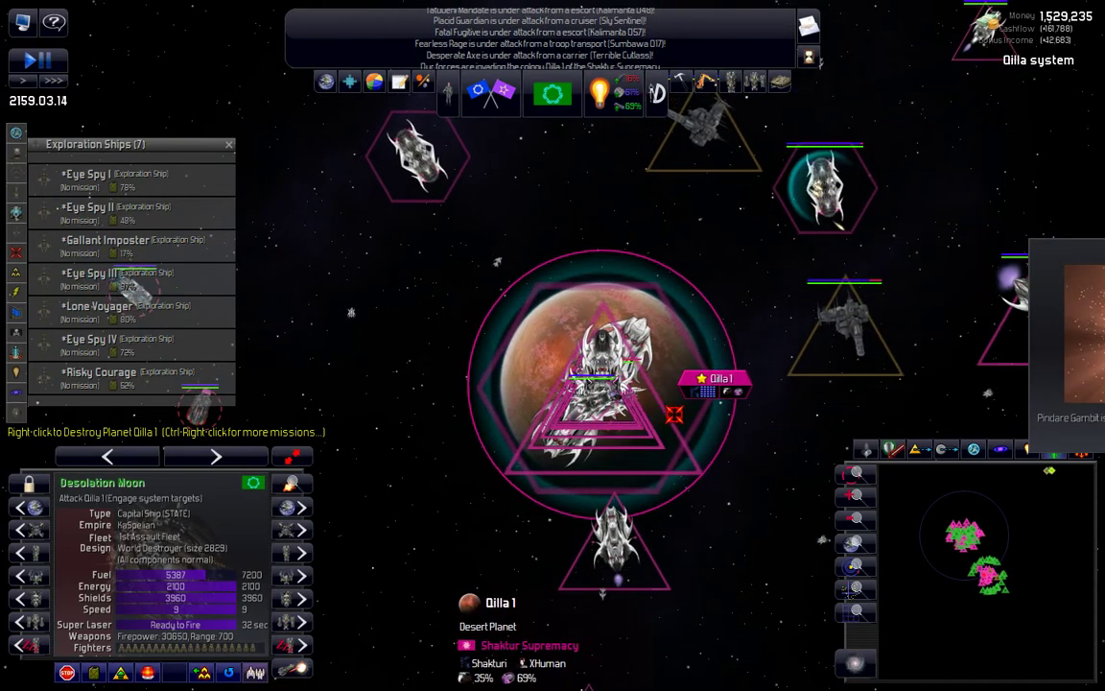
scroll(687, 431, down, 4)
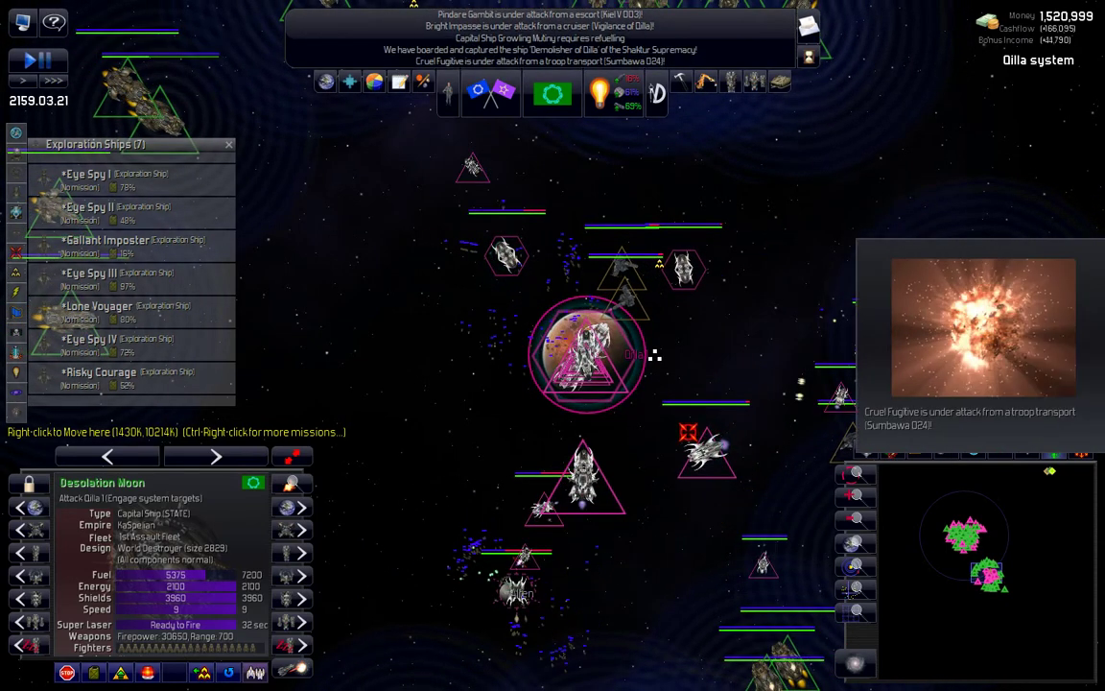
scroll(636, 430, down, 1)
scroll(619, 352, down, 1)
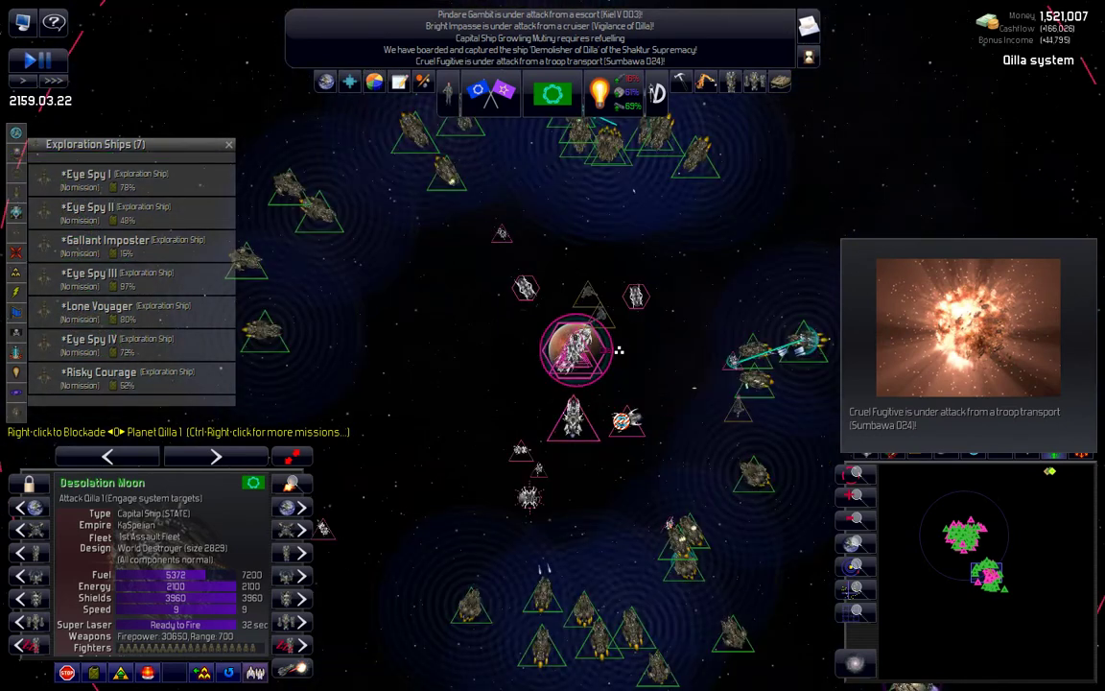
scroll(619, 352, down, 1)
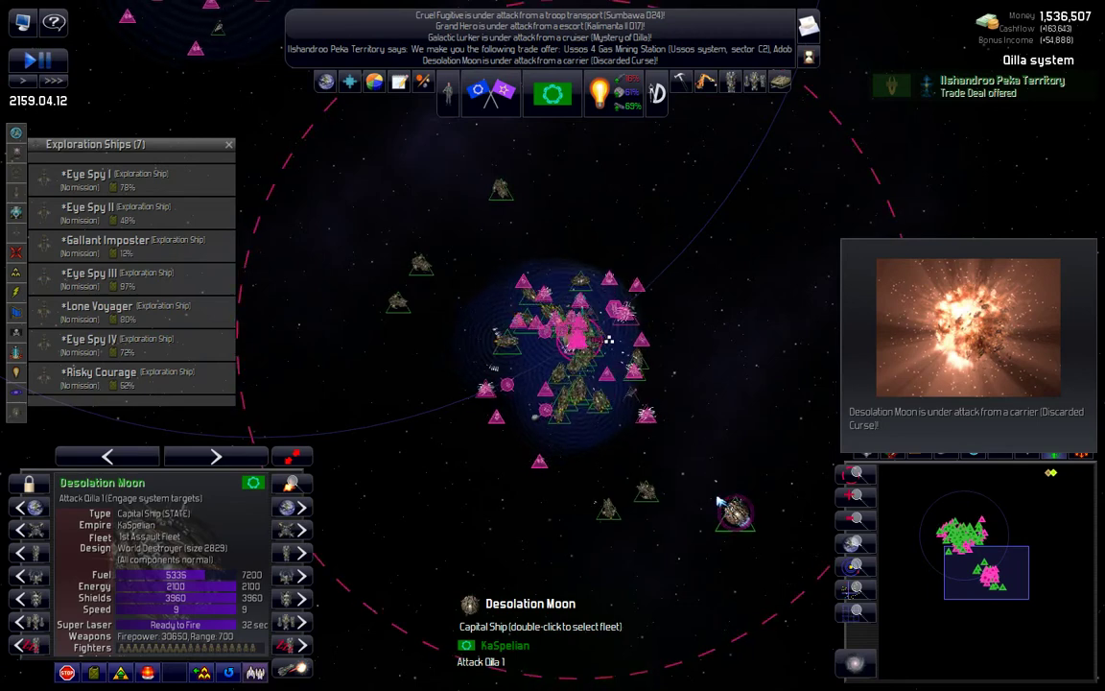
Step: Cycle through the 4th Assault, Guardian and 1st Assault fleets, then pause the battle
double_click(734, 514)
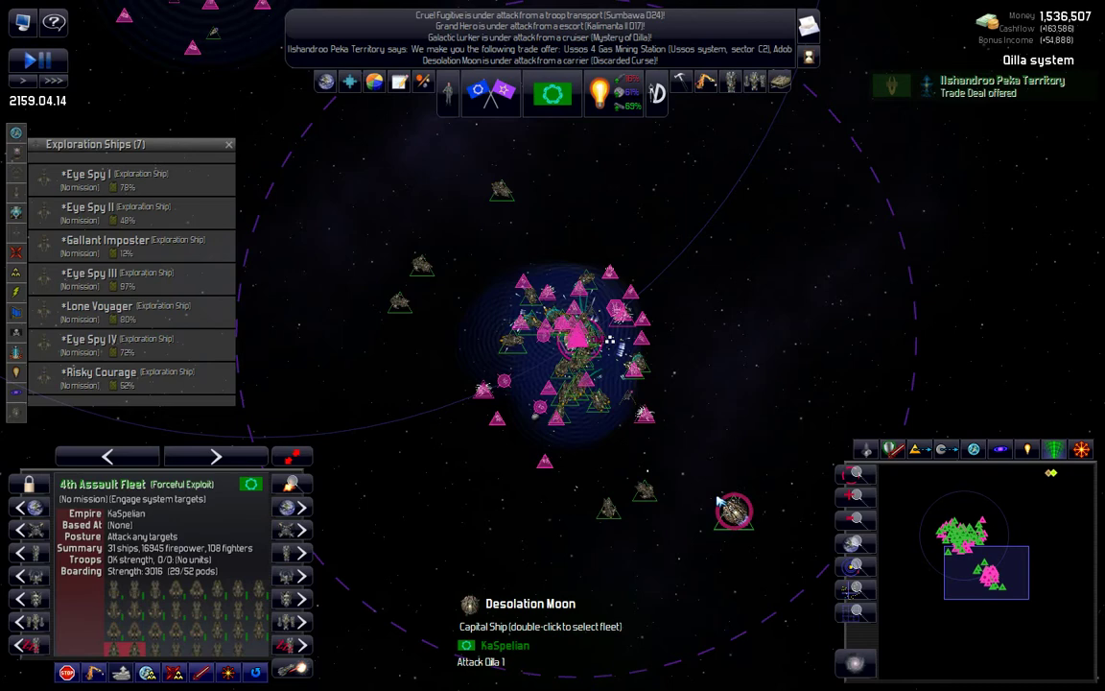
click(720, 502)
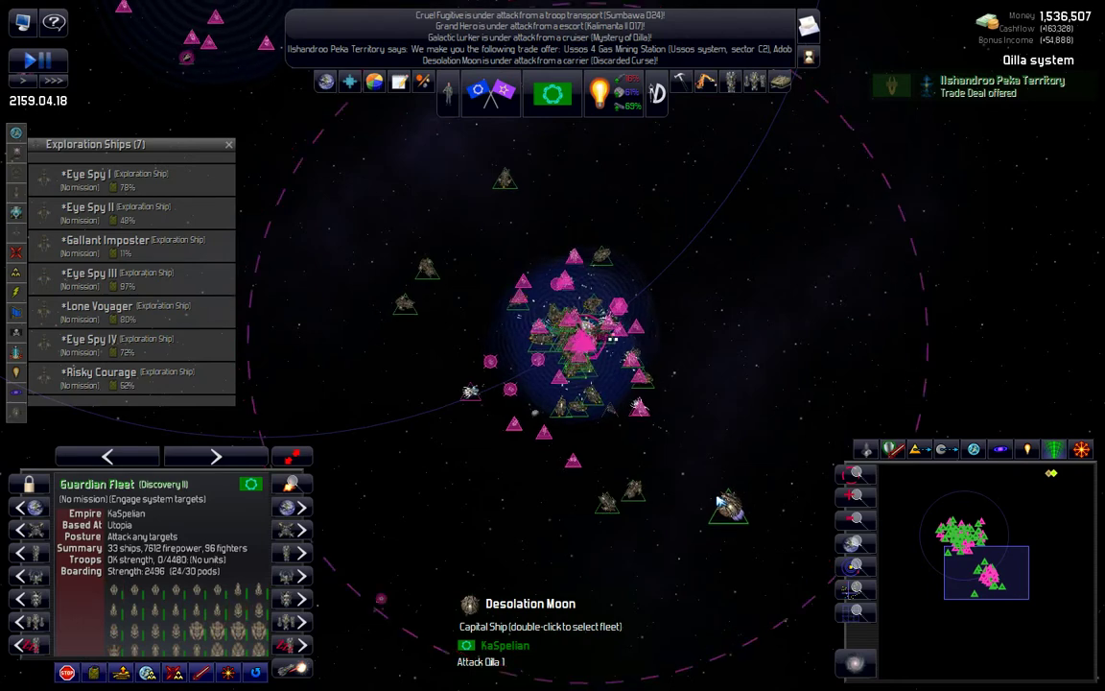
click(720, 502)
double_click(724, 504)
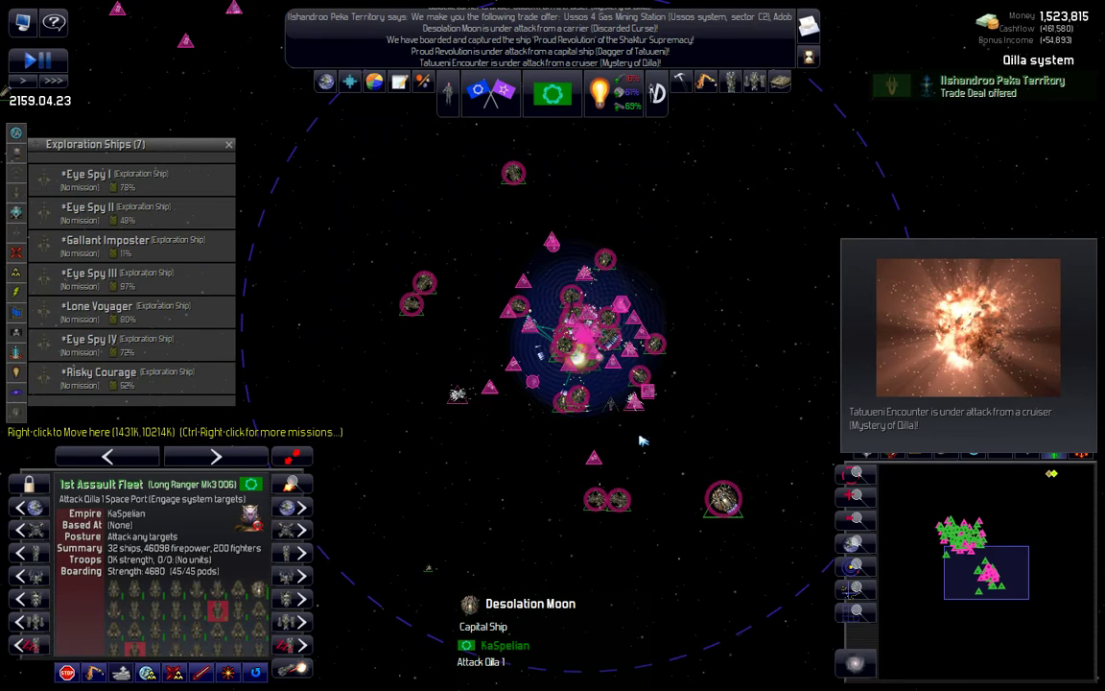
key(space)
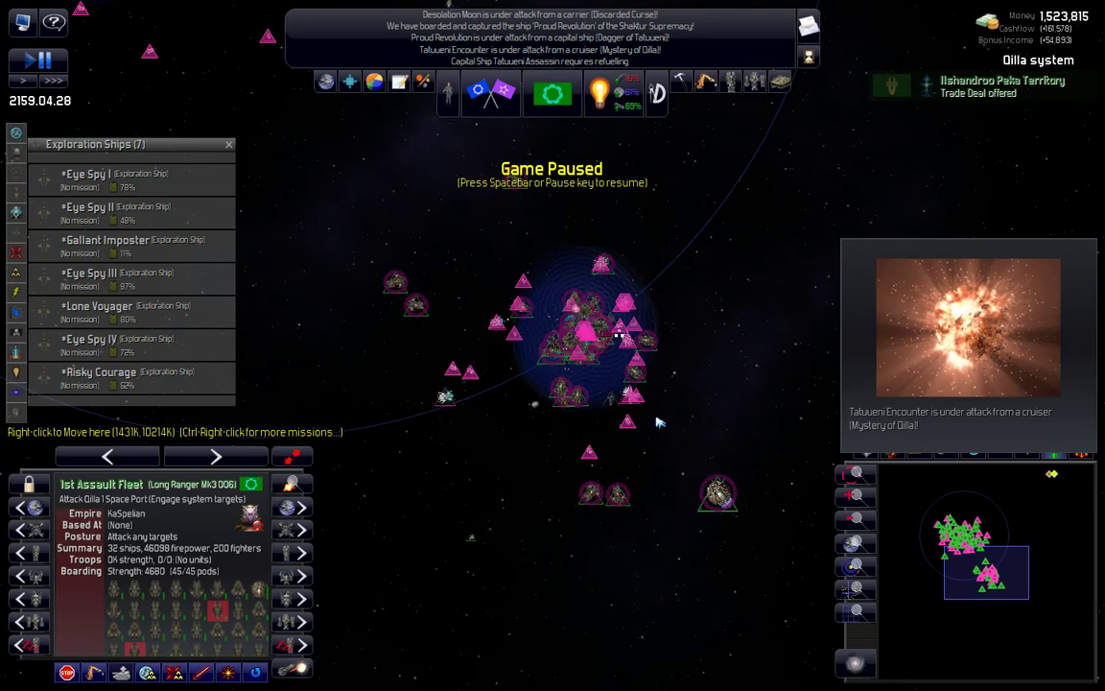
Step: In the game Options, untick every Scrolling Messages category from requests to refuelling
key(Escape)
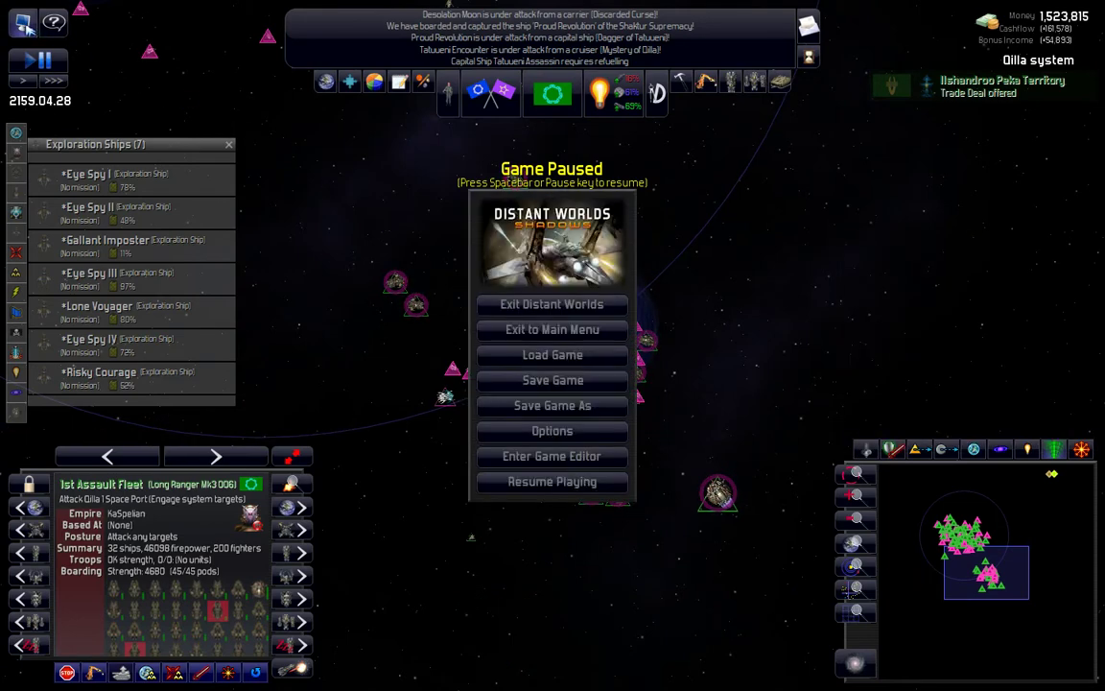
click(551, 431)
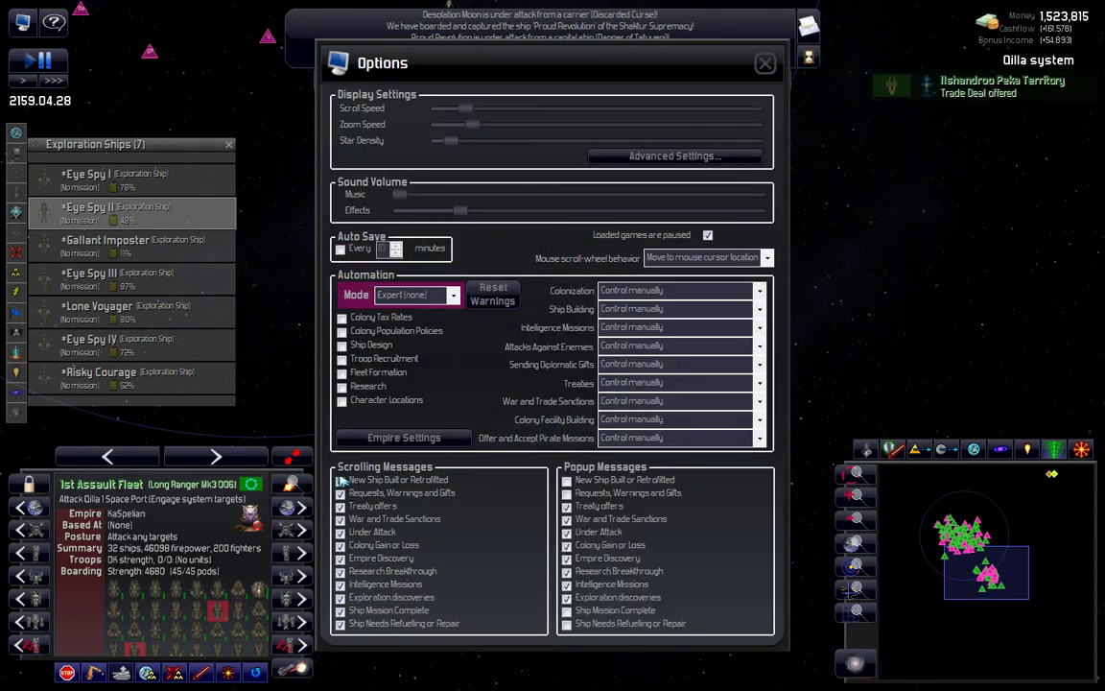
click(341, 493)
click(341, 518)
click(340, 532)
click(340, 557)
click(340, 583)
click(341, 610)
click(341, 623)
Step: Turn off popups for research, discoveries, attacks and treaty offers, then close Options
click(566, 571)
click(566, 558)
click(566, 532)
click(566, 518)
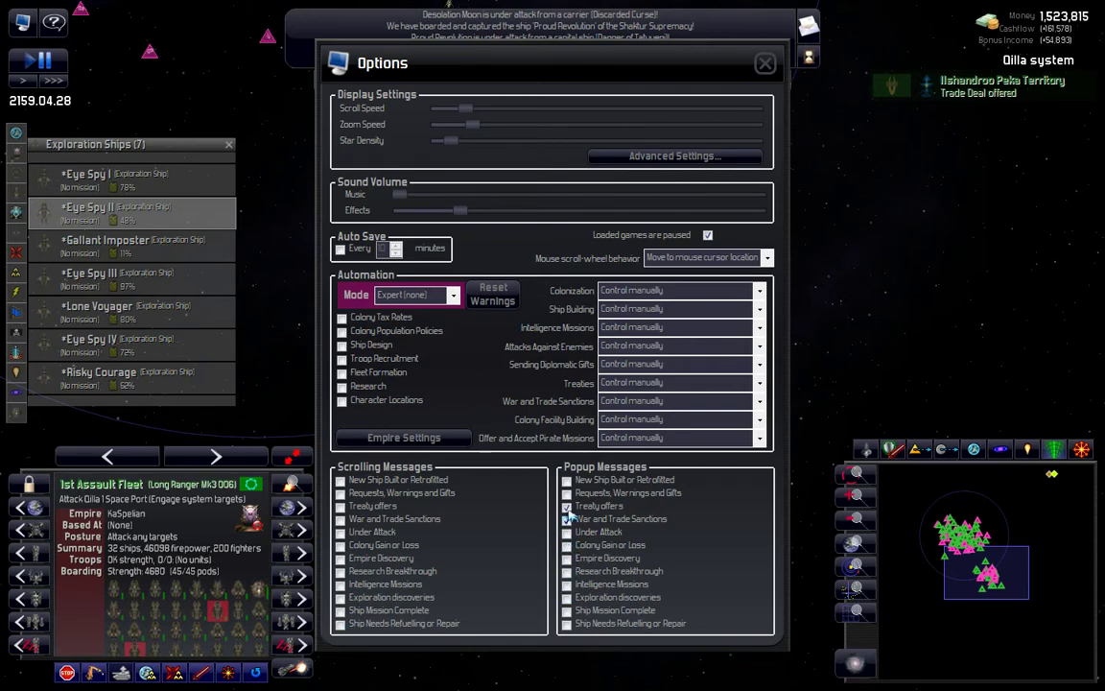
click(765, 63)
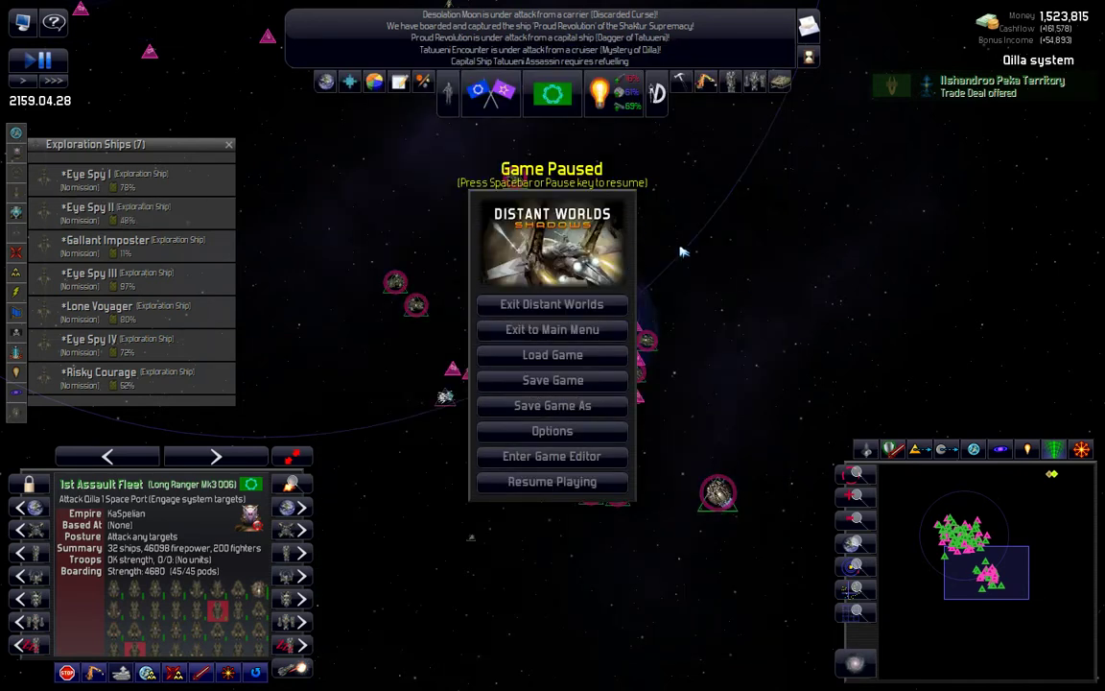
Step: Resume play, unpause, and cycle through the three fleets and Desolation Moon during the battle
click(552, 481)
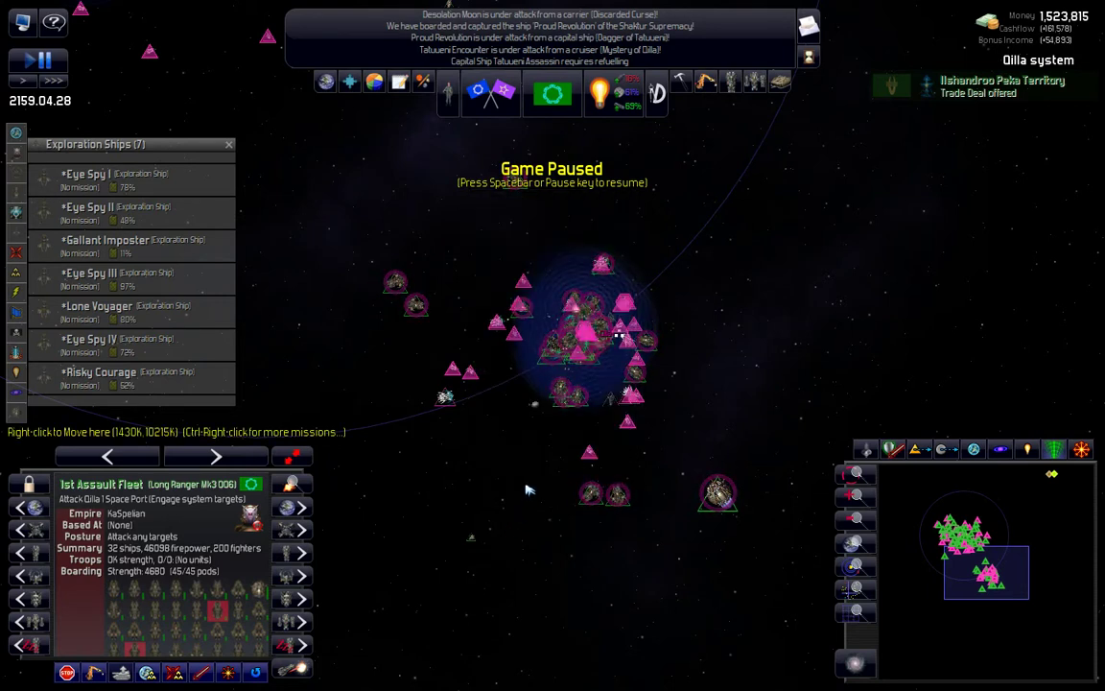
key(space)
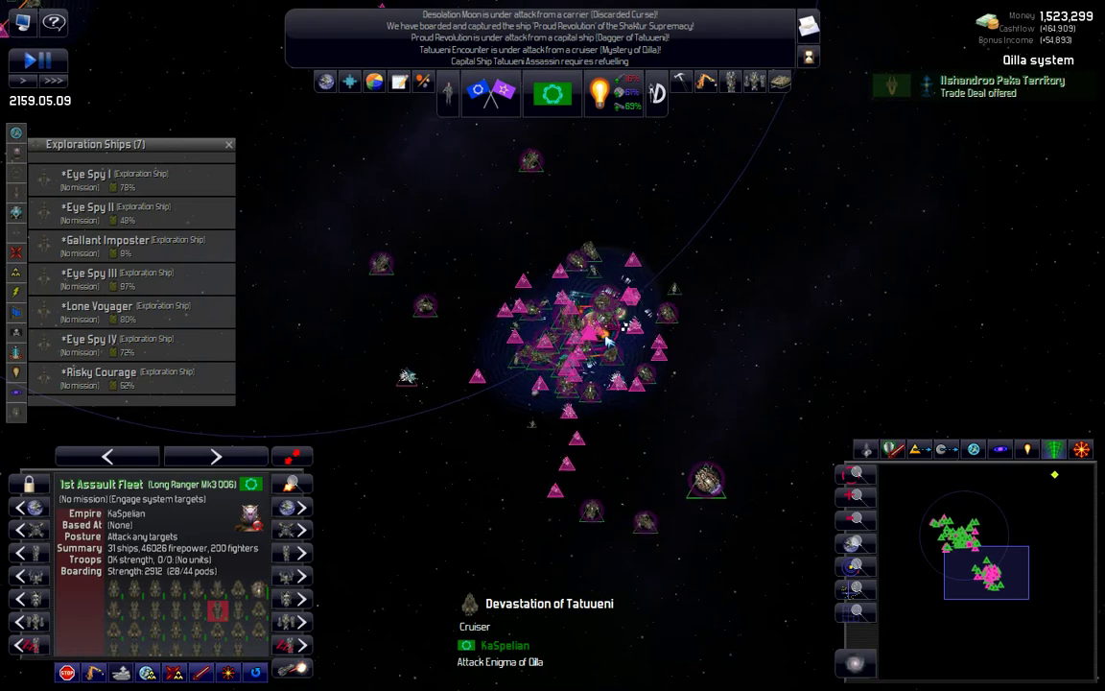
scroll(607, 339, up, 2)
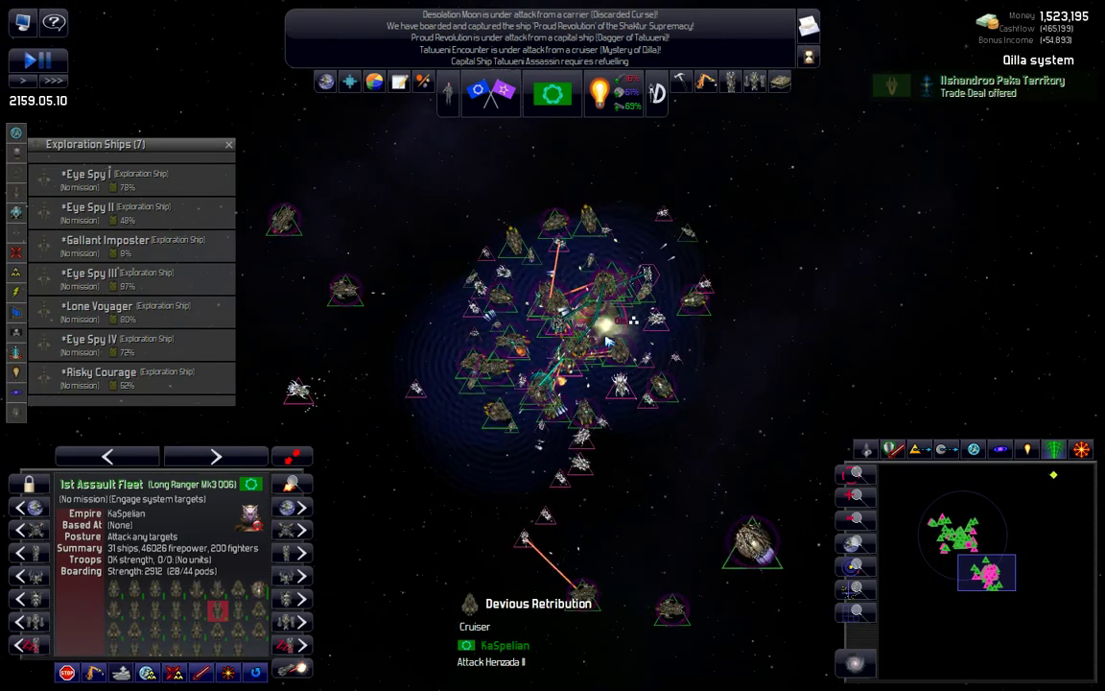
click(606, 339)
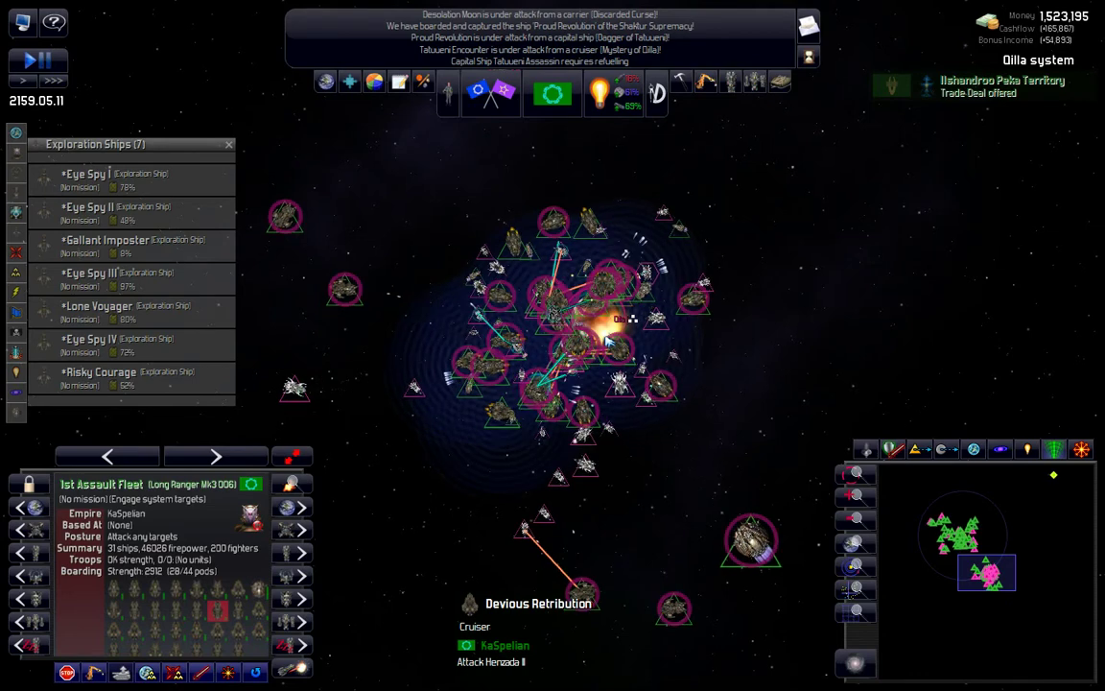
click(606, 339)
click(606, 339)
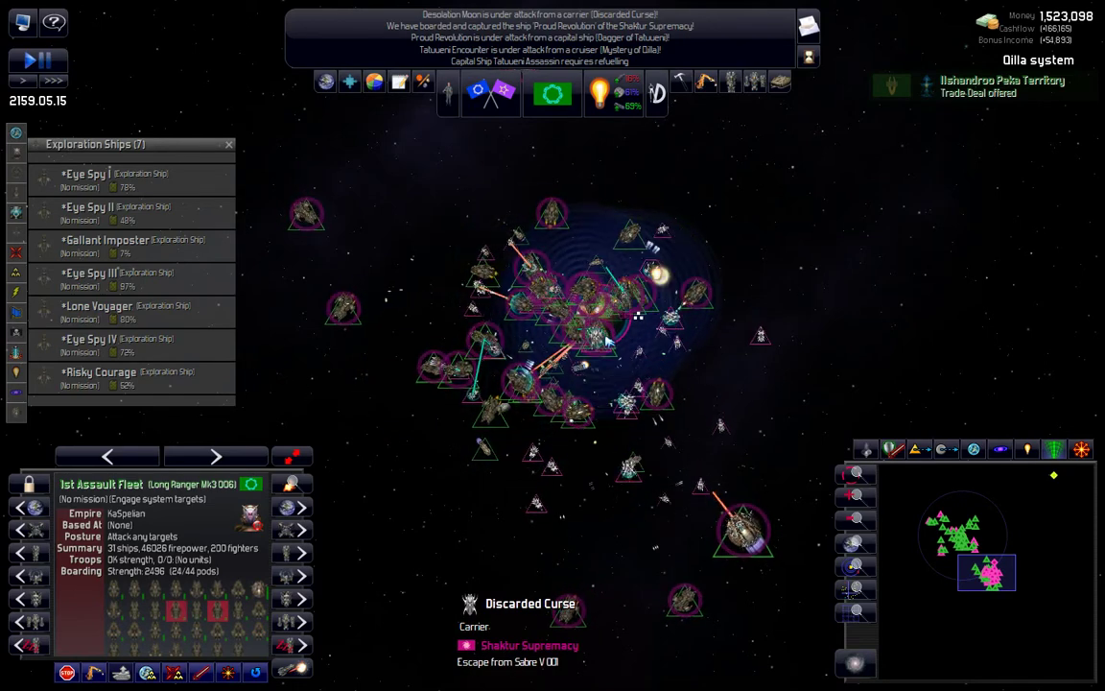
click(734, 526)
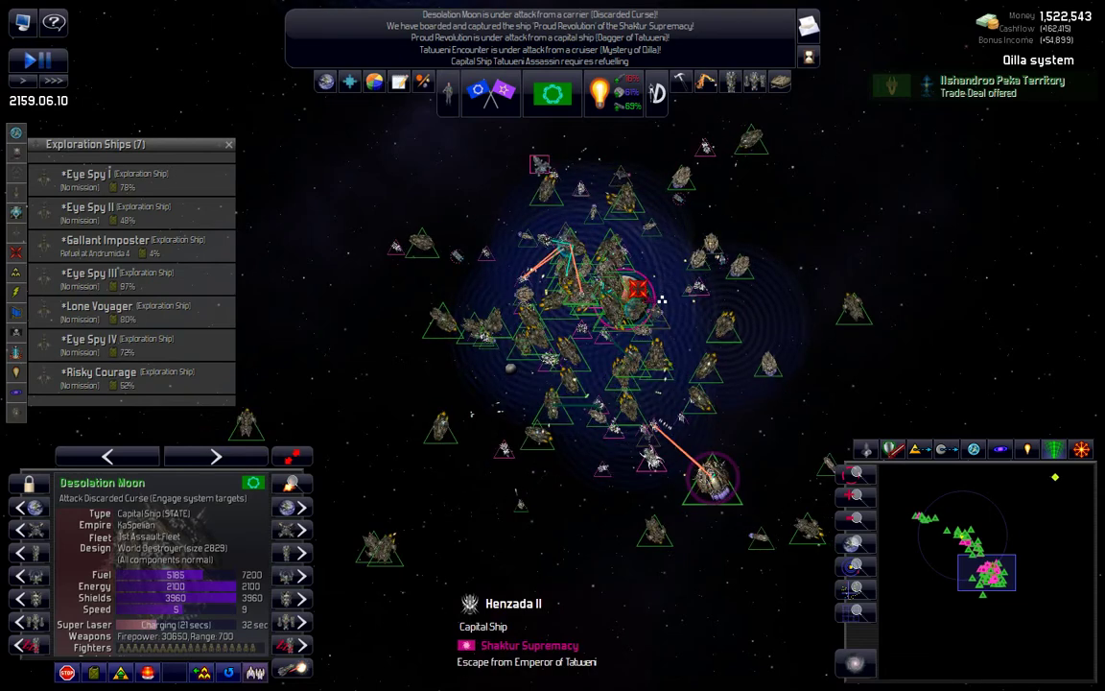
scroll(638, 296, up, 5)
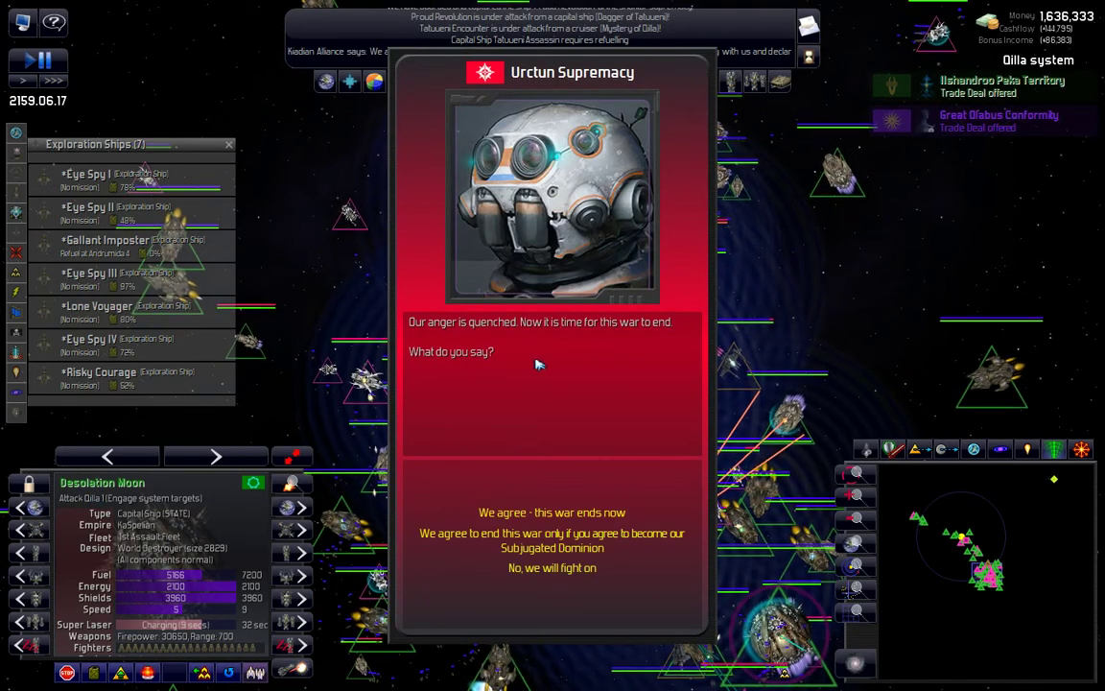
Step: Answer the Urctun Supremacy with "We agree - this war ends now" and say Goodbye
click(549, 513)
click(551, 551)
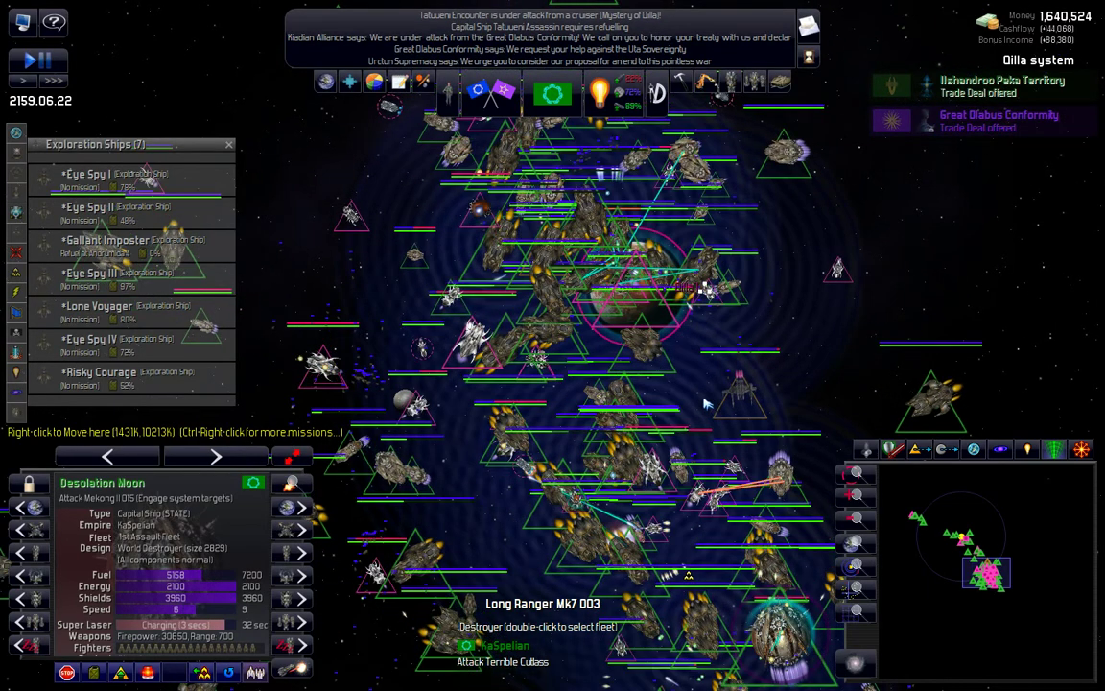
scroll(705, 403, down, 3)
scroll(706, 403, down, 2)
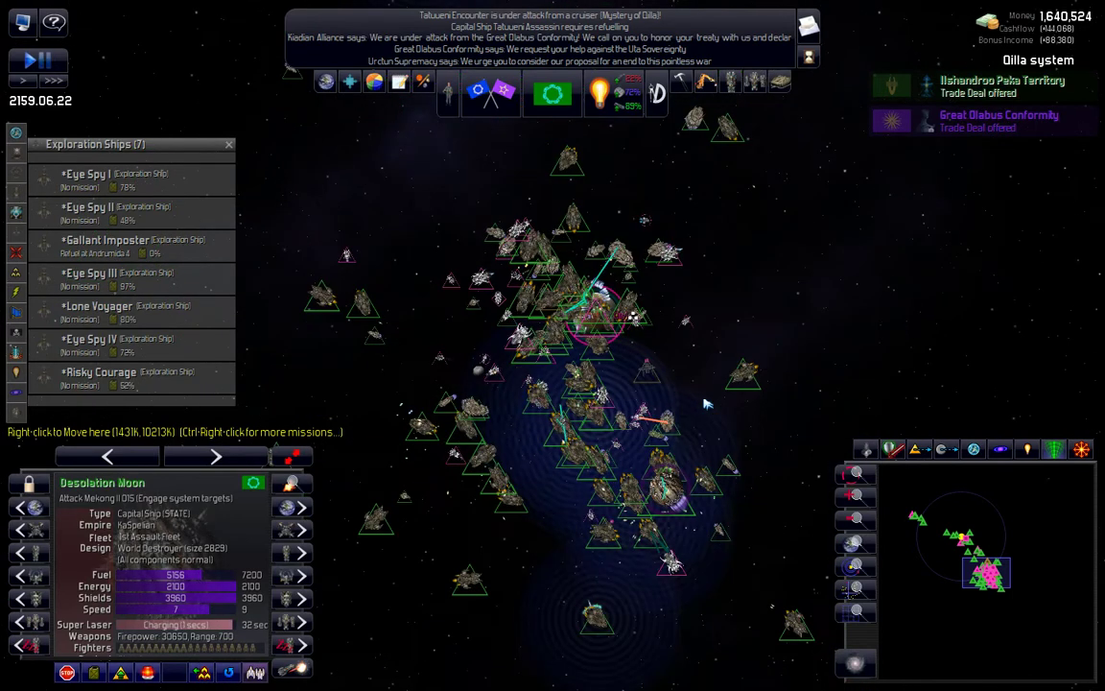
scroll(705, 403, down, 3)
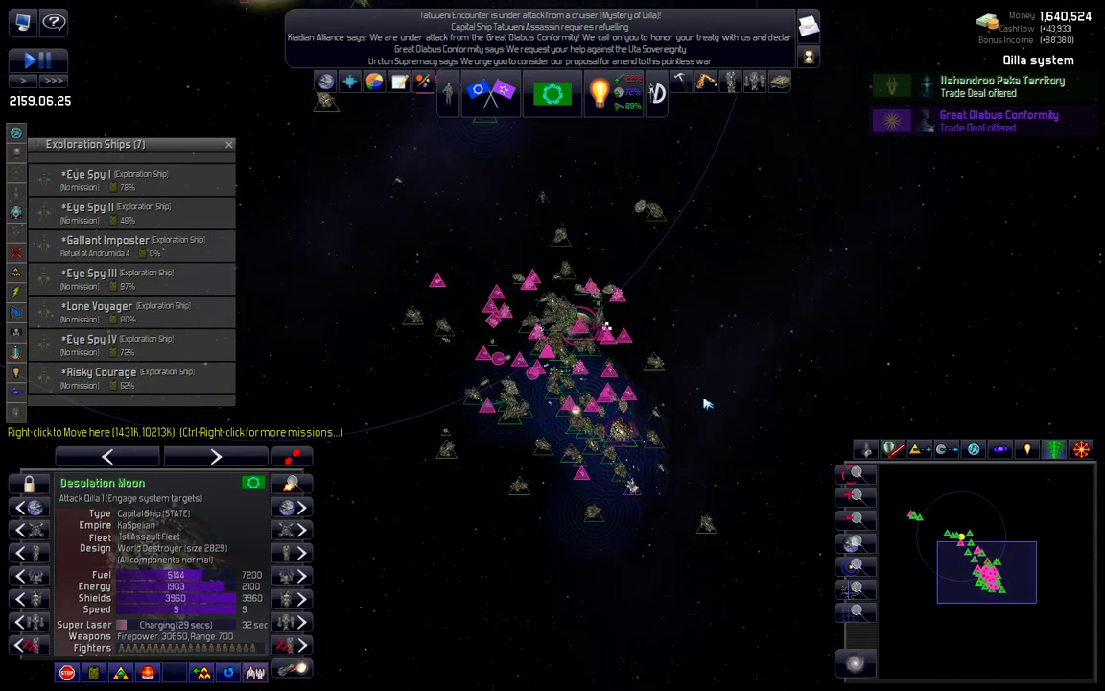
Step: Select the Desolation Moon capital ship and order it to attack planet Qilla 1
key(f)
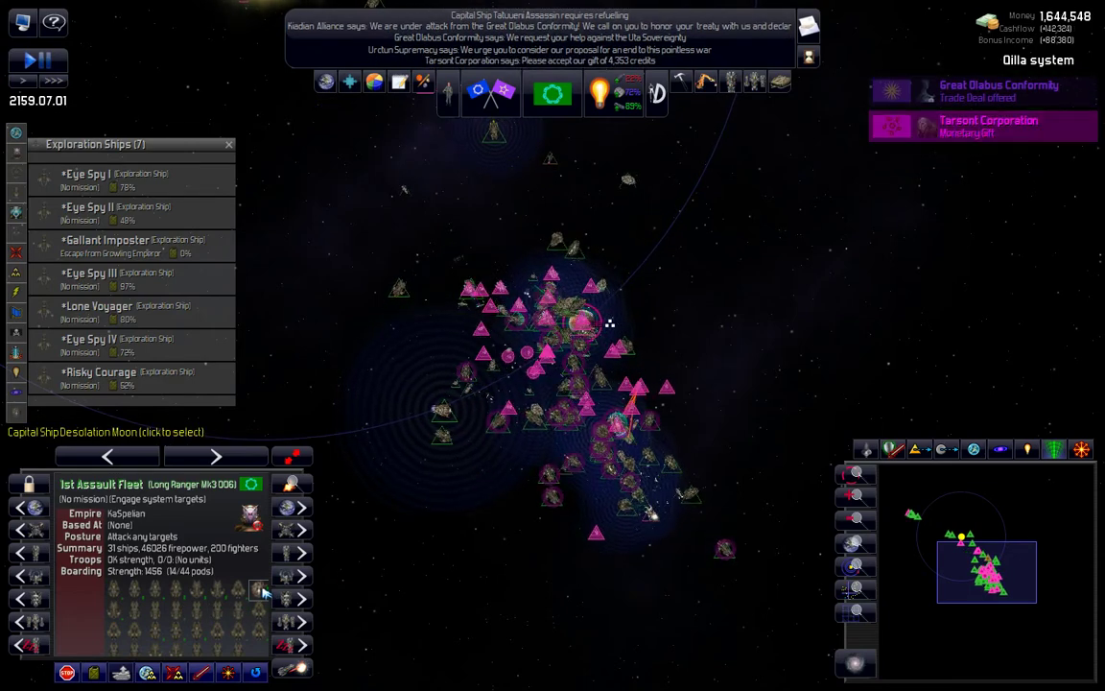
click(259, 591)
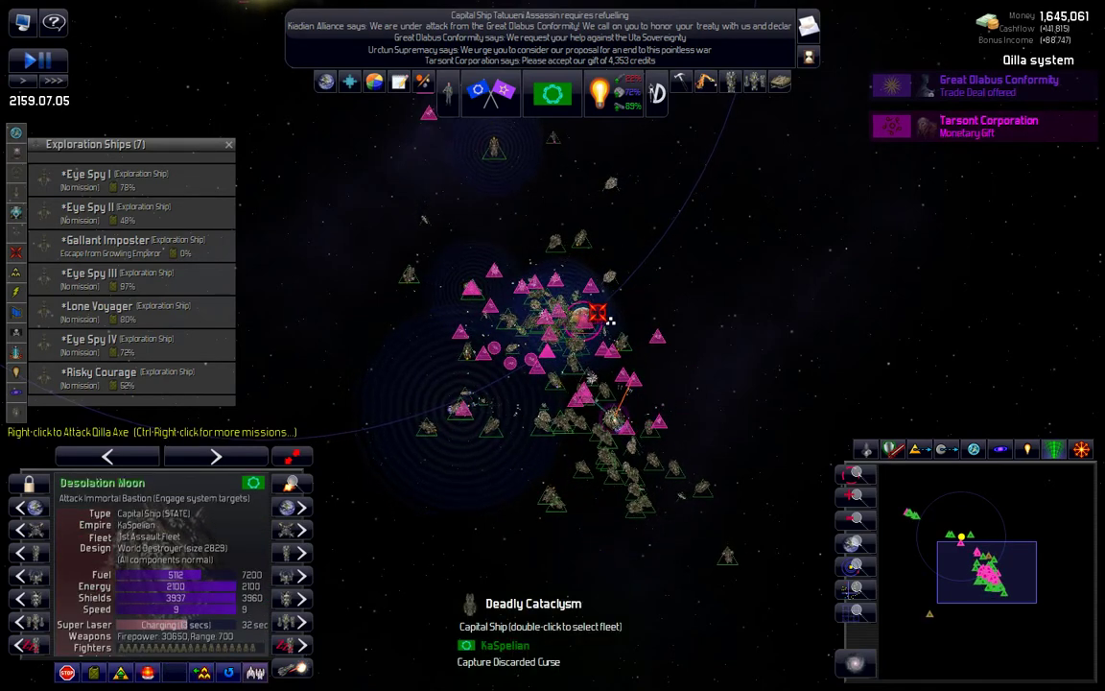
scroll(610, 319, up, 3)
scroll(615, 333, up, 3)
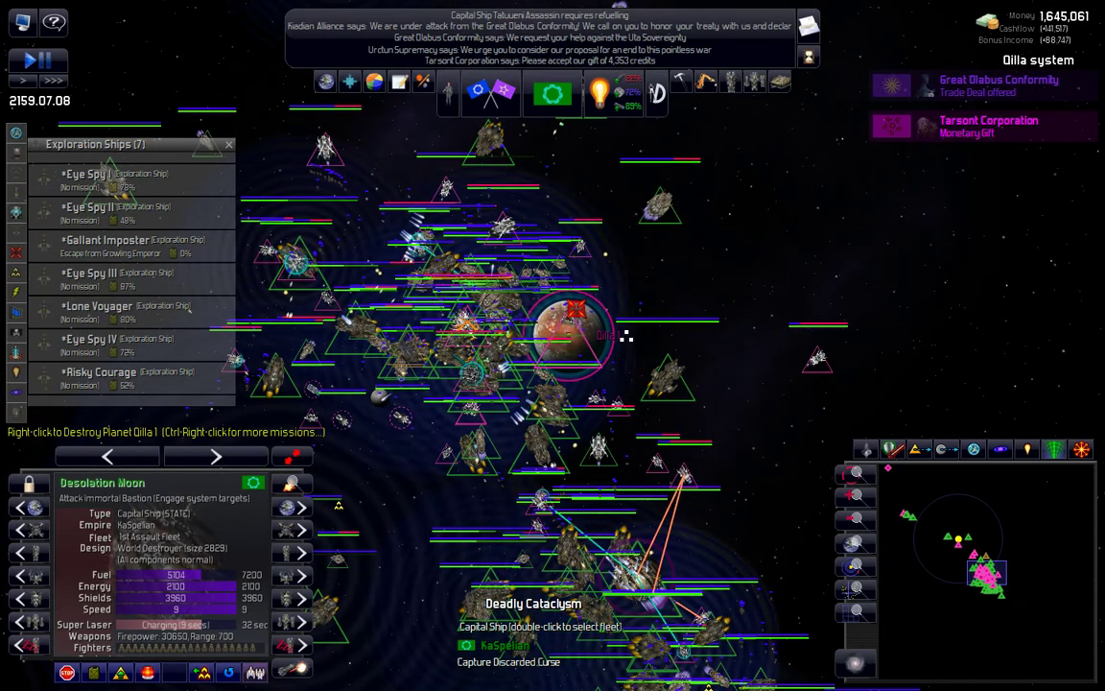
right_click(625, 335)
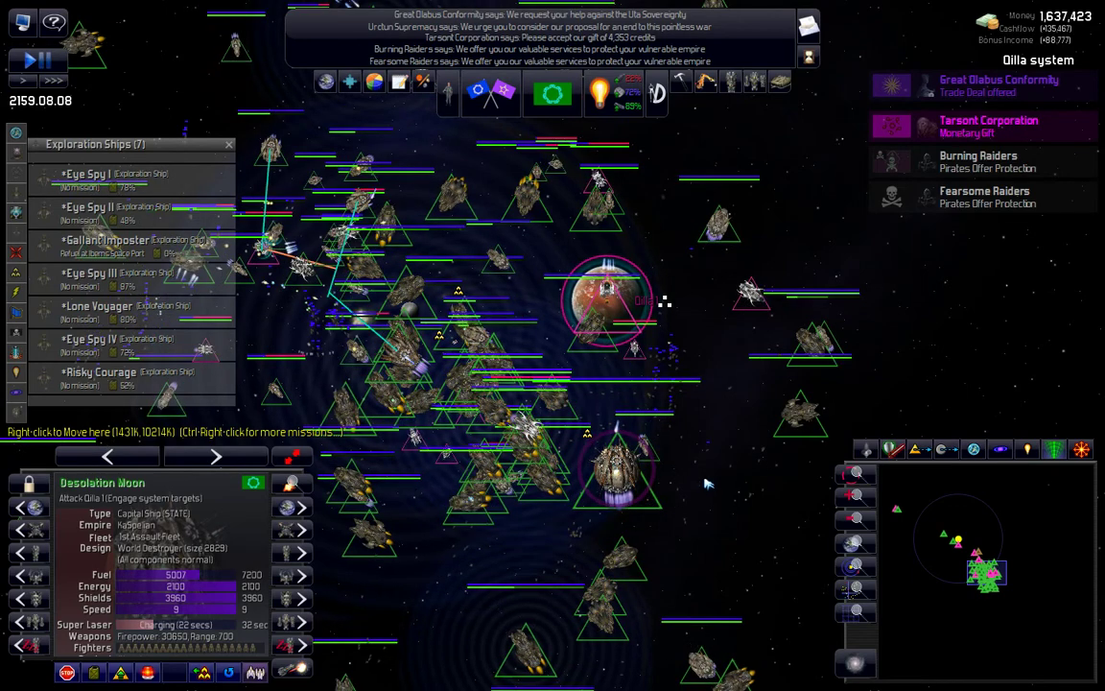
Step: Cycle through the 4th Assault and Guardian fleets and Desolation Moon, then pause
key(f)
key(f)
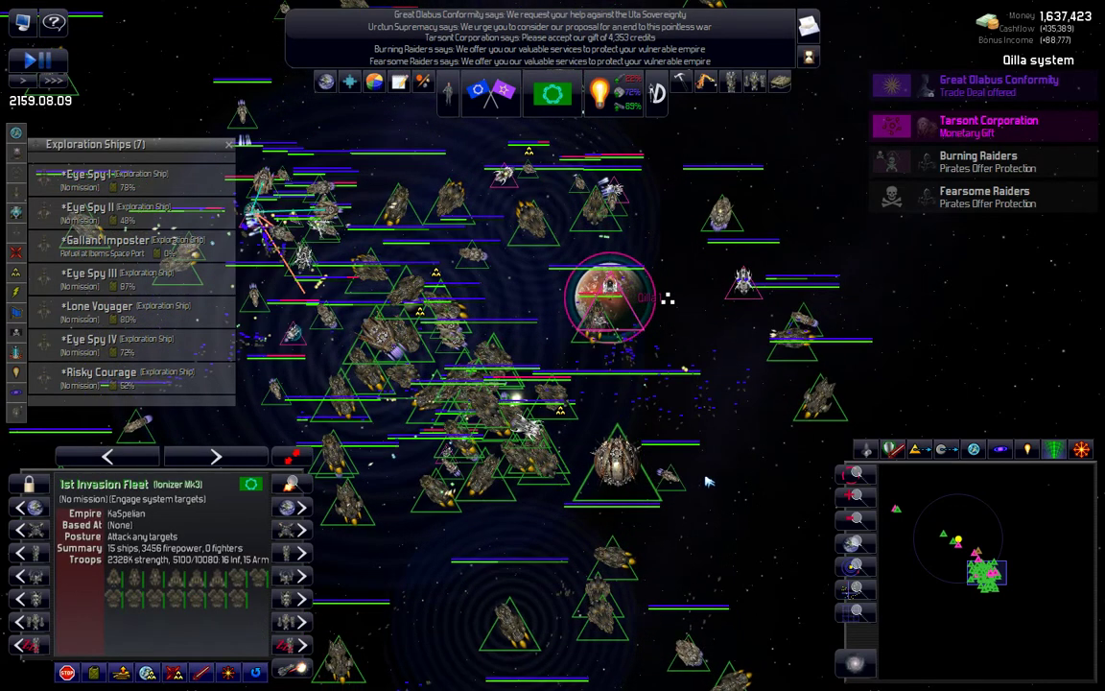
key(f)
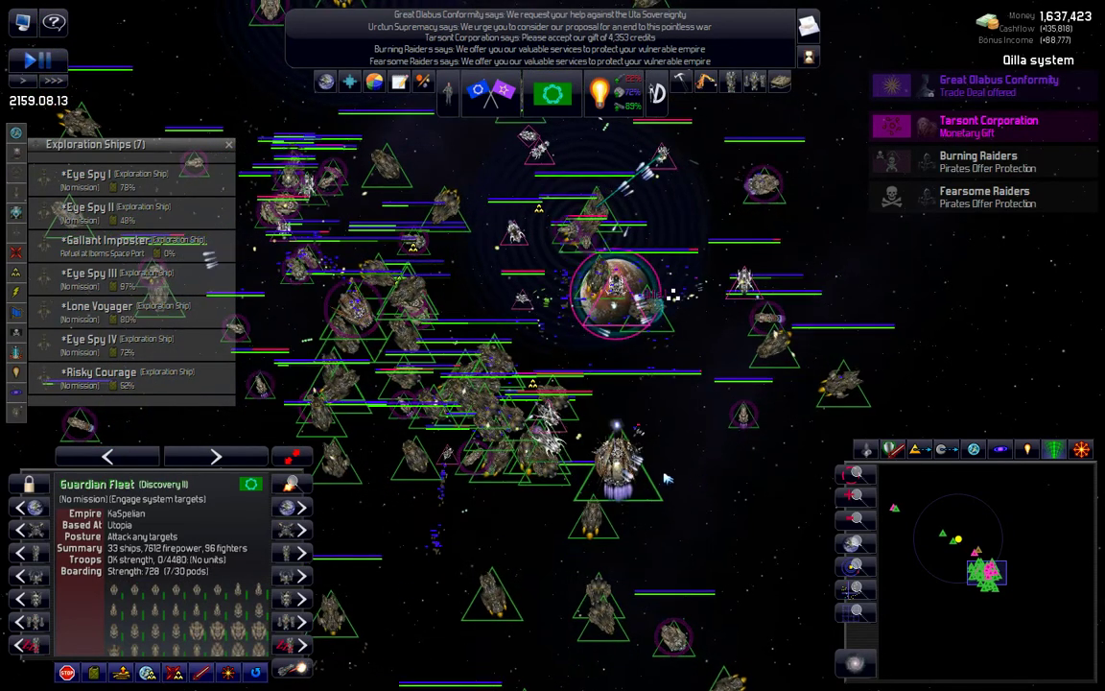
click(619, 460)
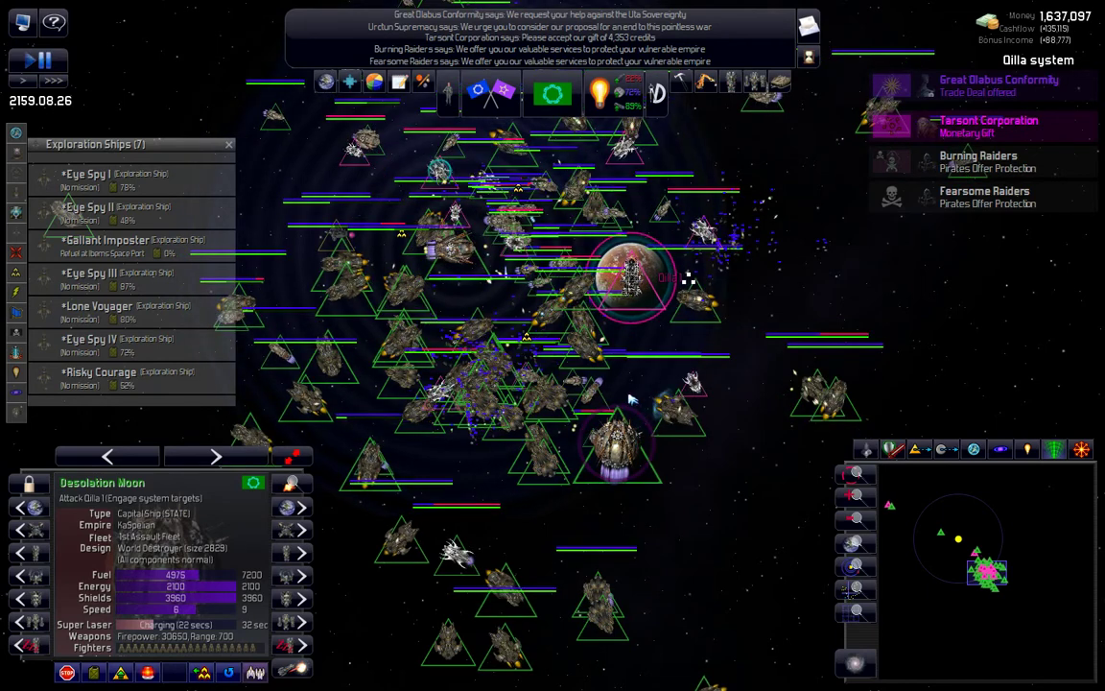
key(space)
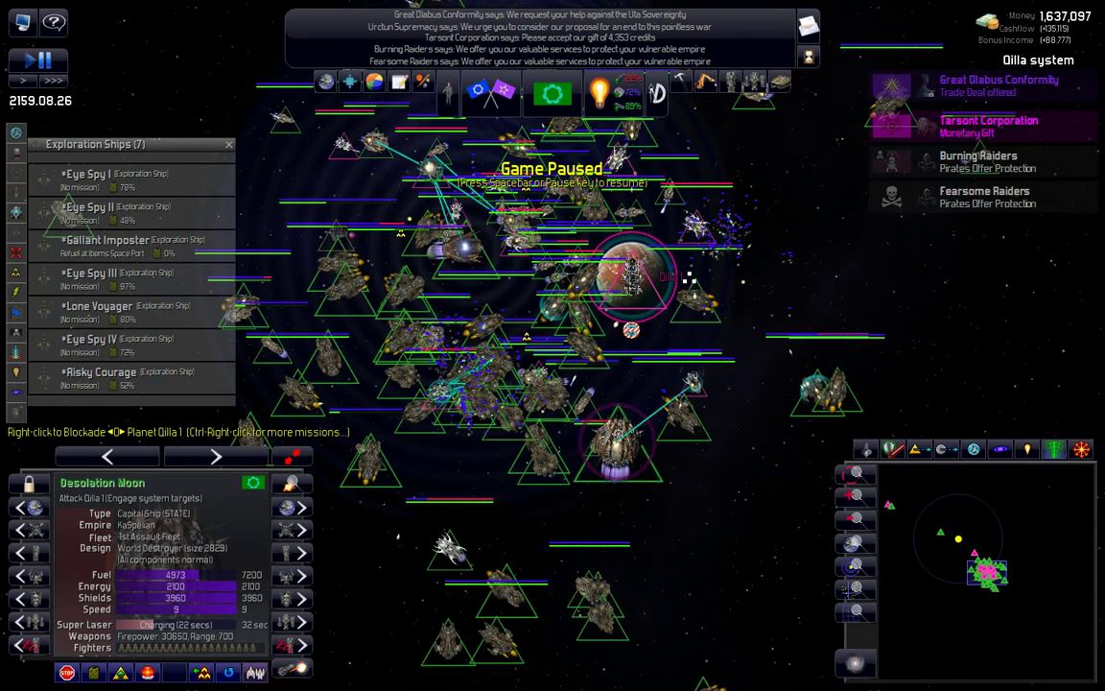
Step: Order the Desolation Moon flagship to attack planet Qilla 1 and unpause the game
right_click(657, 266)
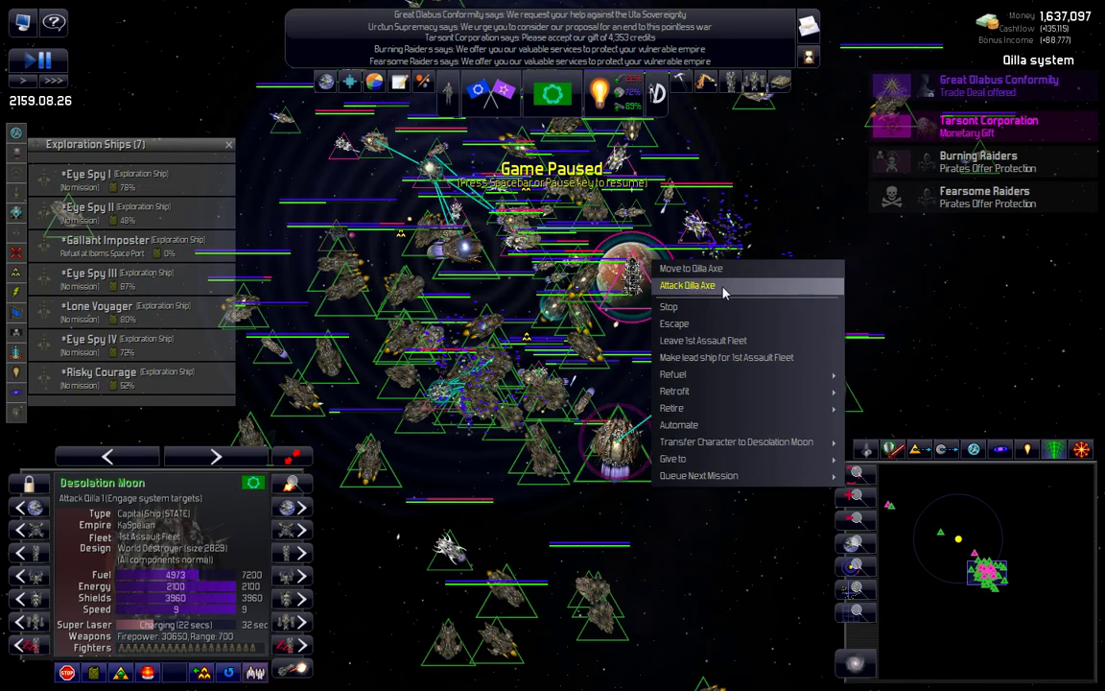
click(796, 331)
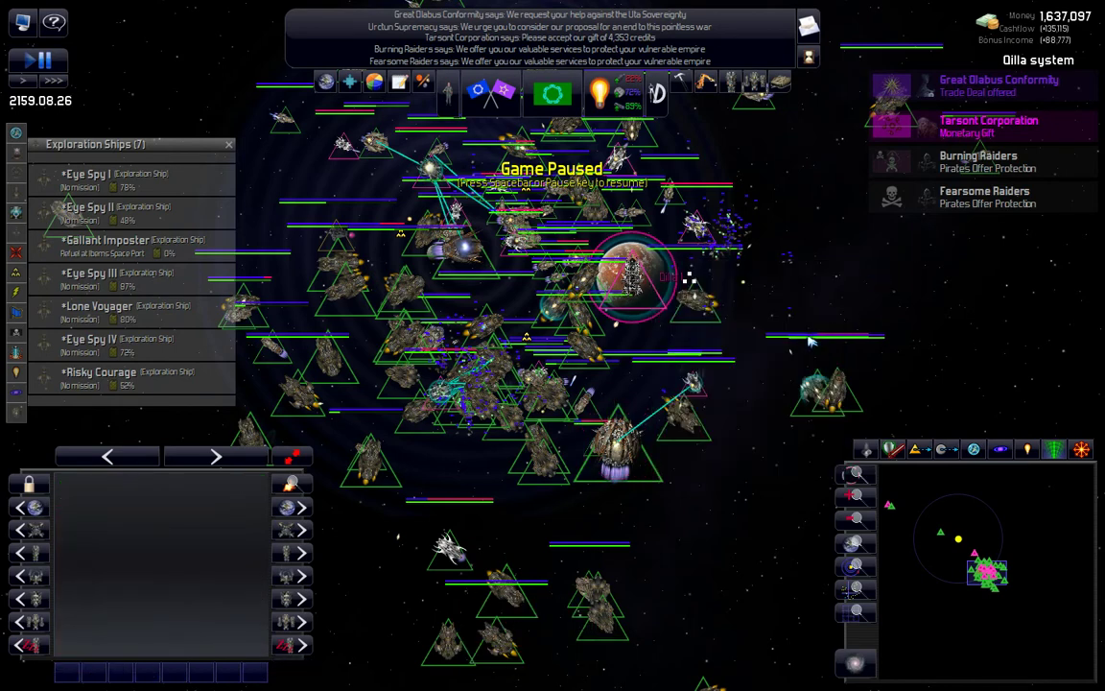
click(614, 444)
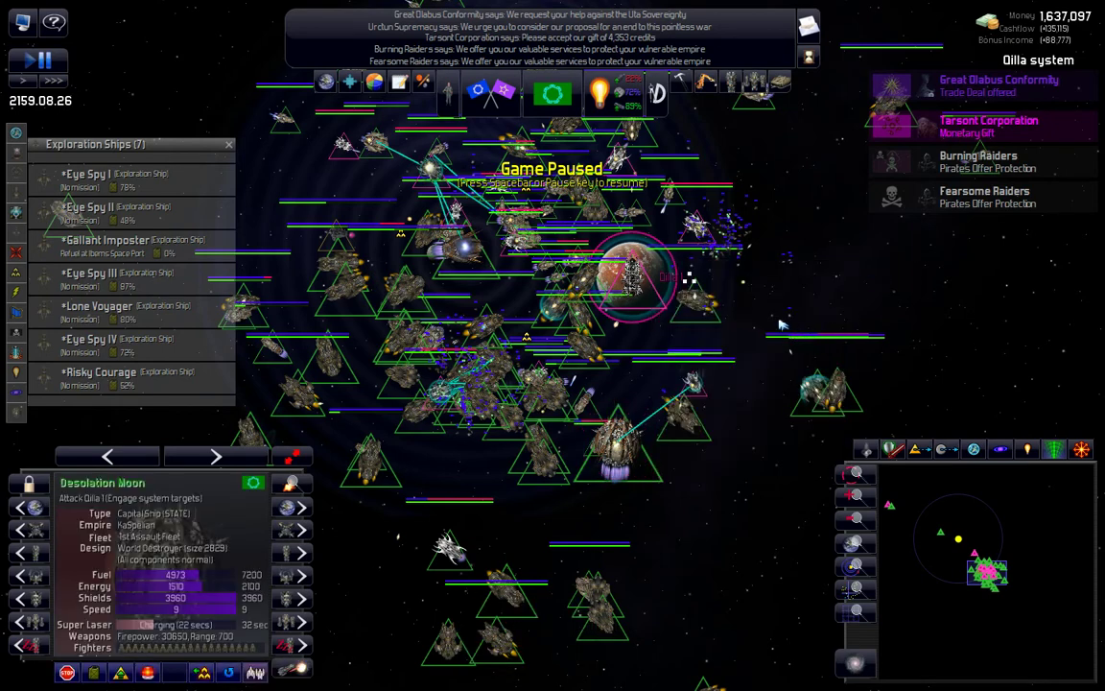
right_click(662, 261)
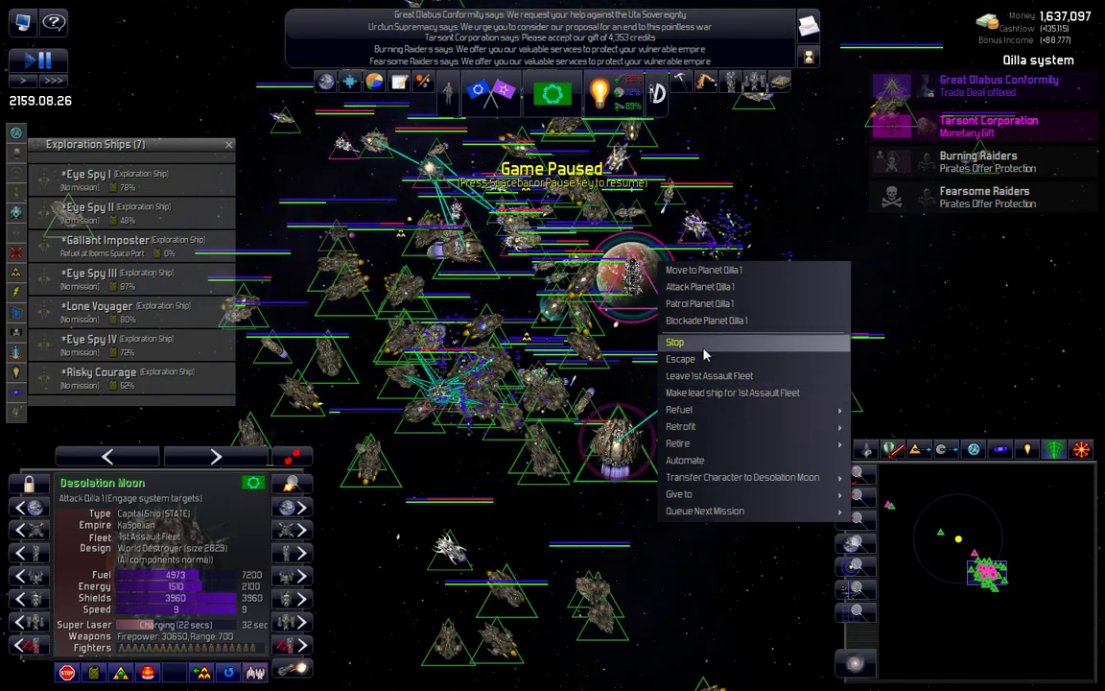
click(711, 289)
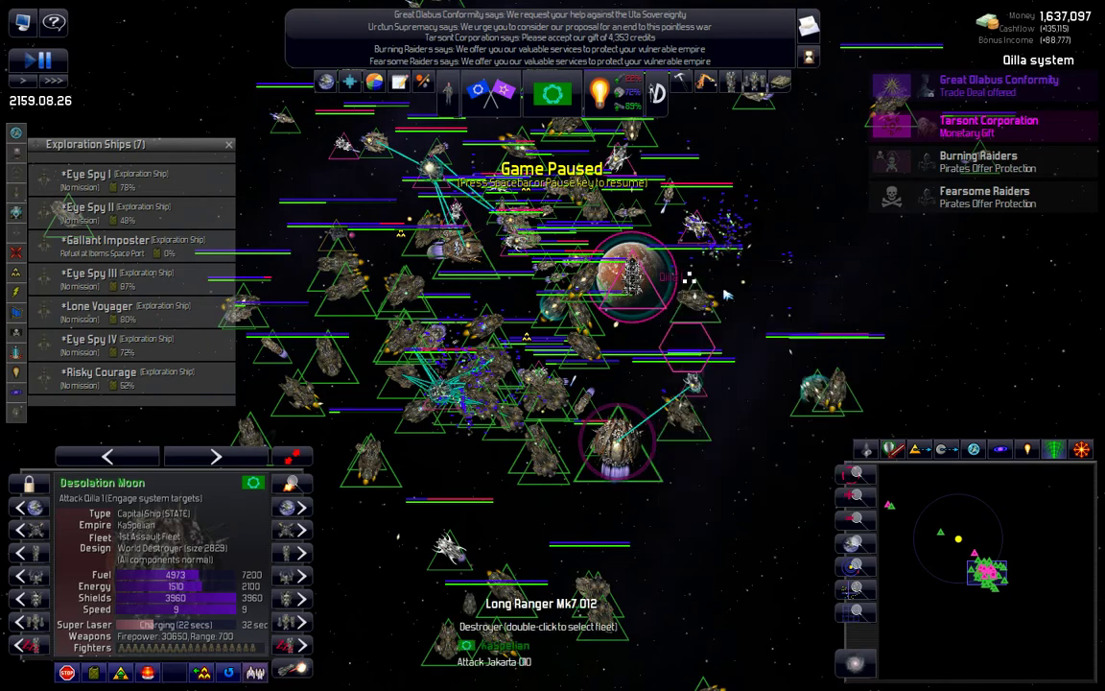
key(space)
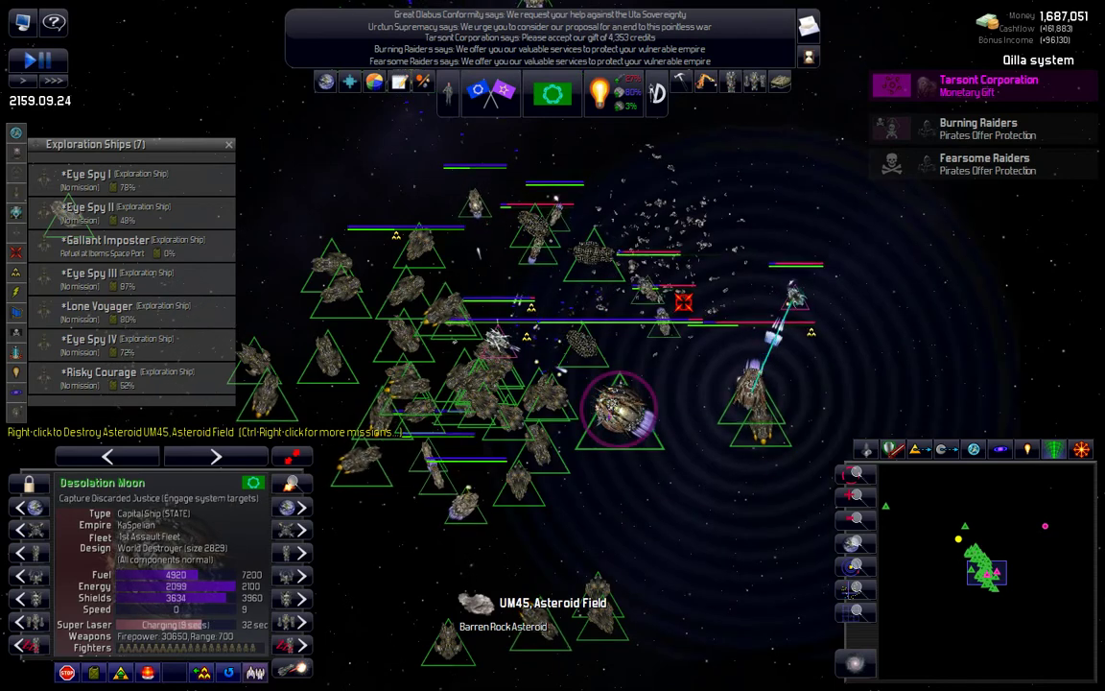
Step: Pause and pan the galaxy map across the cyan, orange, blue and magenta territories
key(space)
scroll(553, 346, down, 1)
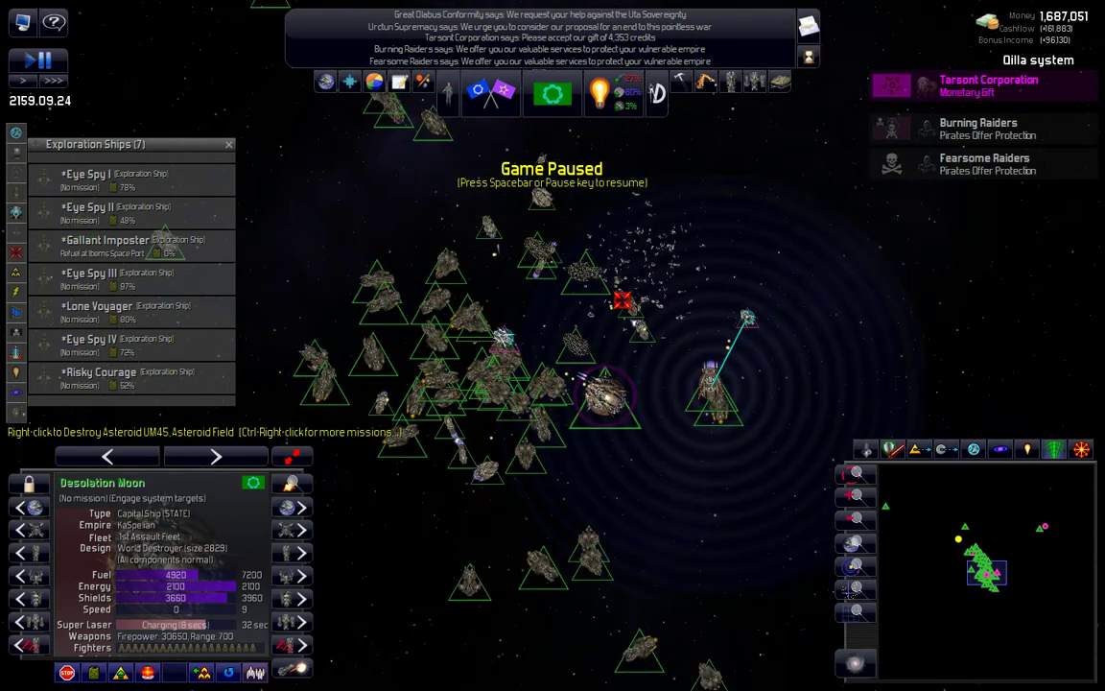
scroll(597, 300, down, 1)
scroll(597, 300, down, 1)
scroll(597, 300, down, 1)
scroll(605, 305, down, 1)
scroll(605, 305, down, 1)
scroll(604, 305, down, 1)
scroll(604, 306, down, 1)
scroll(604, 306, down, 1)
scroll(605, 305, down, 1)
scroll(605, 305, down, 1)
scroll(604, 305, down, 1)
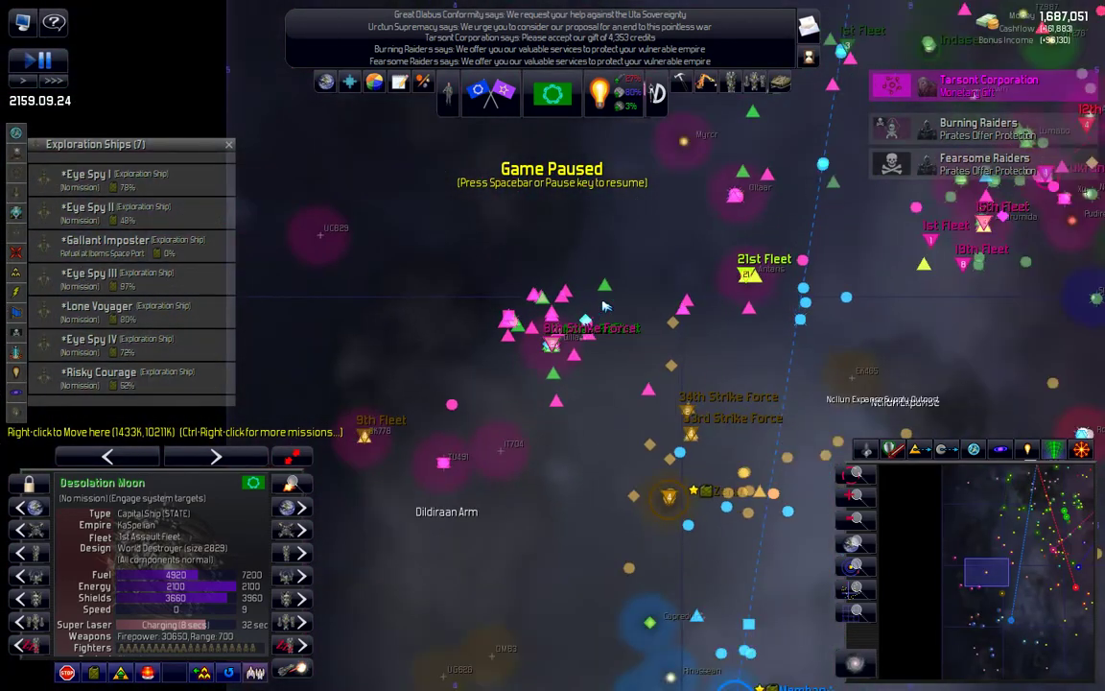
scroll(604, 305, down, 1)
mouse_move(685, 359)
mouse_down()
mouse_move(569, 403)
mouse_move(707, 363)
mouse_up()
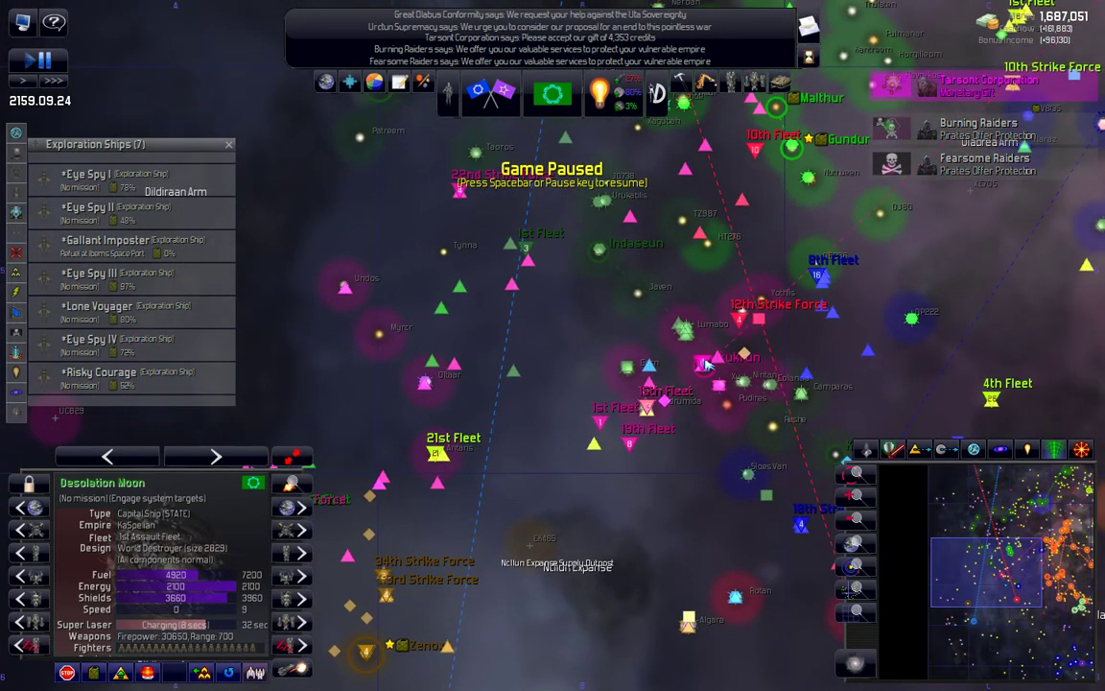
drag(707, 363, 649, 453)
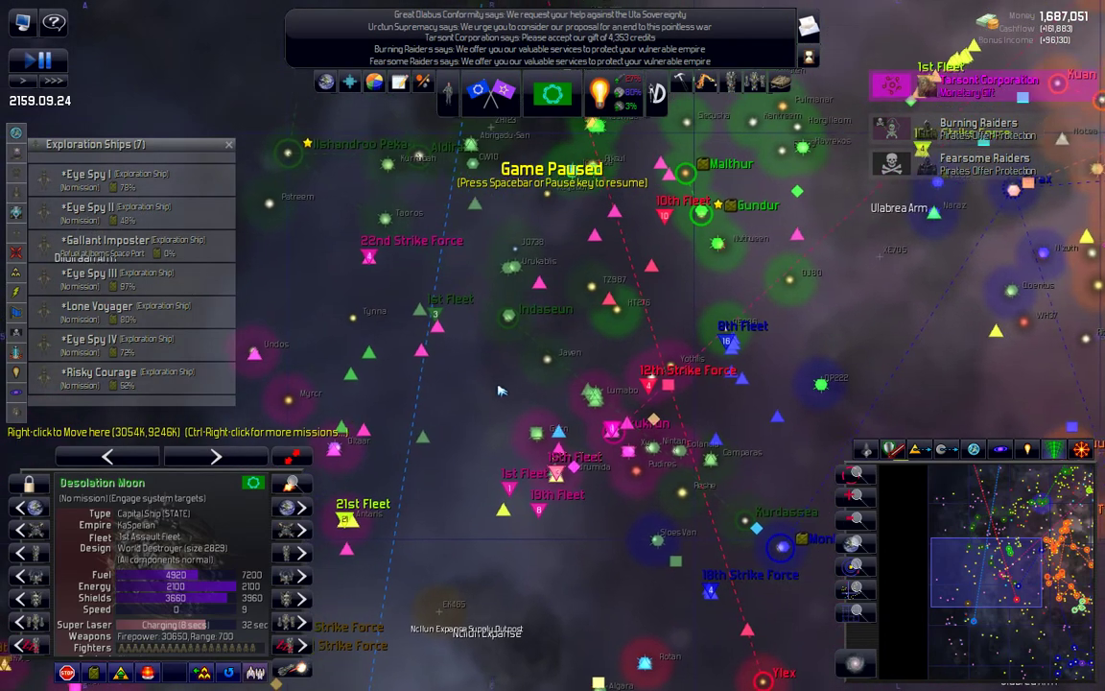
scroll(649, 453, down, 3)
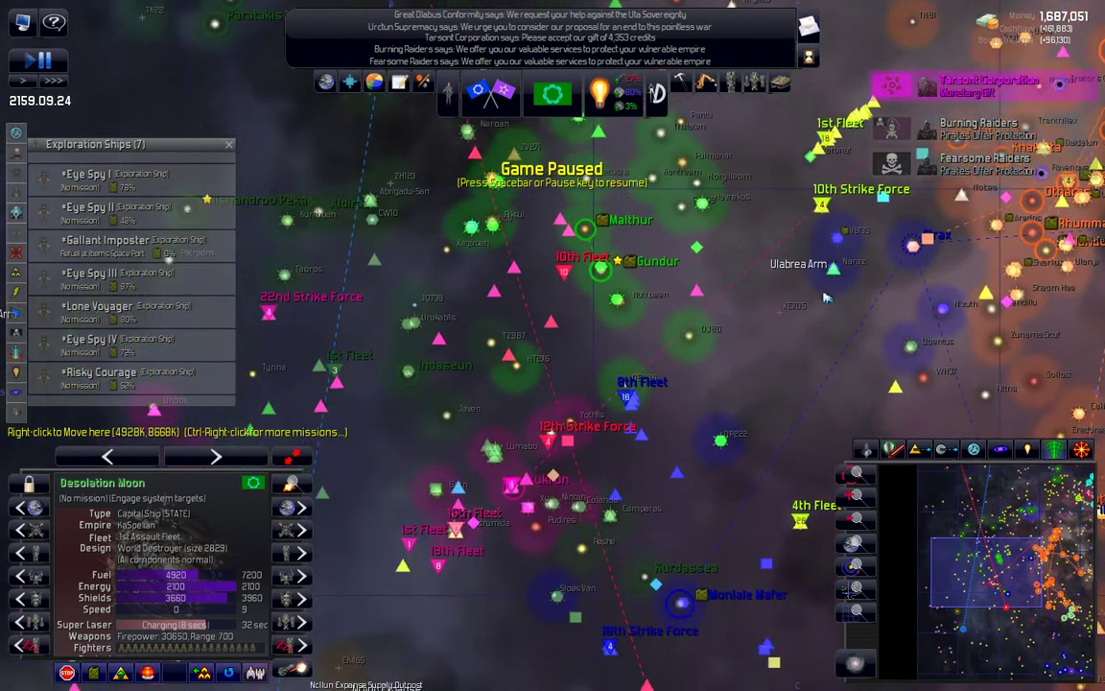
scroll(767, 336, down, 2)
scroll(842, 285, down, 1)
scroll(842, 285, down, 2)
scroll(864, 240, down, 2)
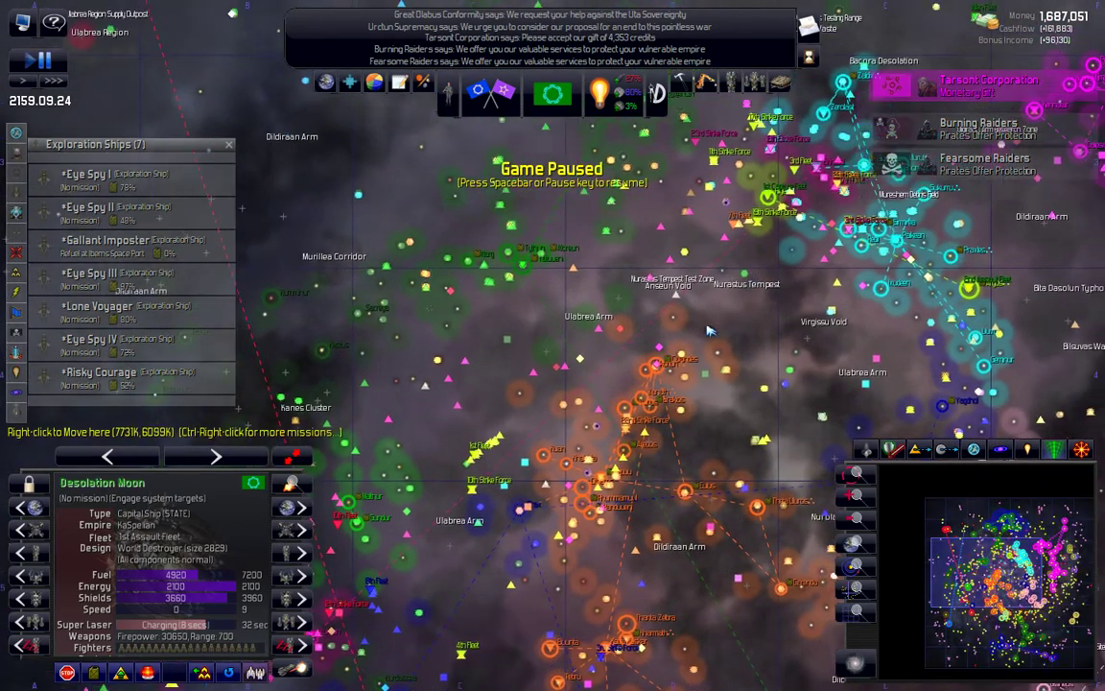
drag(875, 196, 748, 271)
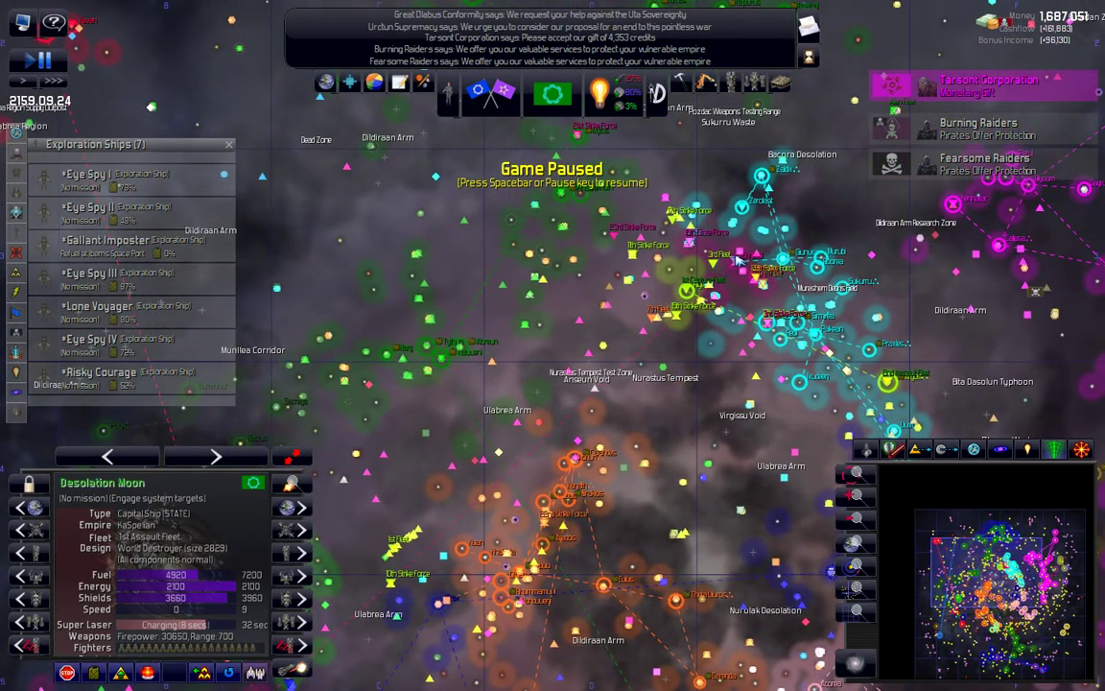
scroll(739, 257, up, 2)
scroll(739, 258, up, 2)
scroll(739, 257, up, 2)
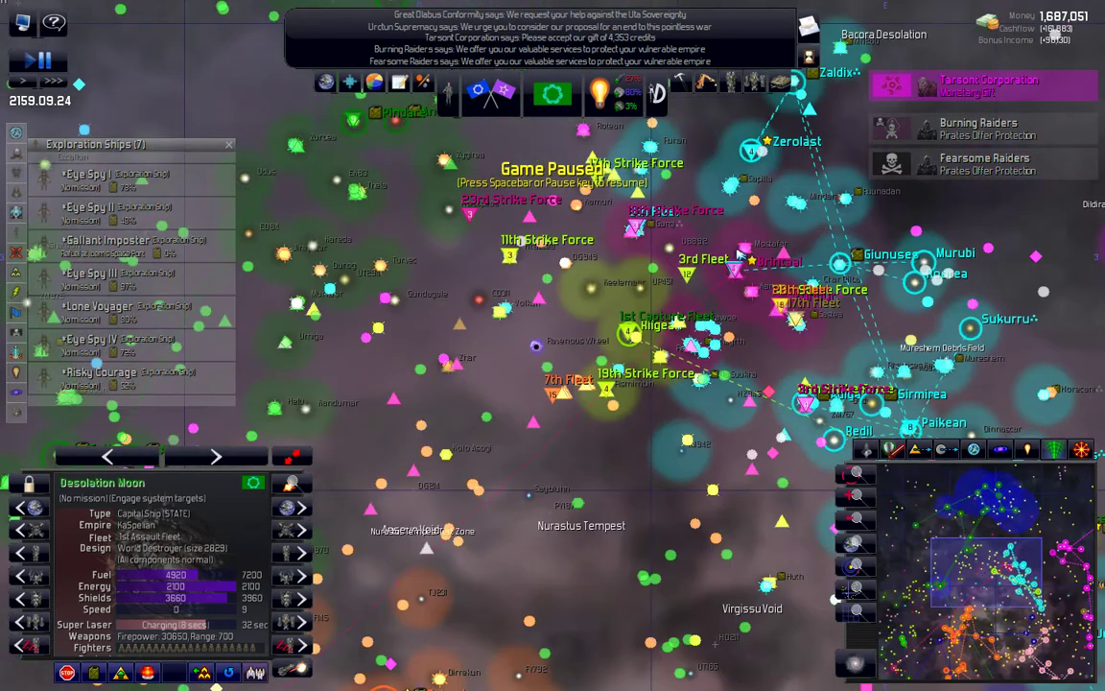
scroll(738, 269, down, 3)
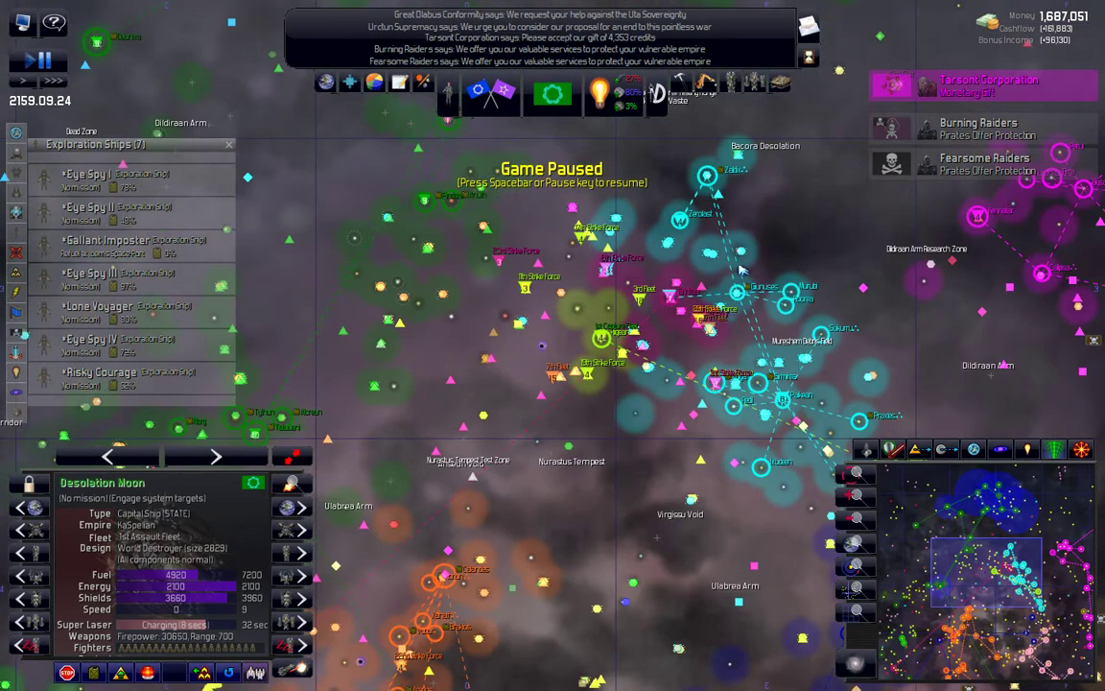
scroll(747, 271, down, 3)
drag(576, 416, 702, 303)
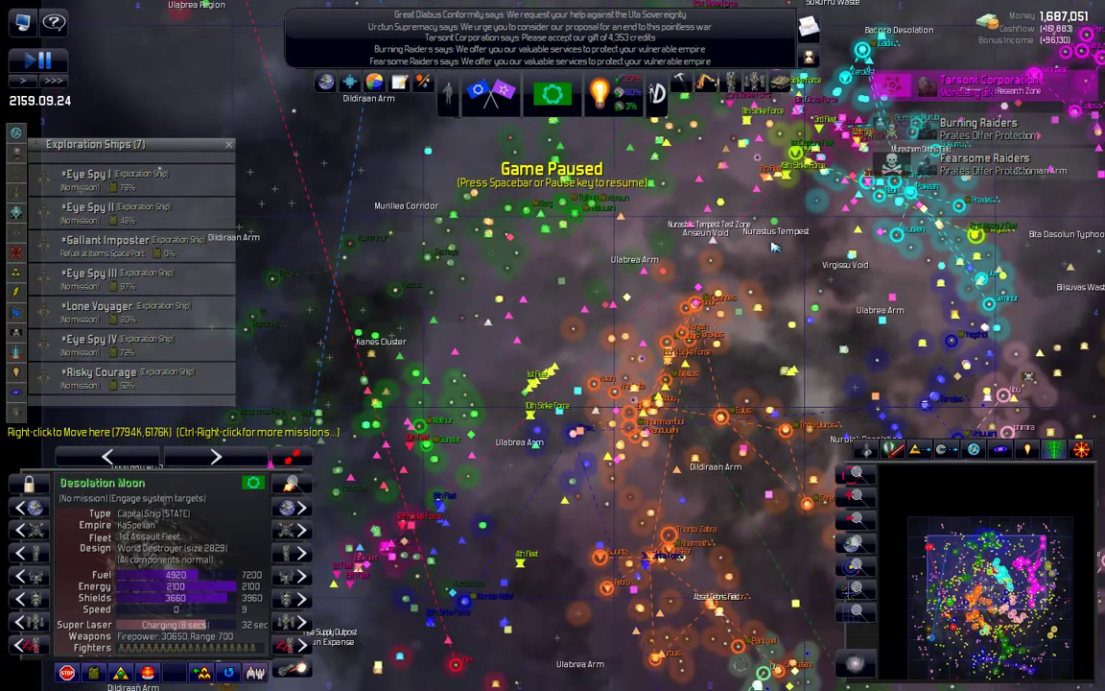
drag(551, 464, 749, 249)
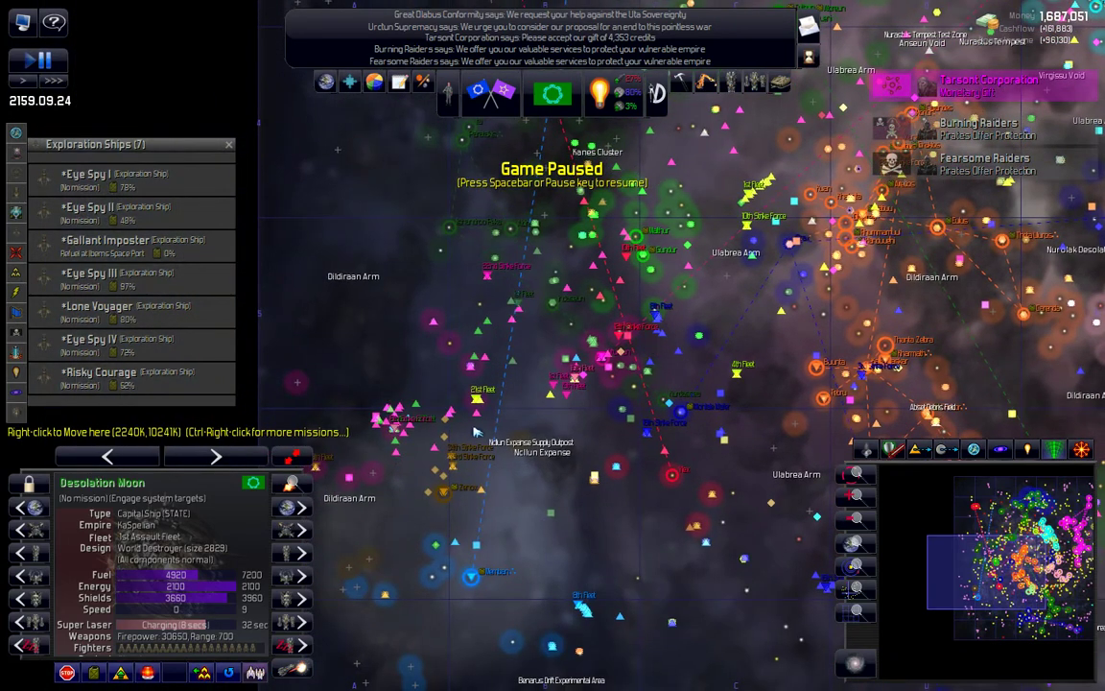
drag(477, 437, 562, 418)
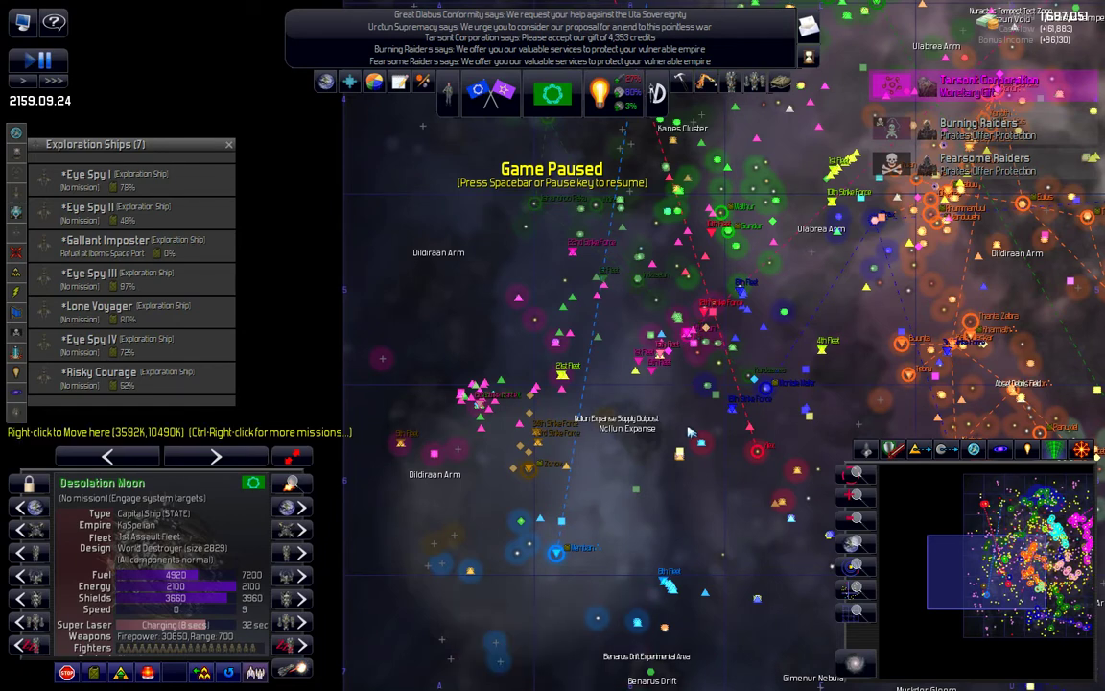
drag(688, 402, 611, 414)
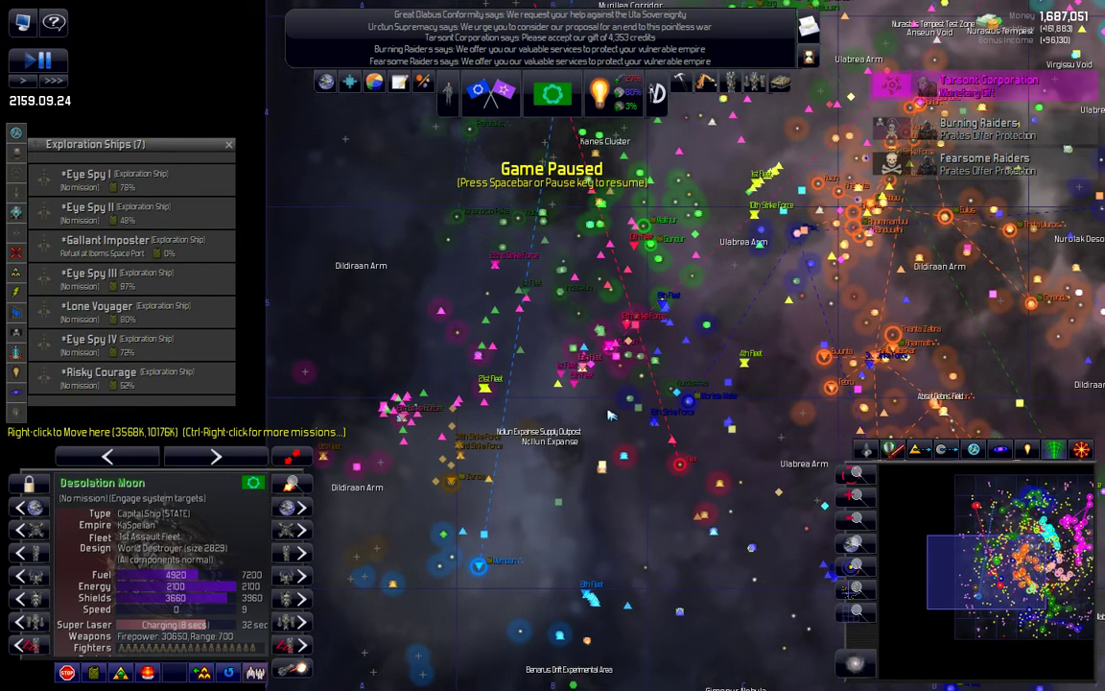
scroll(610, 415, down, 4)
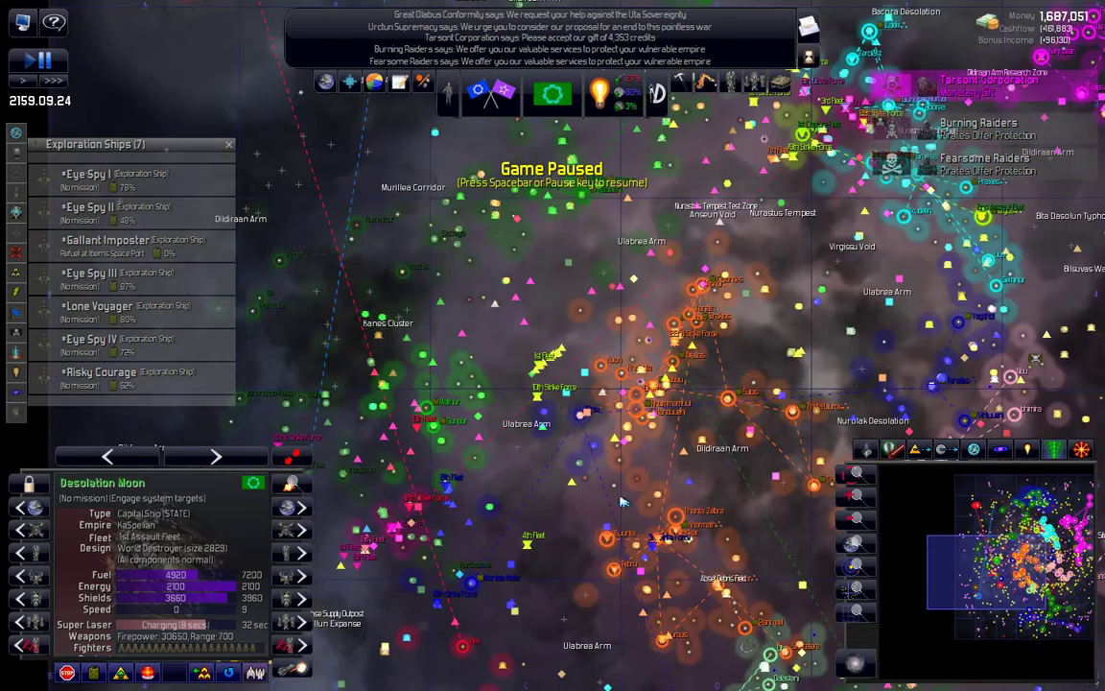
drag(666, 370, 592, 517)
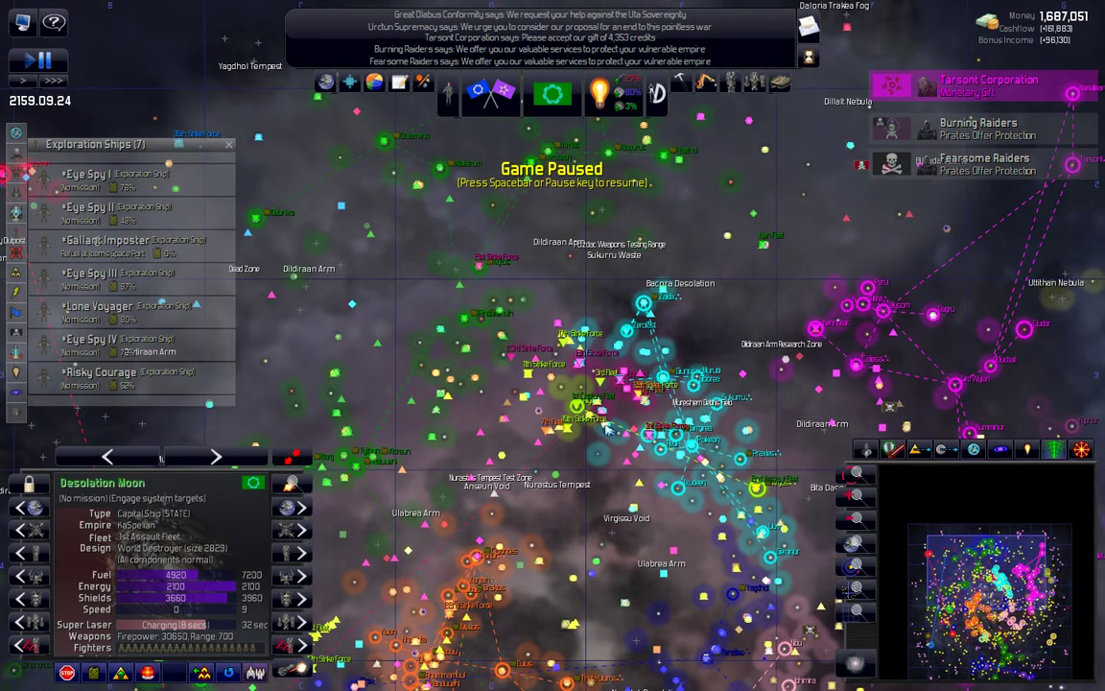
Step: Send the 5th Assault Fleet to the Brintaal system
click(775, 492)
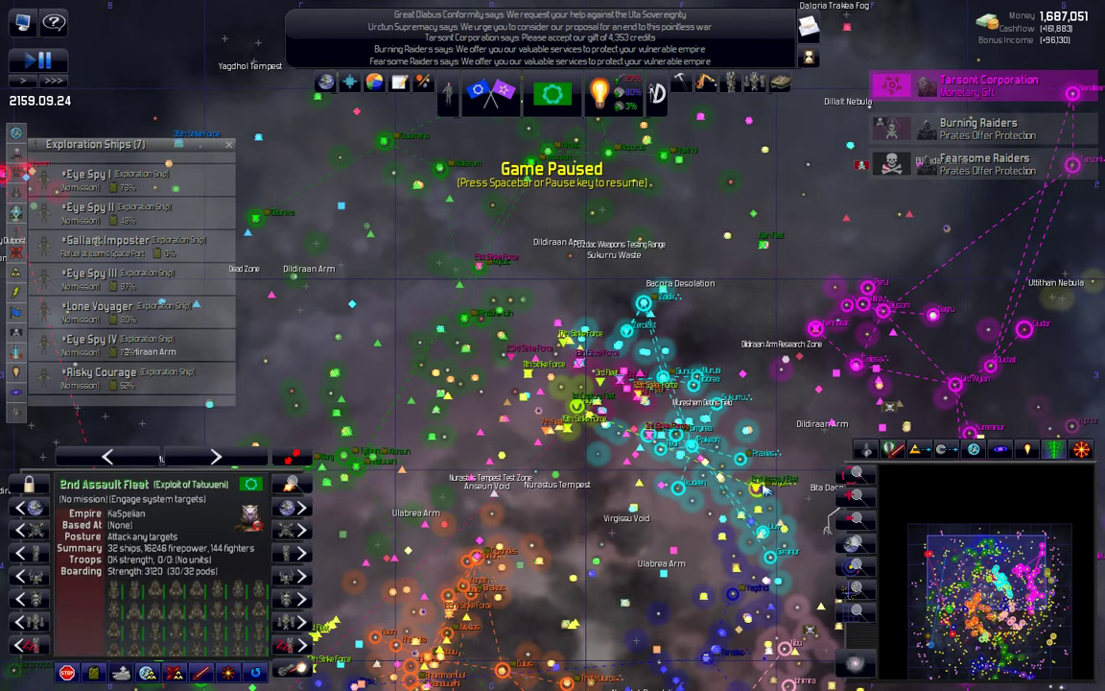
click(767, 487)
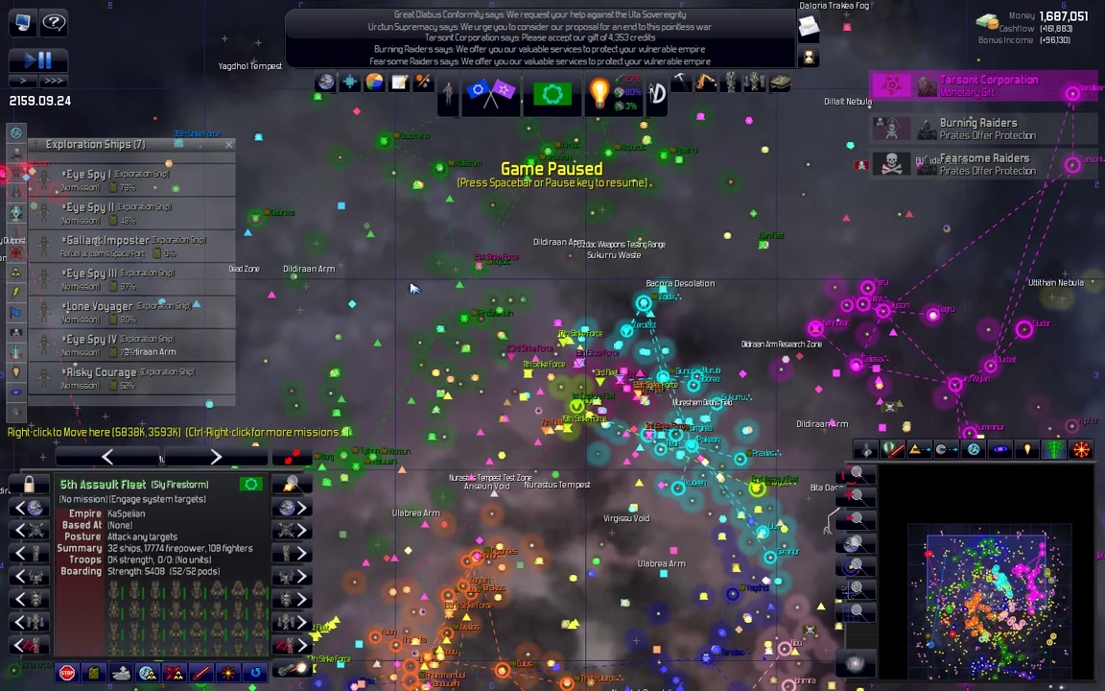
scroll(497, 325, up, 5)
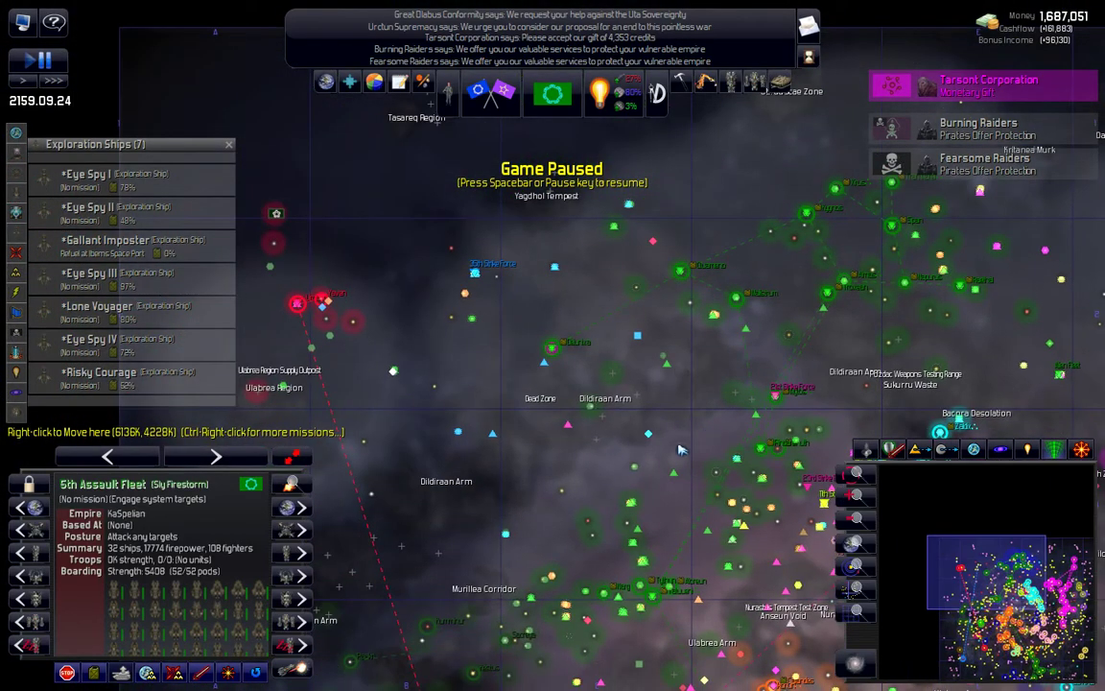
scroll(707, 431, down, 5)
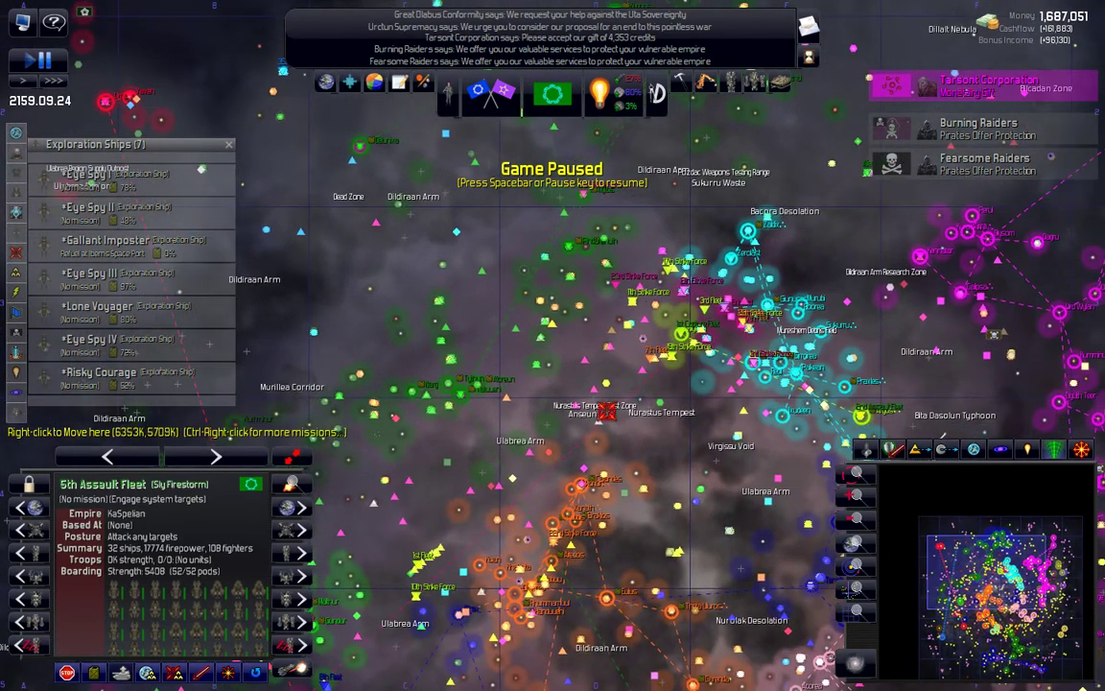
mouse_move(671, 383)
mouse_down()
mouse_move(443, 330)
mouse_move(547, 461)
mouse_up()
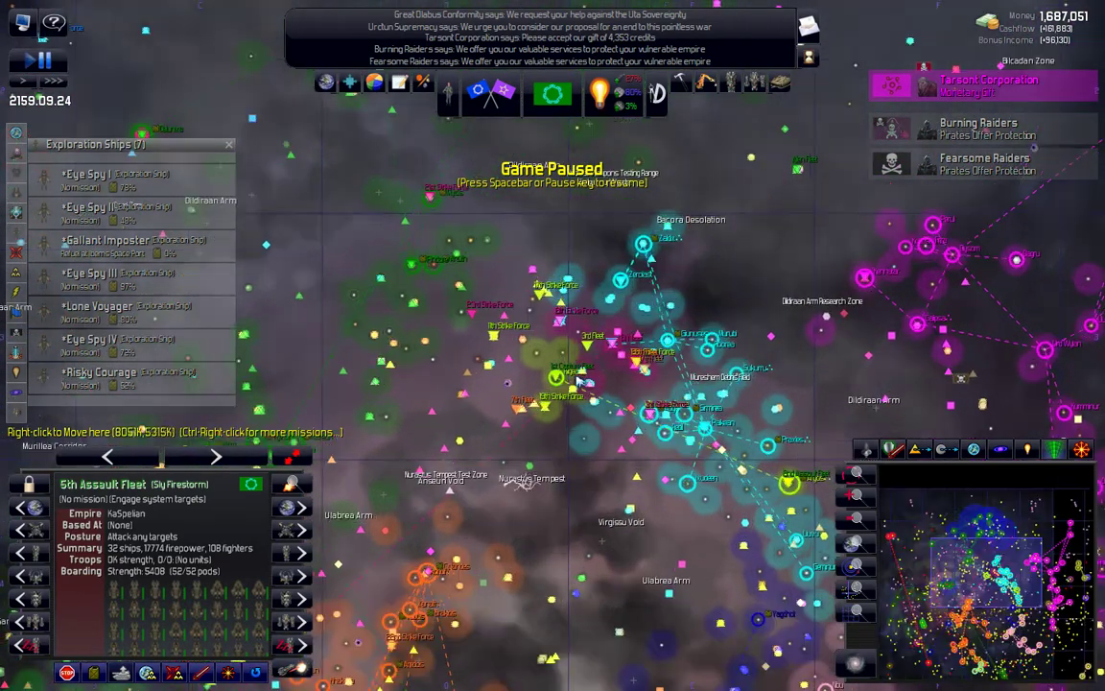
scroll(547, 461, up, 5)
drag(638, 341, 586, 399)
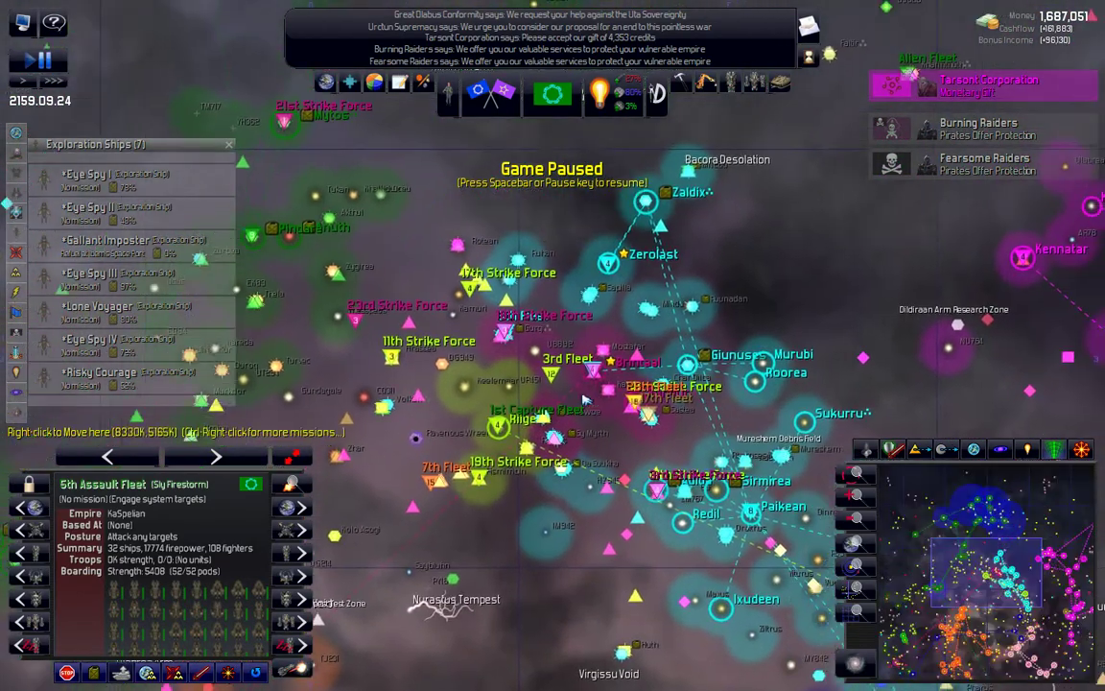
scroll(585, 398, up, 3)
scroll(585, 398, up, 3)
scroll(588, 377, up, 3)
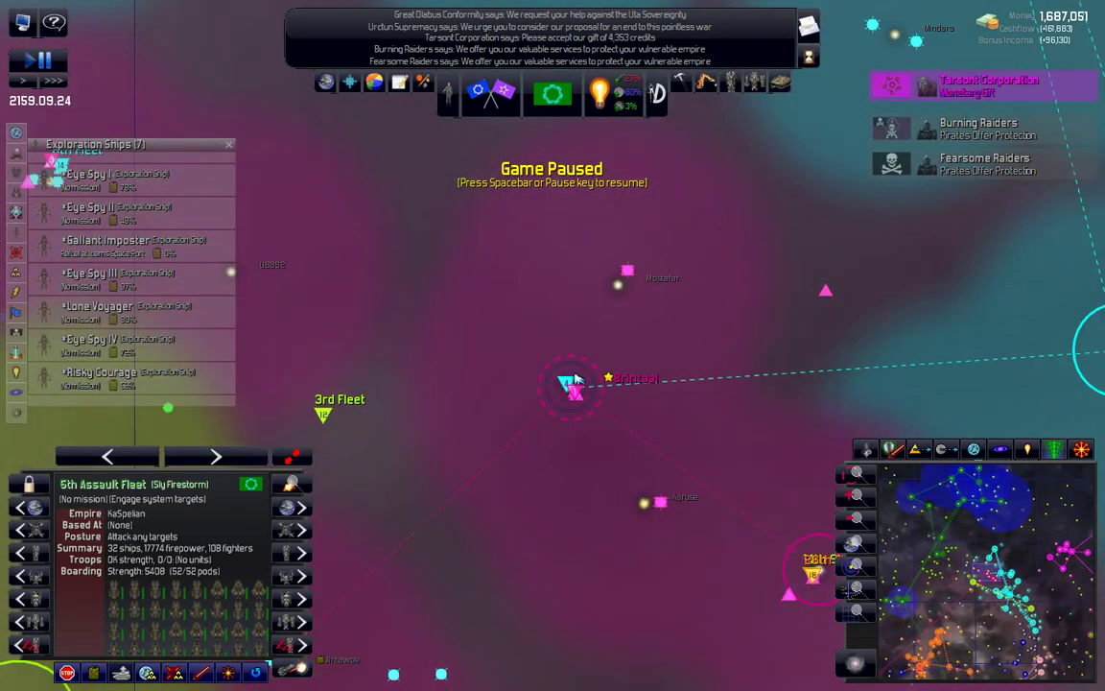
right_click(564, 386)
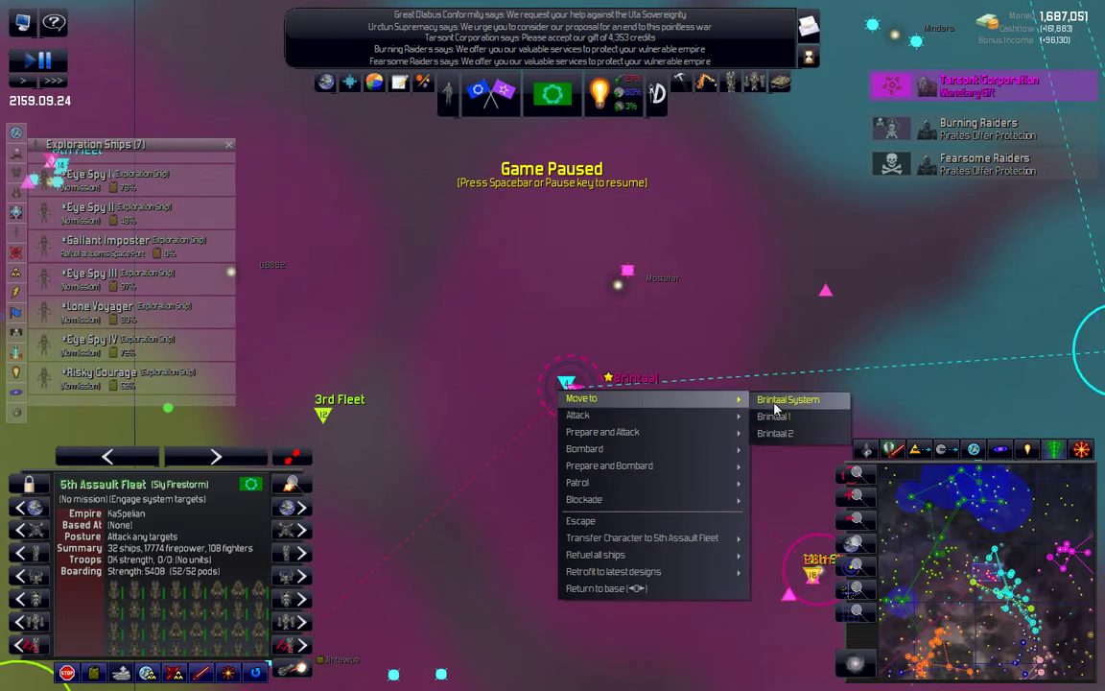
click(777, 401)
Step: Send the 1st Invasion Fleet to Brintaal 1 and resume the game
key(Tab)
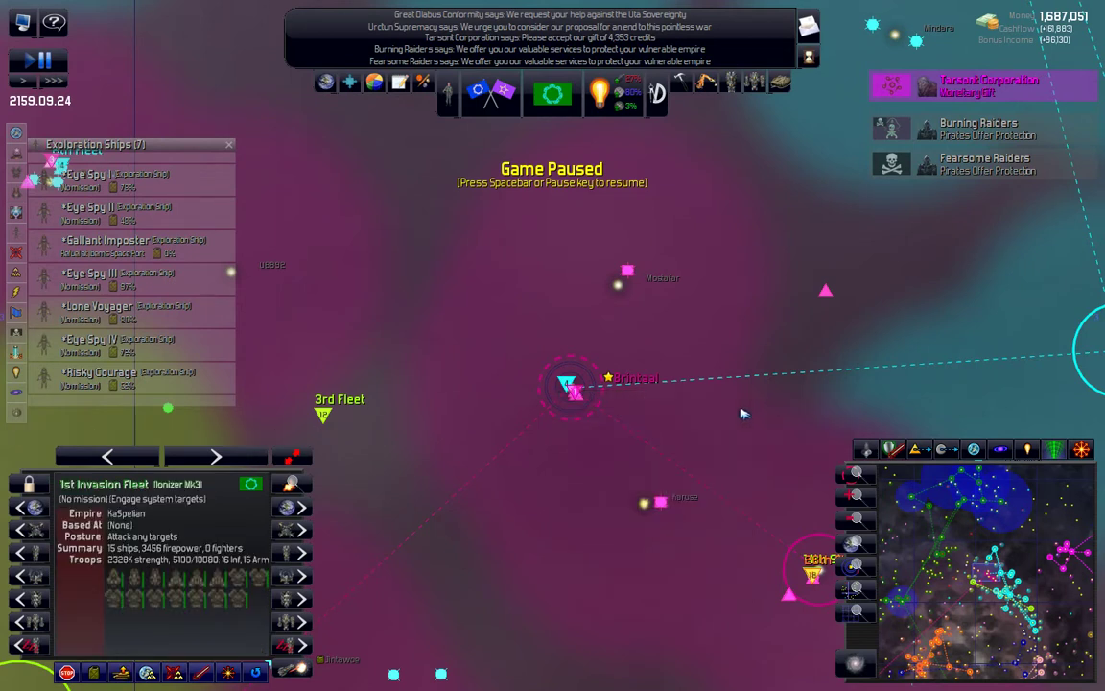
right_click(591, 380)
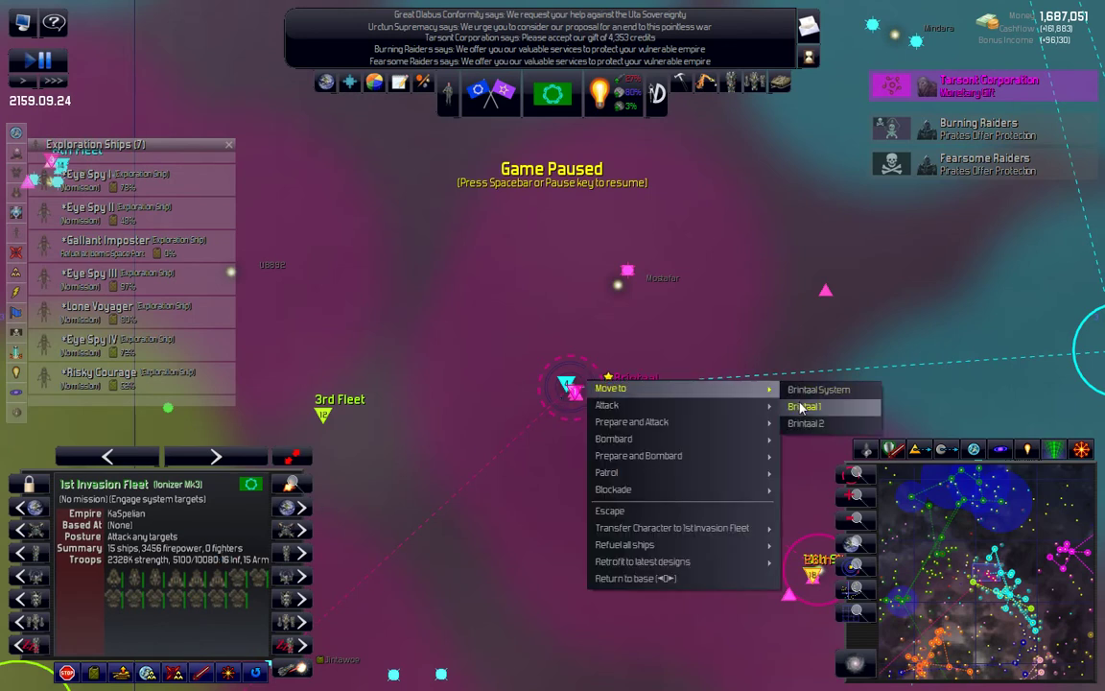
click(818, 389)
key(space)
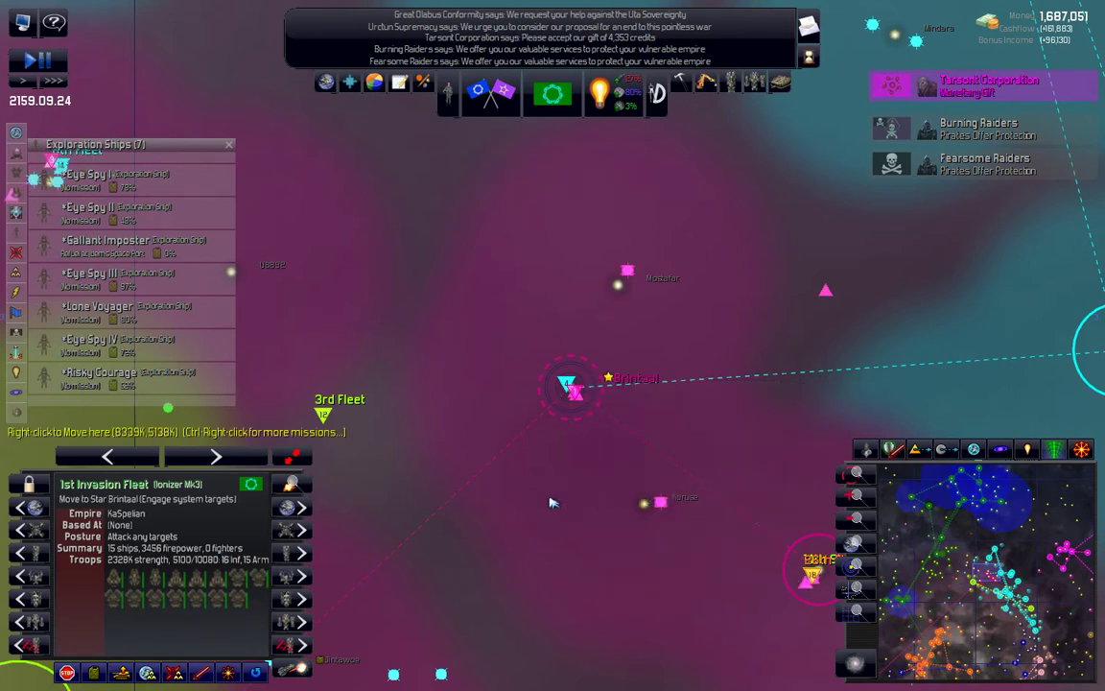
scroll(552, 504, down, 5)
scroll(552, 503, down, 3)
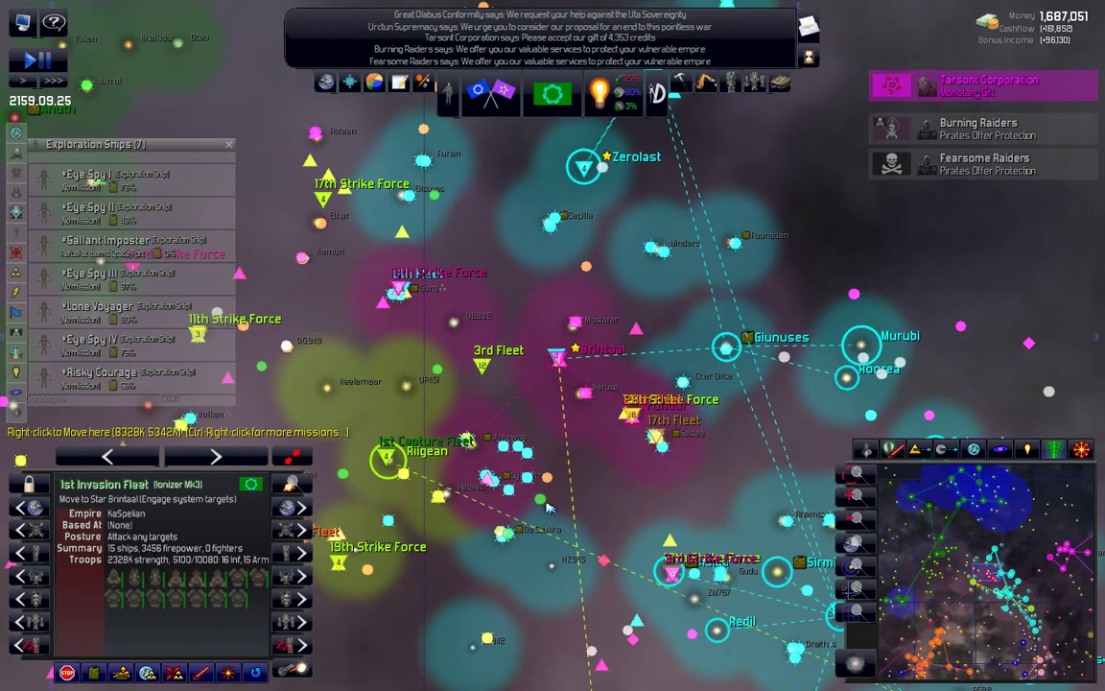
scroll(549, 506, down, 4)
scroll(549, 506, down, 4)
key(space)
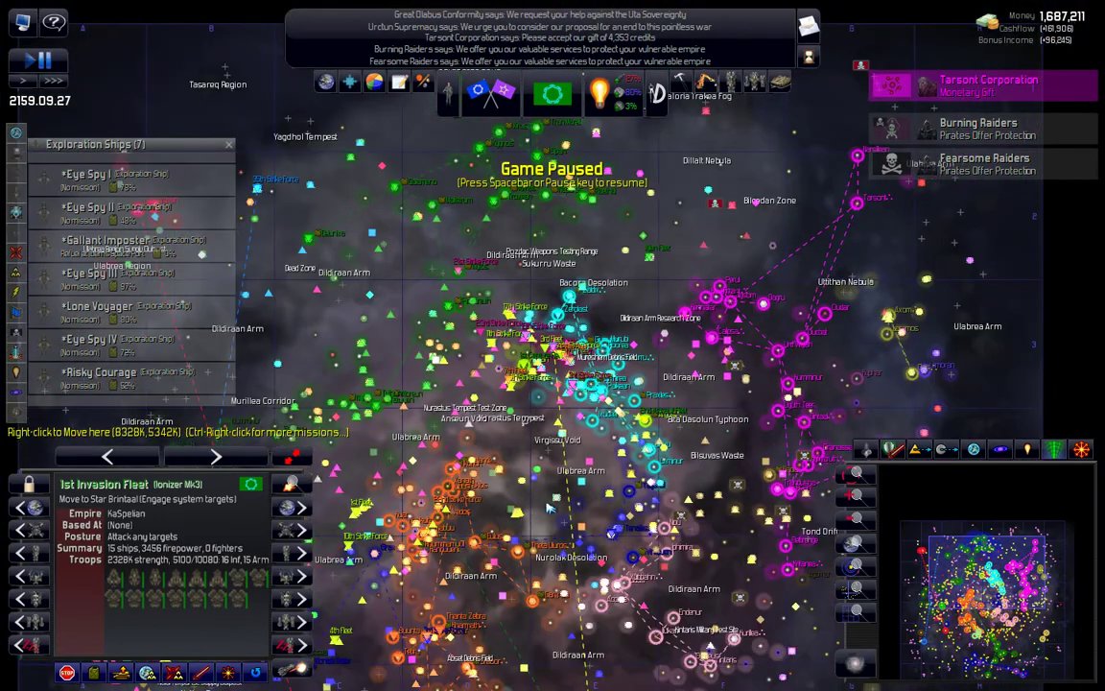
key(space)
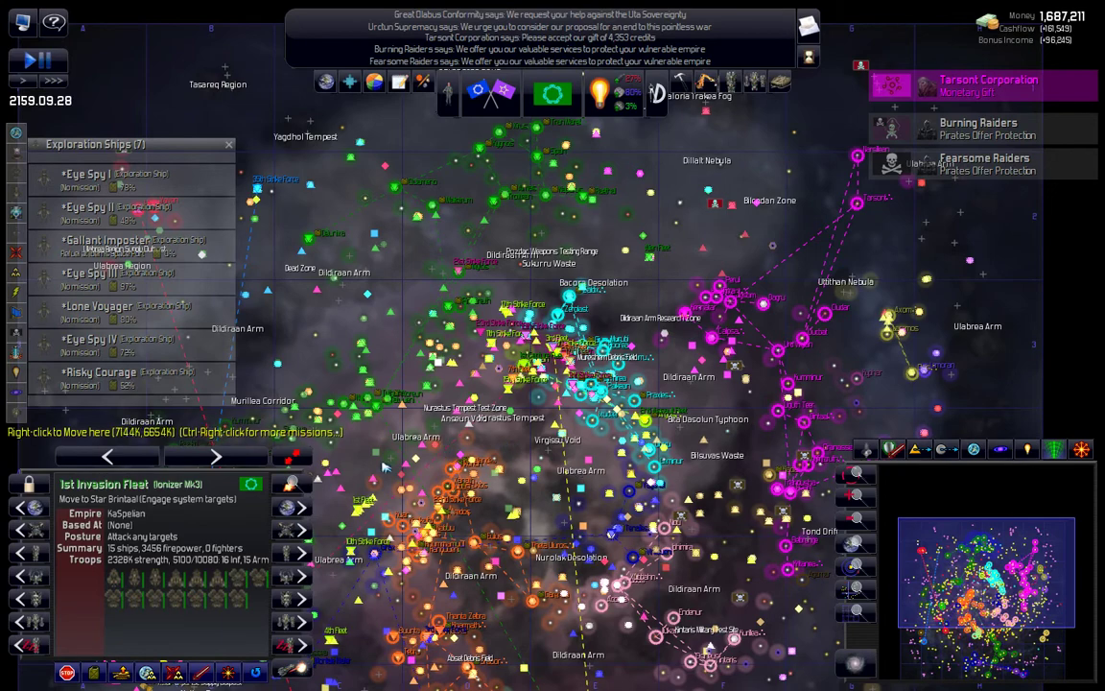
Step: Pause and send the Guardian Fleet to its nearest refuelling point
drag(384, 468, 460, 446)
click(514, 508)
scroll(513, 509, up, 3)
scroll(509, 514, up, 2)
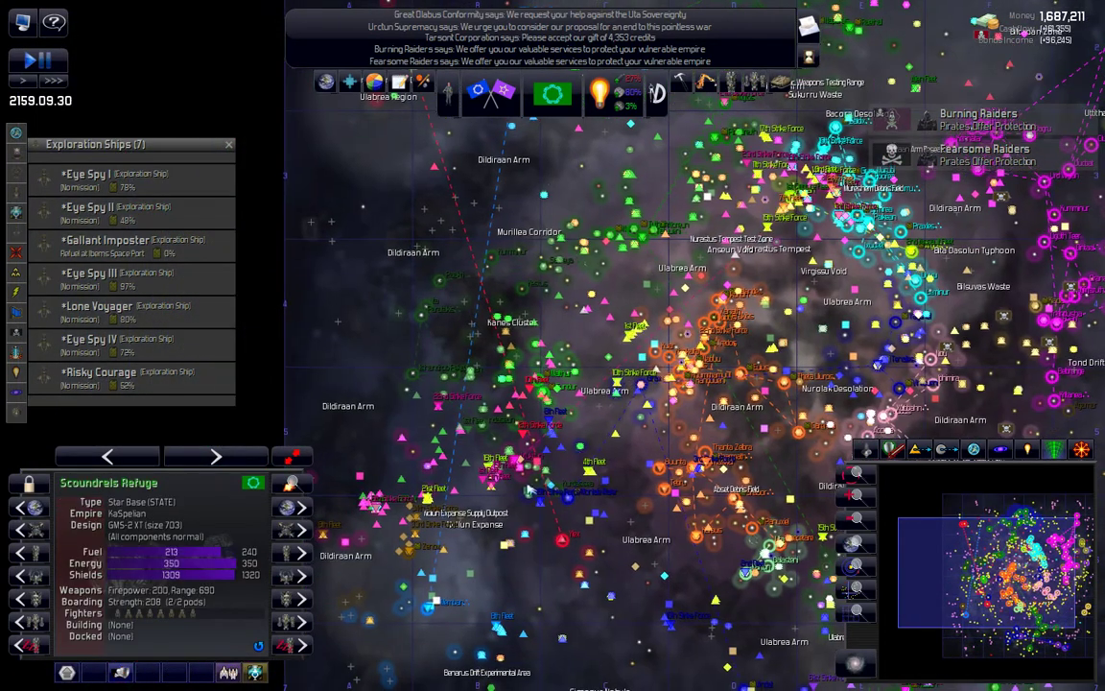
key(space)
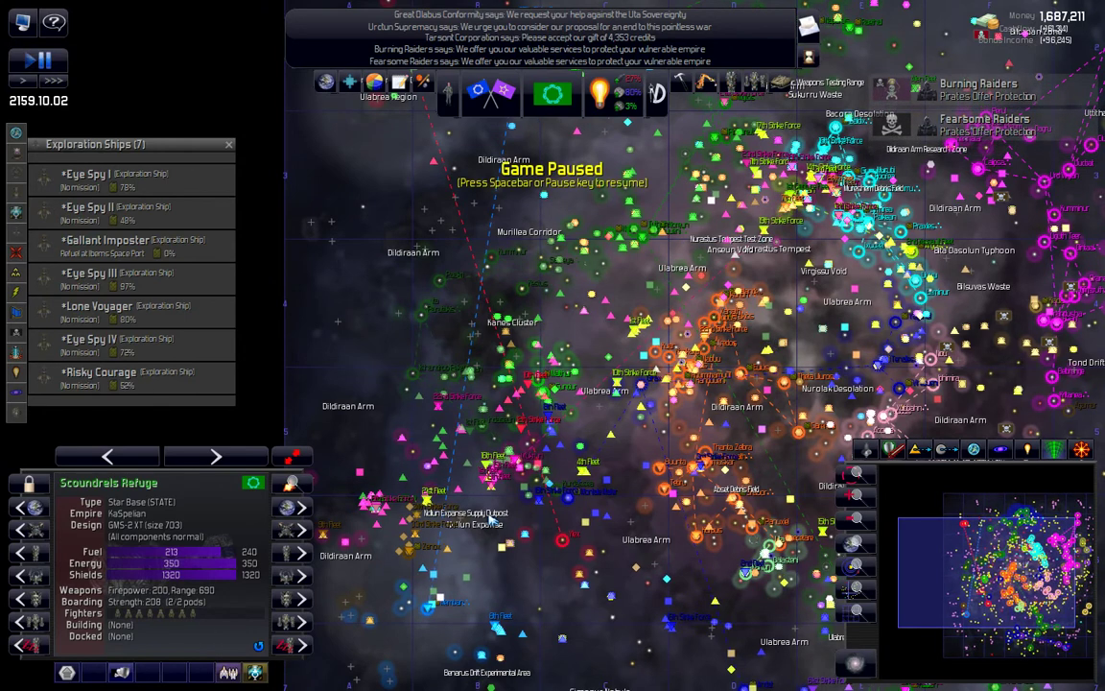
click(490, 518)
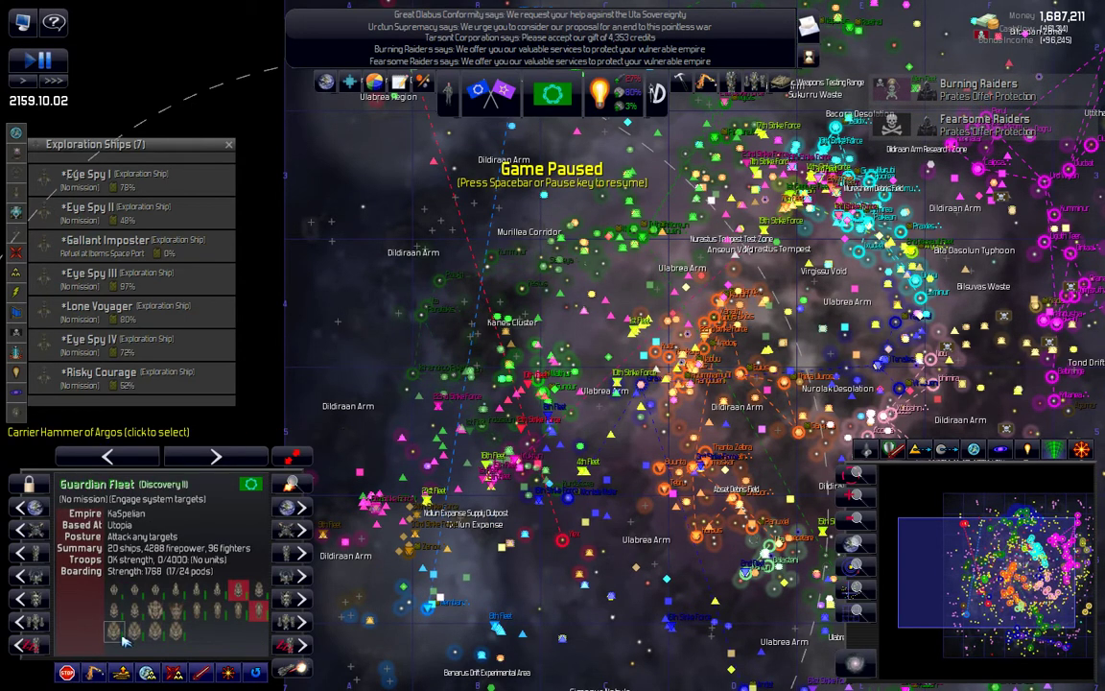
right_click(377, 516)
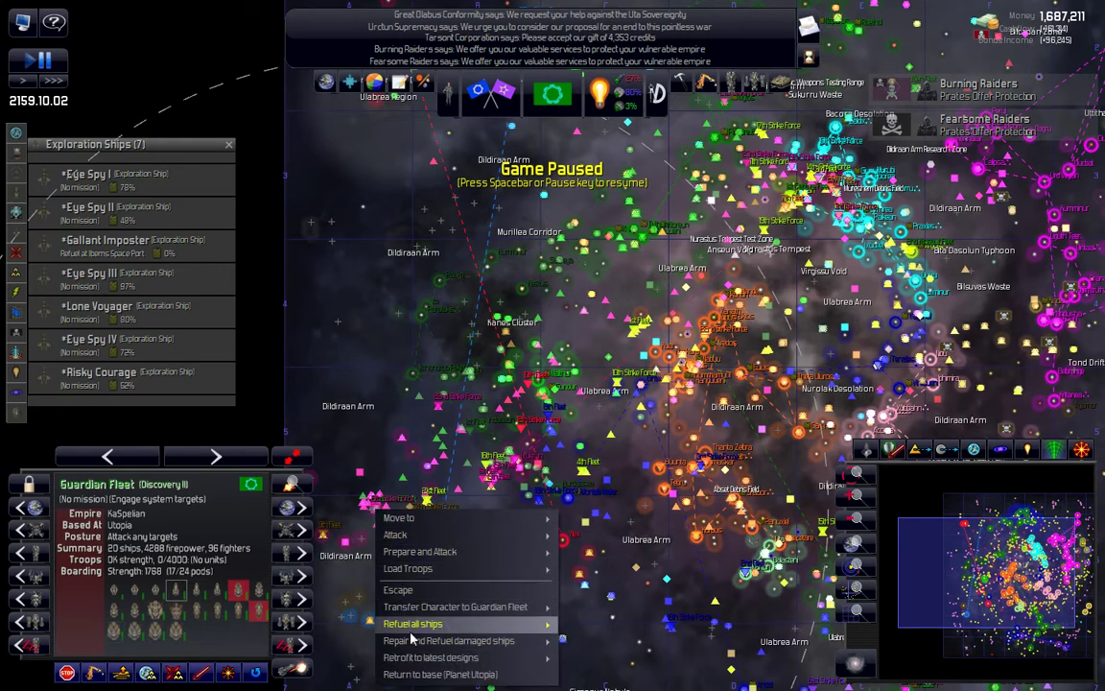
mouse_move(414, 623)
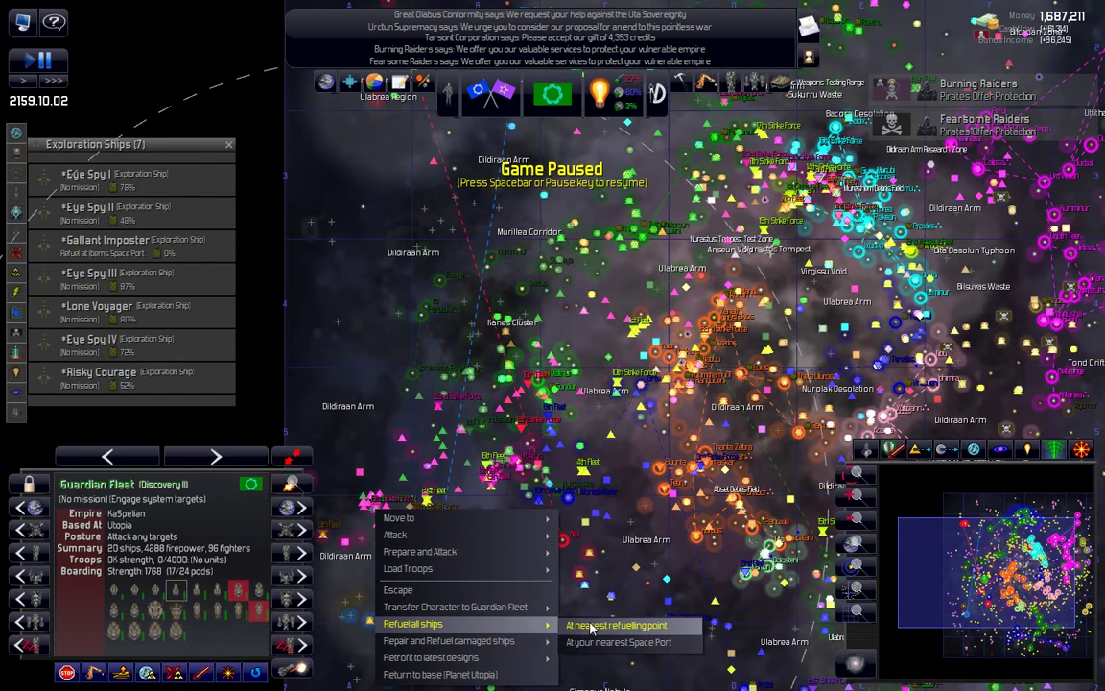
click(591, 628)
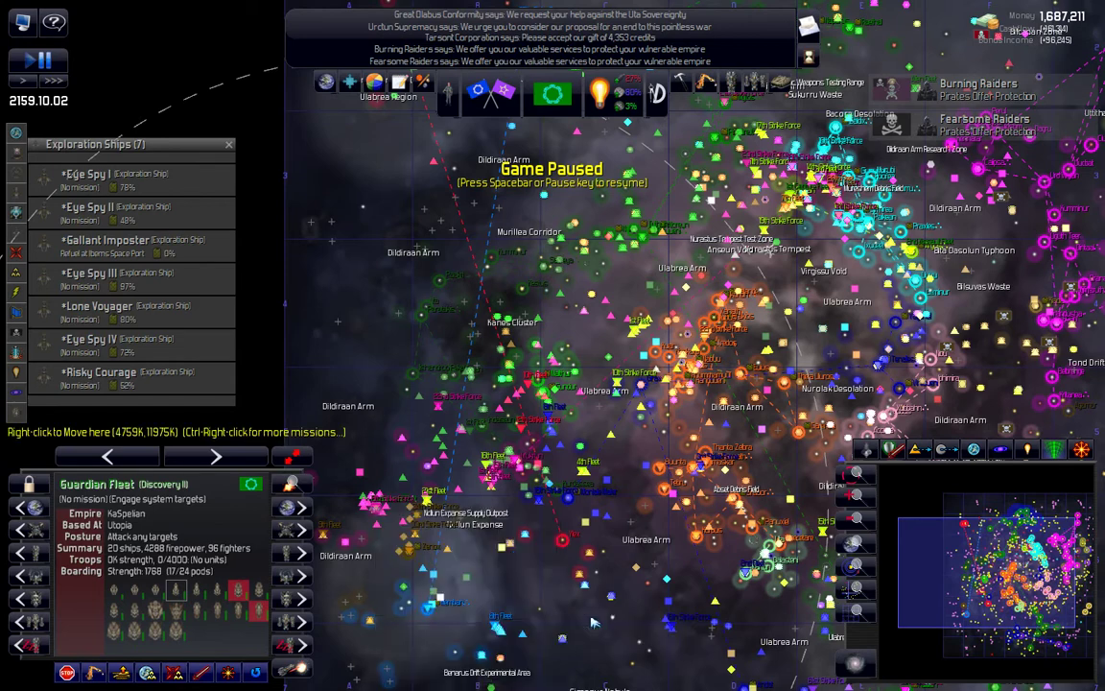
Step: Send the 1st and 4th Assault Fleets to their nearest refuelling points
key(Tab)
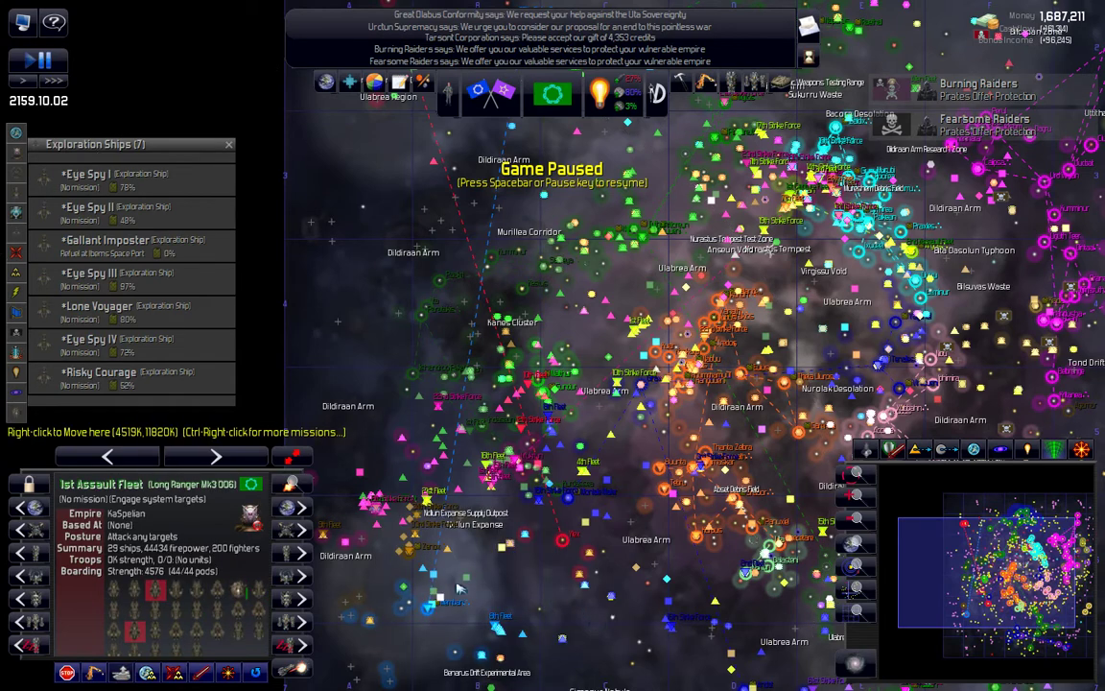
right_click(378, 510)
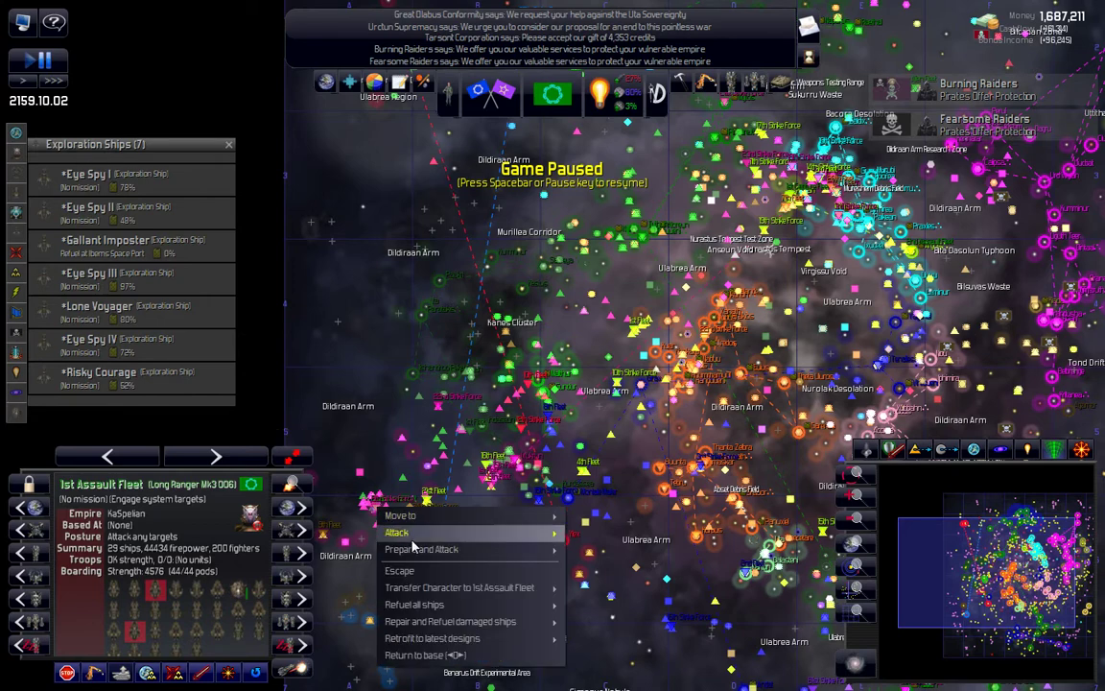
mouse_move(414, 605)
click(607, 606)
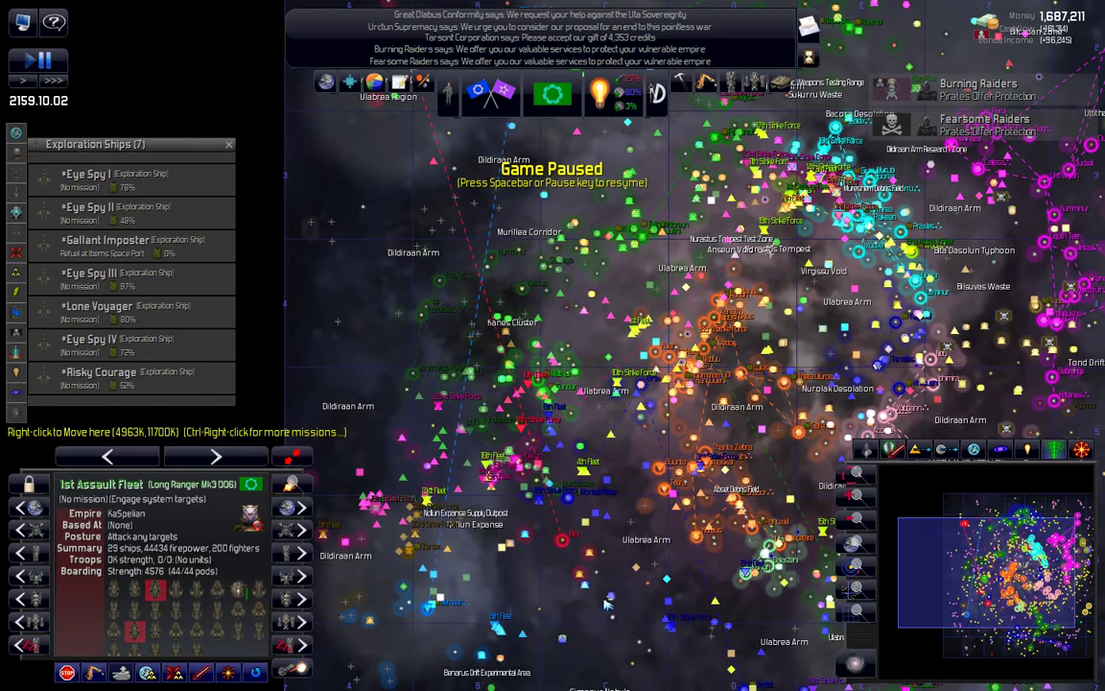
click(377, 508)
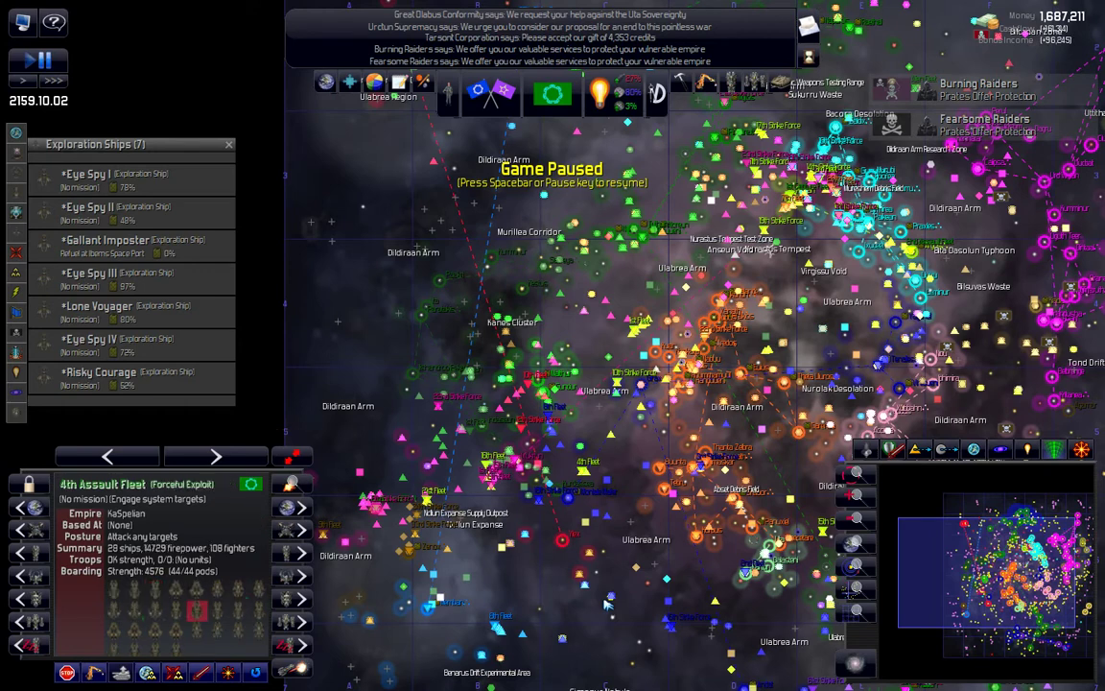
right_click(377, 508)
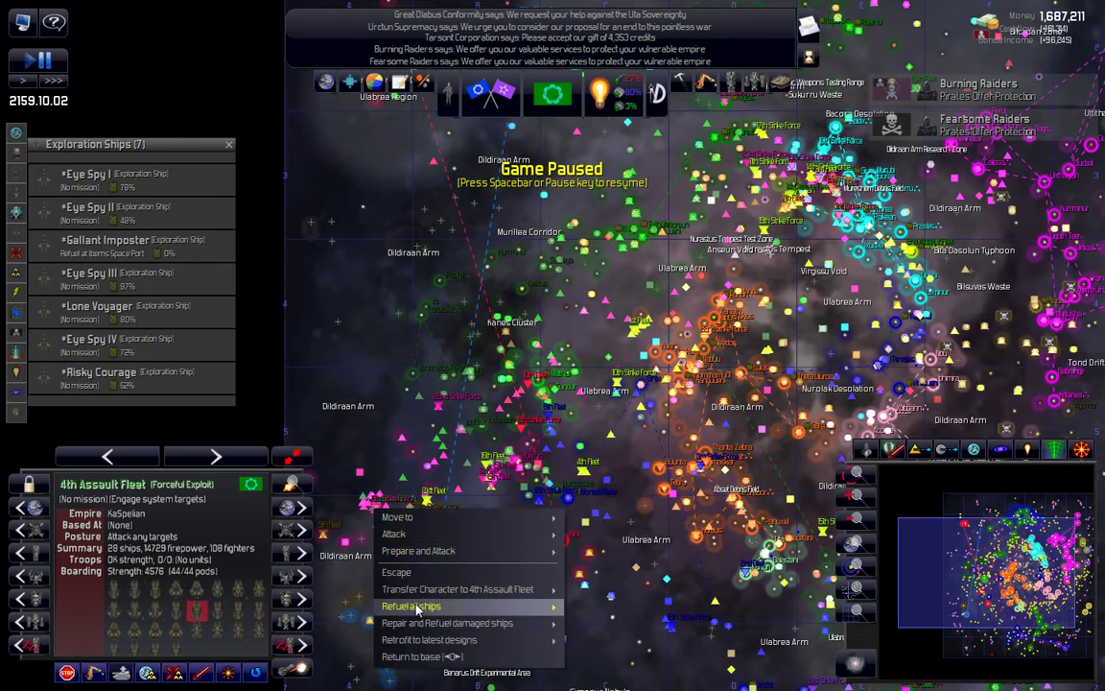
mouse_move(412, 607)
click(607, 609)
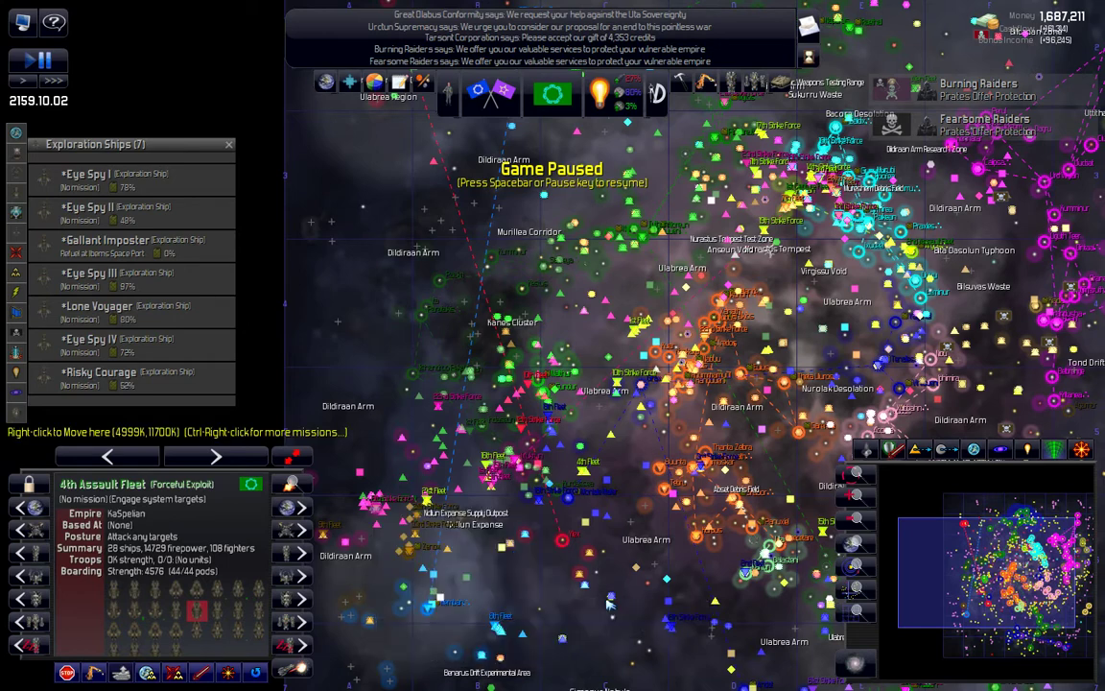
Step: Resume the game and clear the fleet selection
key(space)
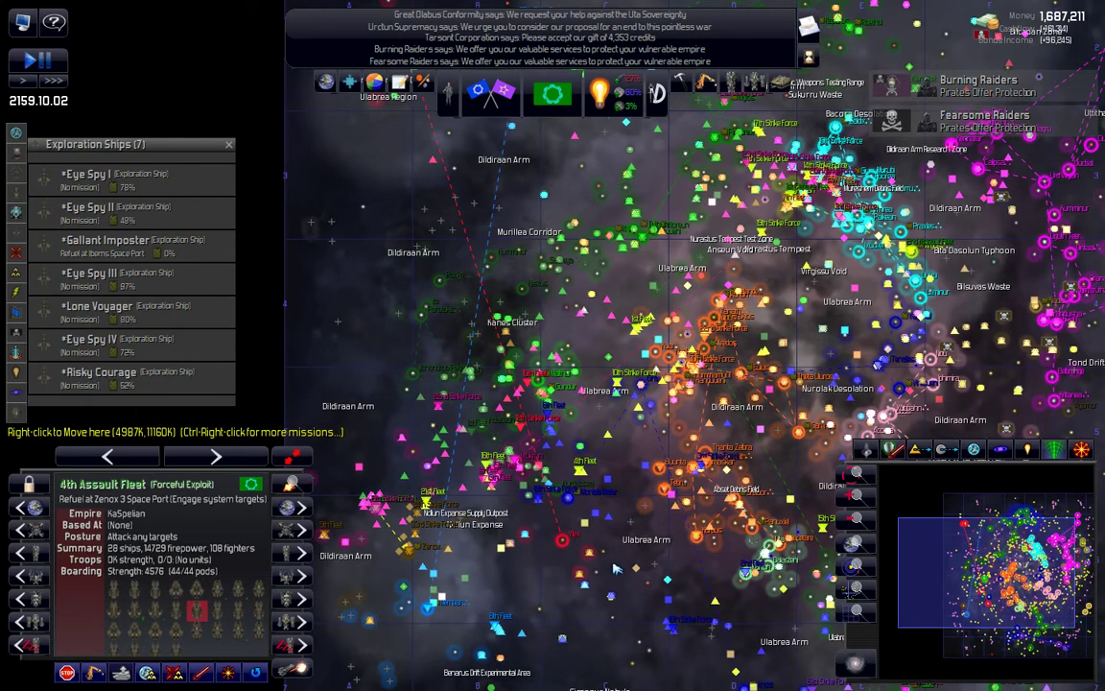
click(615, 568)
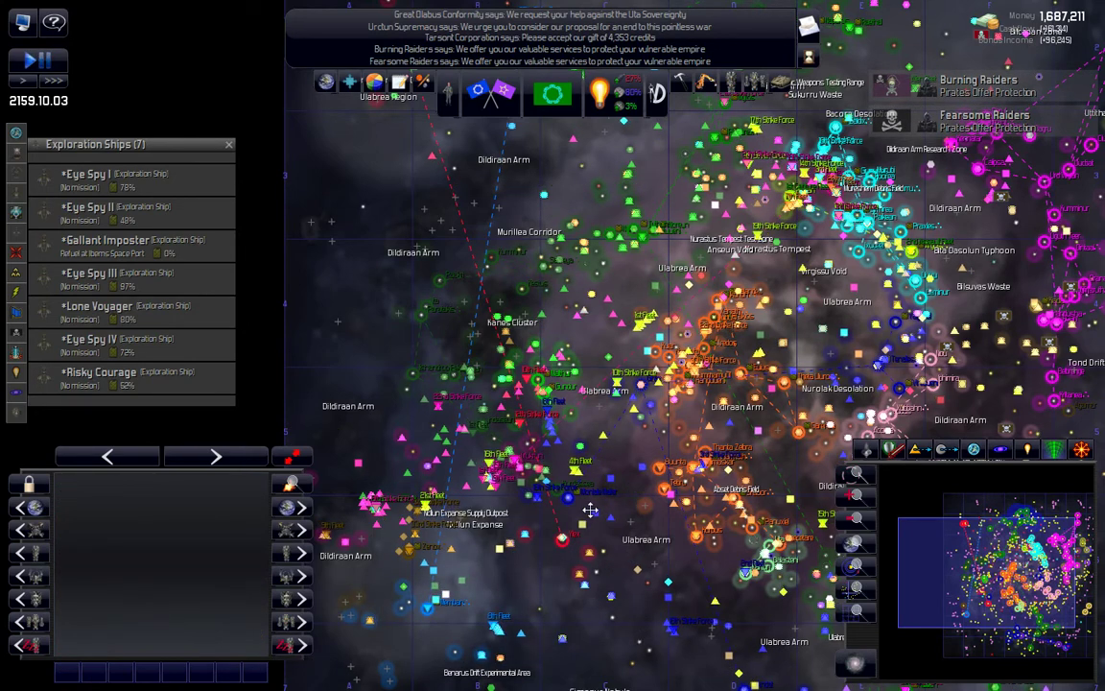
drag(590, 510, 539, 515)
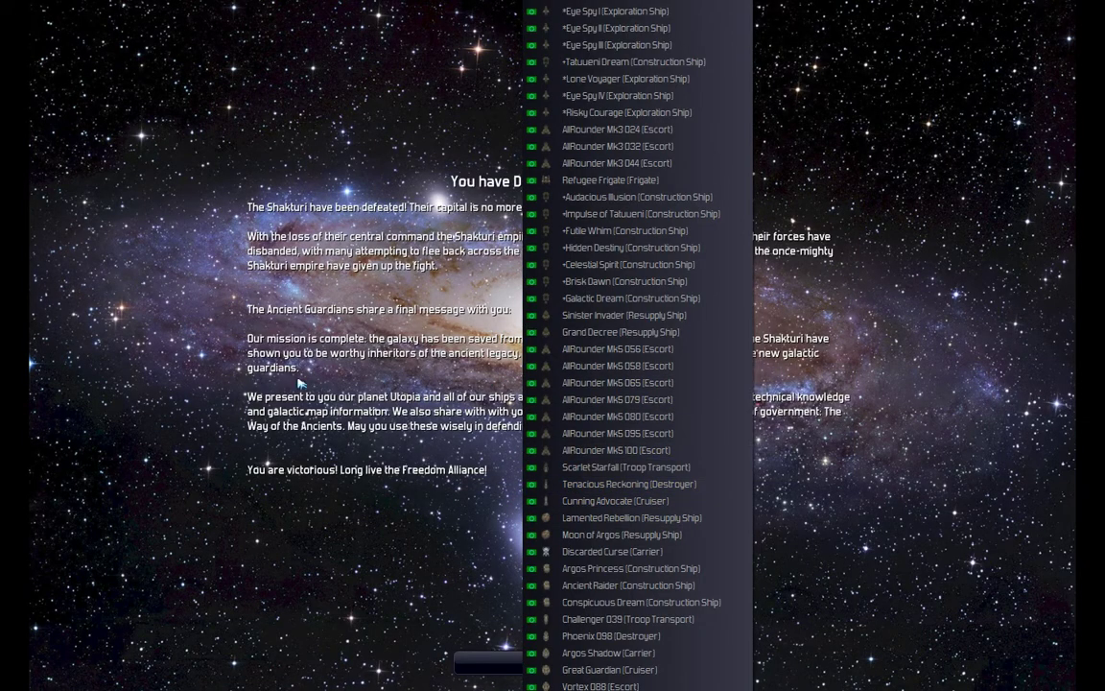
Step: Hide the ship list, read the Shakturi defeat message, then close it
click(255, 382)
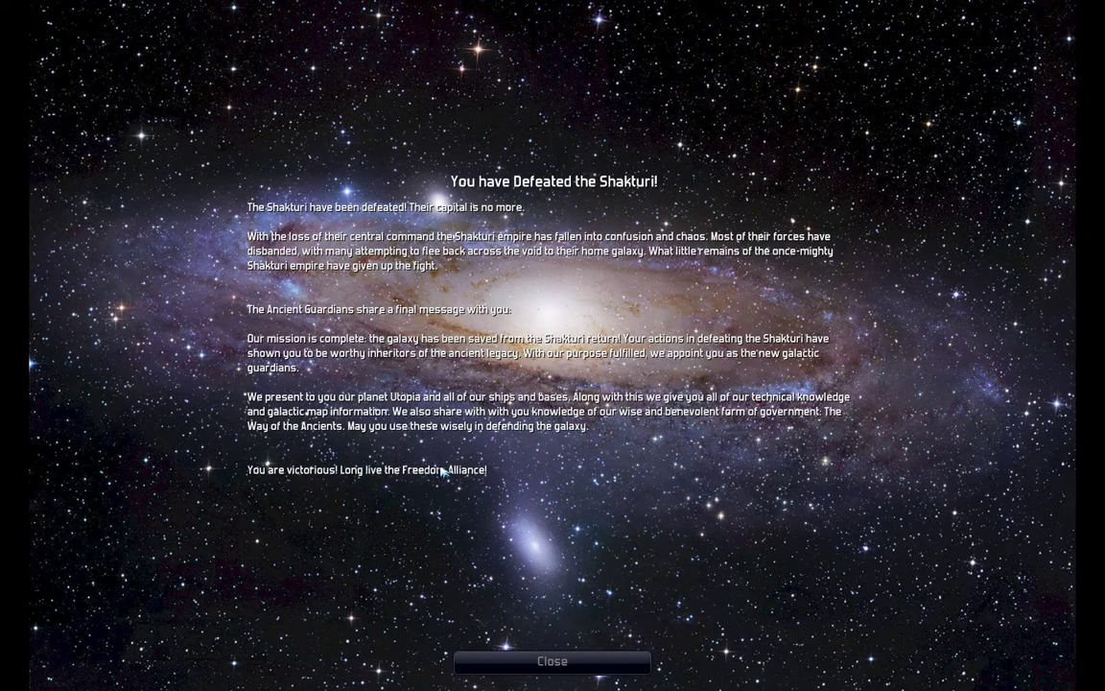
click(578, 663)
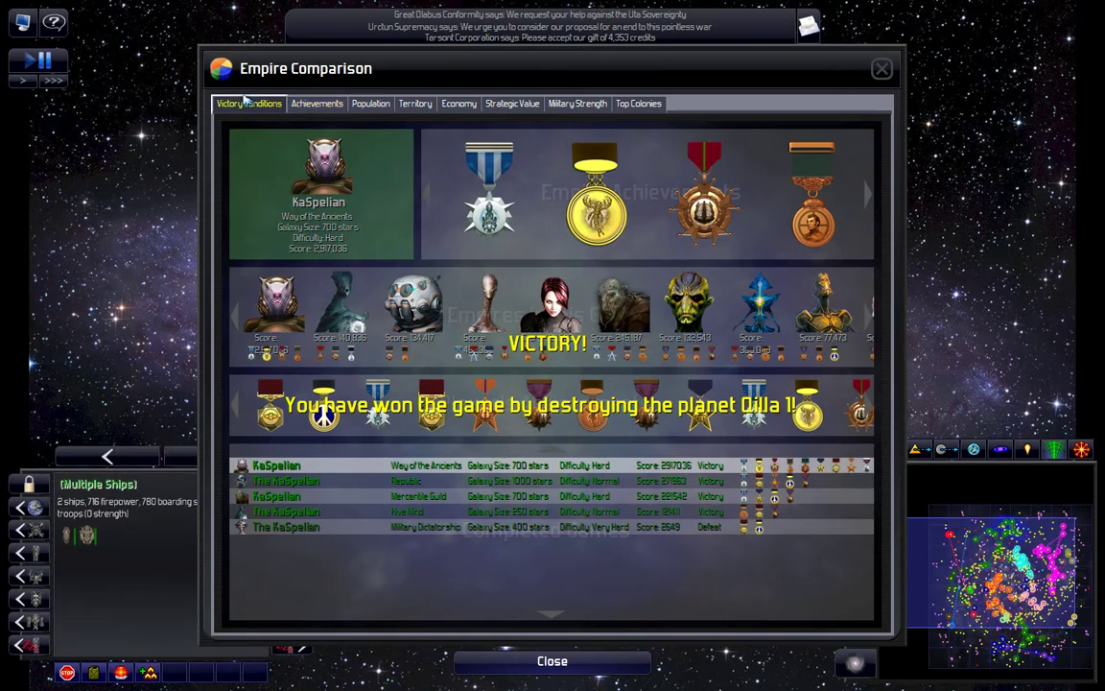
Step: Check KaSpelian's victory conditions, then scroll through achievement medals like Wunderworld II and Ancient Order
click(248, 103)
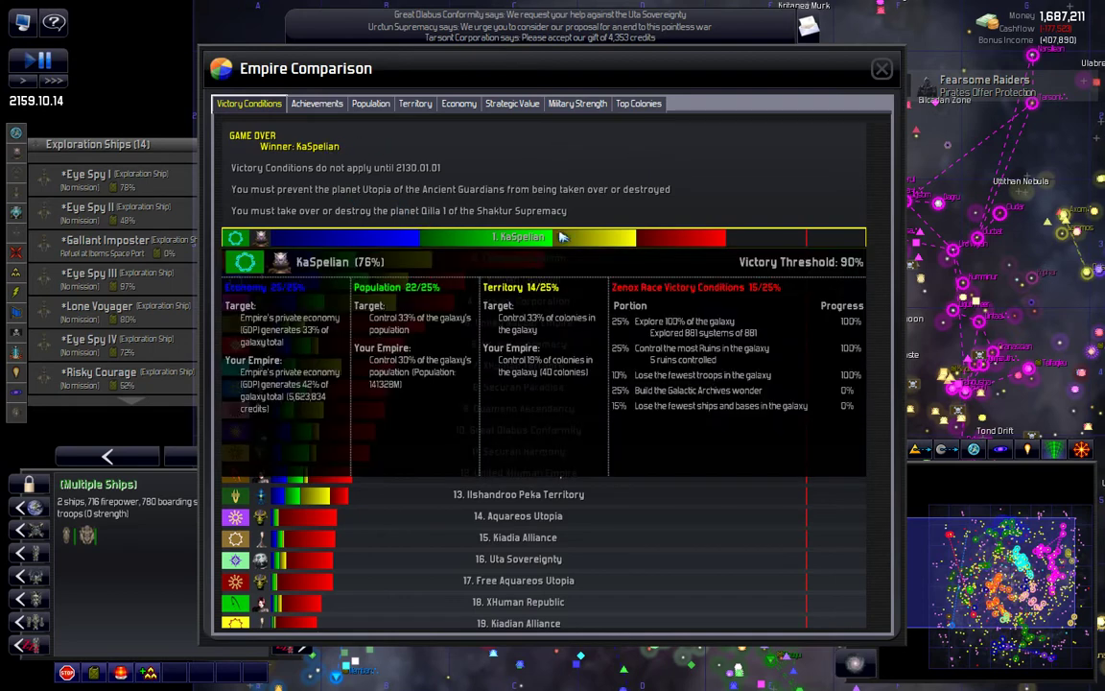
mouse_move(595, 238)
click(543, 216)
click(317, 102)
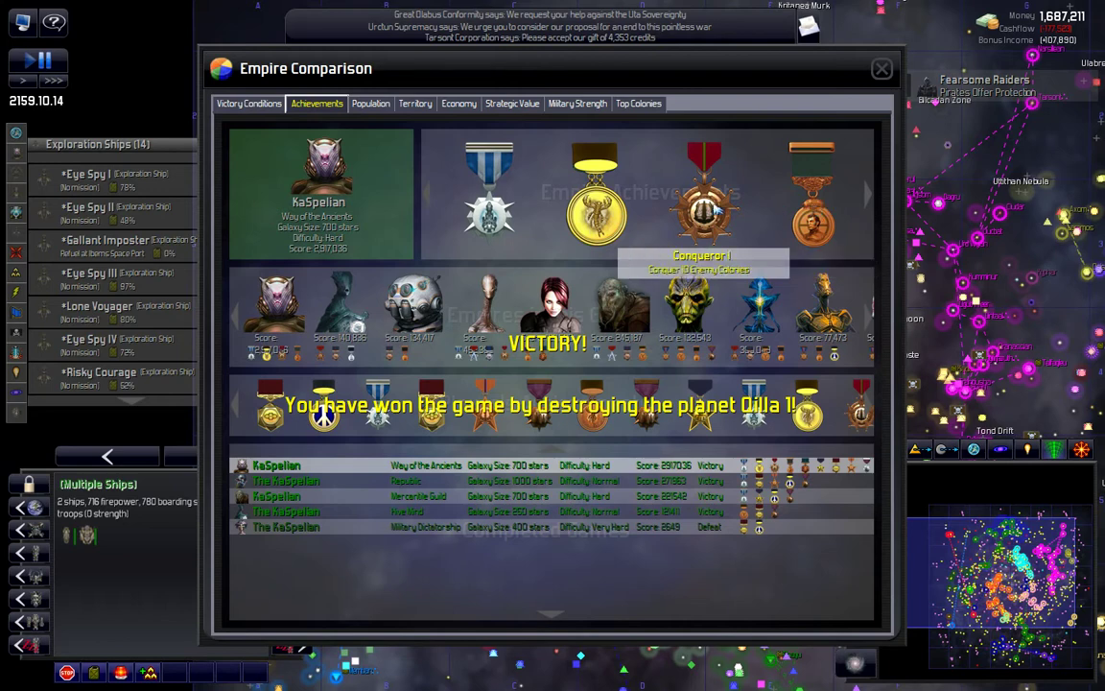
click(868, 192)
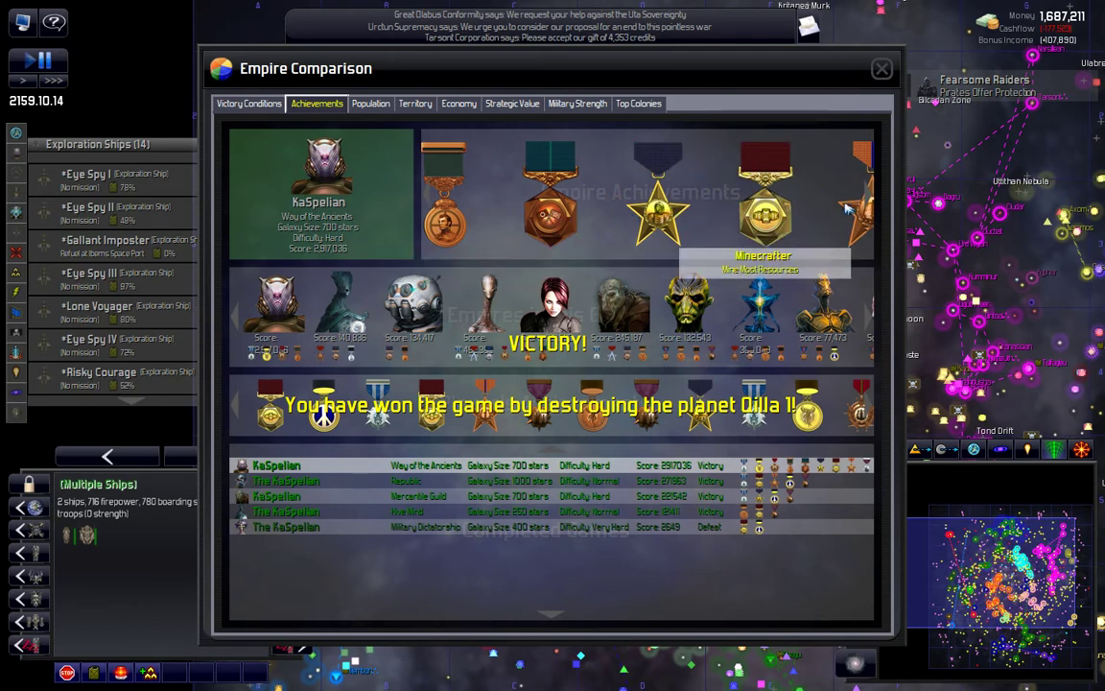
click(871, 199)
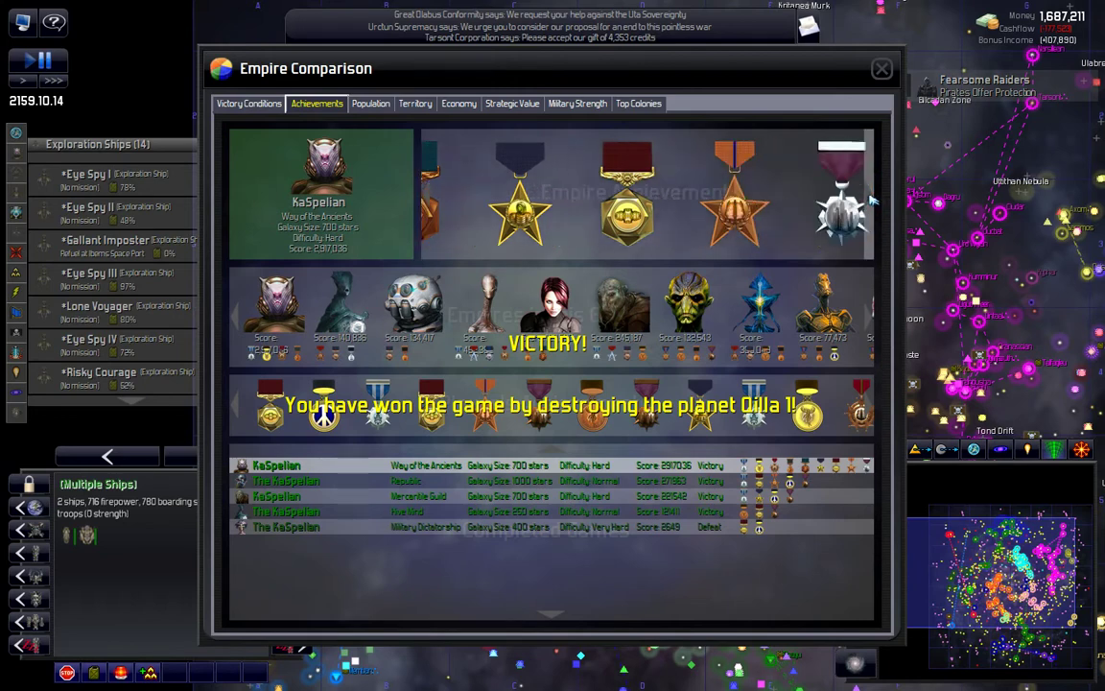
scroll(671, 192, down, 3)
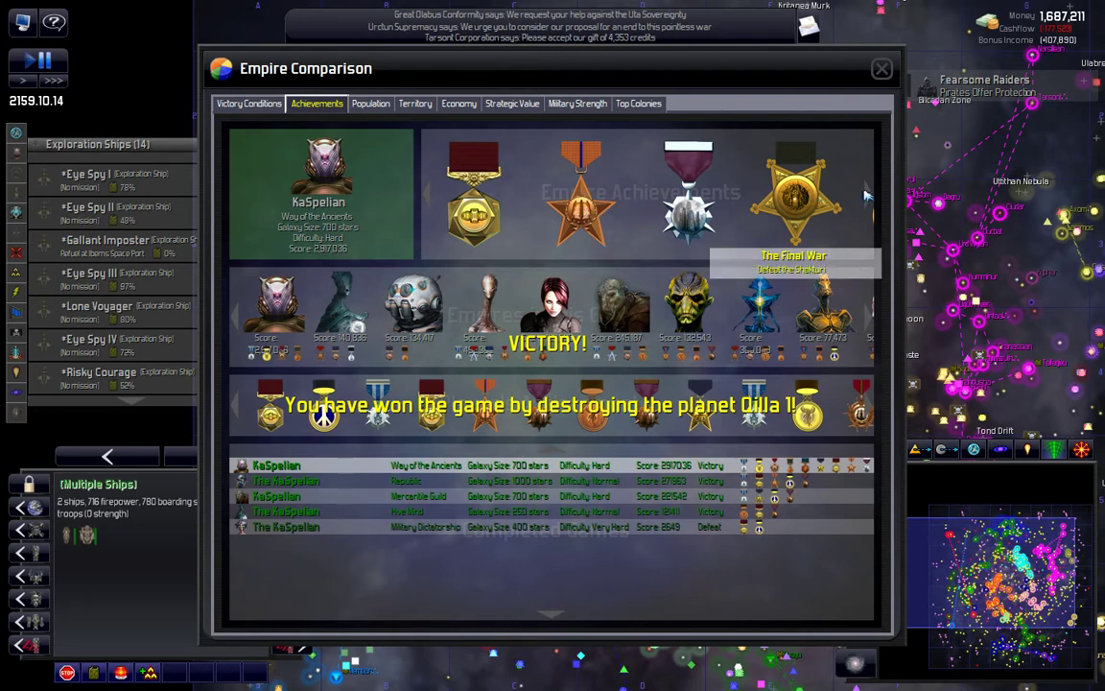
scroll(823, 196, down, 3)
scroll(875, 195, down, 2)
scroll(768, 192, down, 1)
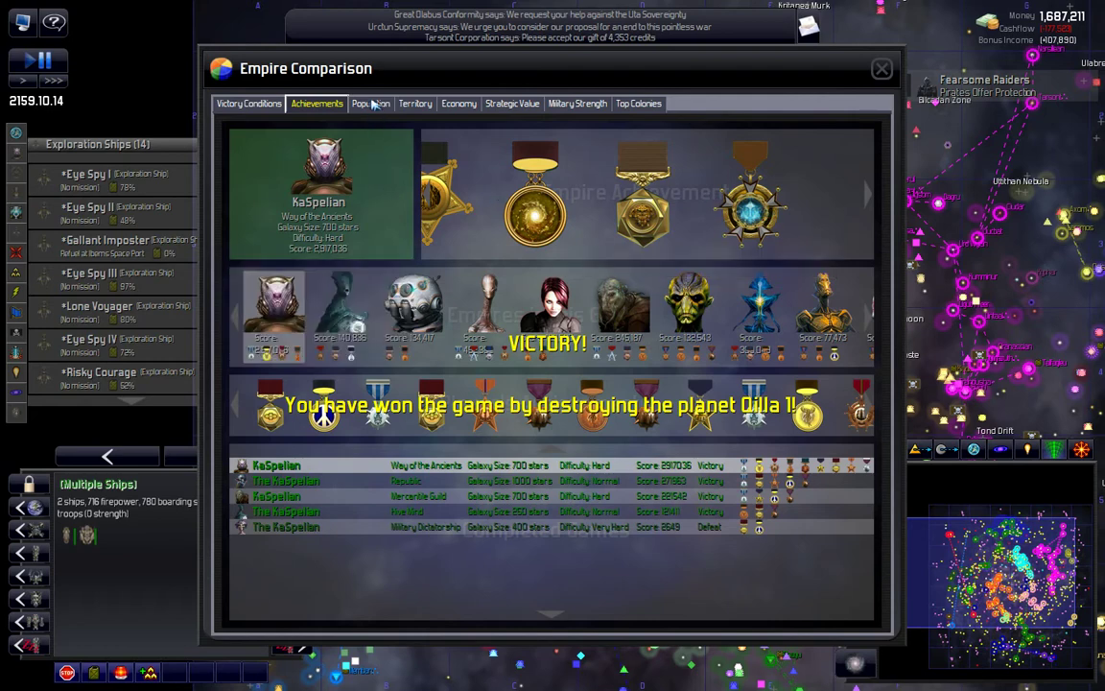
Step: View population, colony, GDP, strategic value, military and top-colony rankings, then close Empire Comparison
click(371, 103)
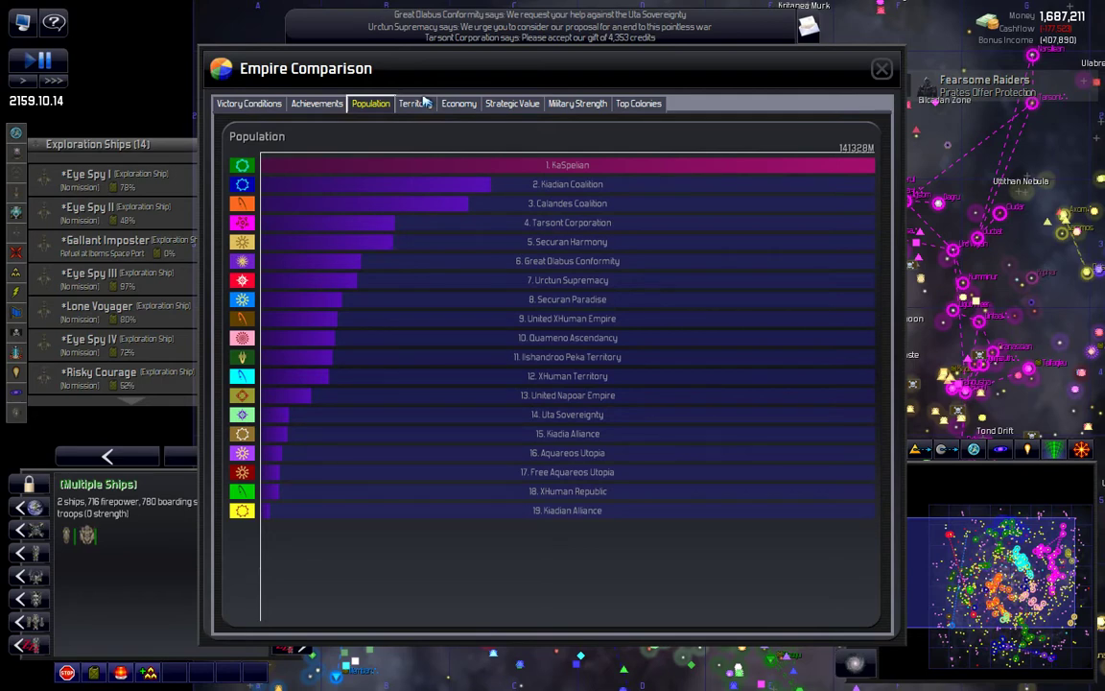
click(415, 103)
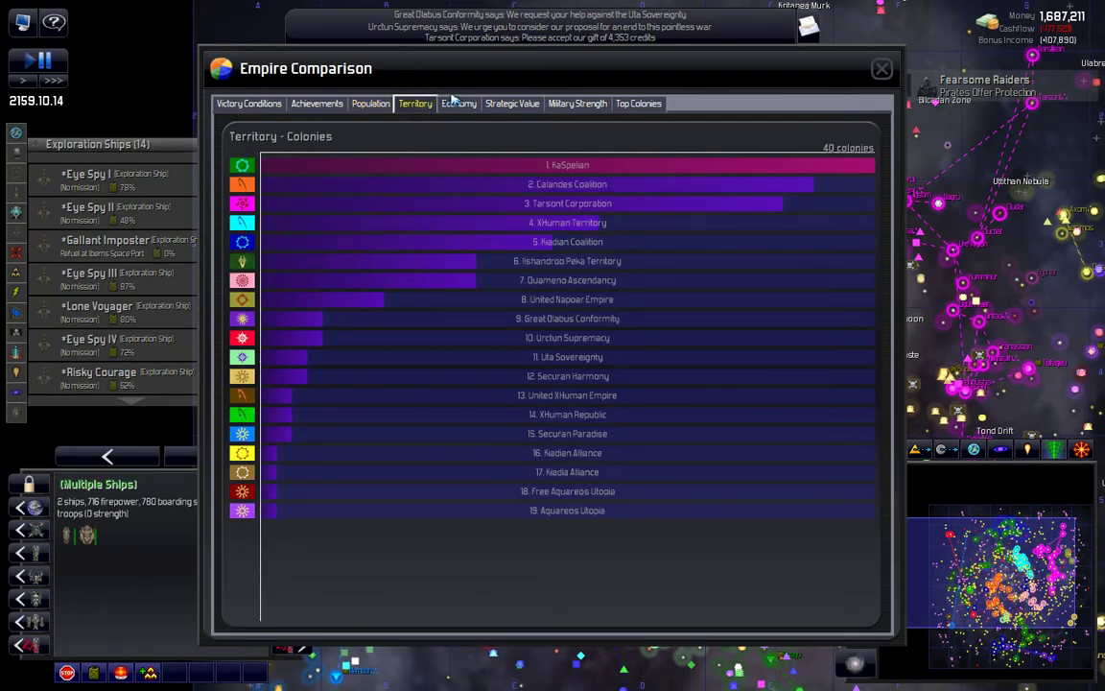
click(458, 103)
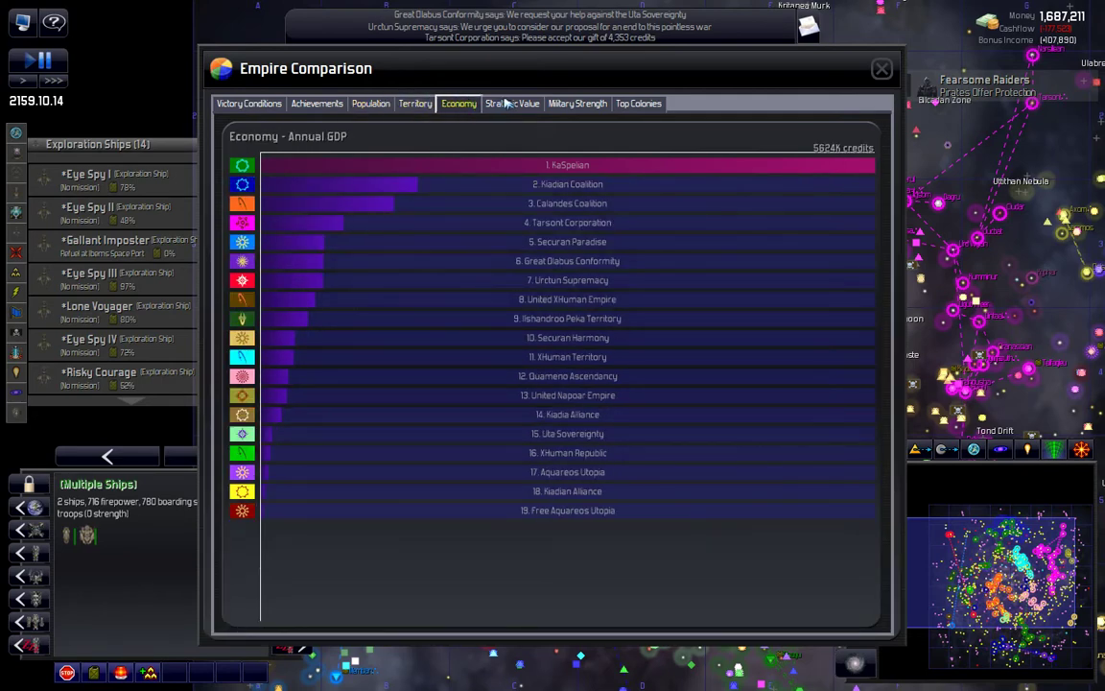
click(507, 103)
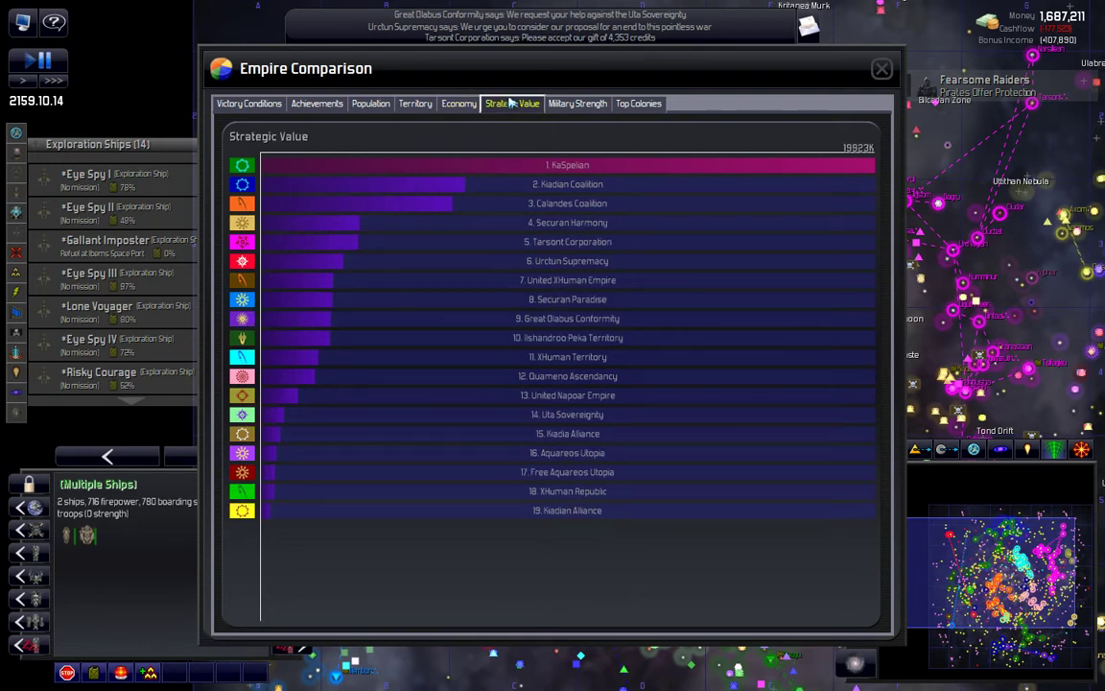
click(564, 103)
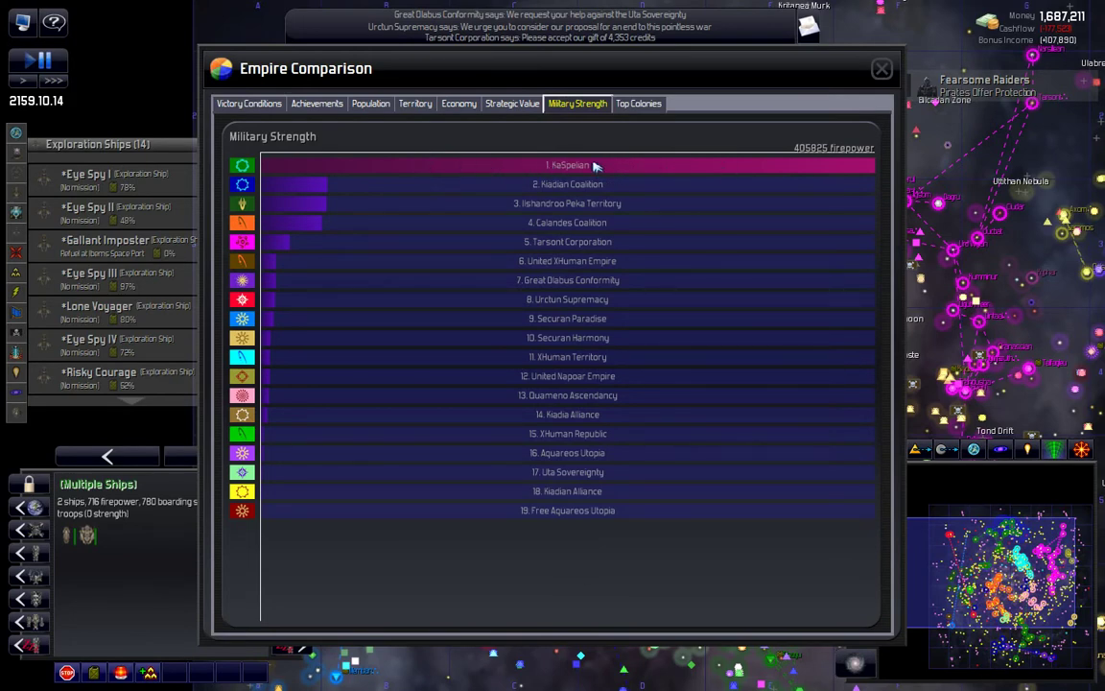
click(639, 104)
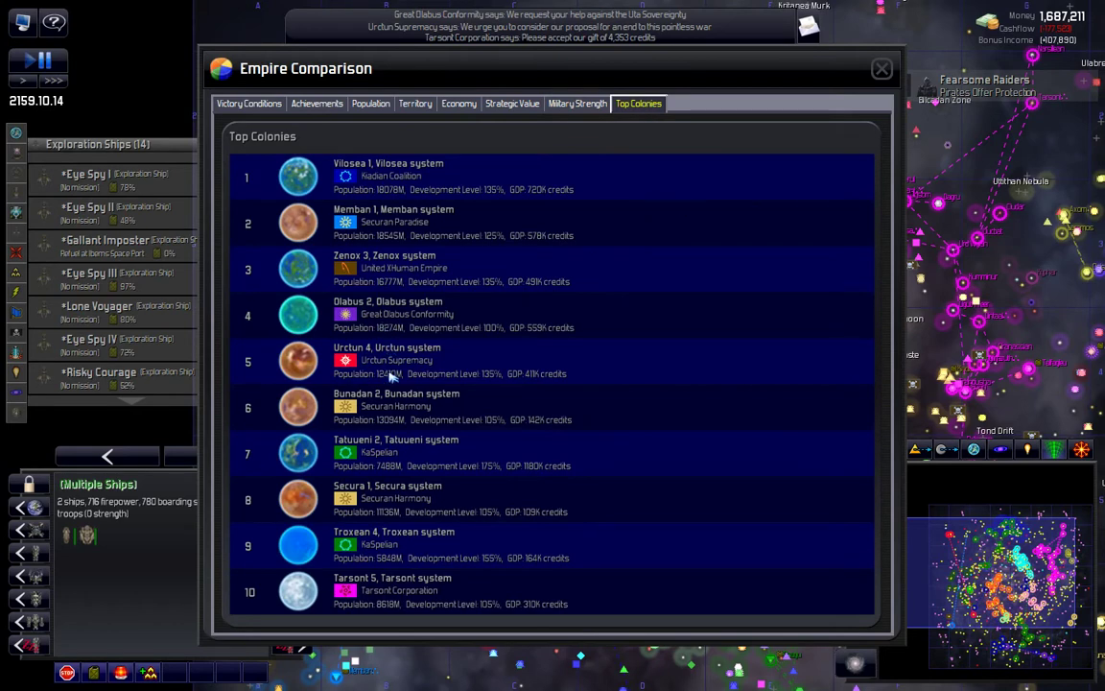
click(882, 69)
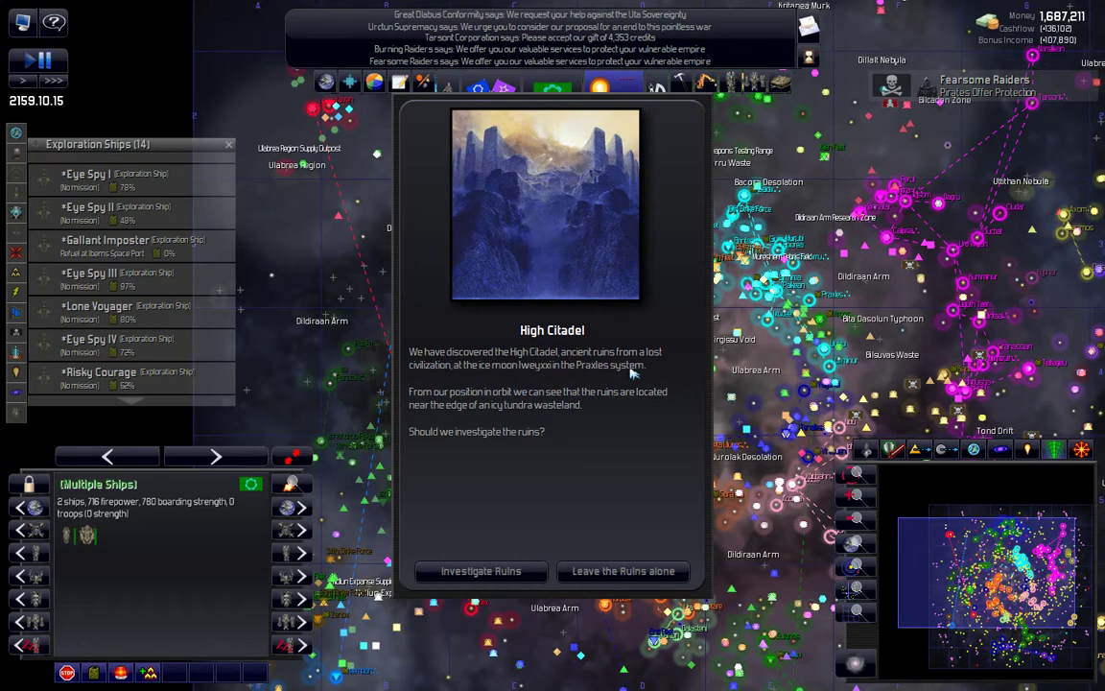
Step: Investigate the High Citadel ruins on Iweyoxi, close the Unusual Technology report, and pause
click(481, 571)
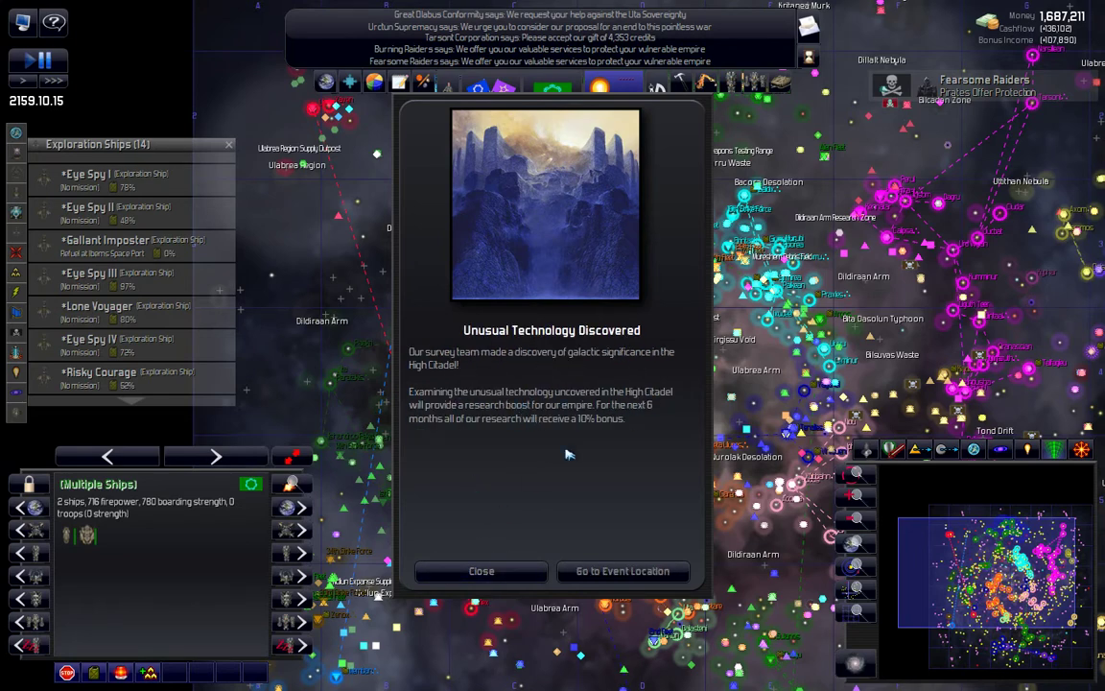
click(482, 571)
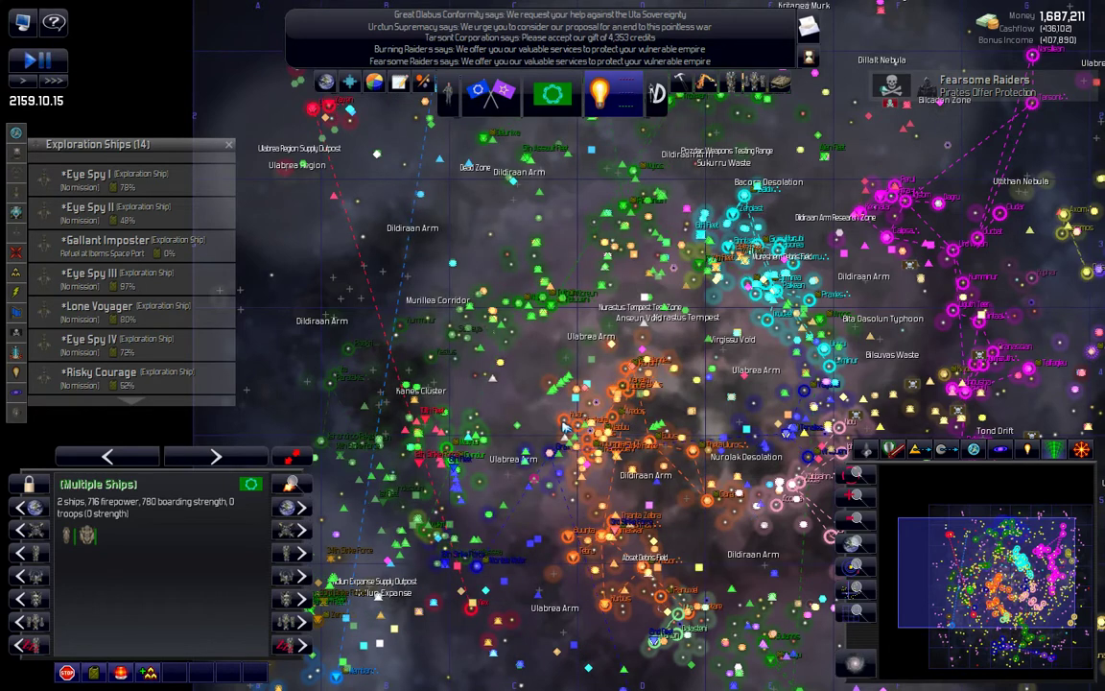
key(space)
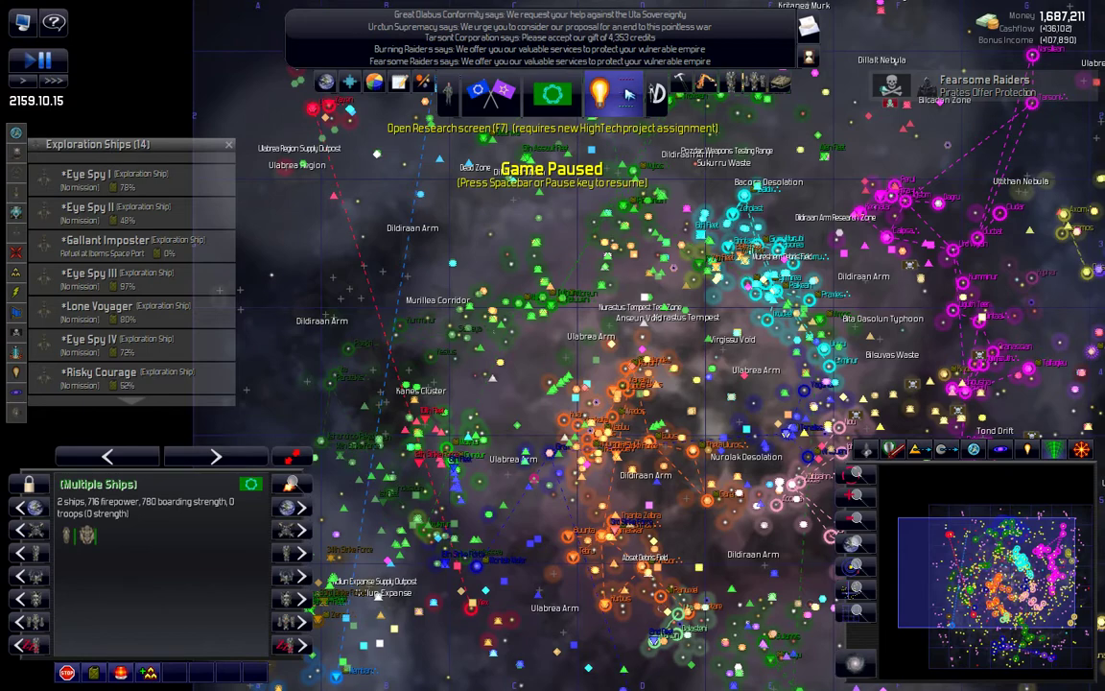
Step: Open the Research screen and browse the Weapons and Energy & Construction trees
click(600, 93)
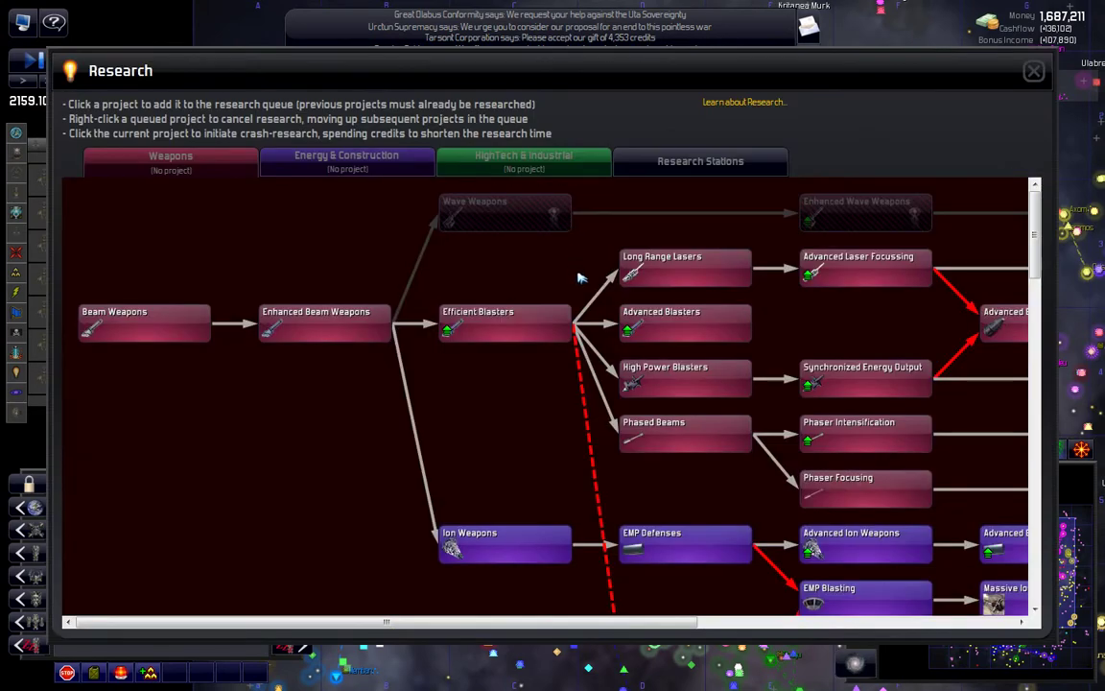
drag(545, 427, 796, 349)
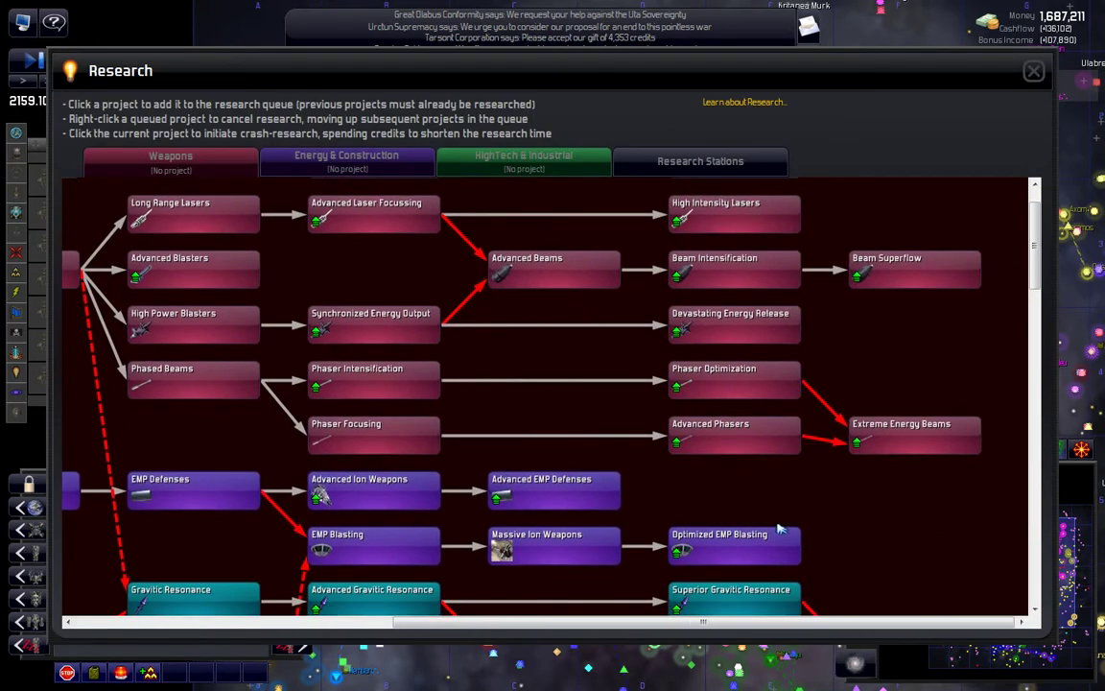
scroll(797, 348, down, 3)
scroll(796, 348, down, 3)
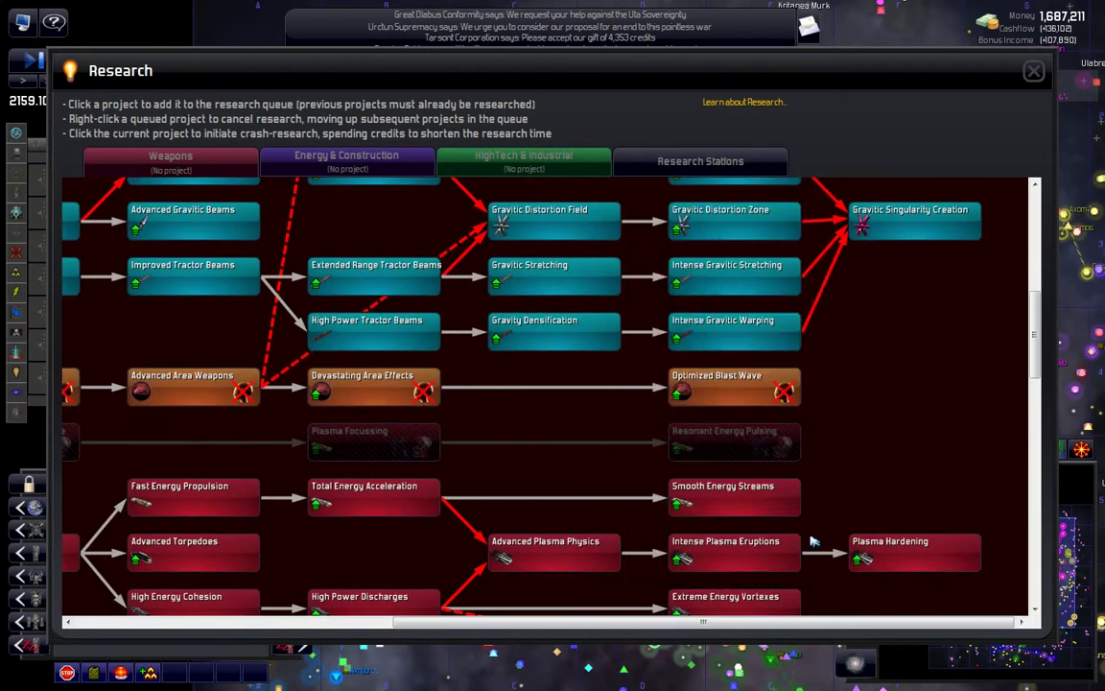
scroll(826, 336, down, 3)
scroll(831, 333, down, 4)
scroll(758, 403, down, 1)
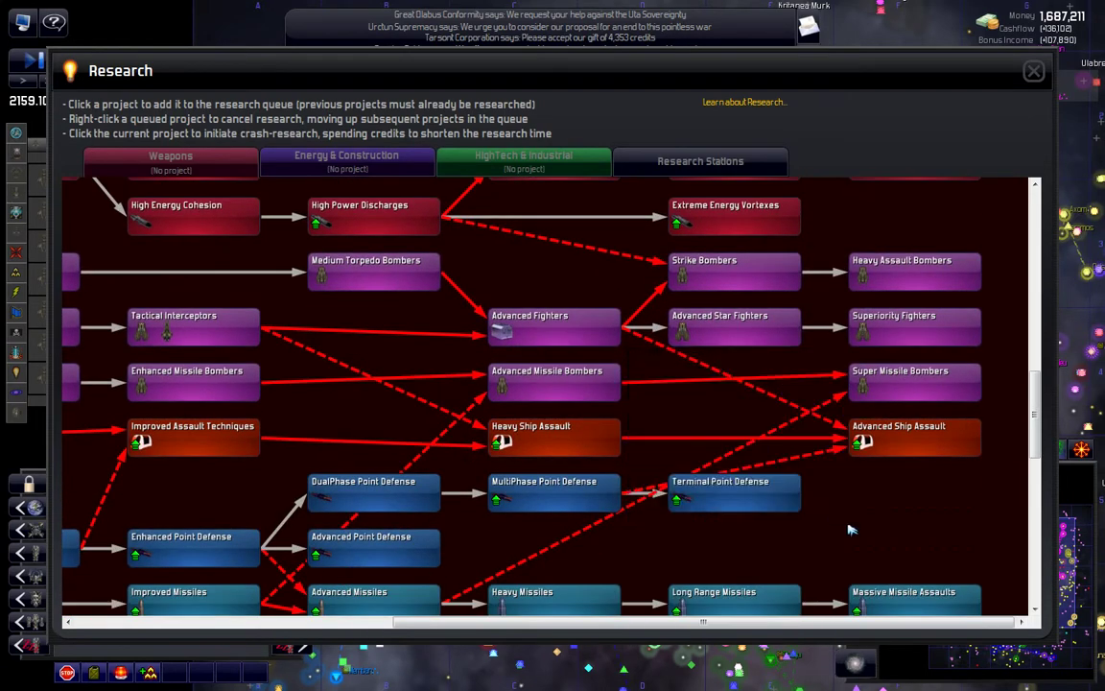
scroll(708, 380, down, 2)
scroll(708, 380, down, 2)
scroll(838, 546, down, 3)
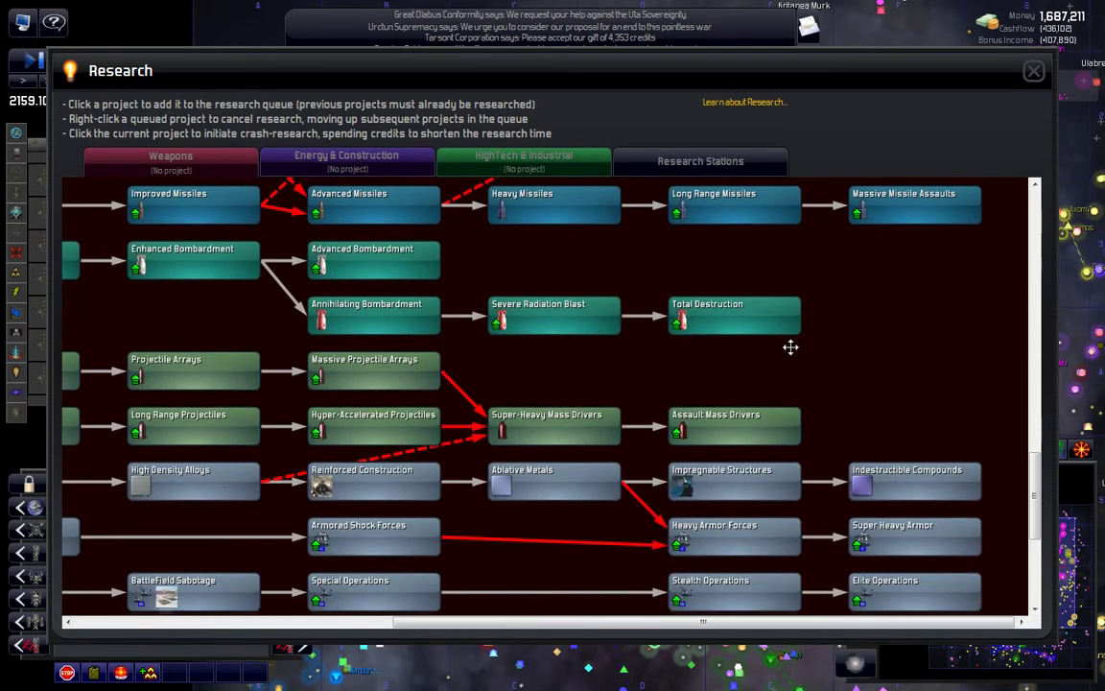
scroll(806, 364, down, 3)
scroll(777, 288, down, 5)
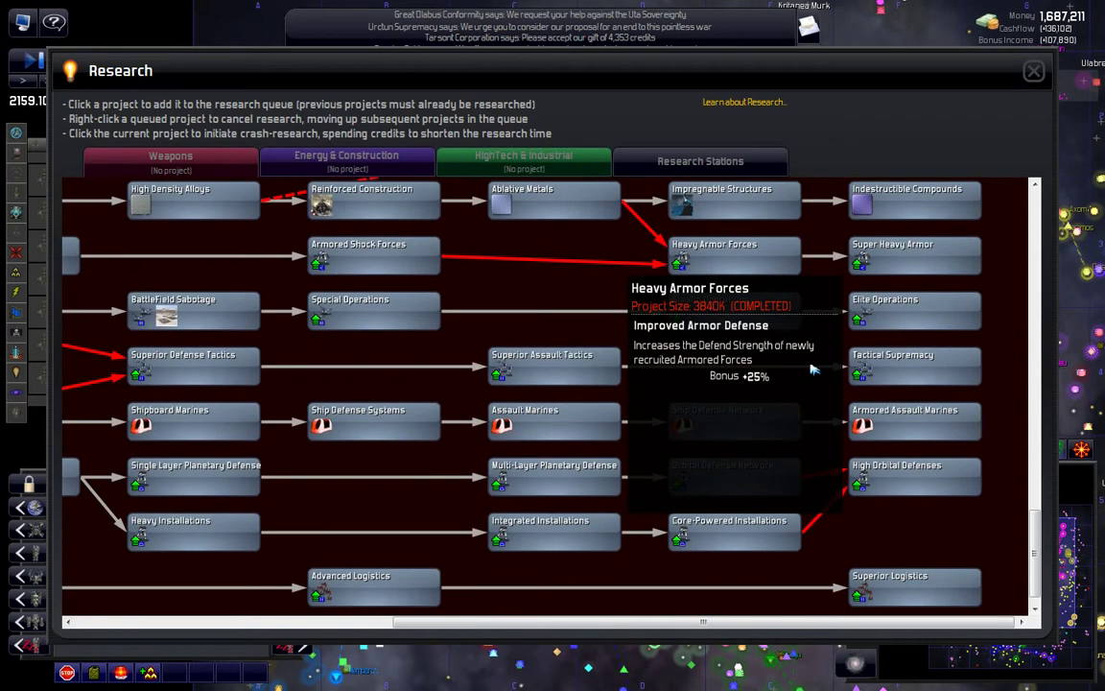
scroll(816, 343, up, 1)
scroll(817, 343, up, 5)
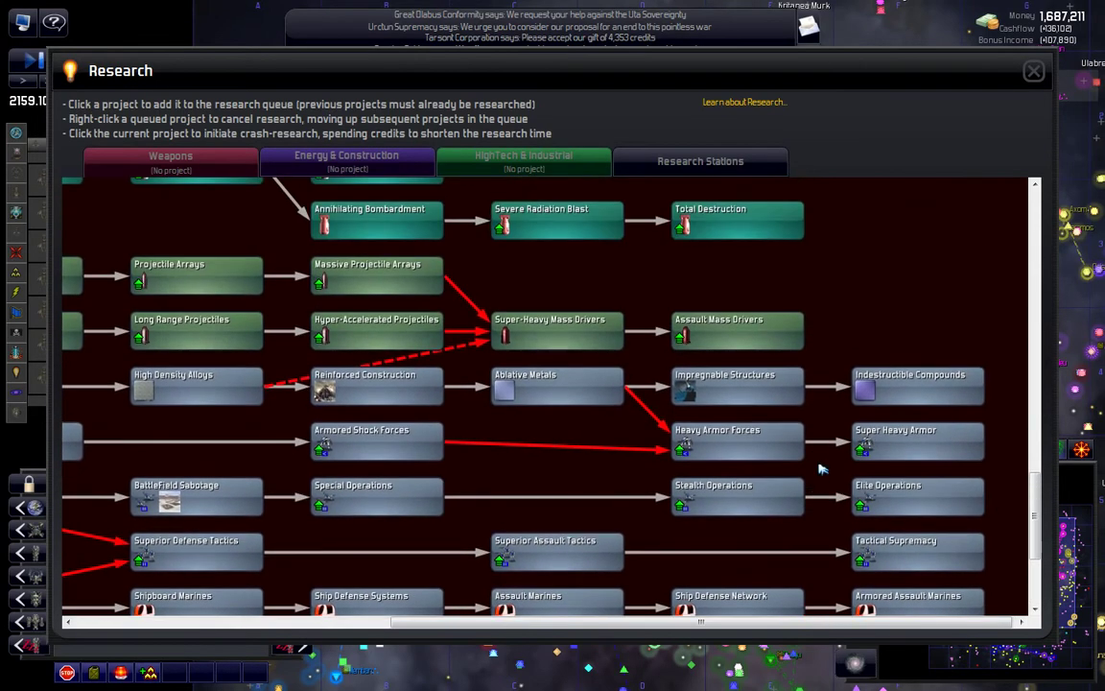
scroll(835, 365, up, 5)
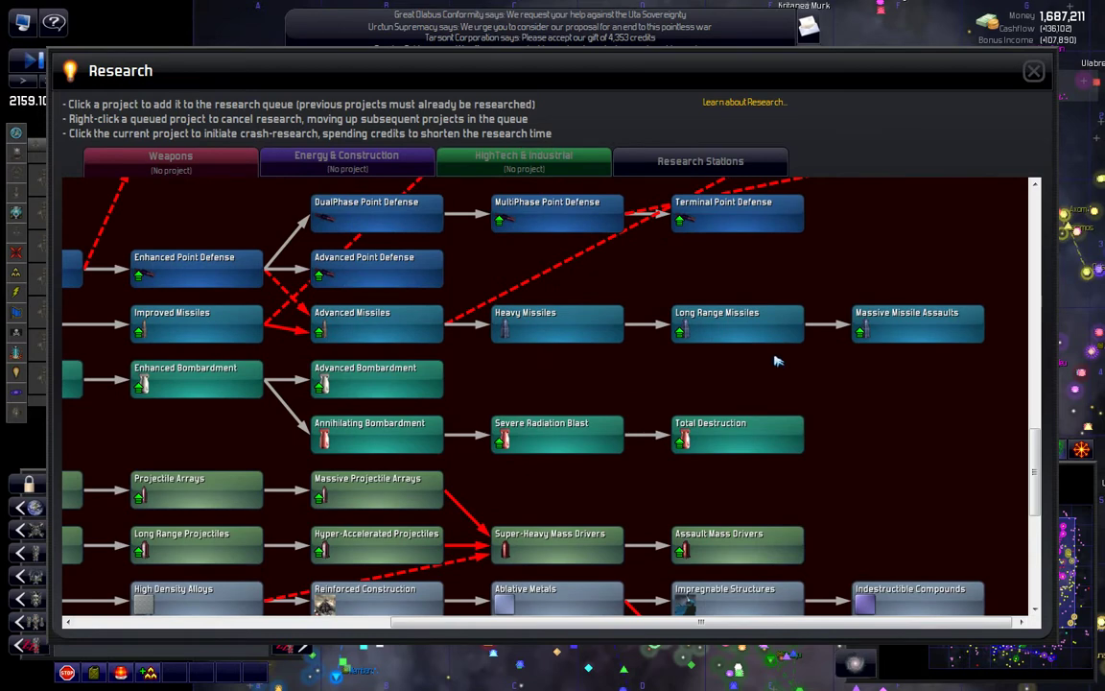
click(347, 162)
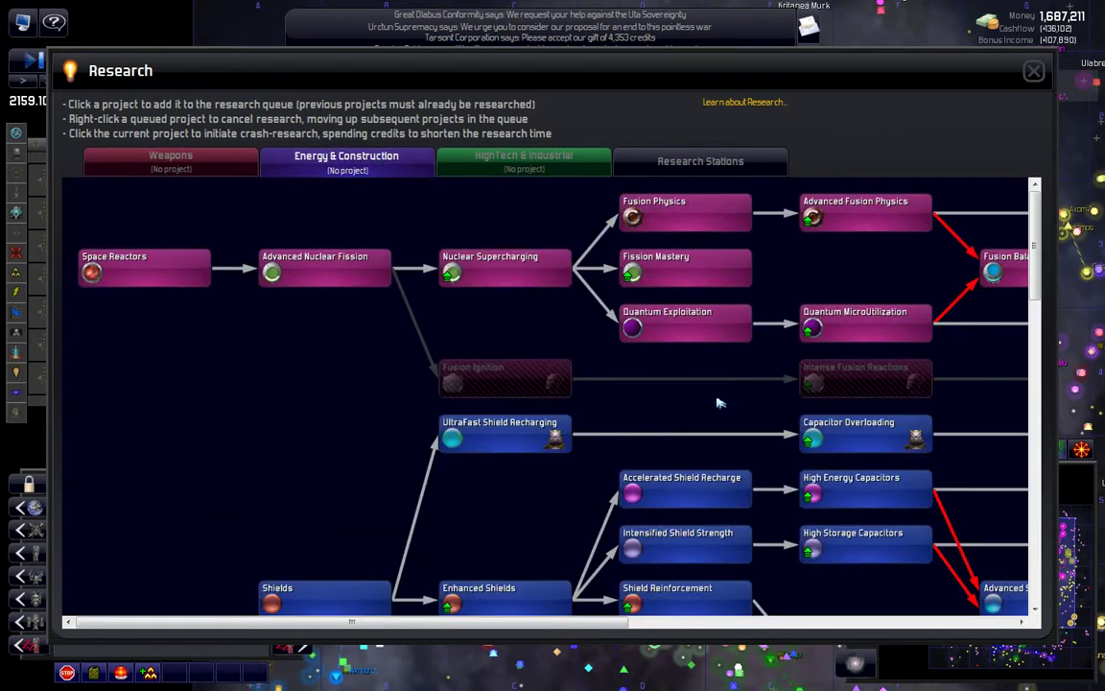
scroll(431, 403, down, 5)
scroll(403, 432, down, 3)
scroll(690, 384, down, 5)
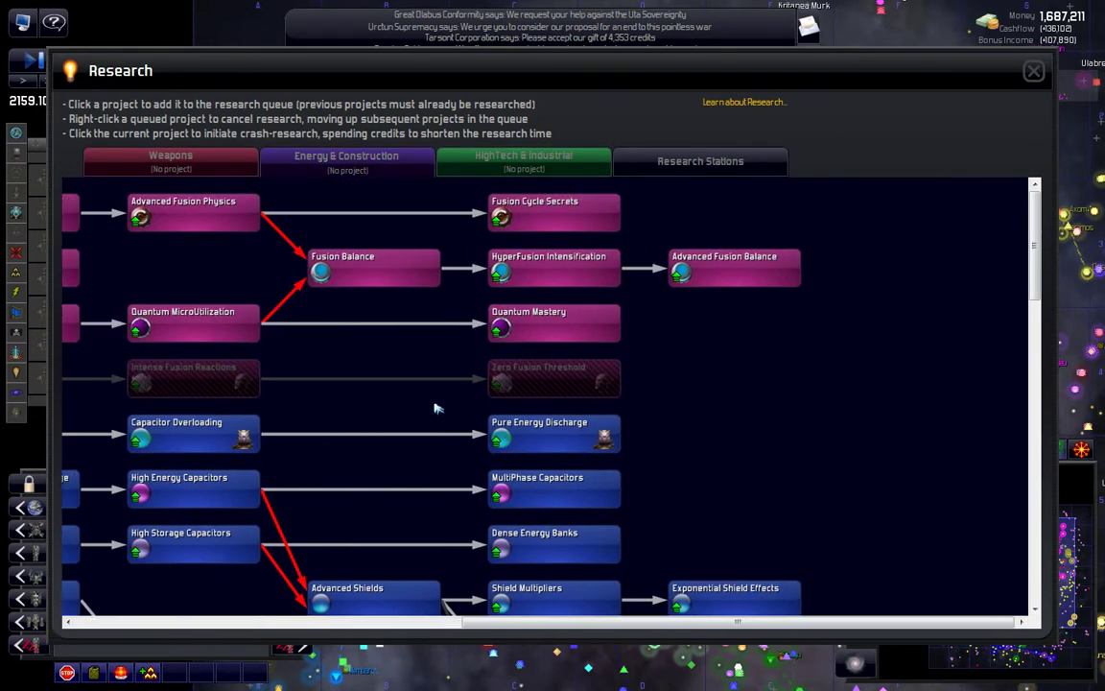
scroll(575, 326, down, 5)
scroll(480, 278, down, 3)
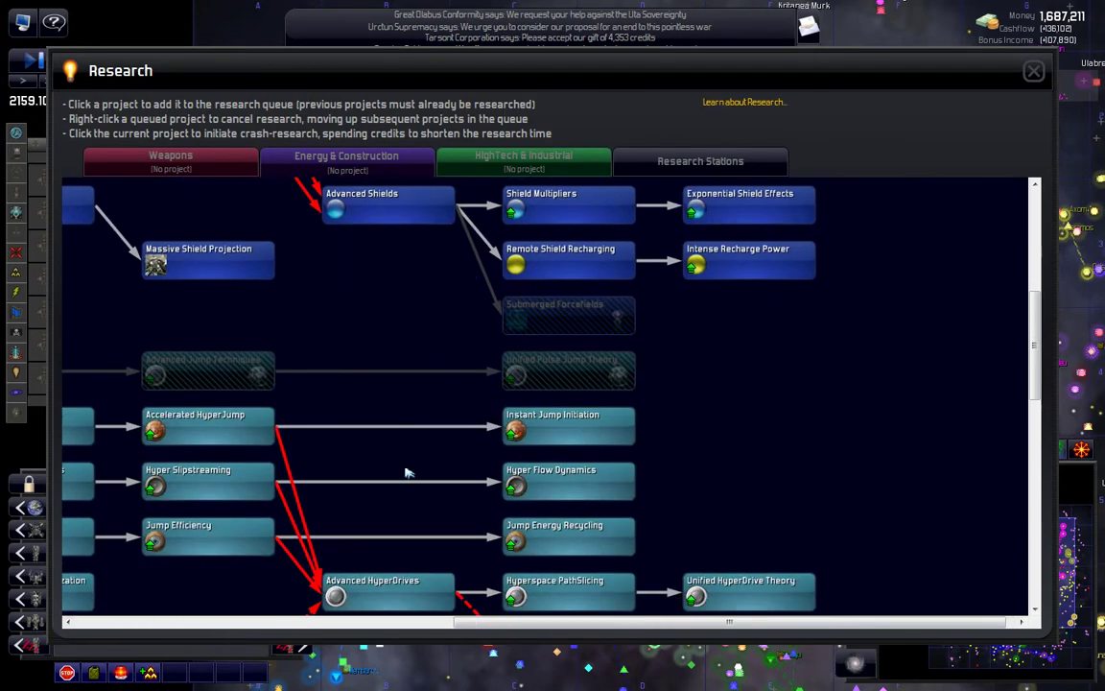
scroll(415, 464, down, 5)
scroll(564, 480, down, 5)
scroll(576, 384, down, 5)
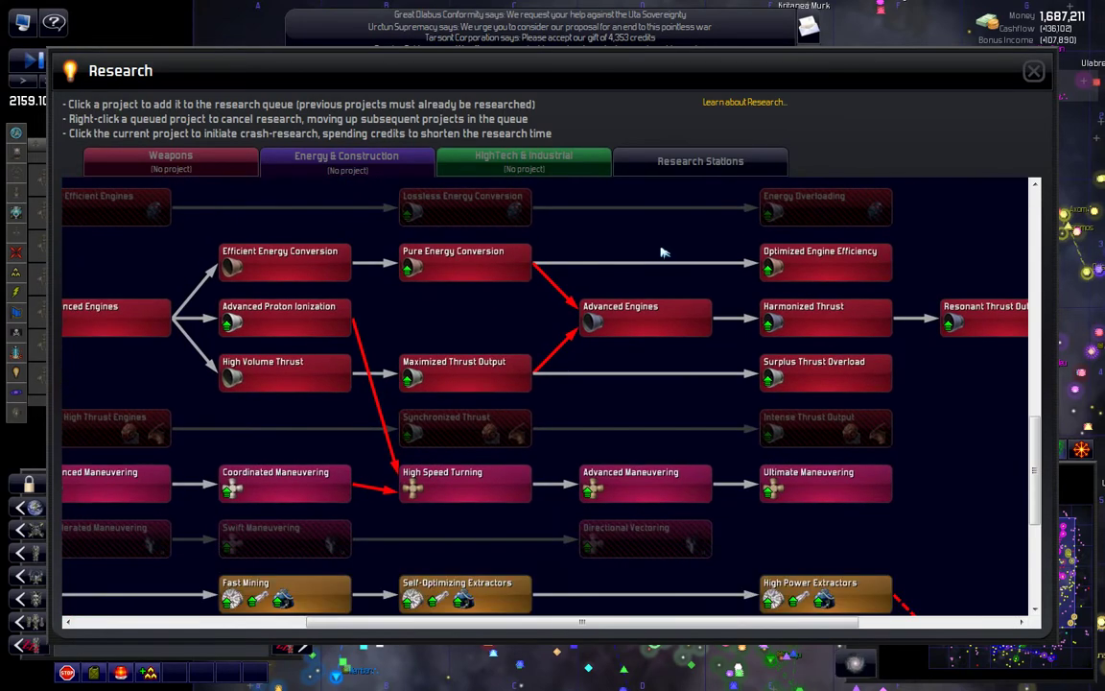
scroll(597, 288, down, 5)
scroll(586, 259, down, 3)
mouse_move(567, 409)
mouse_down()
mouse_move(444, 410)
mouse_move(403, 436)
mouse_up()
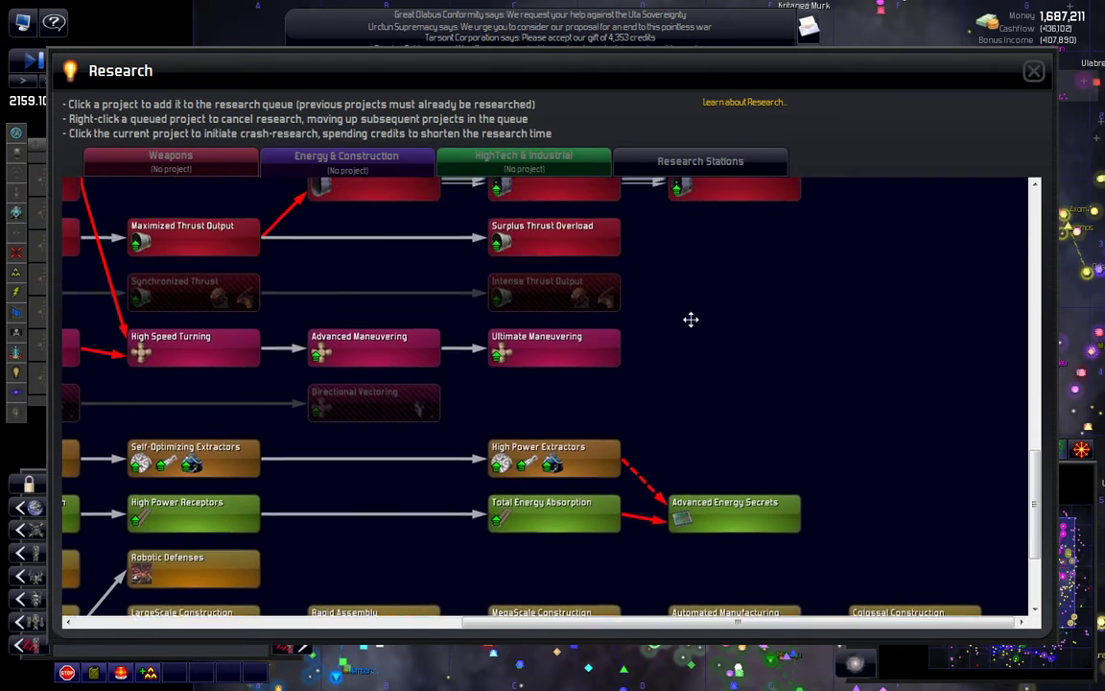
scroll(691, 316, up, 5)
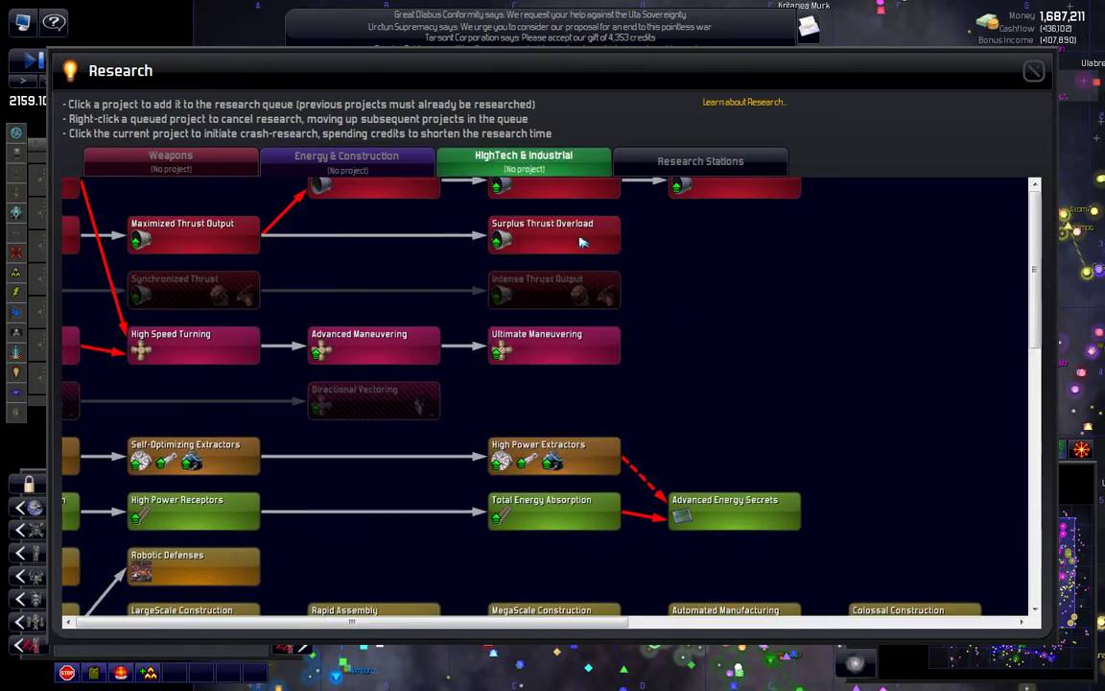
Step: Browse the HighTech & Industrial tree, then show the Research Stations list
click(523, 161)
drag(749, 380, 576, 379)
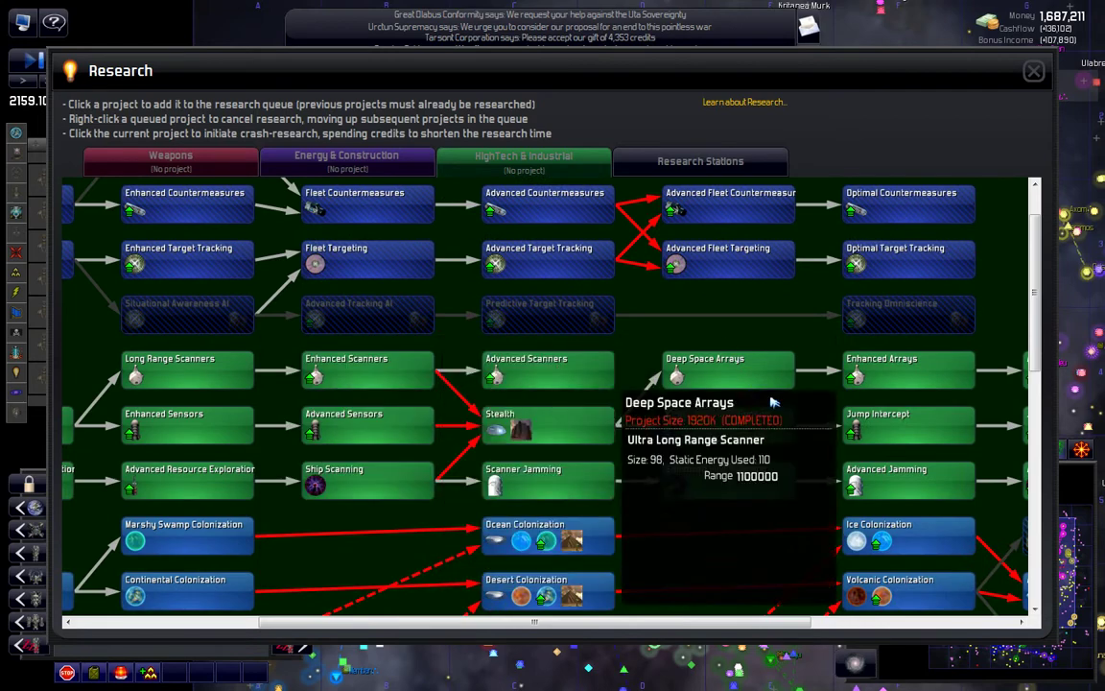
drag(876, 414, 584, 218)
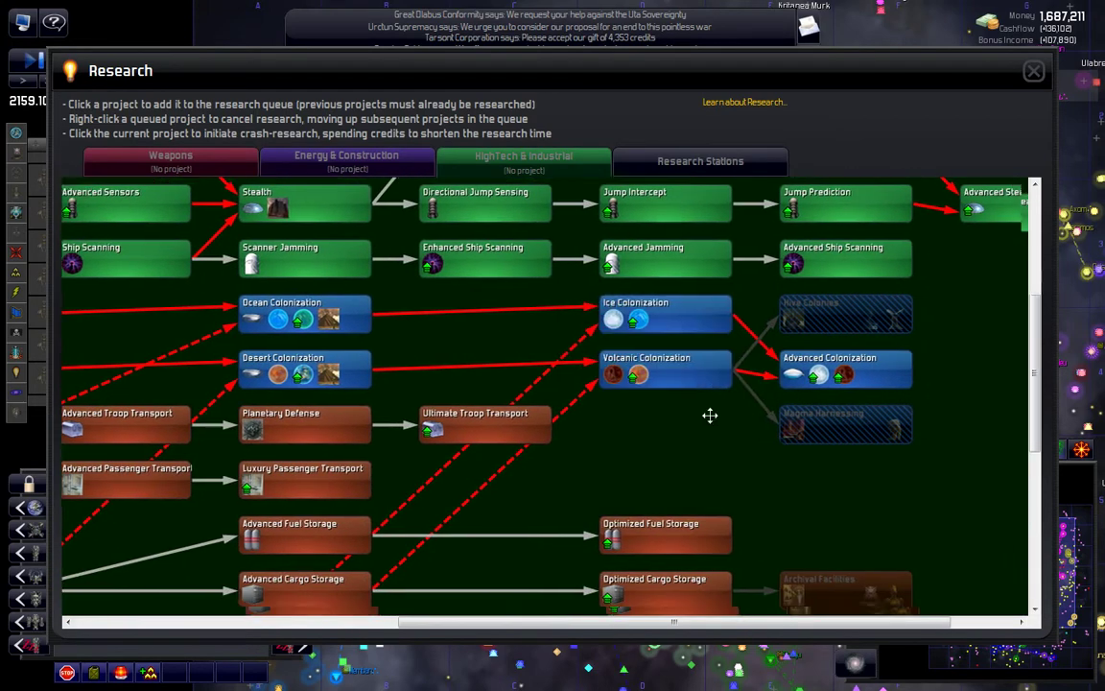
drag(679, 412, 530, 241)
drag(400, 348, 624, 220)
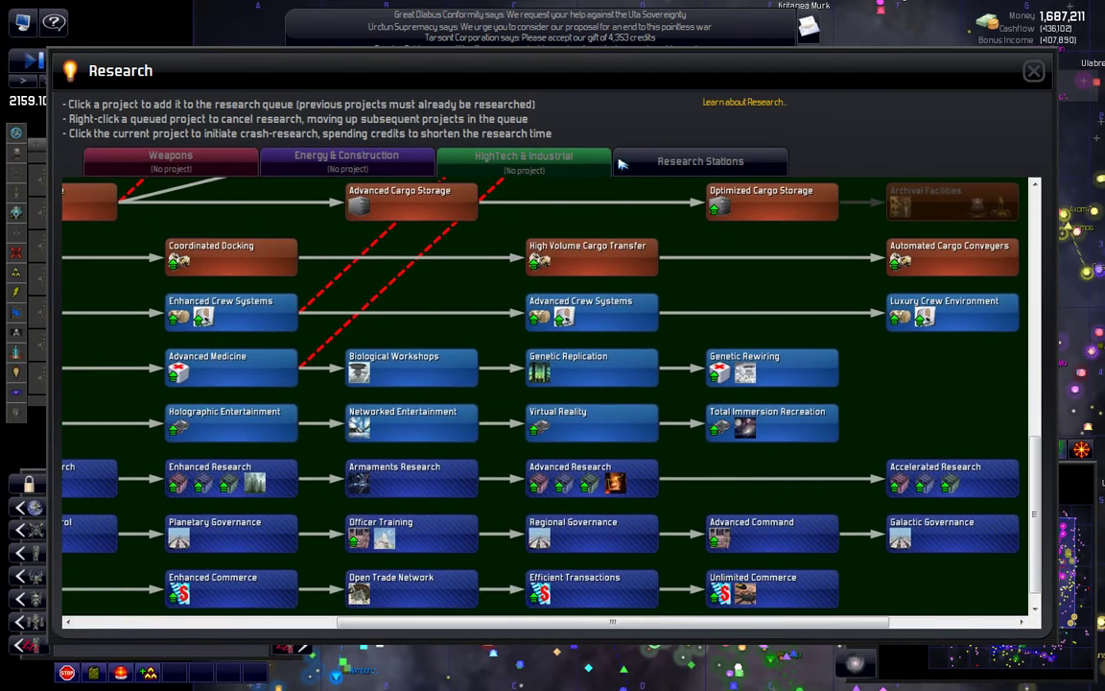
drag(624, 384, 665, 260)
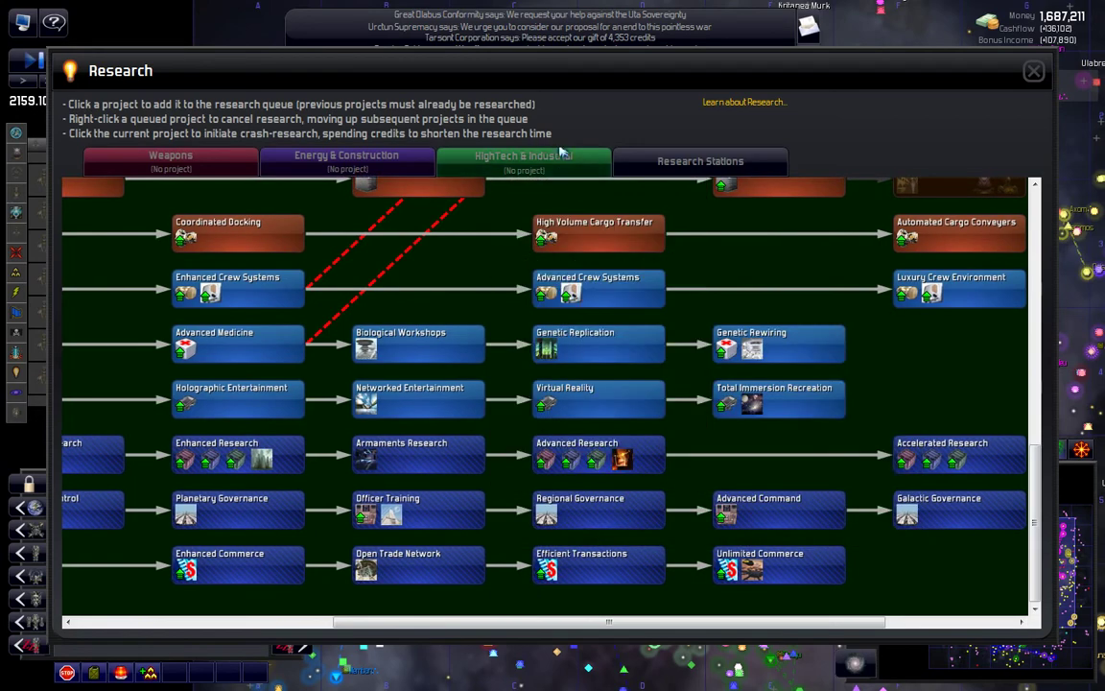
click(662, 160)
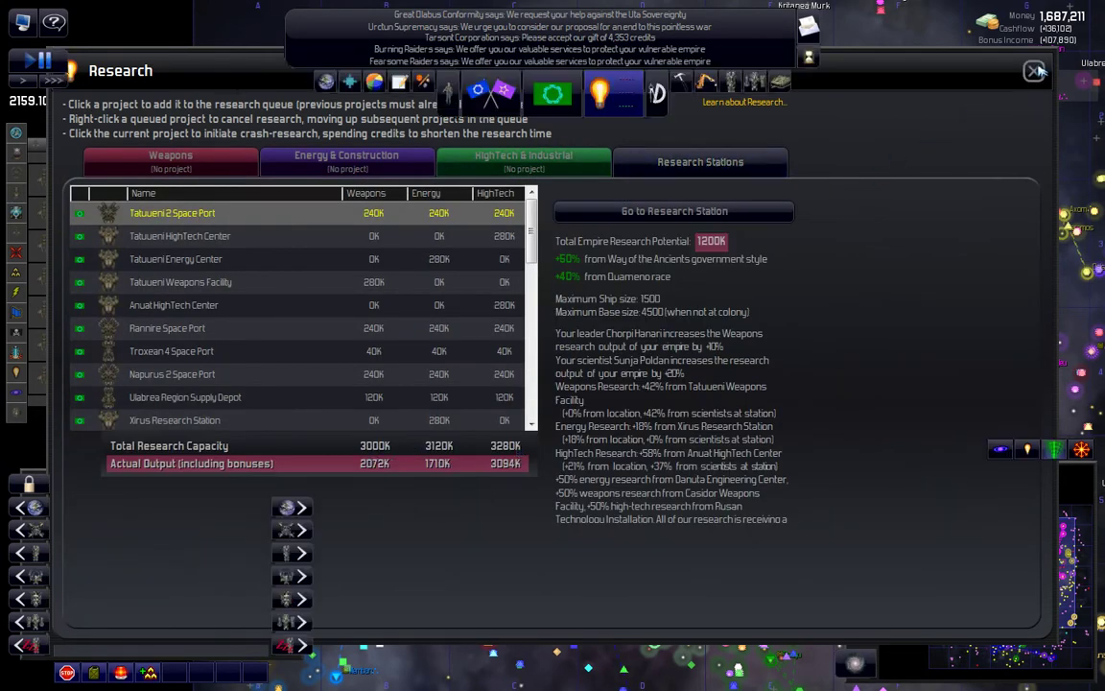
Step: Close Research, select Utopia in the Argos system, and open the Colonies screen (F2)
key(Escape)
scroll(744, 373, up, 3)
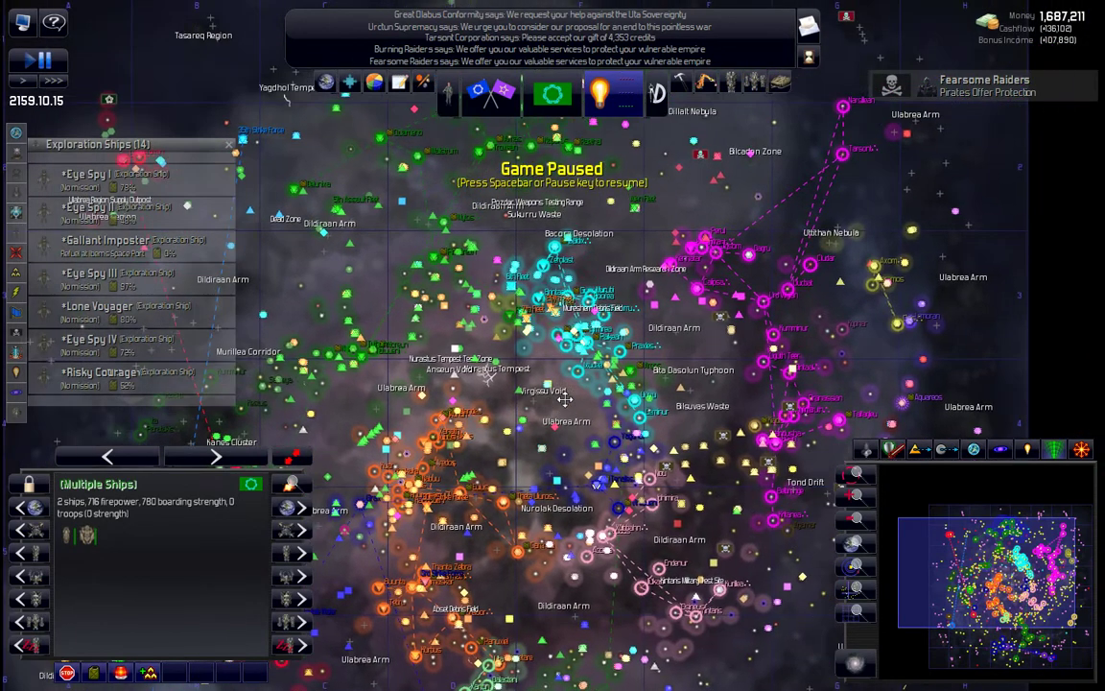
scroll(671, 372, up, 2)
scroll(633, 373, up, 3)
scroll(633, 375, up, 2)
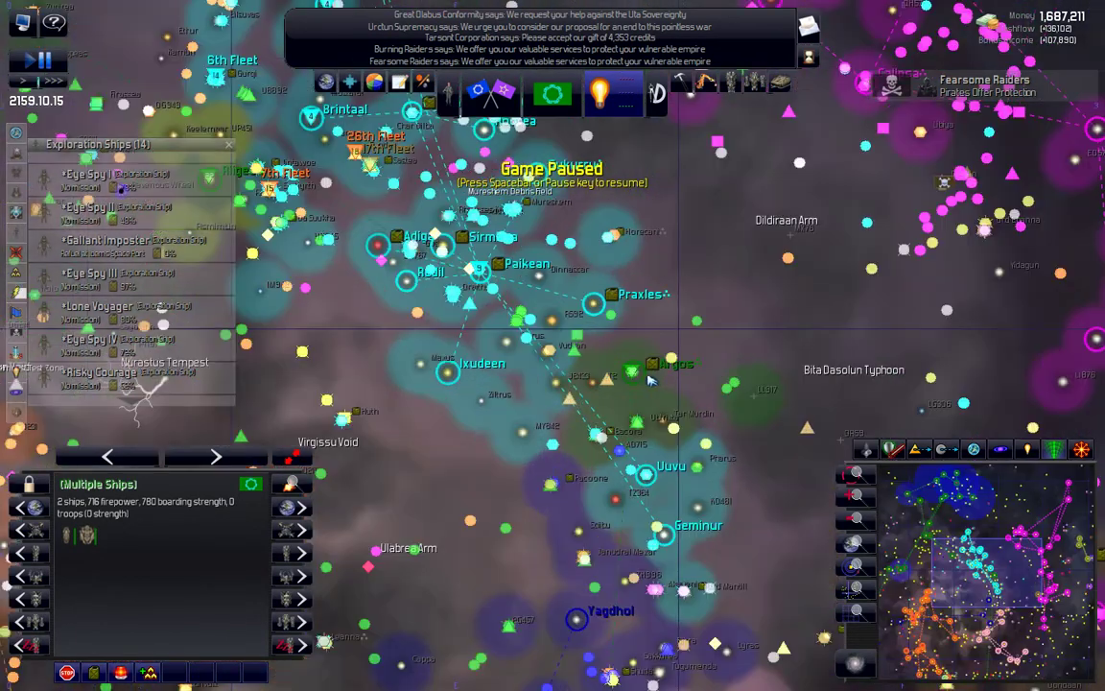
click(643, 374)
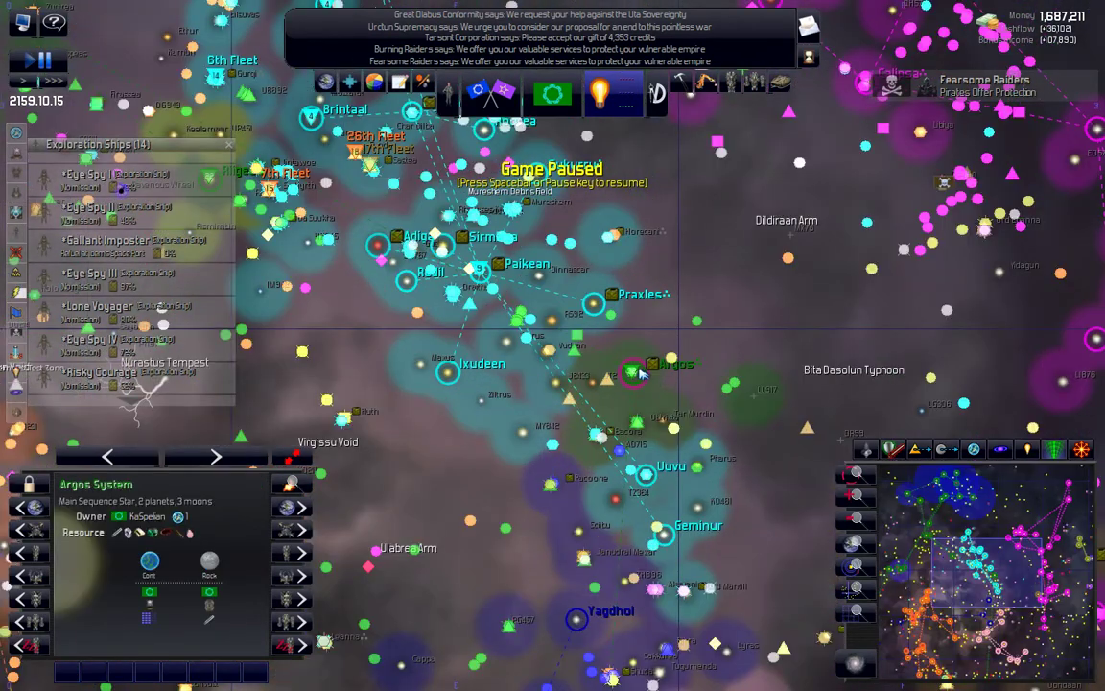
click(156, 557)
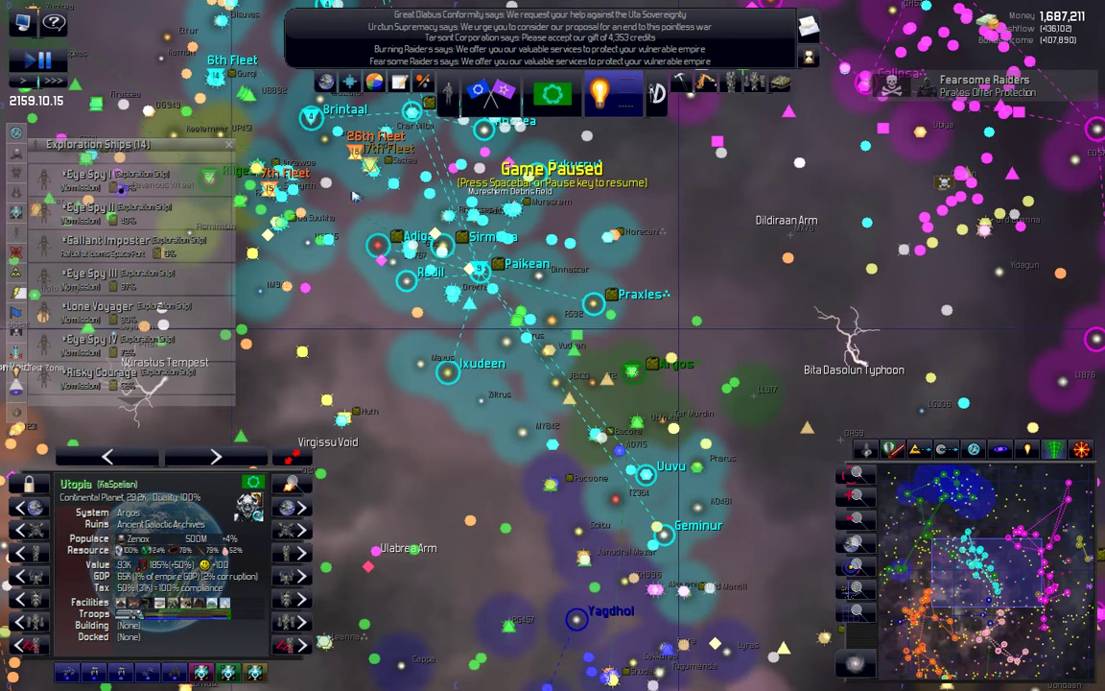
click(334, 83)
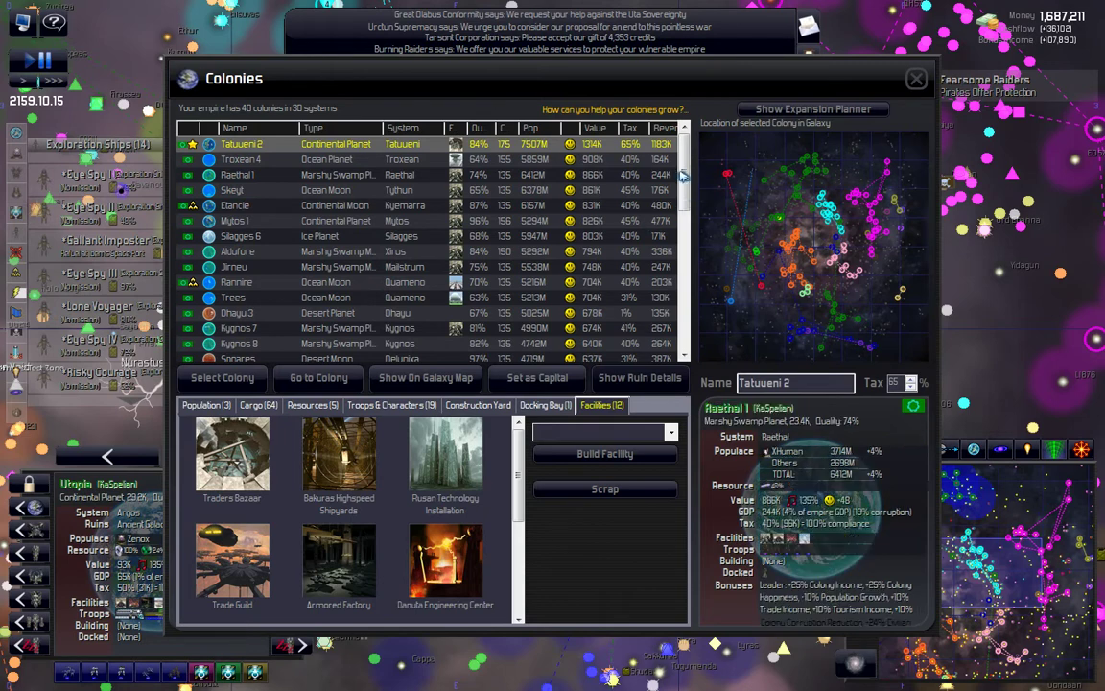
Step: Check Raethal 1 and Kygnos 7, review Utopia's troops, construction yard and cargo, then close Colonies
click(237, 175)
mouse_move(683, 163)
mouse_down()
mouse_move(686, 345)
mouse_move(686, 144)
mouse_up()
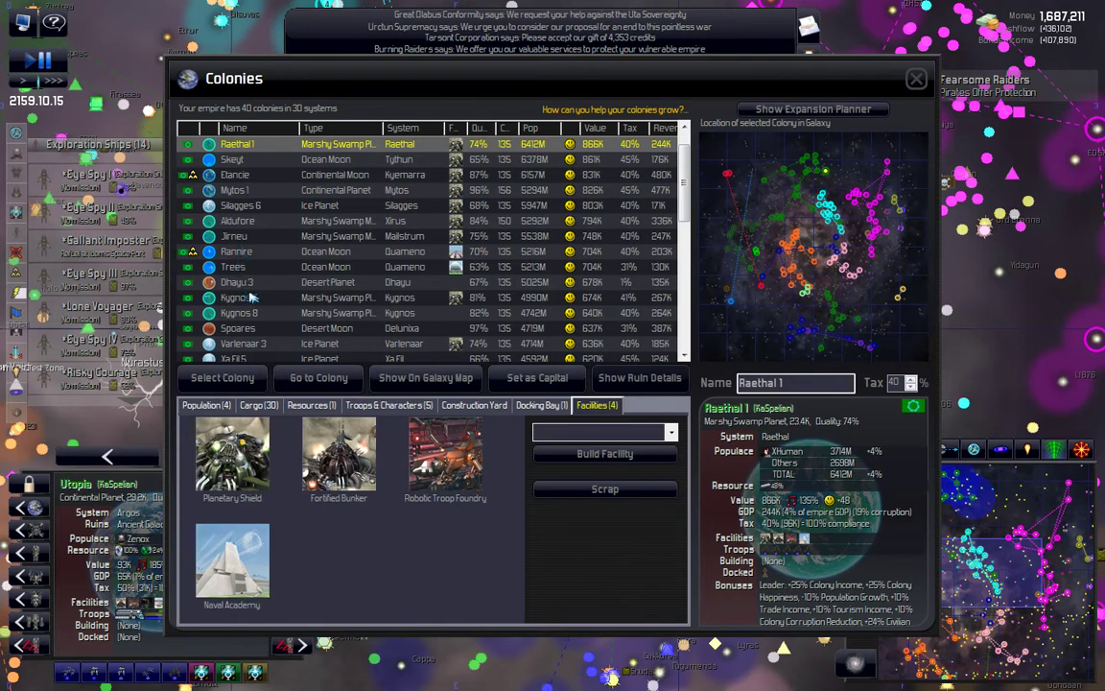
click(251, 297)
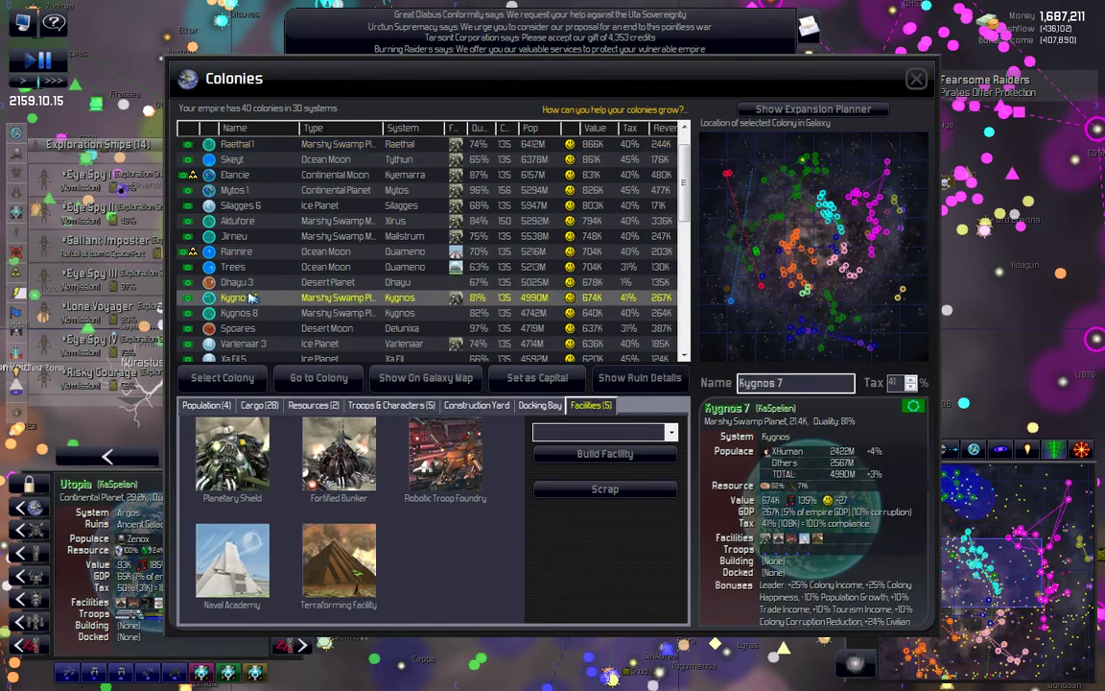
scroll(252, 298, down, 3)
scroll(251, 298, down, 3)
scroll(251, 297, down, 3)
scroll(252, 297, down, 3)
scroll(251, 297, down, 3)
scroll(251, 298, down, 3)
scroll(251, 298, down, 3)
click(243, 284)
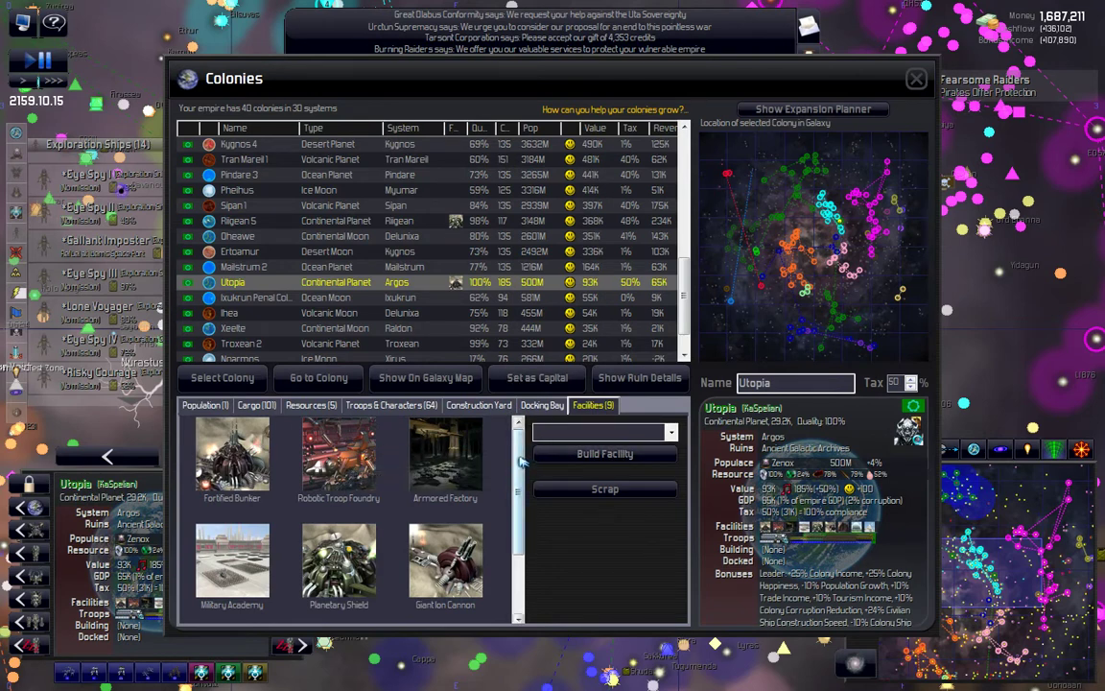
scroll(441, 499, down, 3)
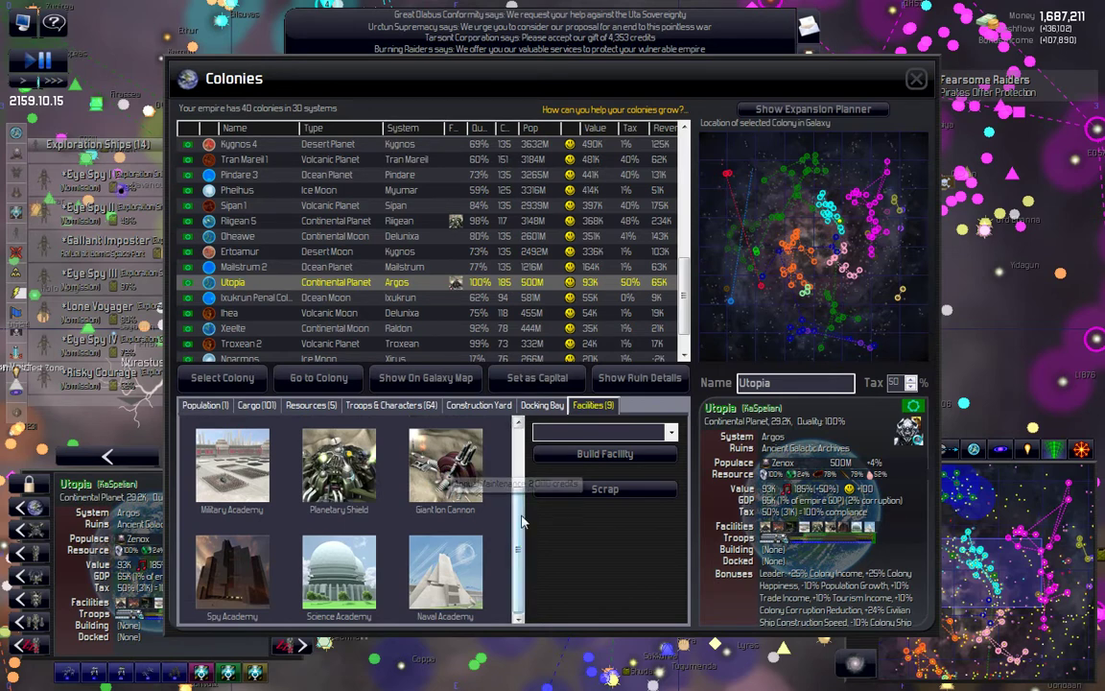
scroll(526, 519, up, 3)
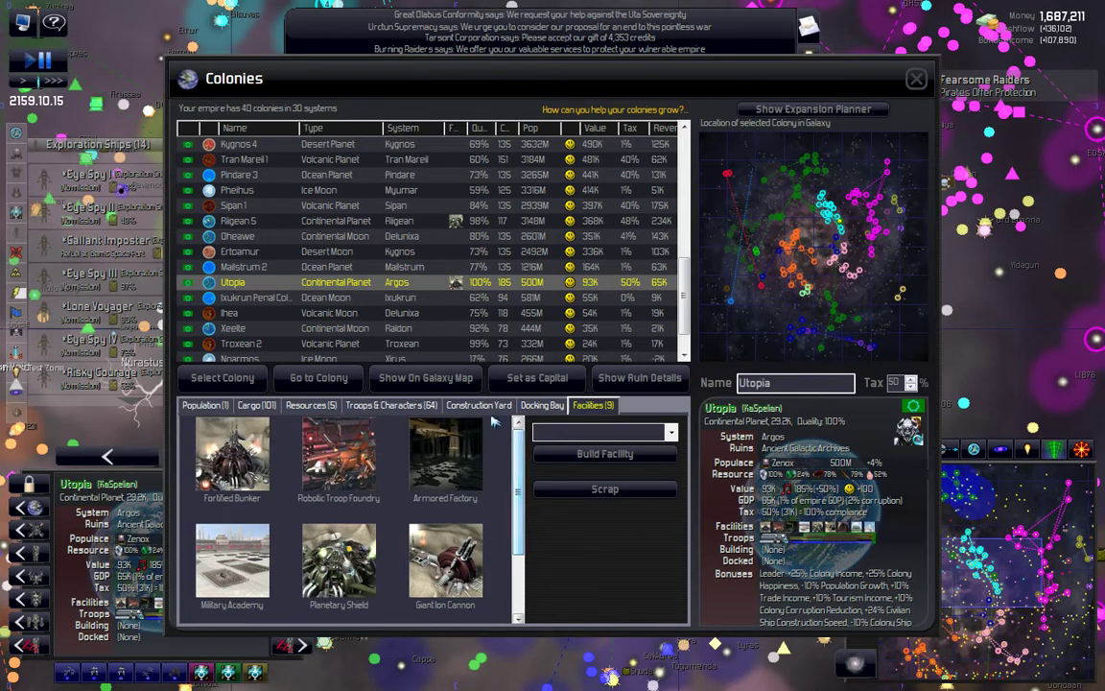
click(392, 405)
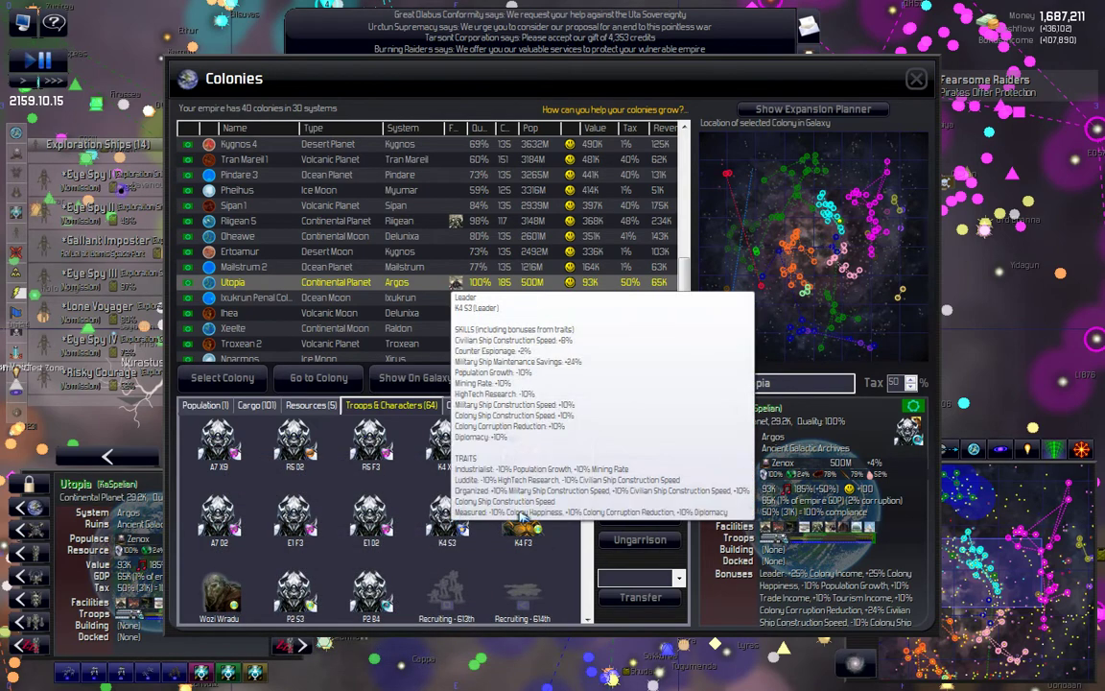
mouse_move(587, 440)
mouse_down()
mouse_move(587, 580)
mouse_move(587, 425)
mouse_up()
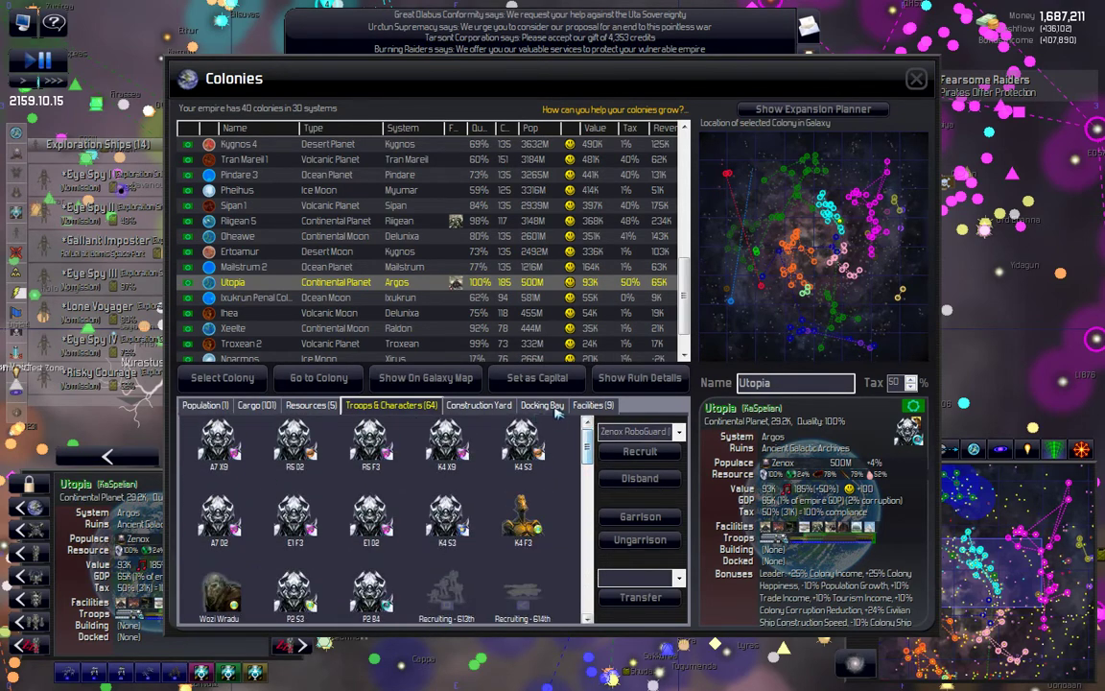
click(478, 405)
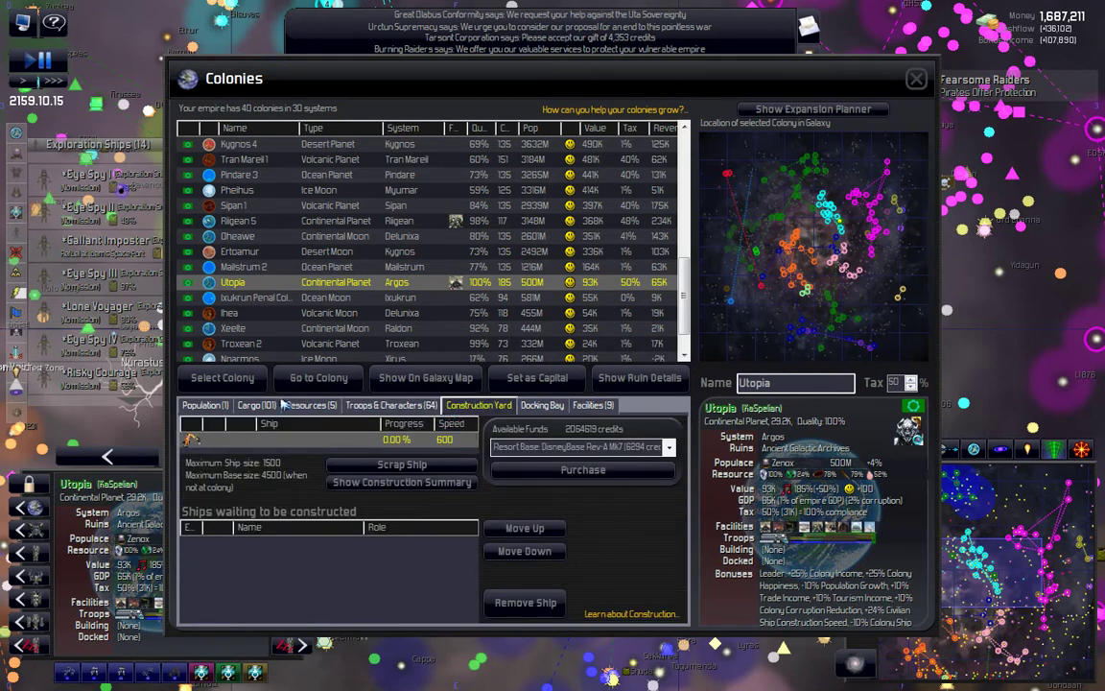
click(255, 405)
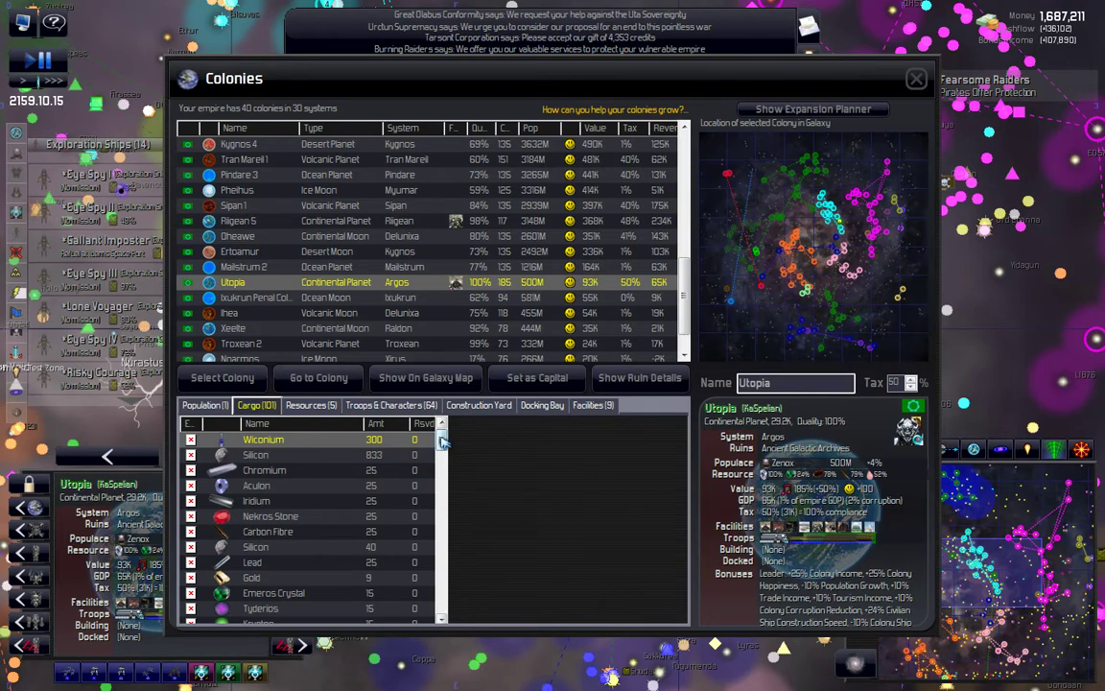
mouse_move(441, 440)
mouse_down()
mouse_move(442, 537)
mouse_move(441, 431)
mouse_up()
key(Escape)
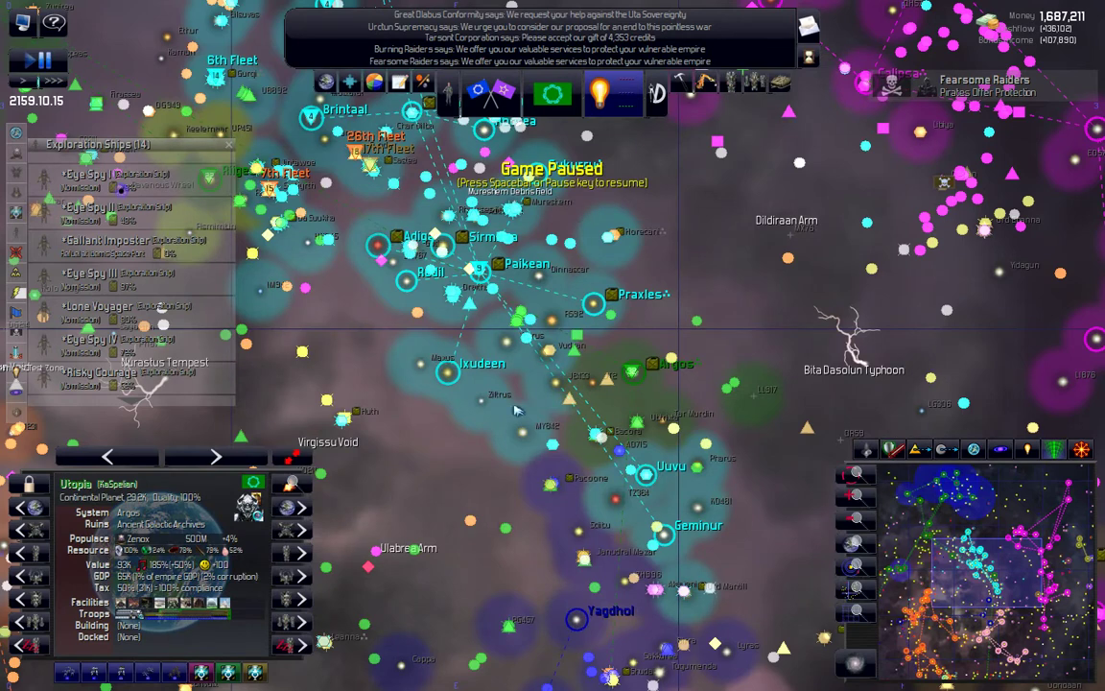
Step: Deselect Utopia, show territories as solid regions, and review then close the Galaxy Map
click(515, 411)
scroll(515, 411, down, 2)
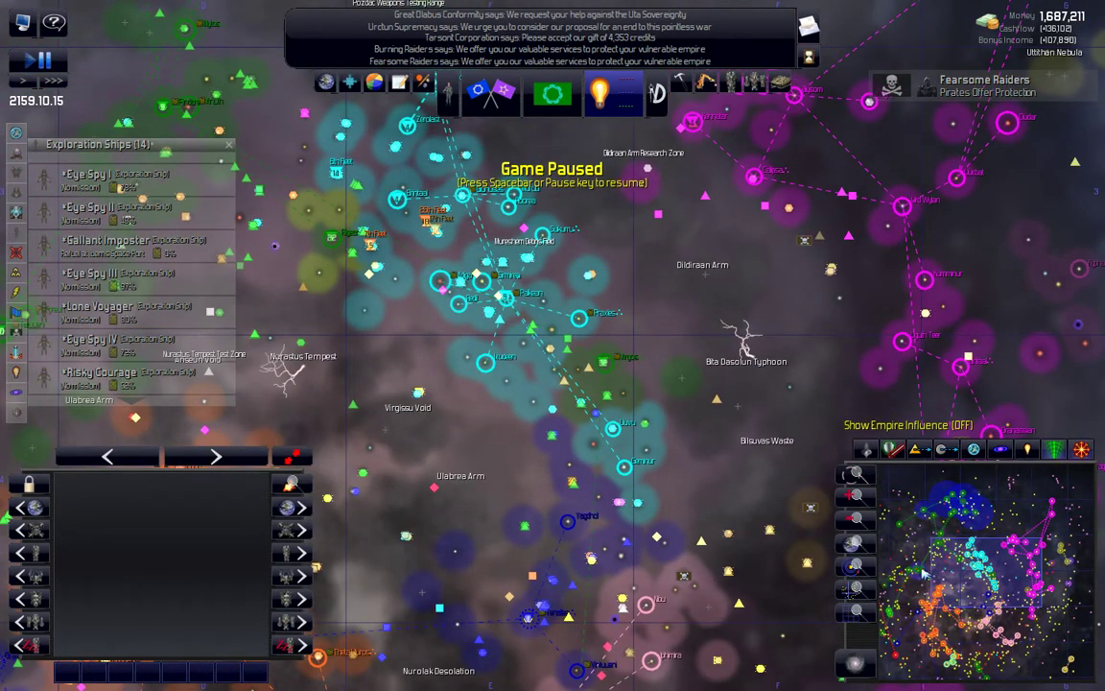
key(i)
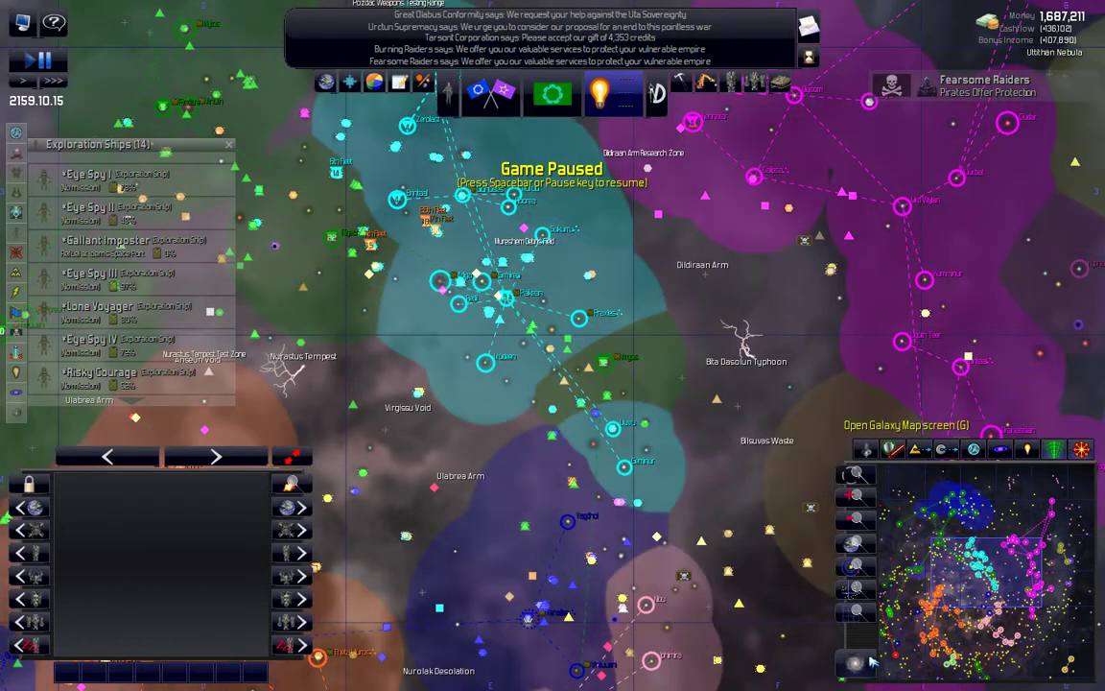
click(861, 662)
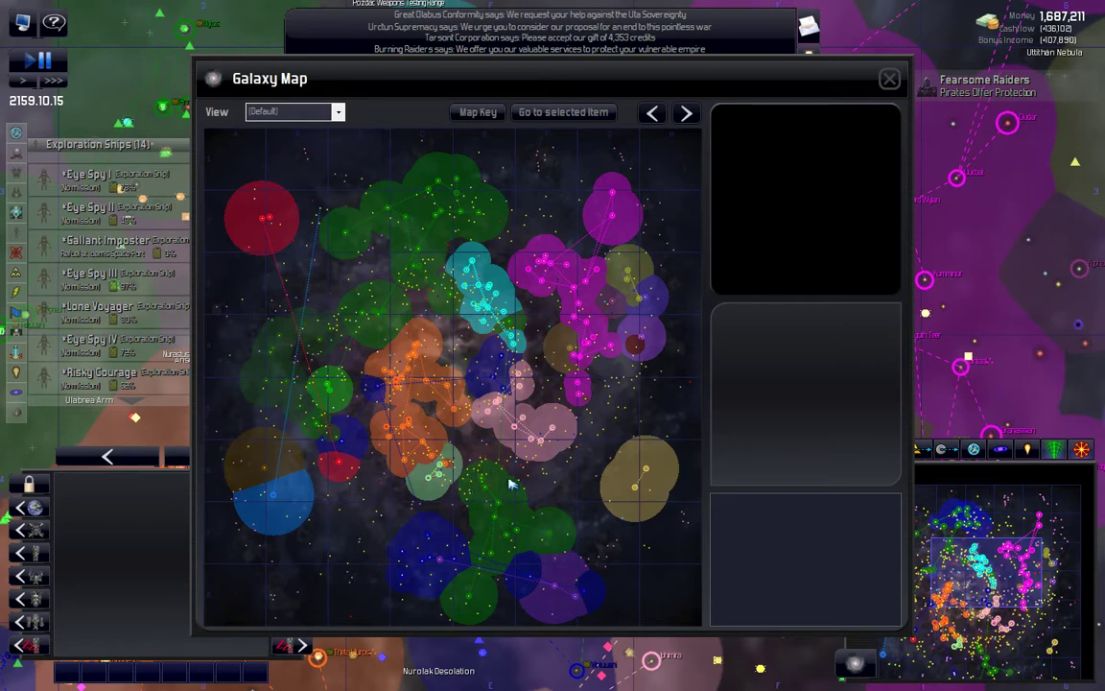
click(889, 79)
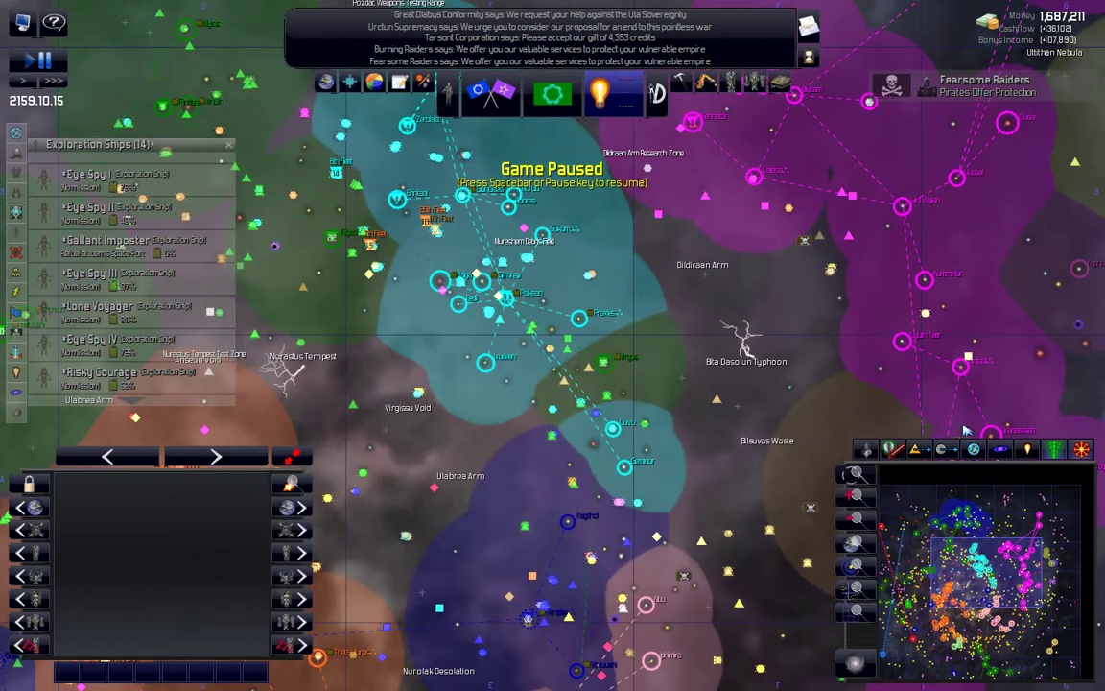
Step: Switch territories back to influence circles and centre the view on the orange empire cluster
click(973, 449)
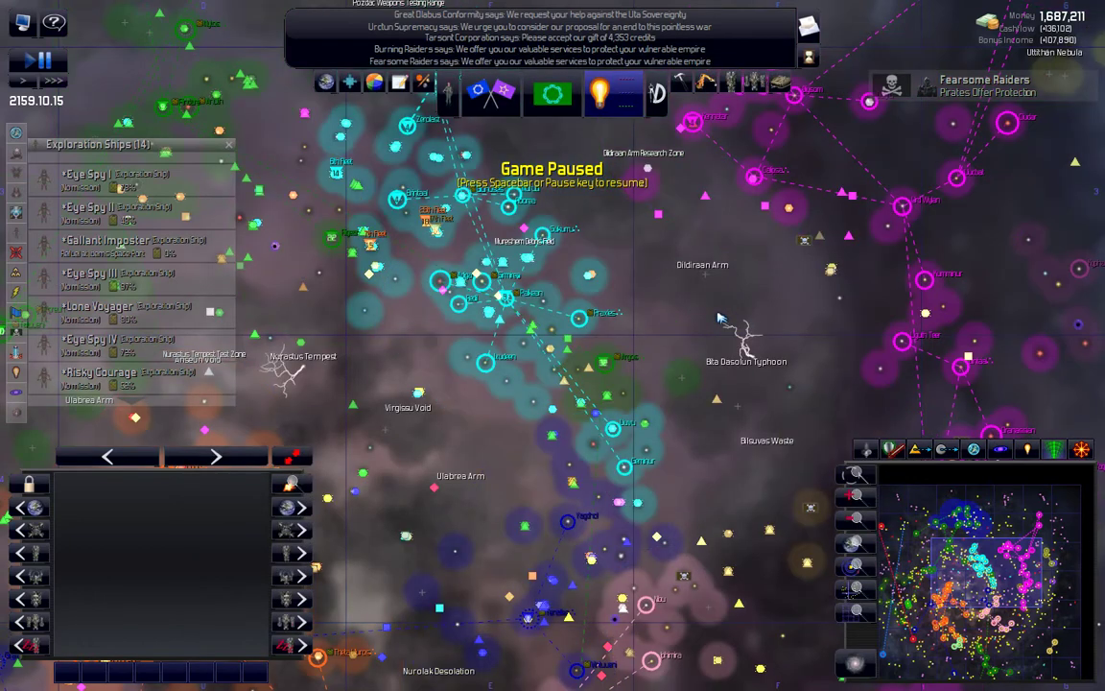
scroll(722, 318, down, 5)
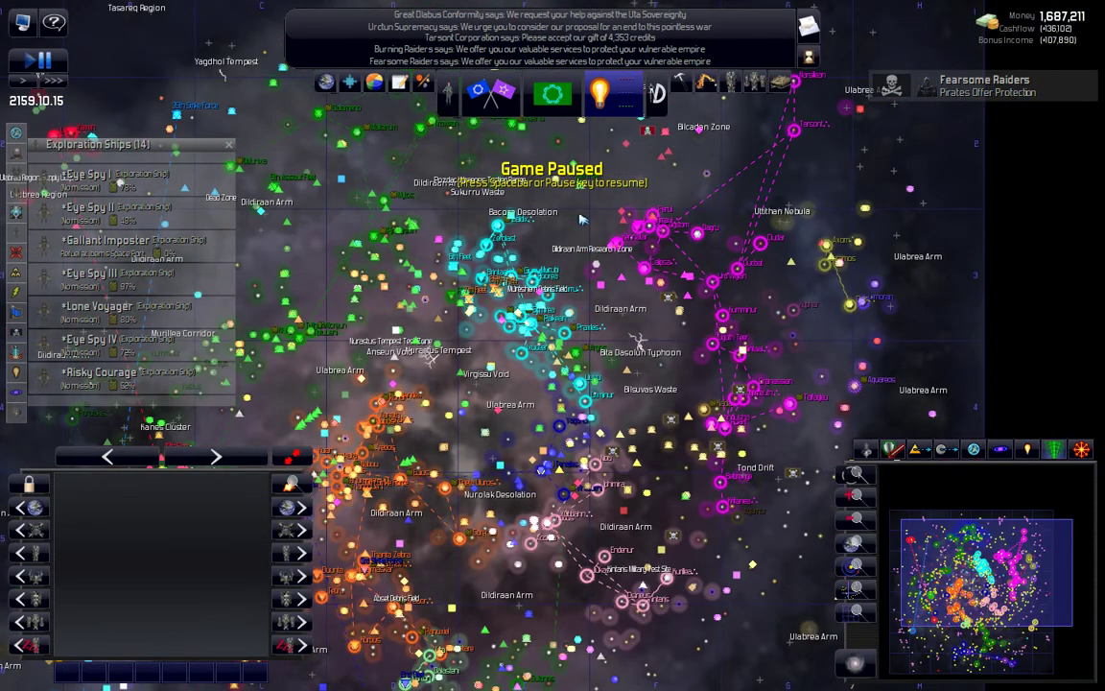
mouse_move(598, 334)
mouse_down()
mouse_move(612, 384)
mouse_move(605, 250)
mouse_up()
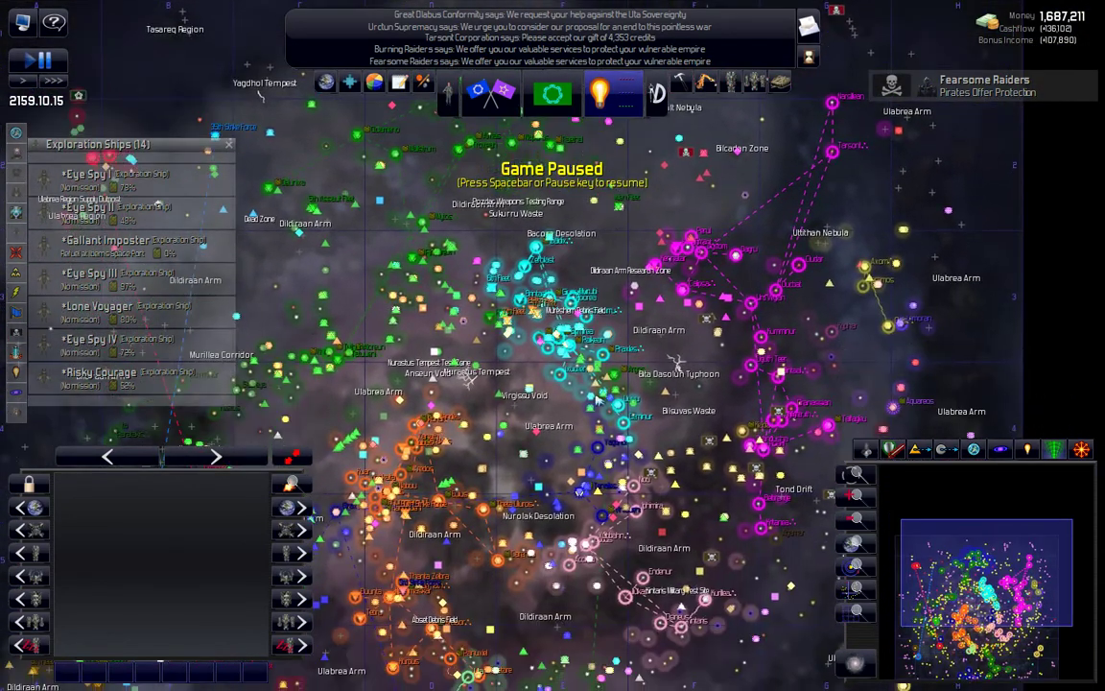
mouse_move(559, 410)
mouse_down()
mouse_move(653, 236)
mouse_move(641, 213)
mouse_move(598, 307)
mouse_move(610, 323)
mouse_up()
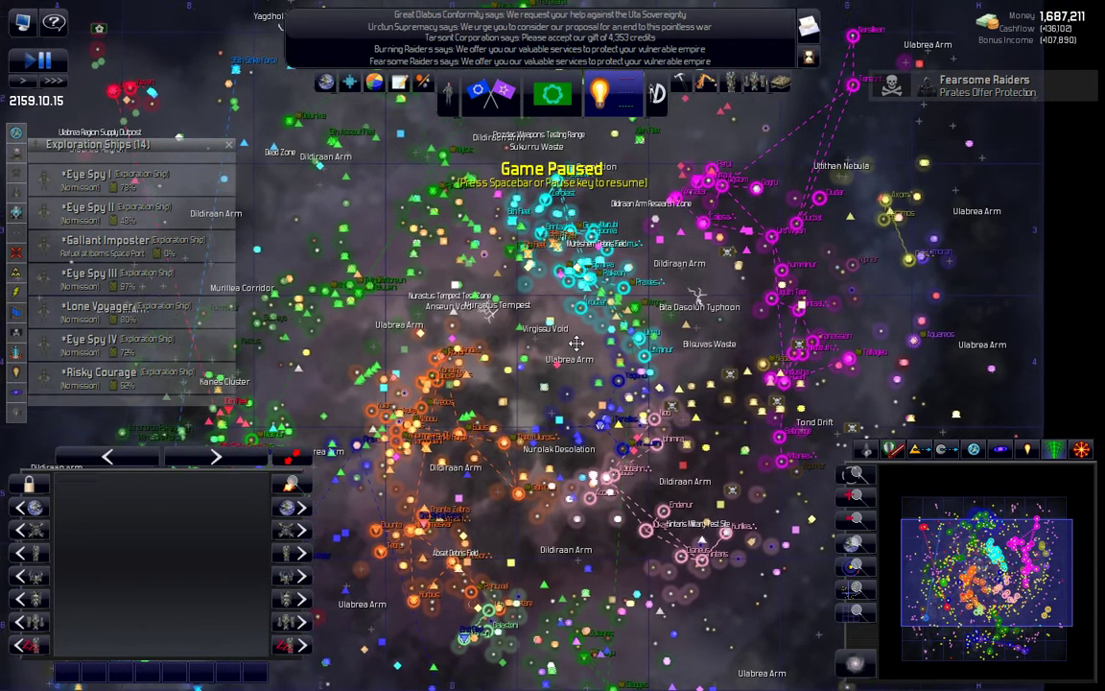
Step: Pan across the galaxy to survey the northern and southern star systems
drag(551, 274, 524, 318)
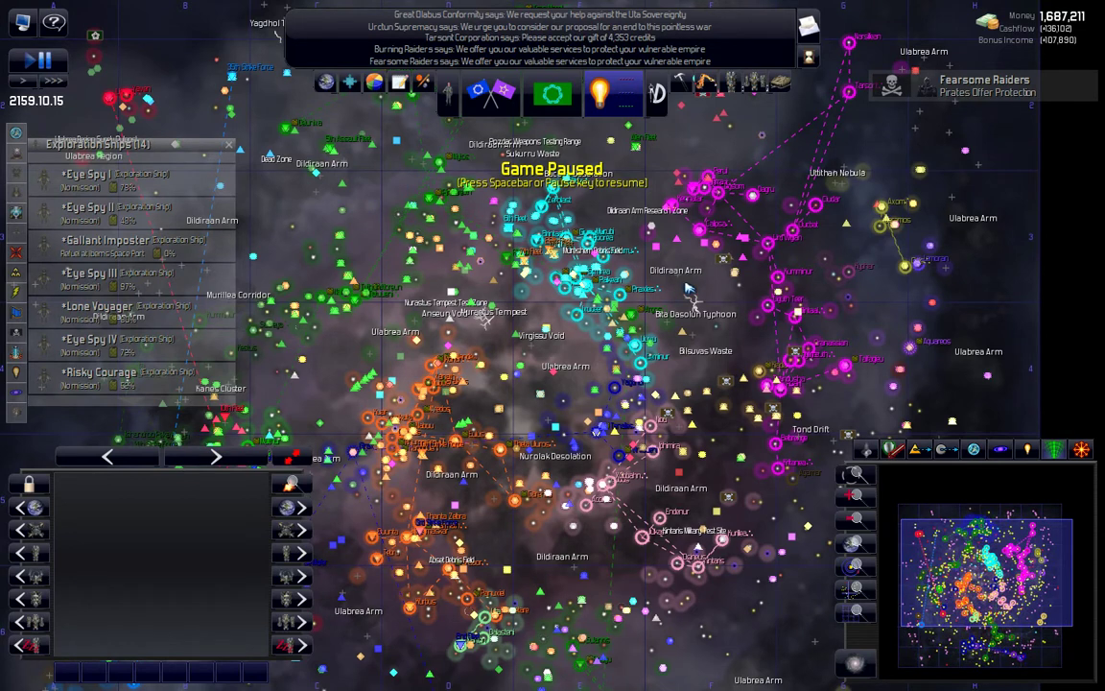
drag(687, 290, 679, 325)
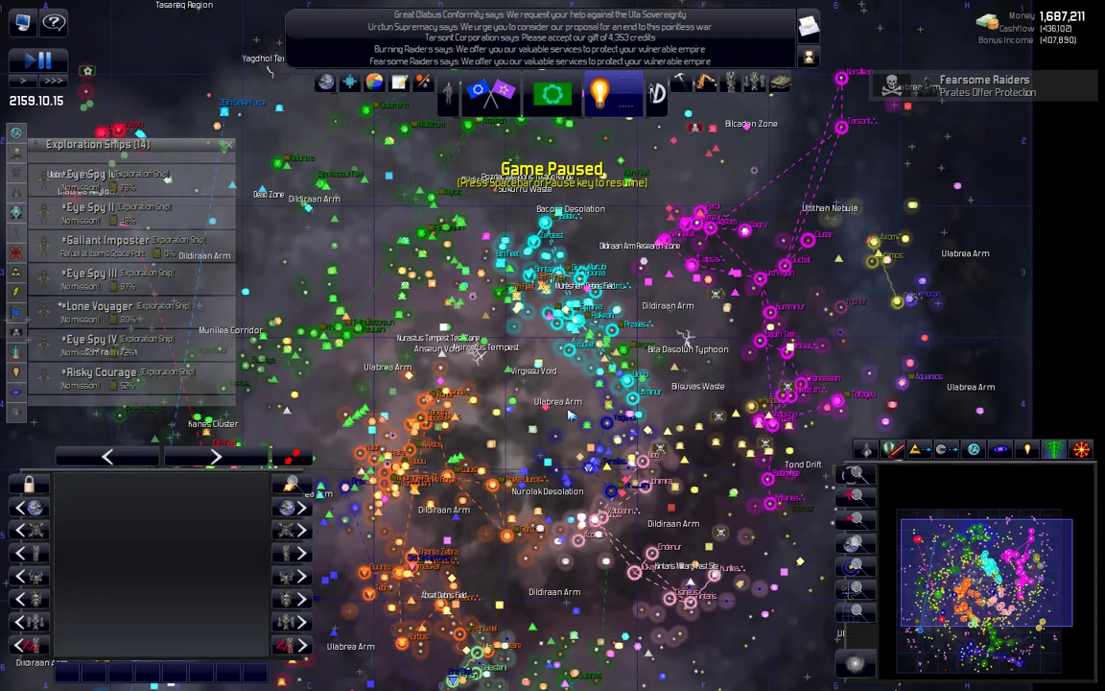
scroll(583, 387, down, 2)
drag(571, 407, 595, 312)
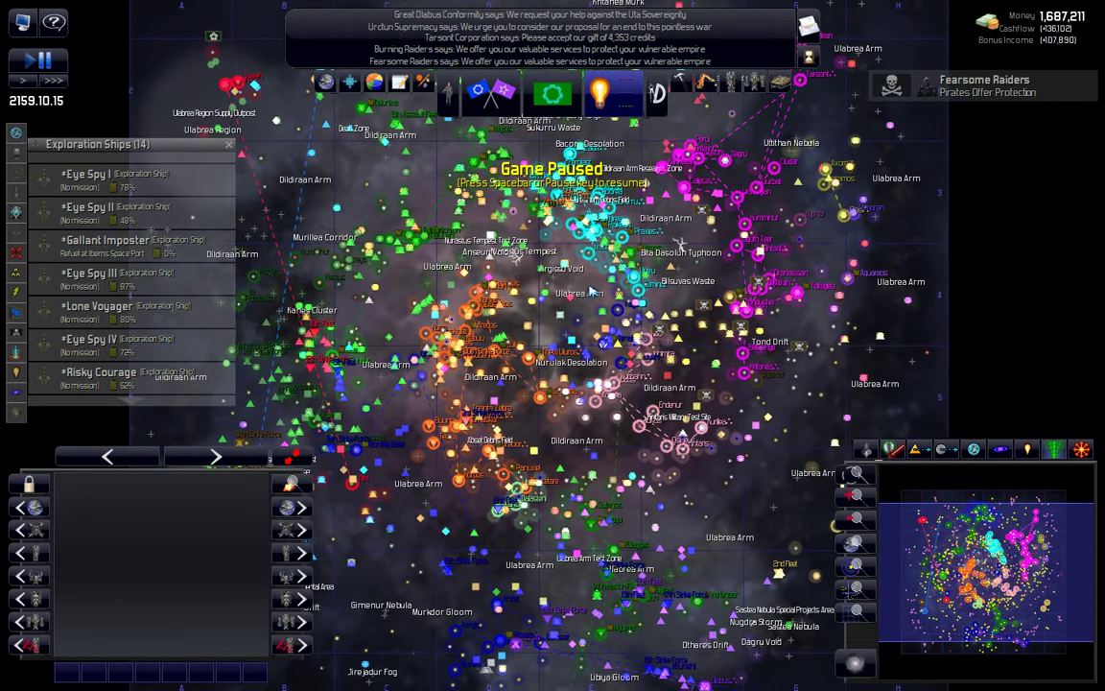
drag(593, 278, 585, 341)
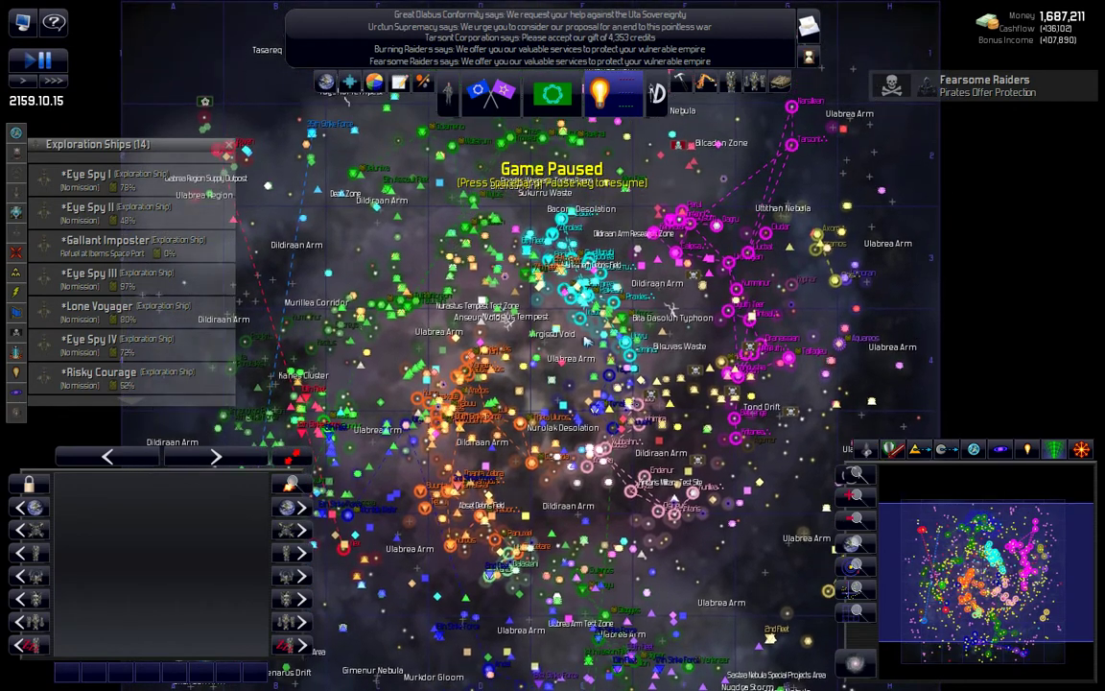
scroll(585, 341, up, 2)
scroll(585, 340, up, 1)
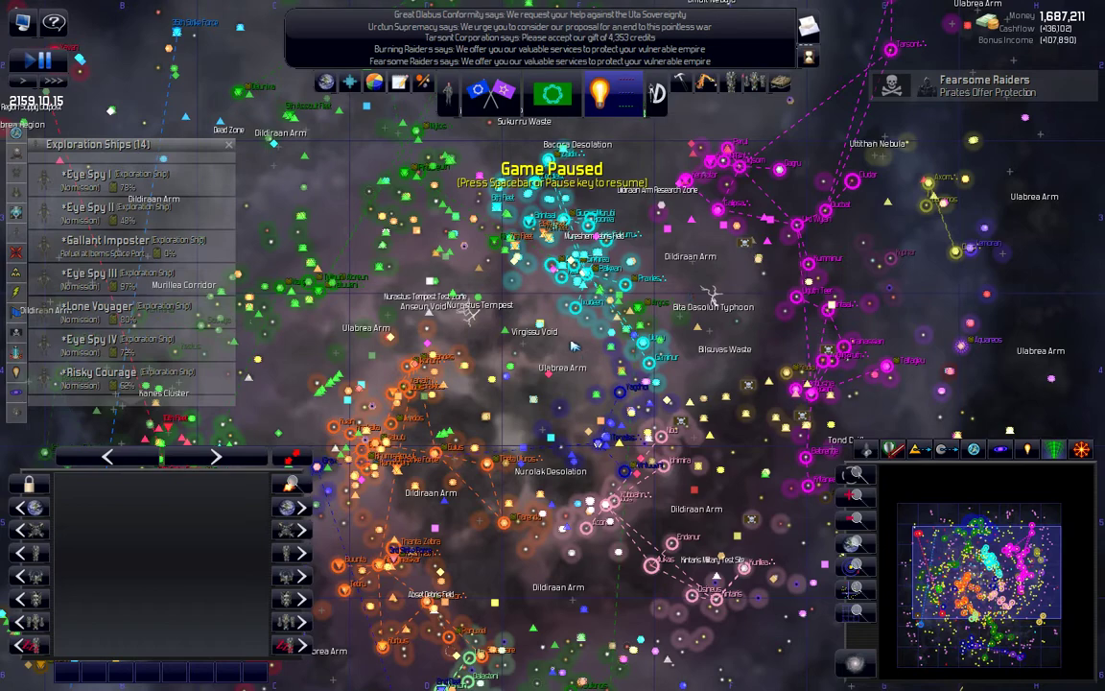
mouse_move(523, 300)
mouse_down()
mouse_move(525, 365)
mouse_move(530, 355)
mouse_up()
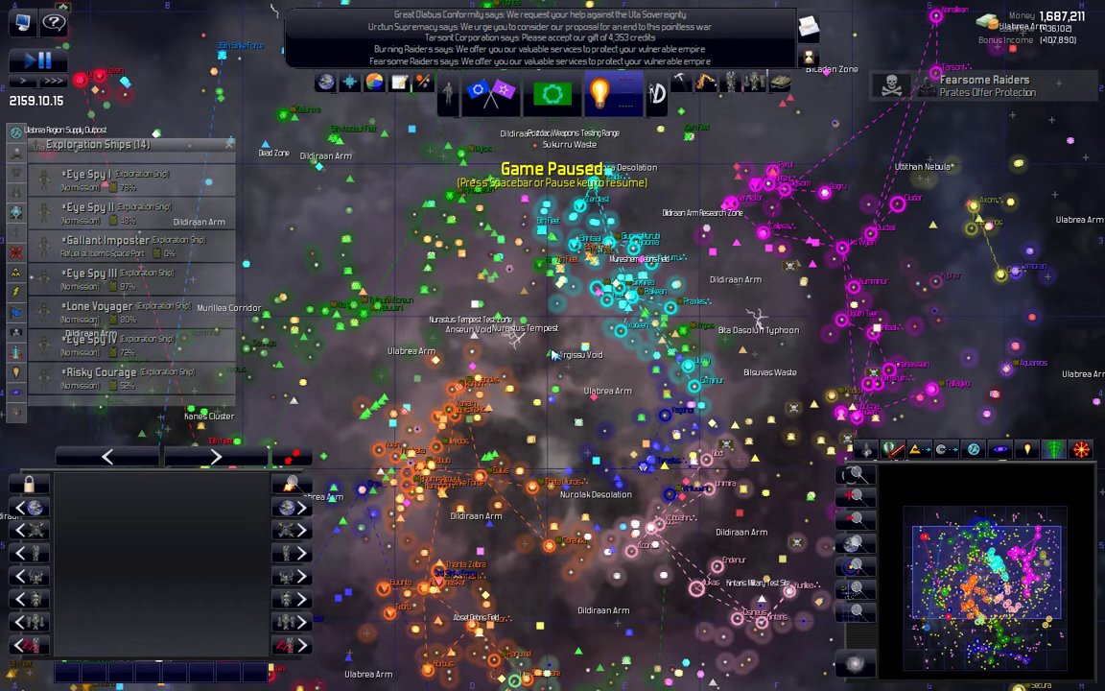